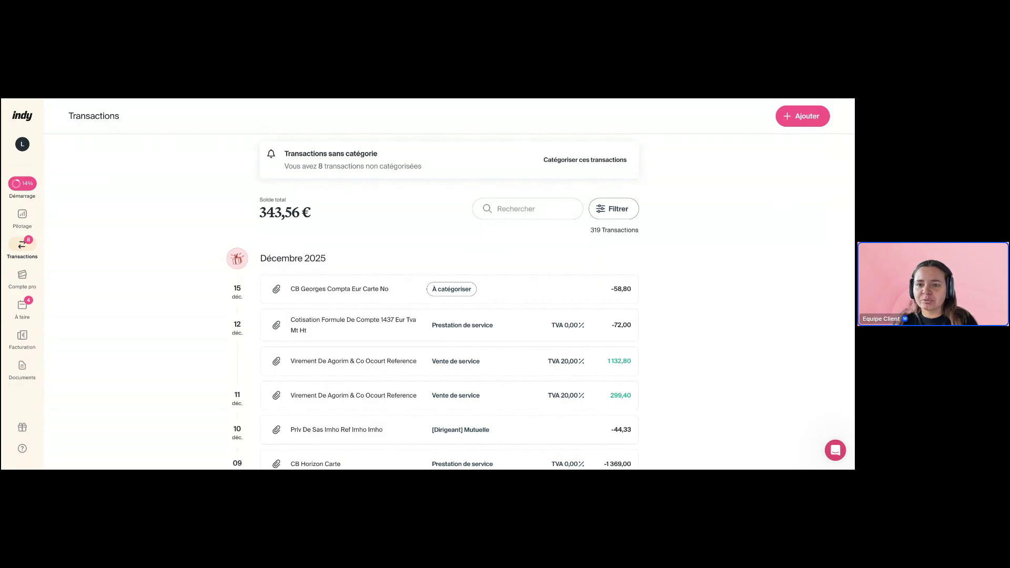
# Zoom the Transactions page in two levels so the December 2025 rows read larger
pyautogui.hotkey('ctrl', '+')
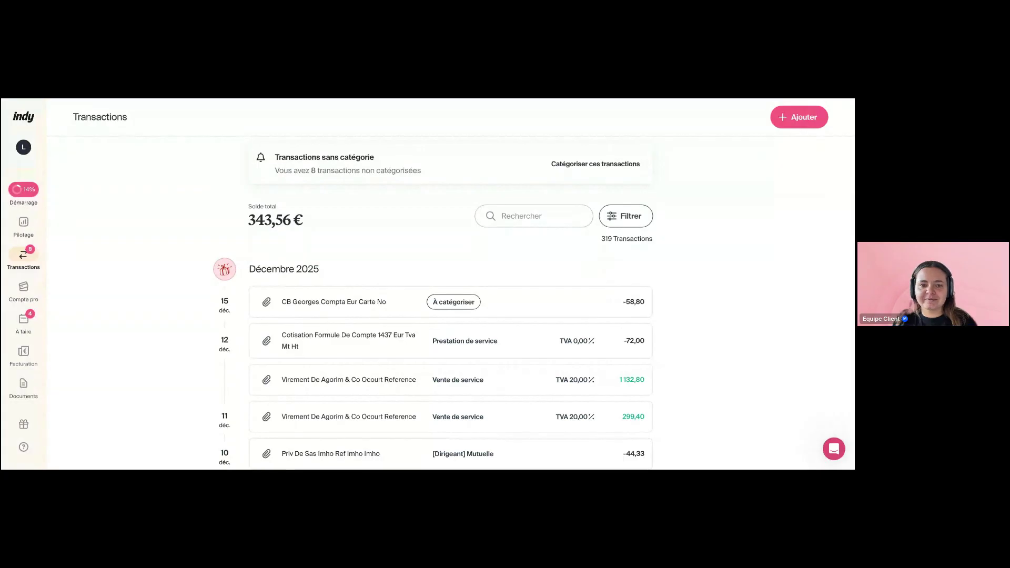
pyautogui.hotkey('ctrl', '+')
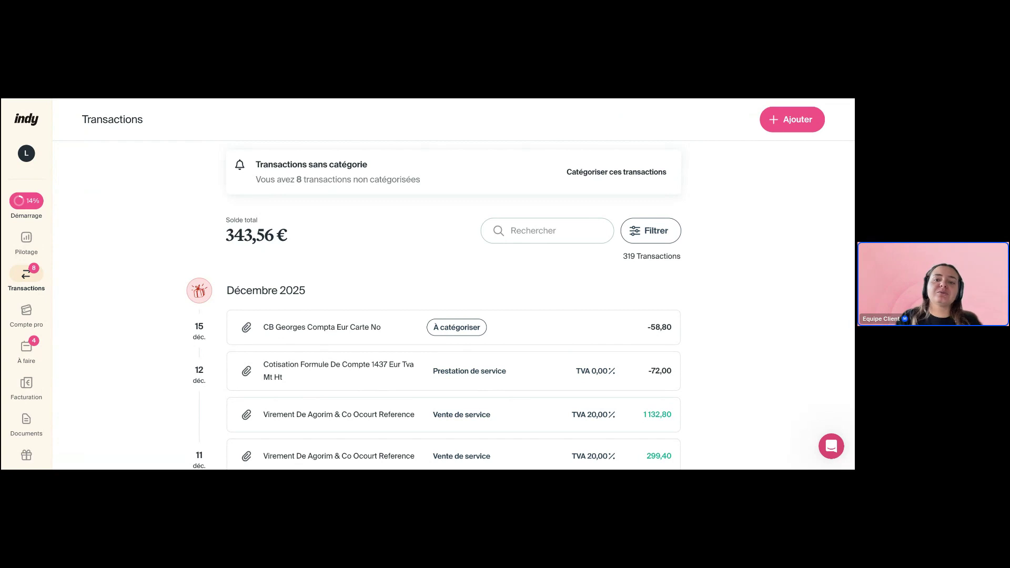
pyautogui.scroll(-2, 453, 316)
pyautogui.scroll(2, 453, 315)
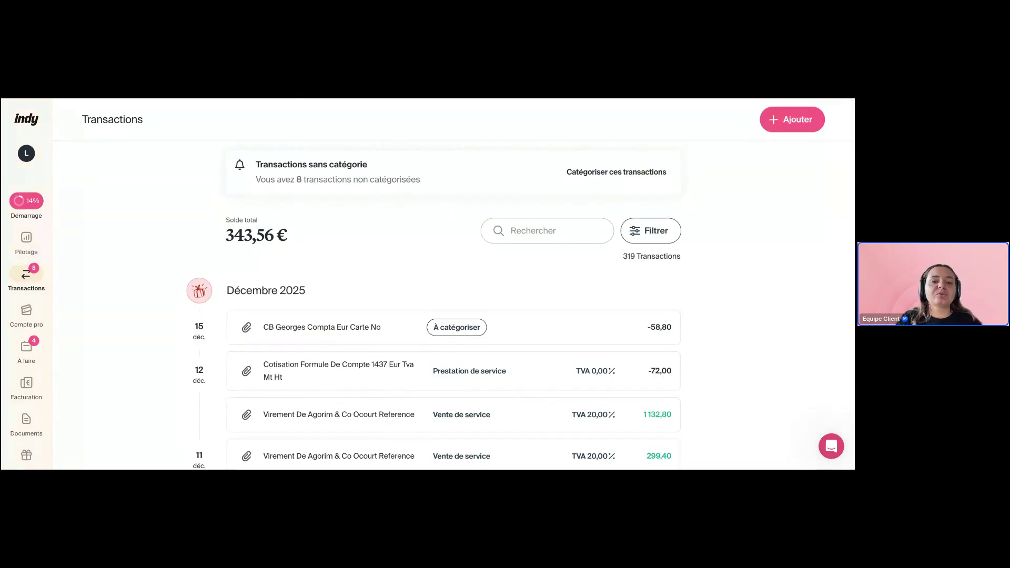
pyautogui.scroll(-3, 454, 316)
pyautogui.scroll(1, 454, 315)
pyautogui.scroll(3, 453, 316)
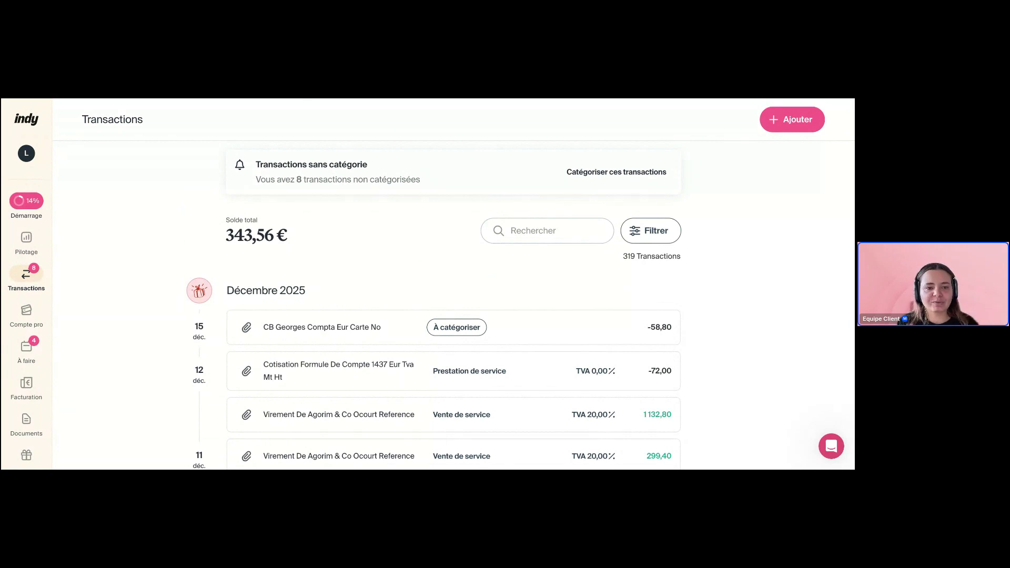
pyautogui.scroll(-3, 246, 197)
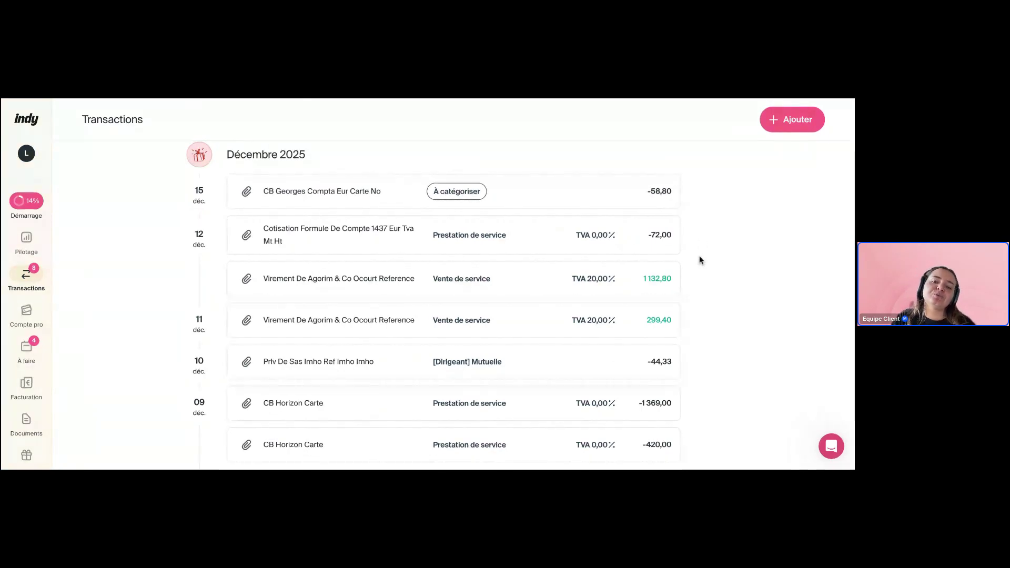
pyautogui.scroll(-1, 665, 287)
pyautogui.scroll(-1, 664, 286)
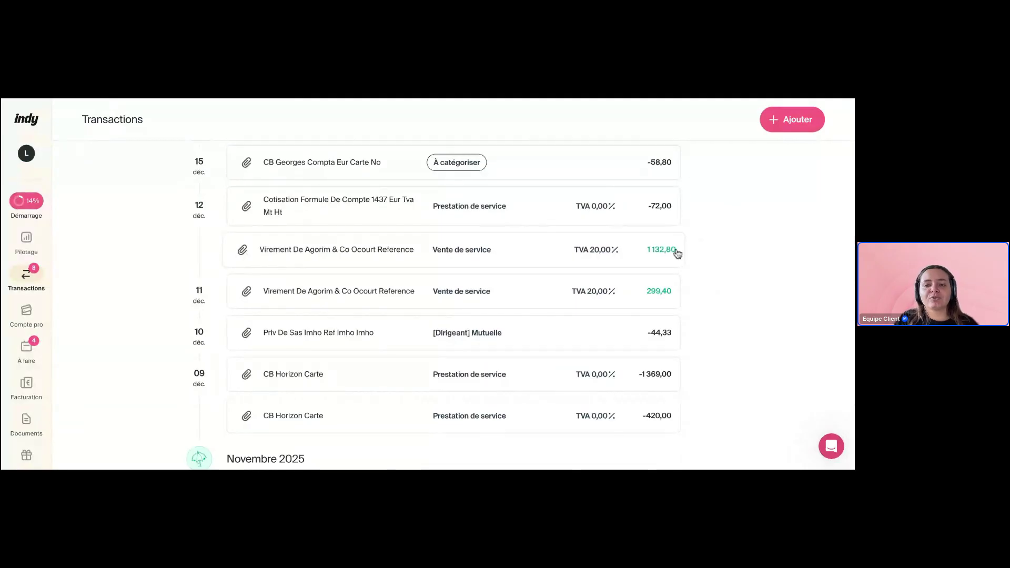
pyautogui.scroll(3, 694, 258)
pyautogui.scroll(2, 705, 257)
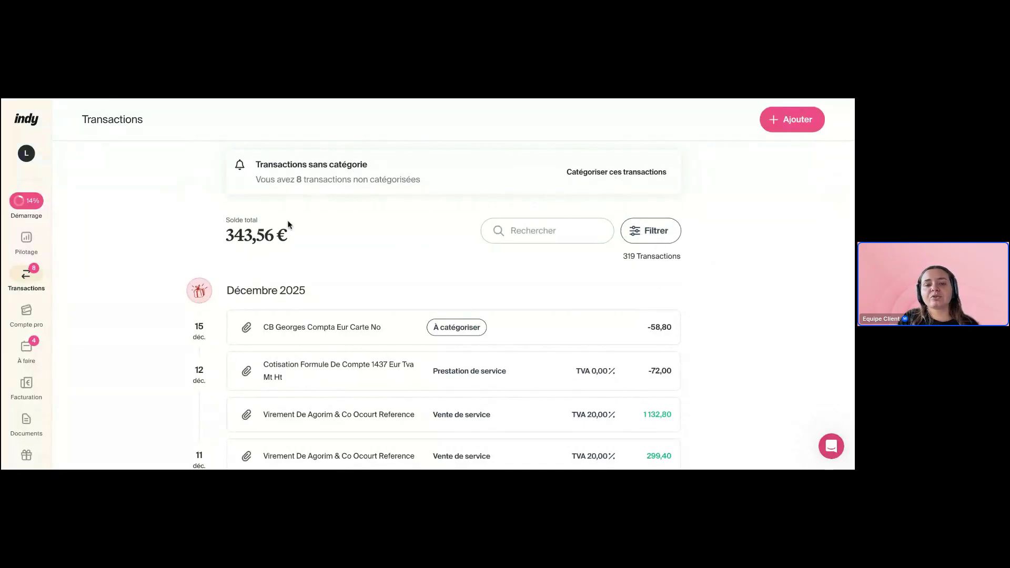
pyautogui.scroll(-3, 710, 251)
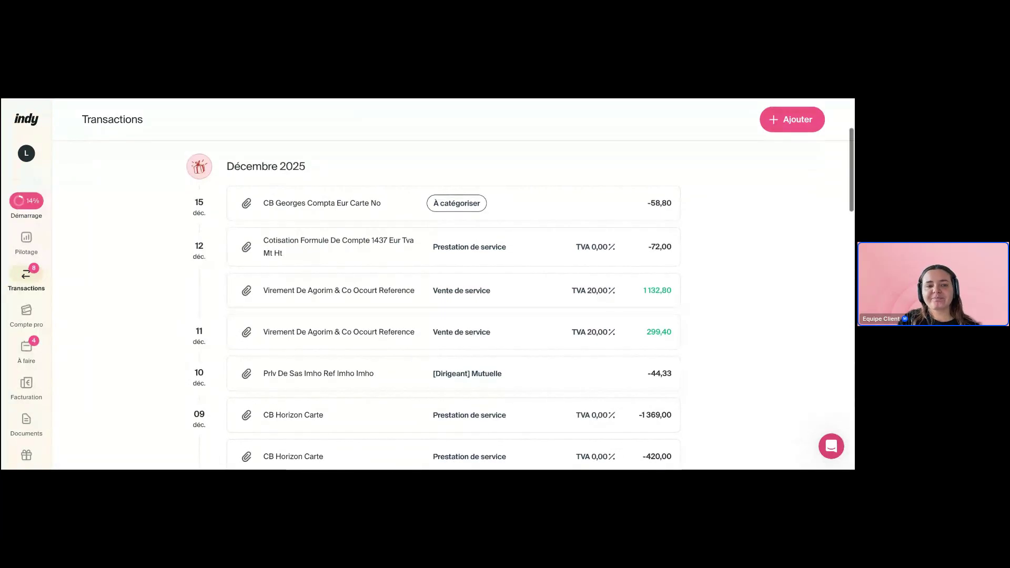
# Scroll up the enlarged Transactions list to bring the 343,56 € balance into view
pyautogui.scroll(3, 250, 232)
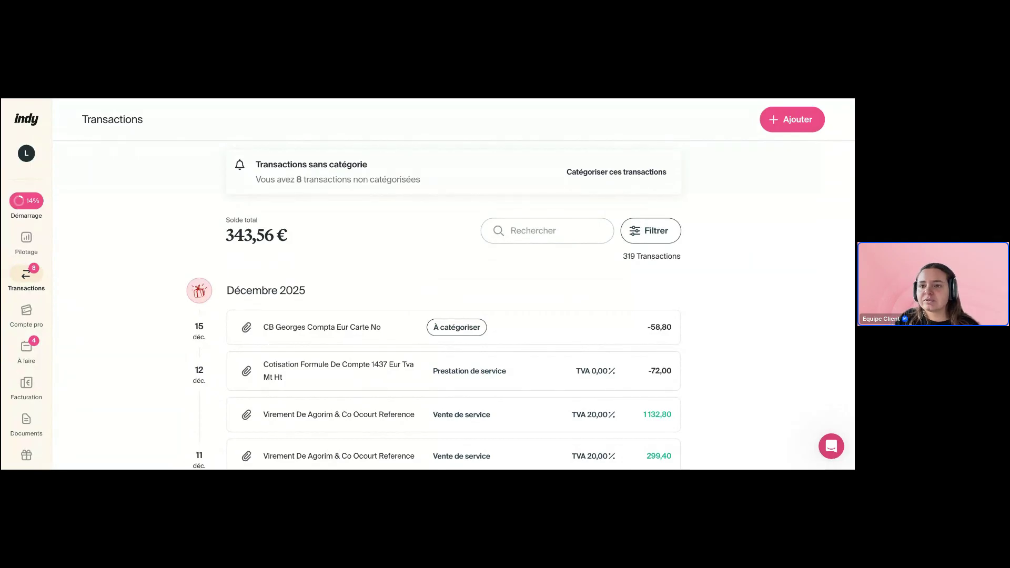
pyautogui.hotkey('ctrl', '+')
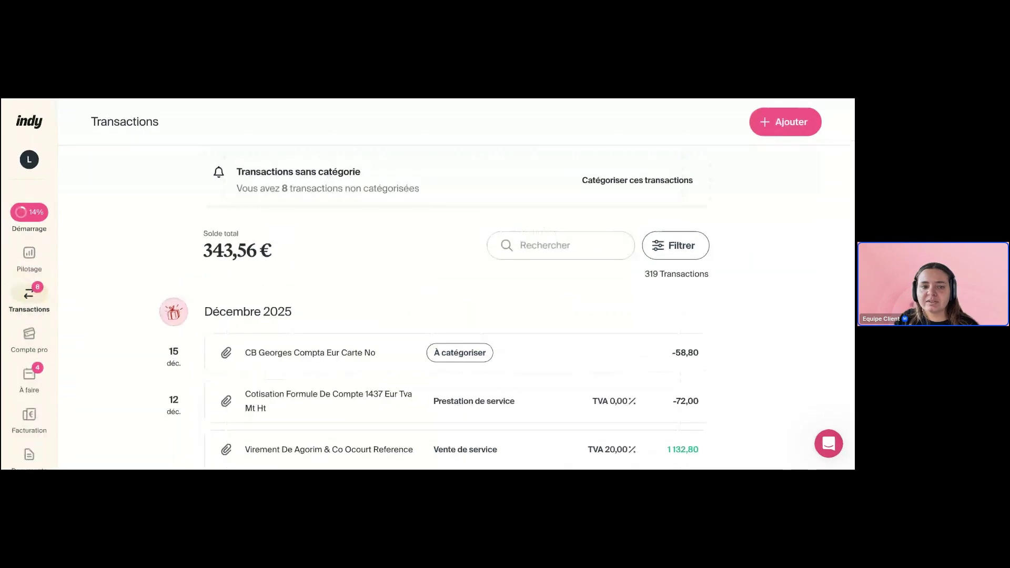
pyautogui.scroll(-2, 455, 316)
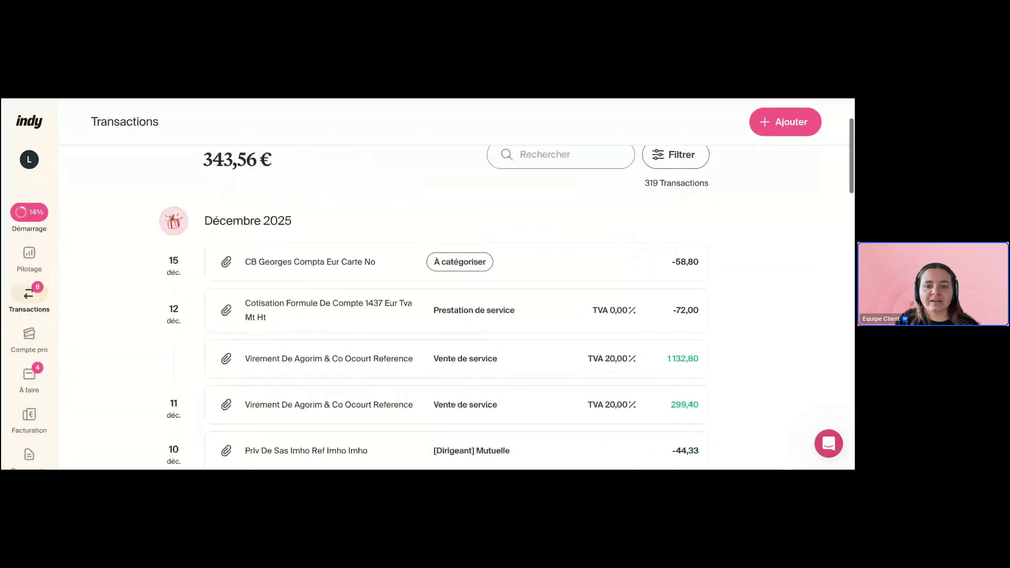
pyautogui.scroll(-1, 455, 315)
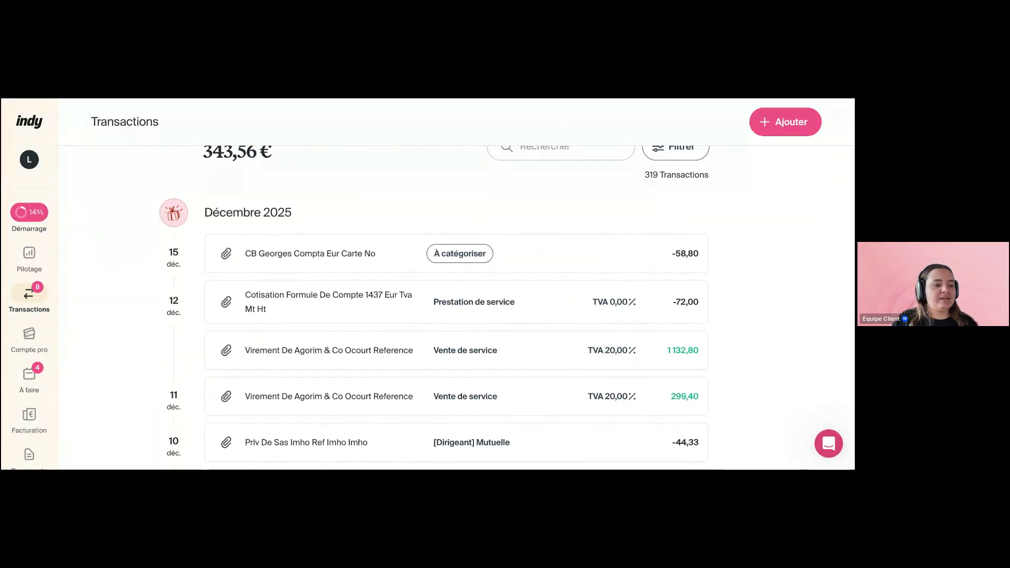
pyautogui.scroll(-1, 456, 305)
pyautogui.scroll(1, 456, 305)
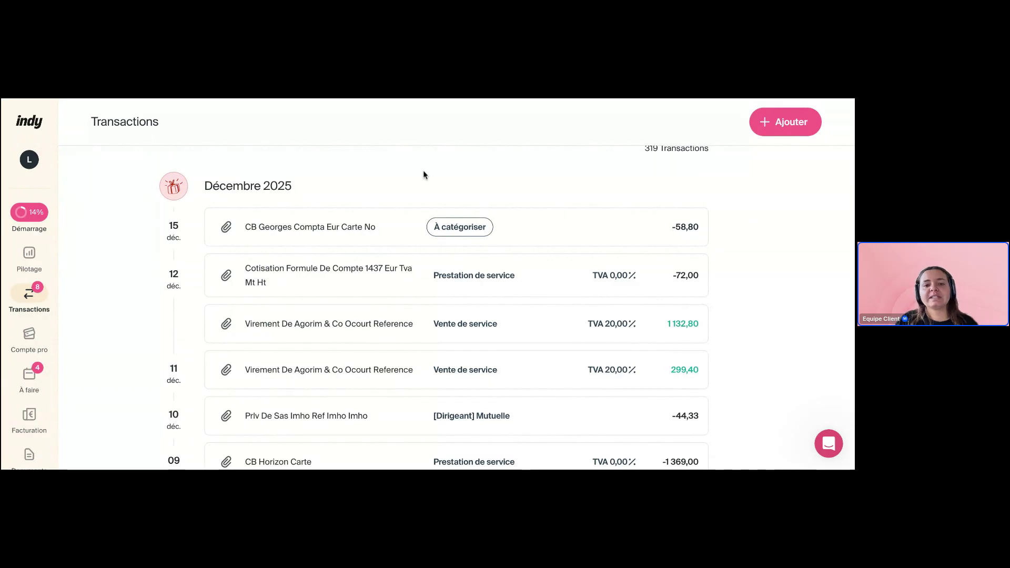
pyautogui.click(460, 229)
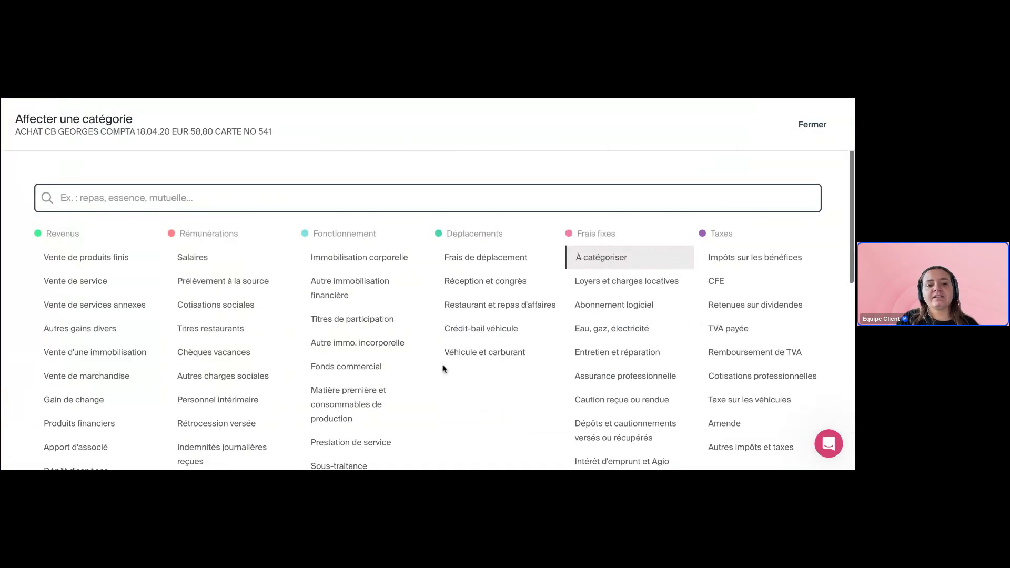
pyautogui.scroll(-5, 442, 368)
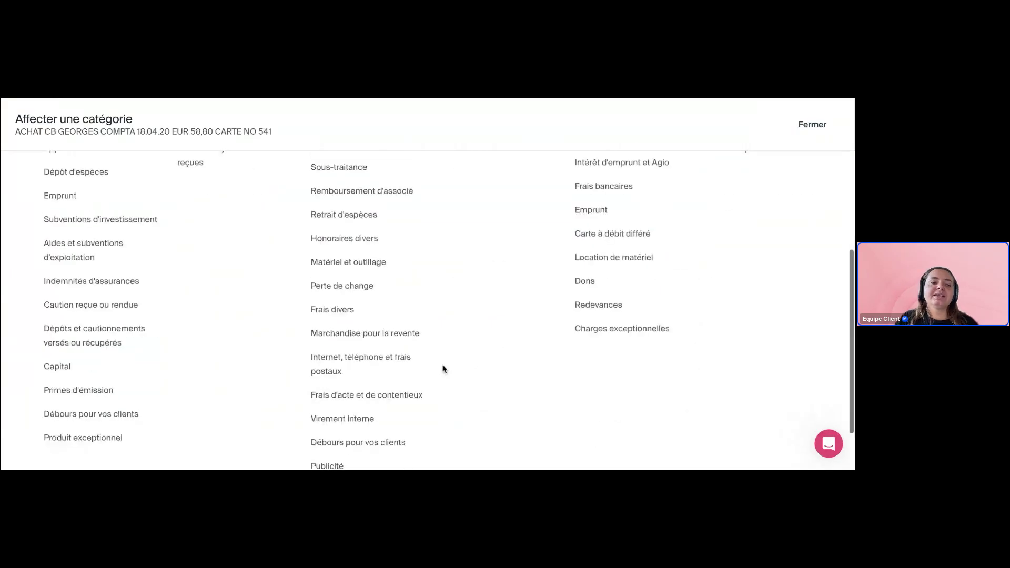
pyautogui.scroll(5, 442, 369)
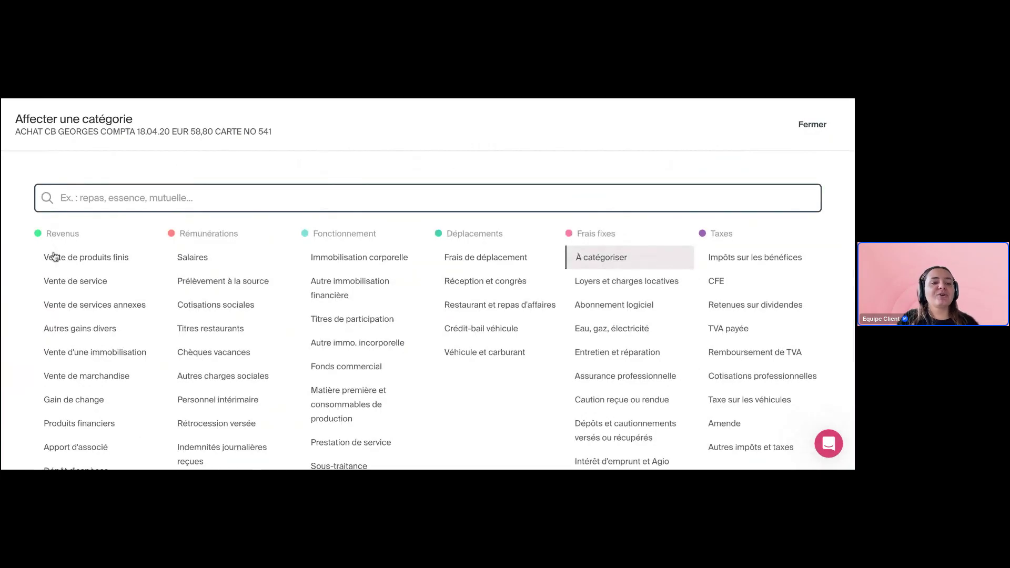
pyautogui.scroll(-5, 7, 388)
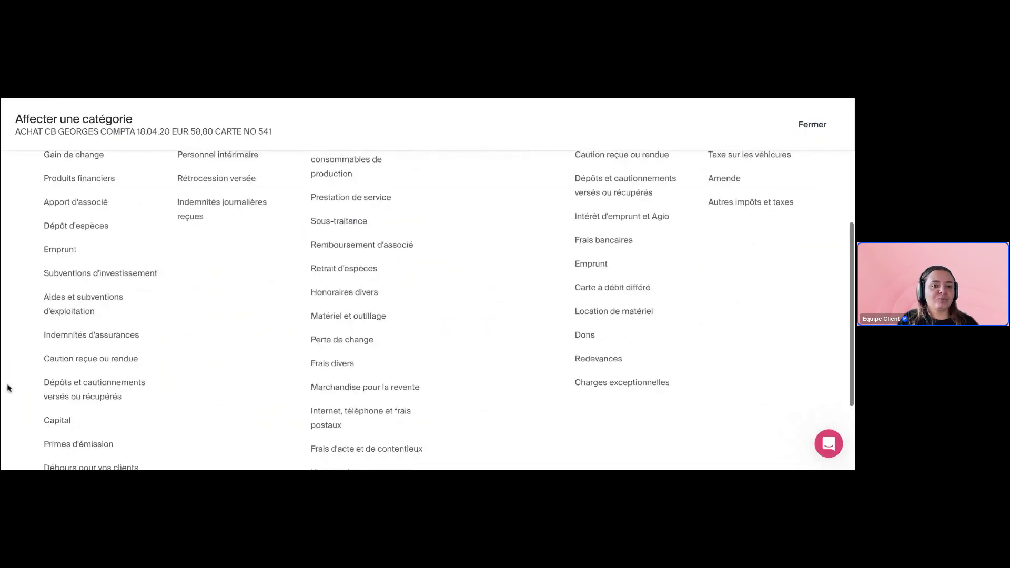
pyautogui.scroll(5, 39, 290)
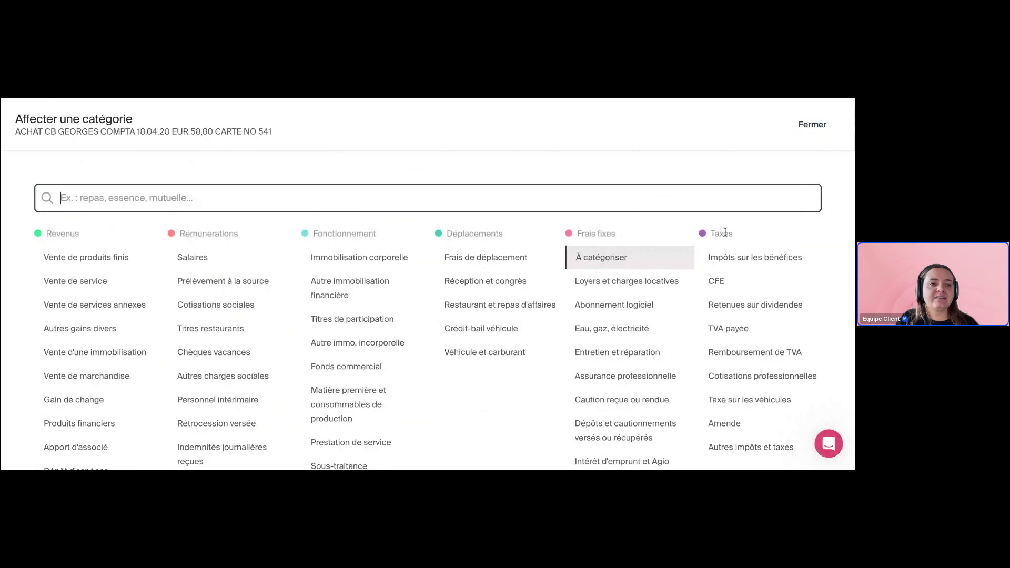
pyautogui.click(246, 197)
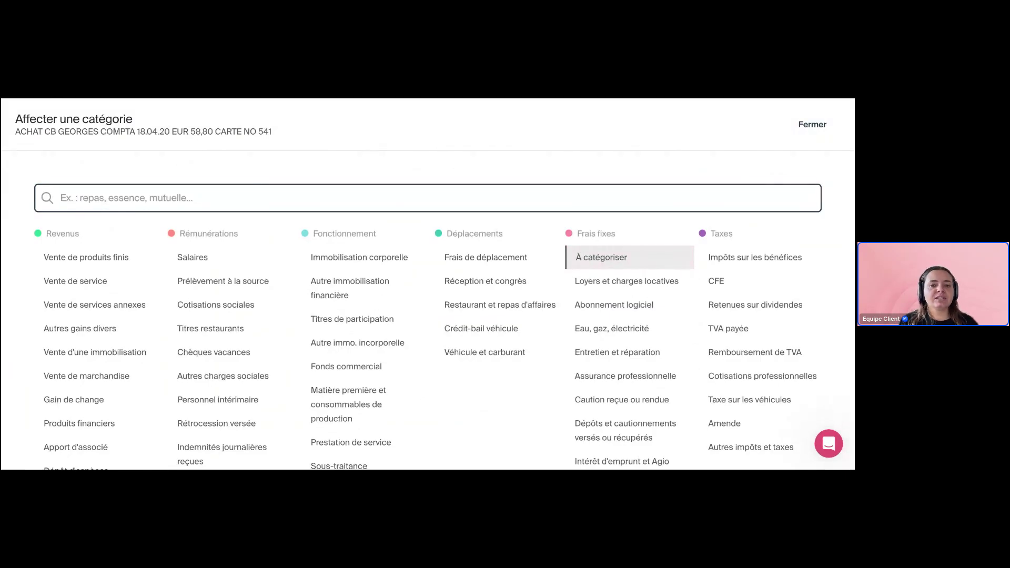
pyautogui.click(797, 128)
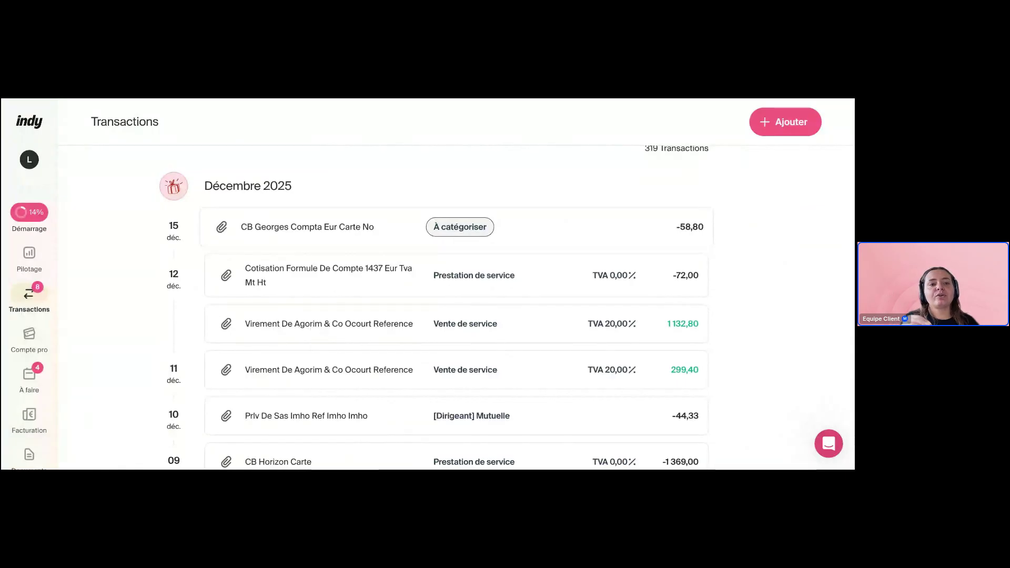
# Search 'abonnement' among categories and file the 15 déc. -58,80 card payment under Abonnement logiciel
pyautogui.click(466, 231)
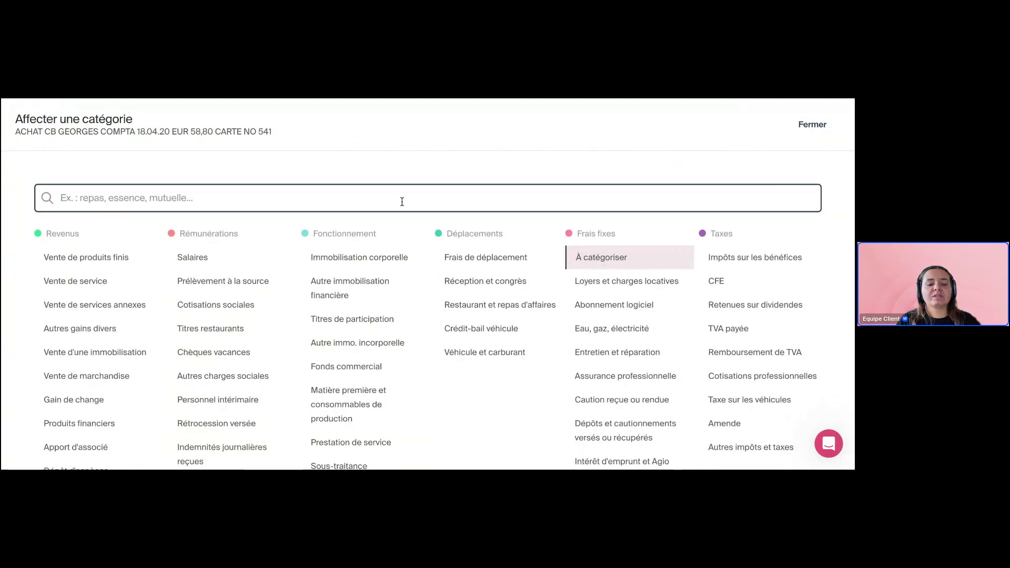
pyautogui.write('abonnement')
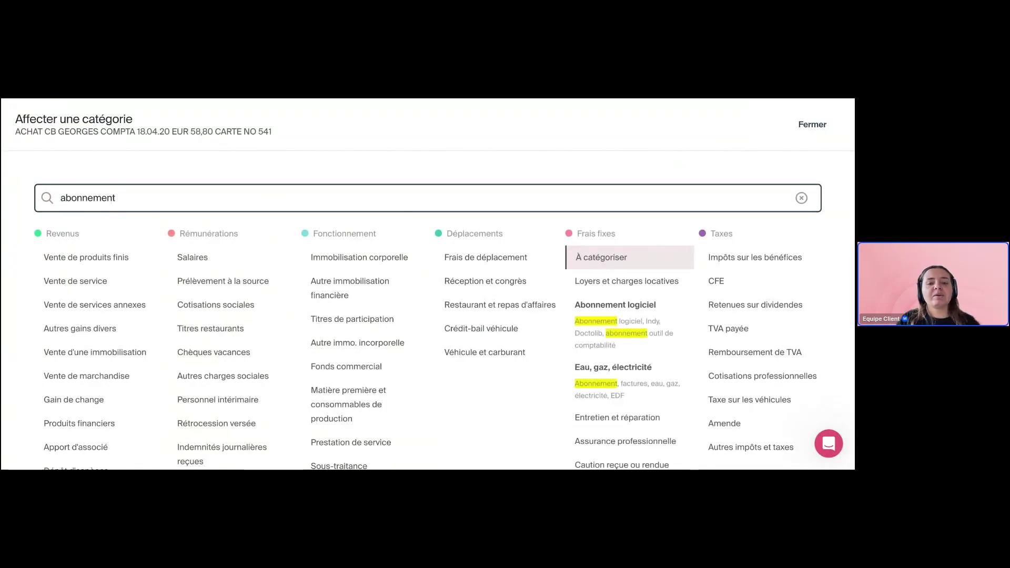
pyautogui.scroll(-4, 545, 210)
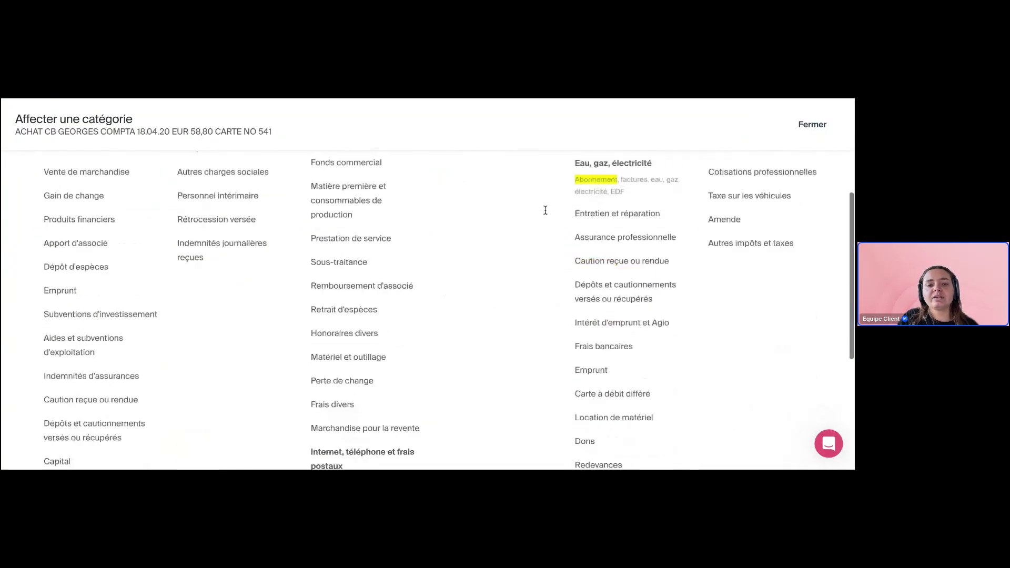
pyautogui.scroll(-4, 539, 215)
pyautogui.scroll(8, 539, 215)
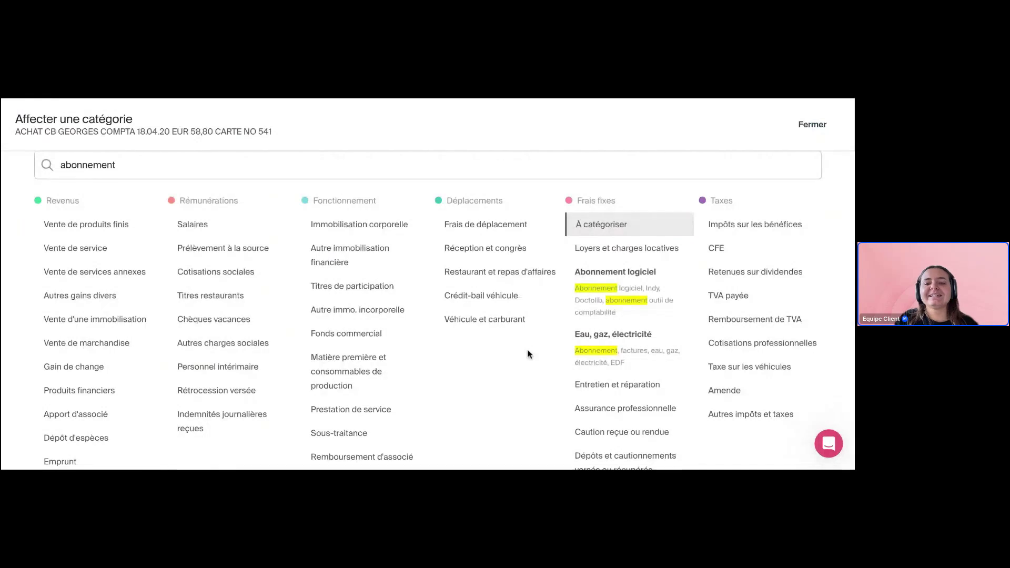
pyautogui.scroll(-8, 523, 360)
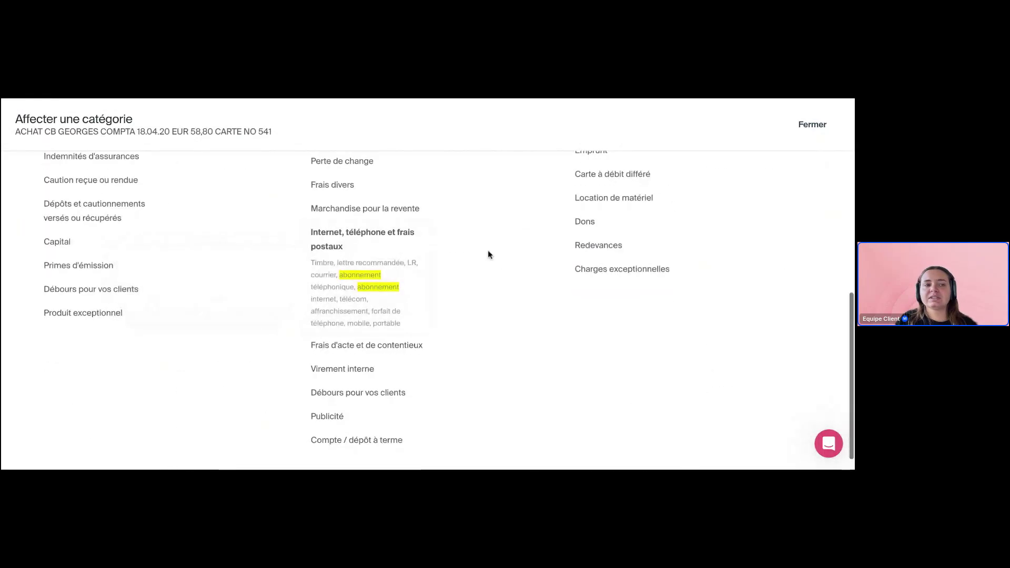
pyautogui.scroll(6, 488, 252)
pyautogui.scroll(3, 488, 254)
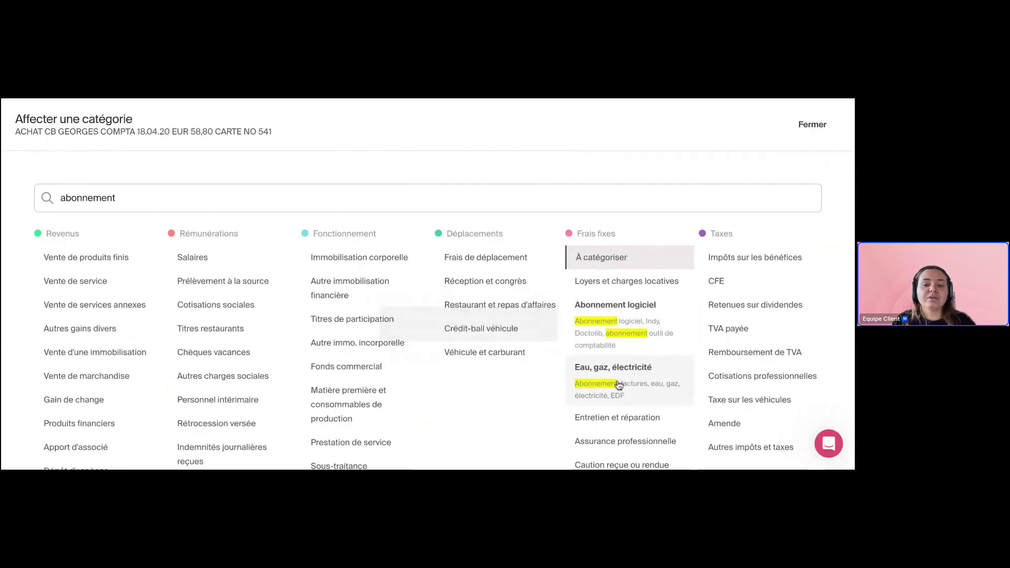
pyautogui.moveTo(624, 385)
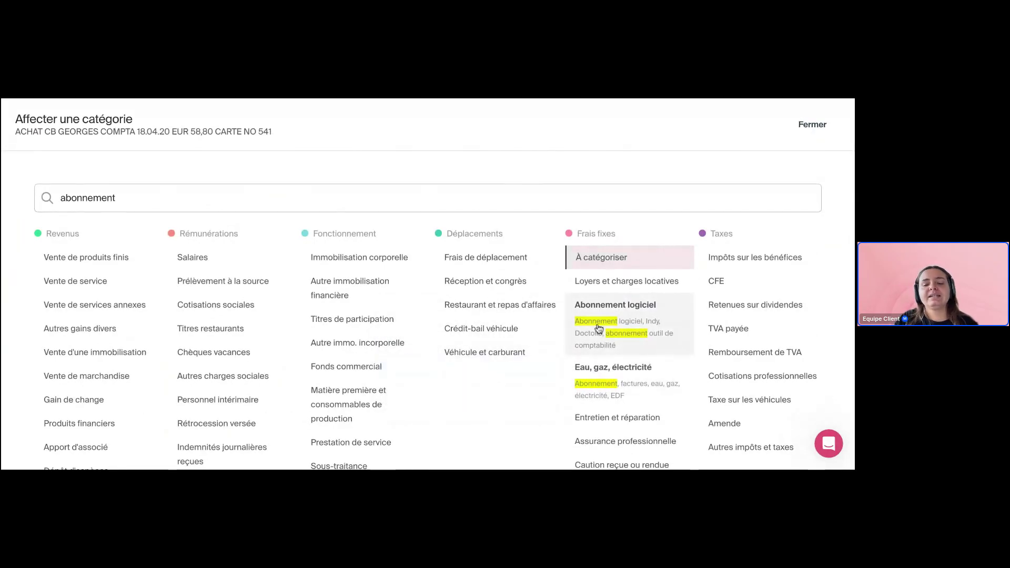
pyautogui.moveTo(599, 328)
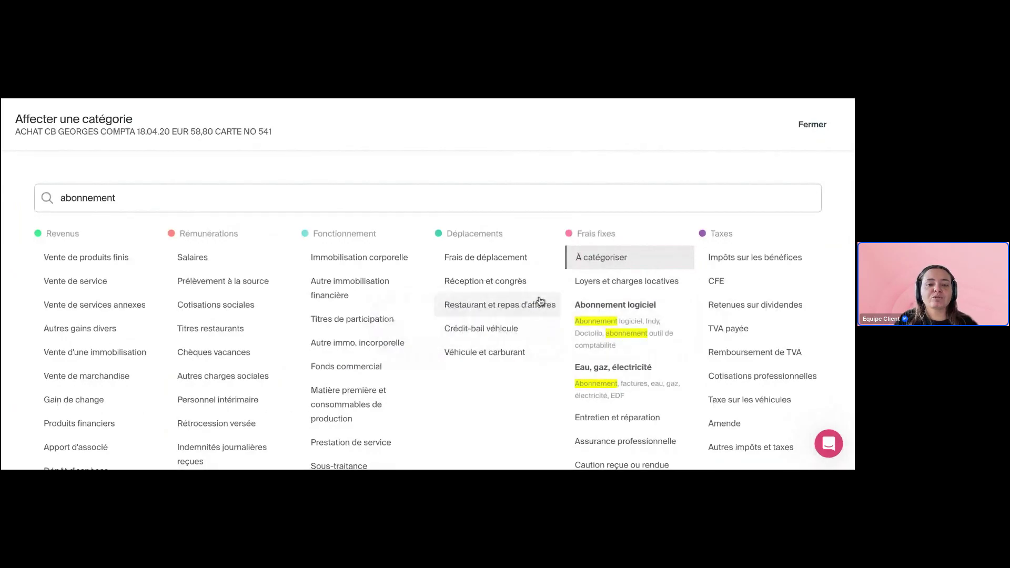
pyautogui.moveTo(505, 289)
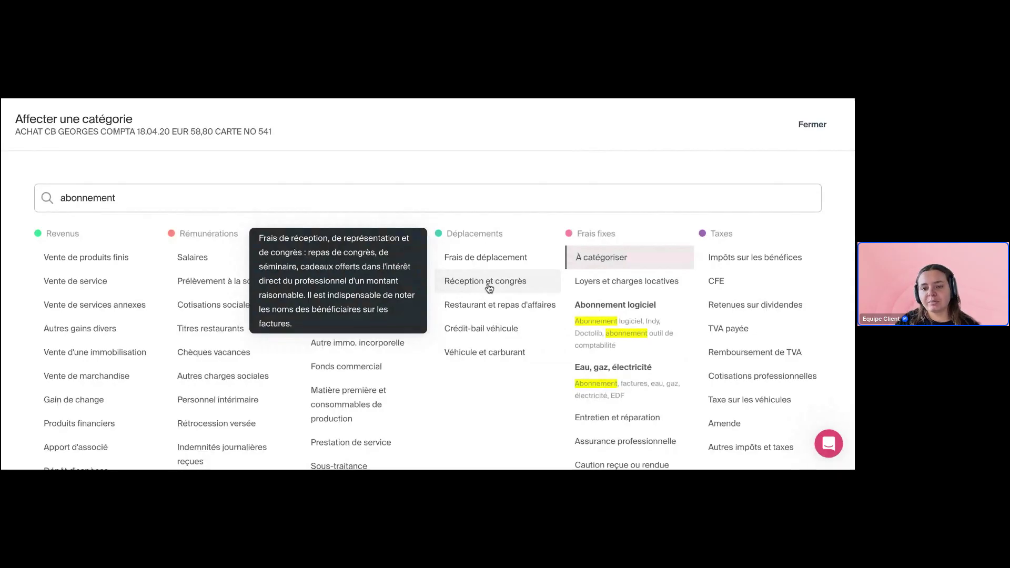
pyautogui.click(622, 334)
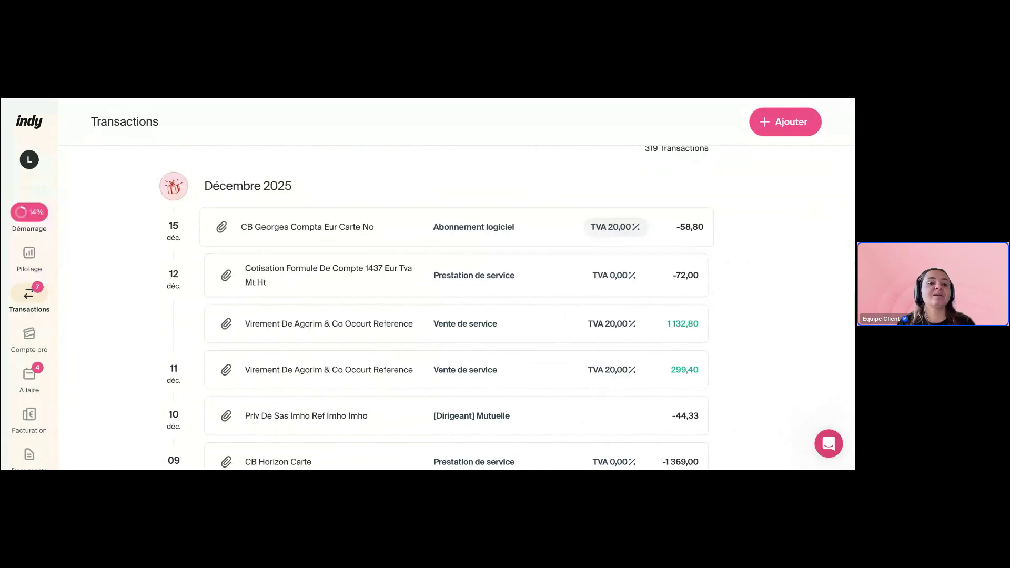
# Browse the TVA rate options for the -58,80 payment and close them, keeping 20,00 %
pyautogui.click(614, 227)
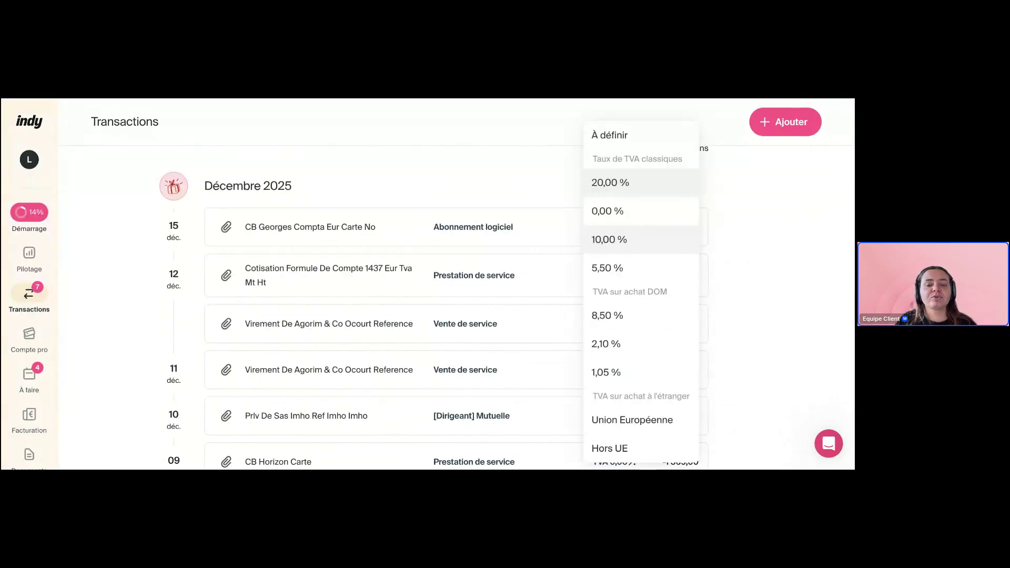
pyautogui.scroll(-2, 620, 345)
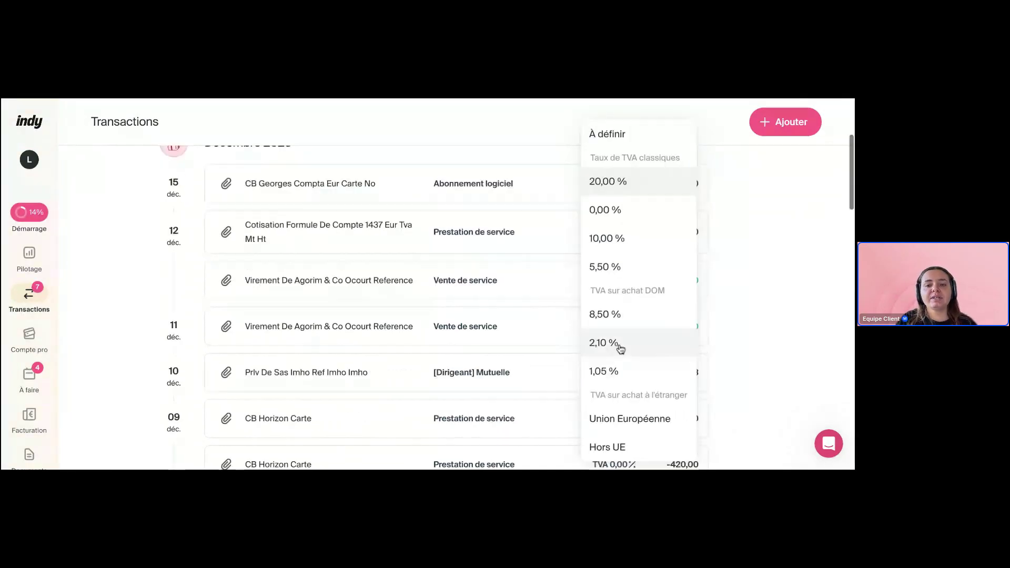
pyautogui.scroll(1, 620, 345)
pyautogui.scroll(2, 637, 188)
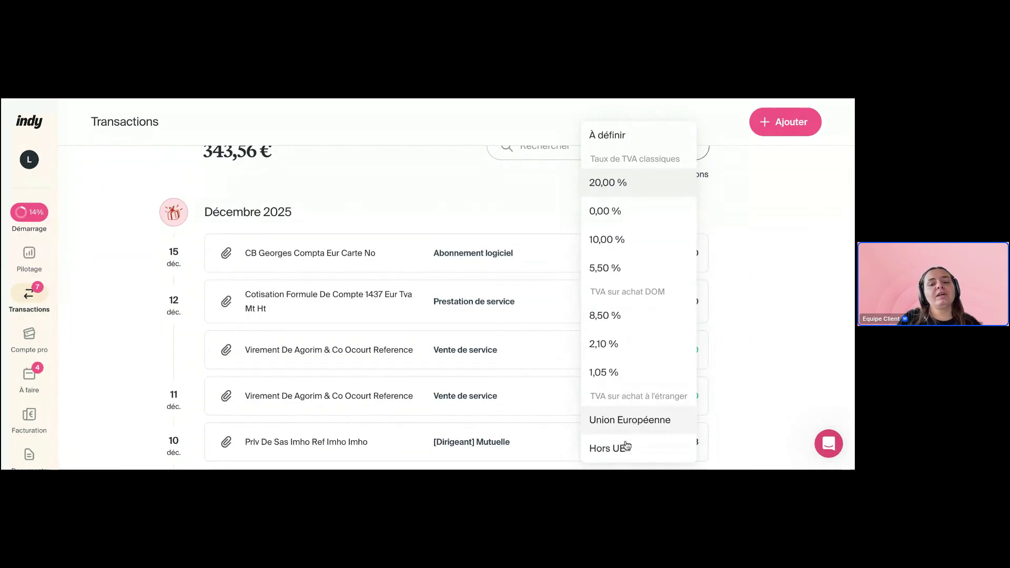
pyautogui.click(754, 262)
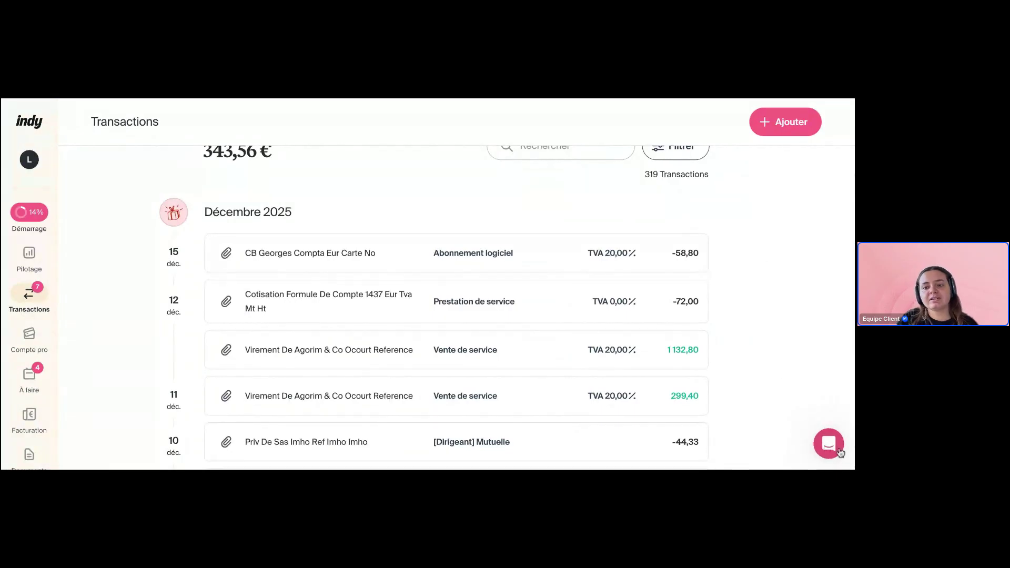
pyautogui.click(829, 445)
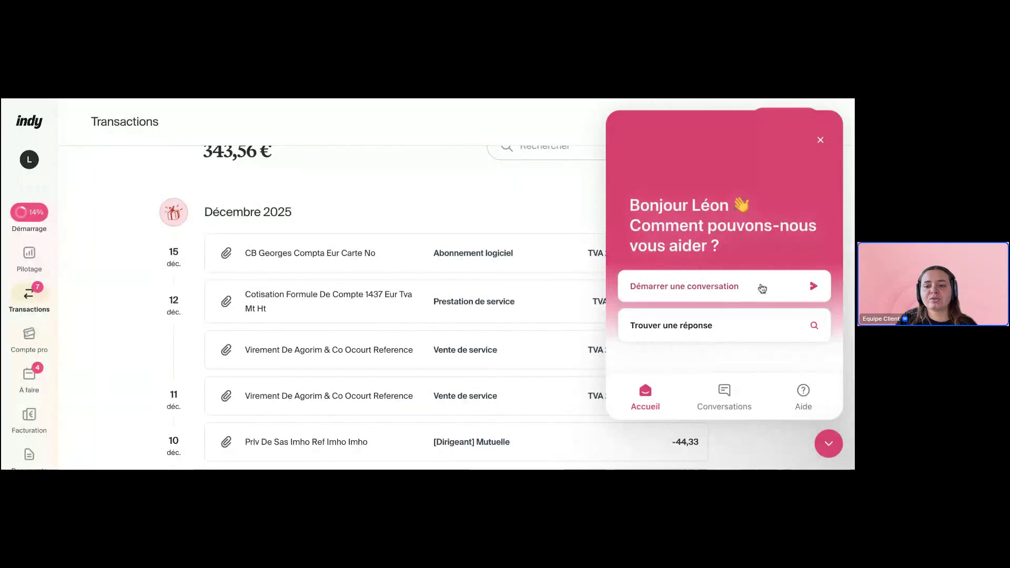
pyautogui.click(725, 392)
pyautogui.click(646, 401)
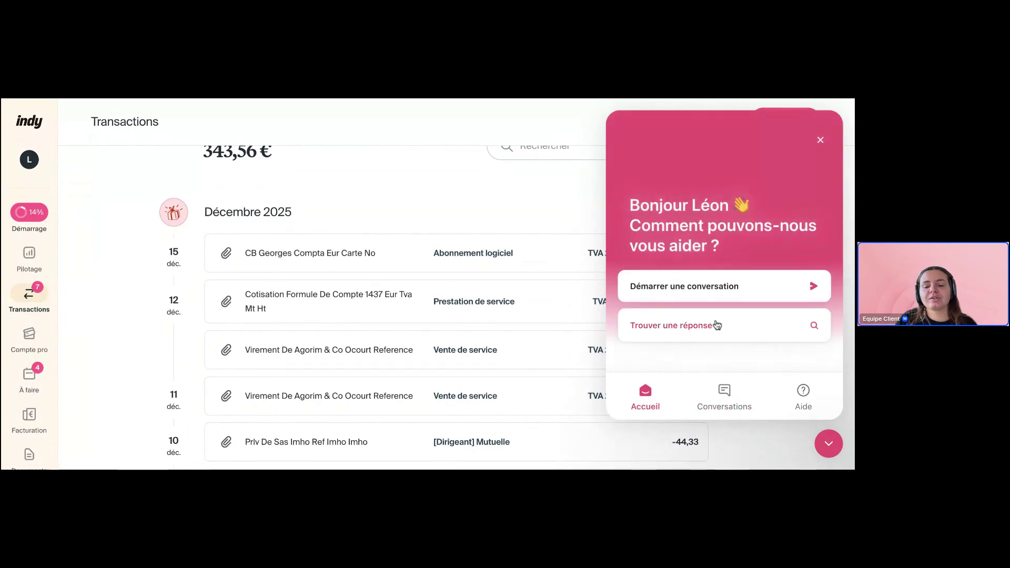
pyautogui.click(717, 325)
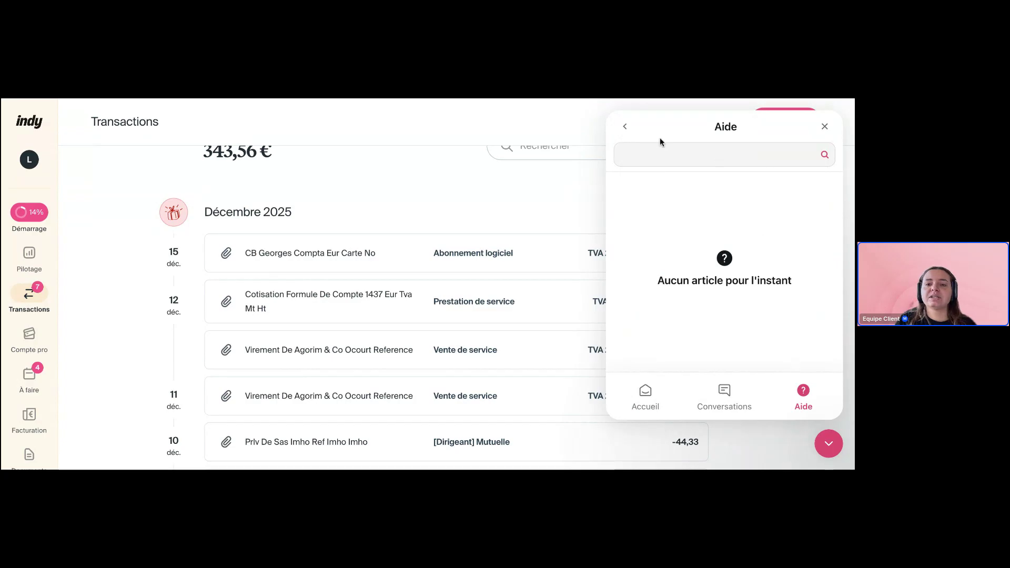
pyautogui.click(625, 126)
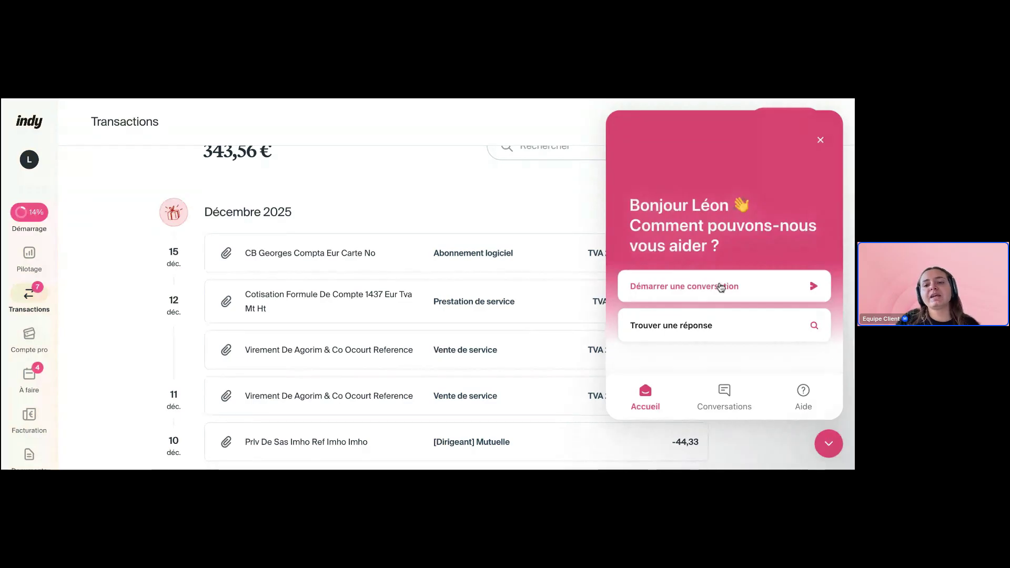
pyautogui.click(721, 286)
pyautogui.click(826, 440)
pyautogui.click(826, 438)
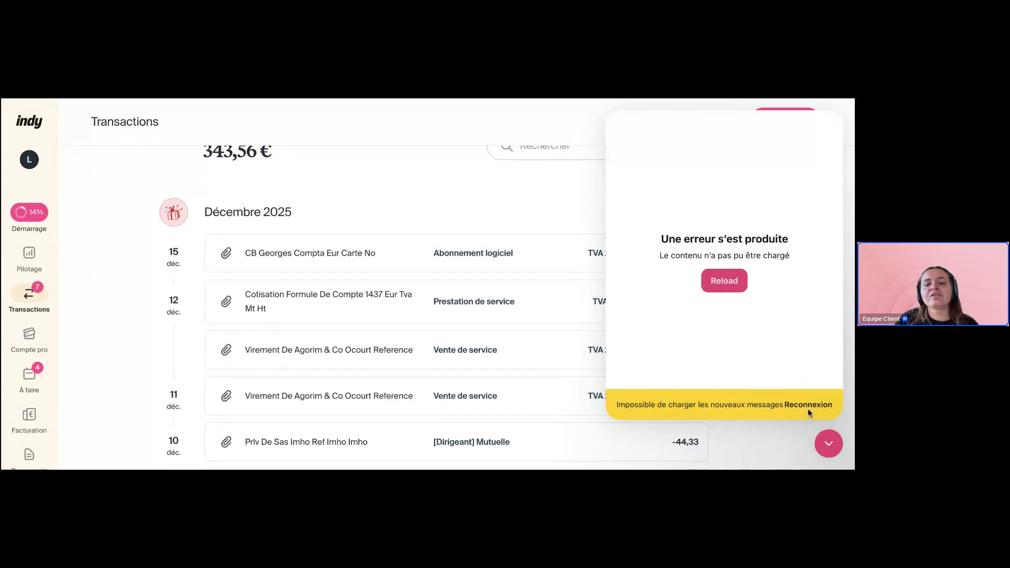
pyautogui.click(828, 443)
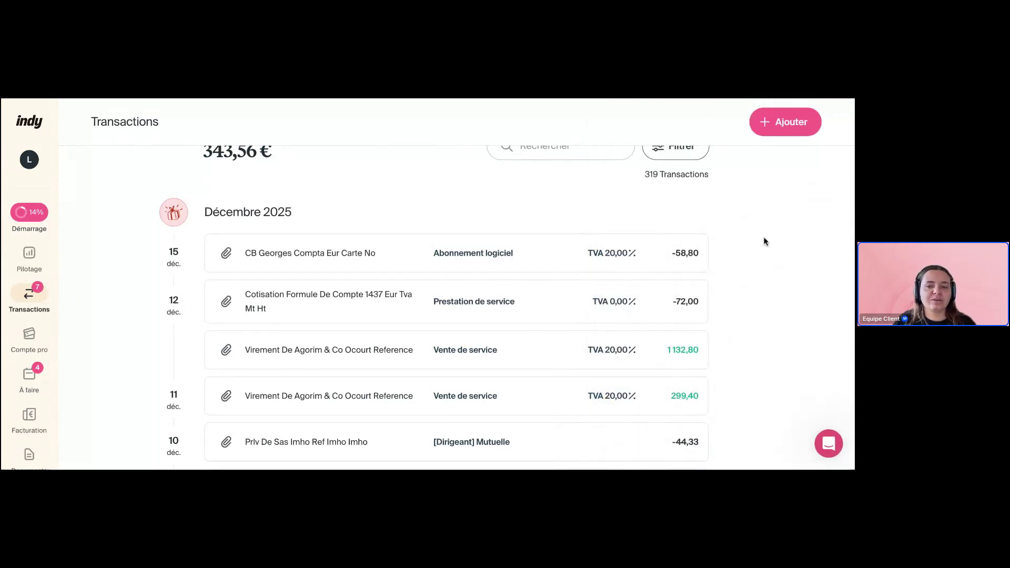
pyautogui.scroll(2, 765, 241)
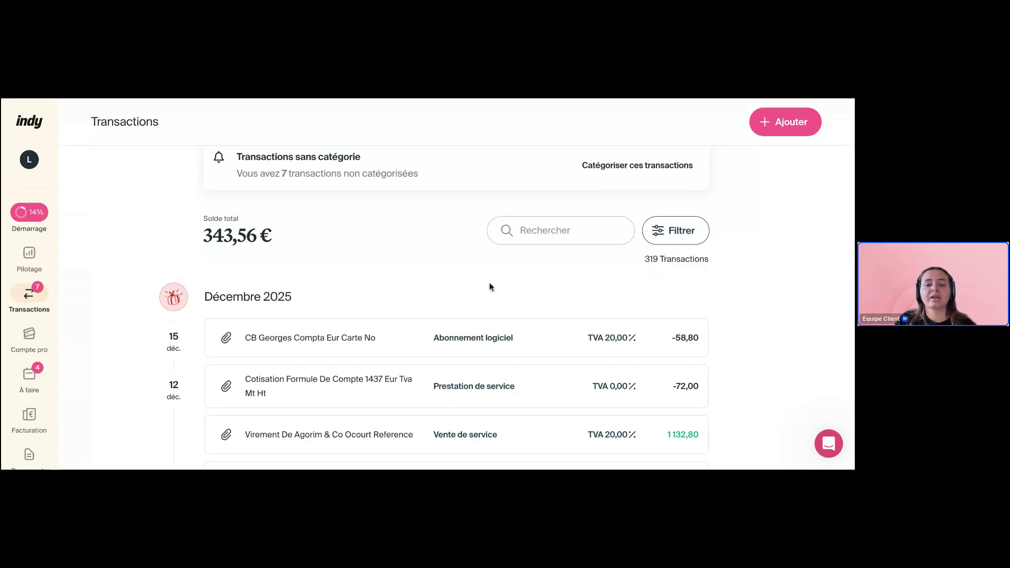
# Reset the 09 déc. -420,00 CB Horizon Carte payment from Prestation de service to À catégoriser
pyautogui.scroll(-3, 399, 262)
pyautogui.scroll(-4, 399, 261)
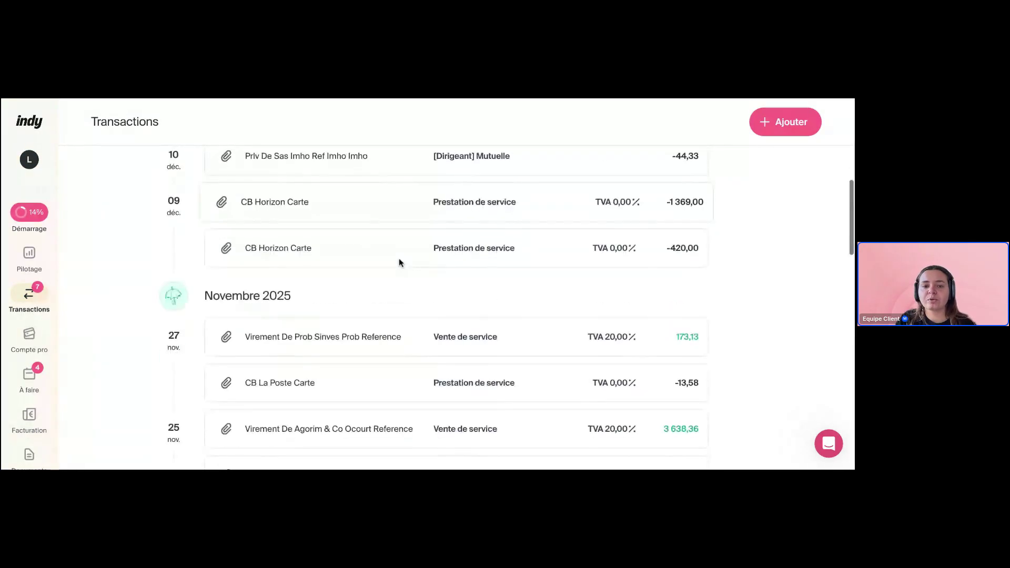
pyautogui.click(501, 252)
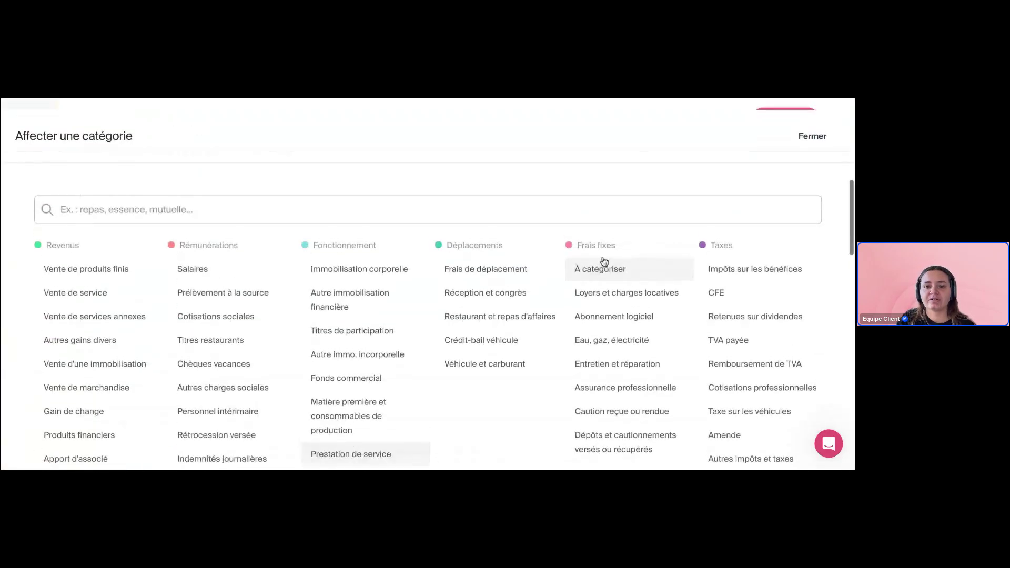
pyautogui.click(604, 262)
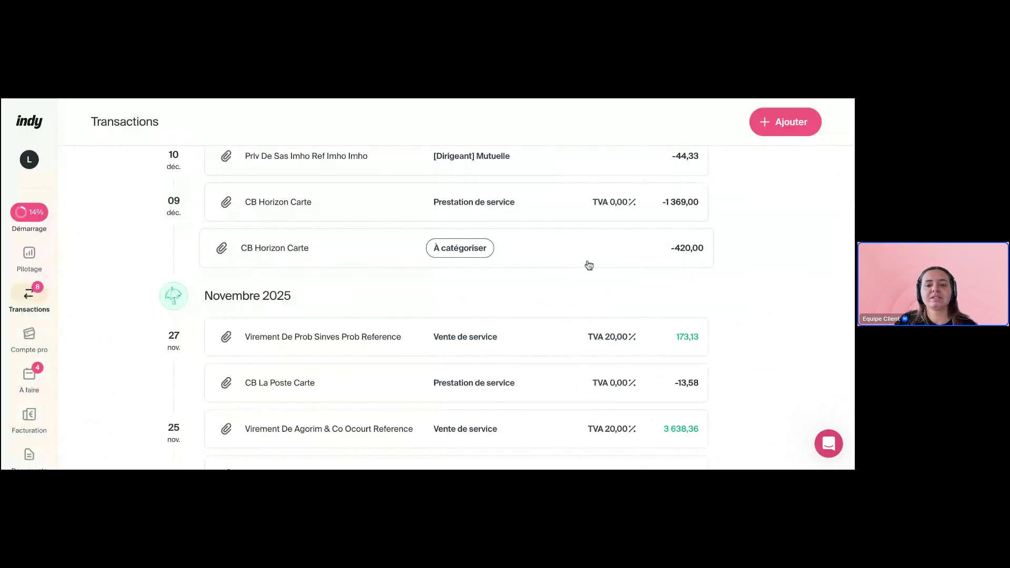
# Set the first ventilation of CB Horizon Carte to Restaurant et repas d'affaires and add a second ventilation
pyautogui.click(556, 263)
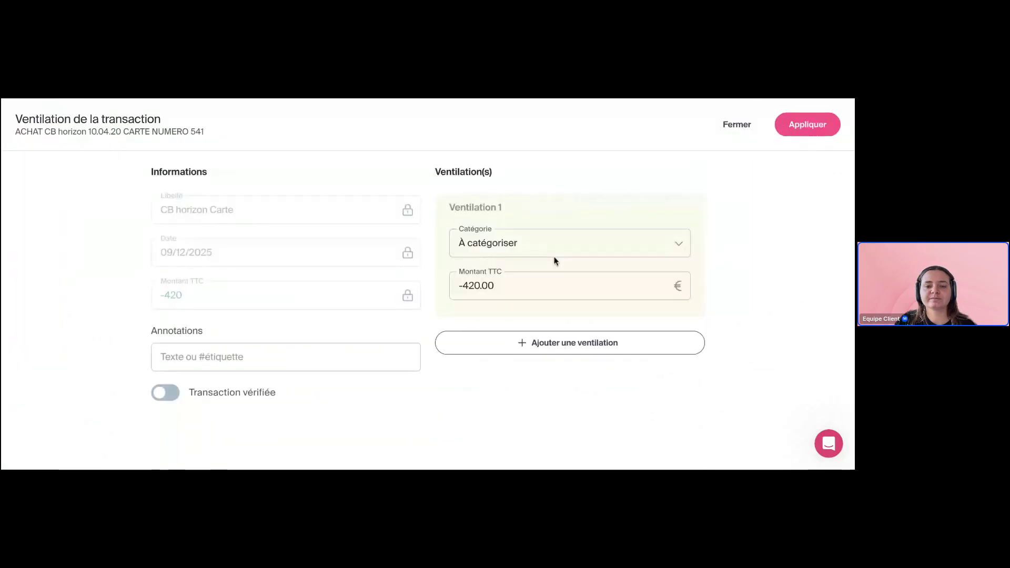
pyautogui.click(555, 256)
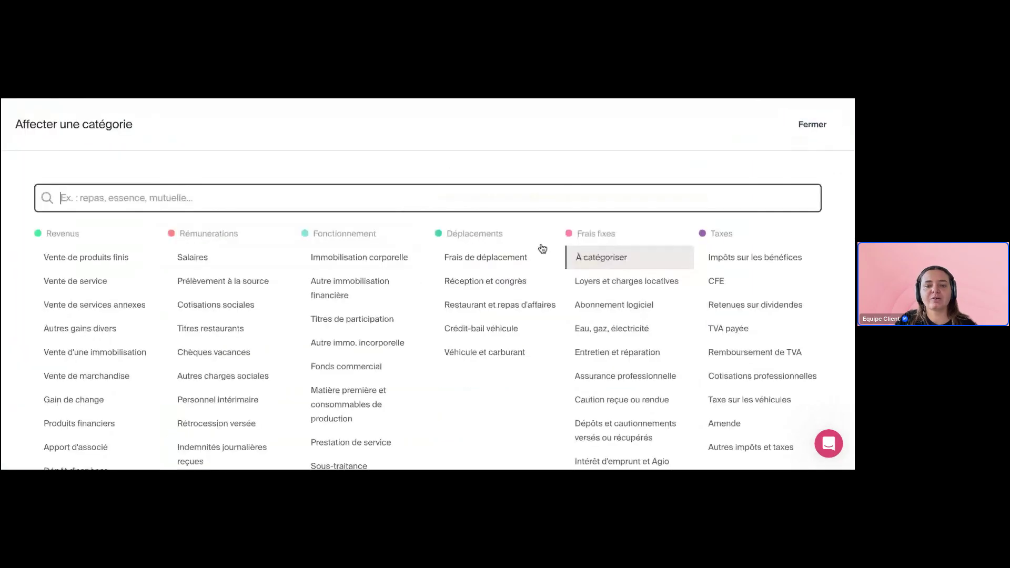
pyautogui.click(503, 306)
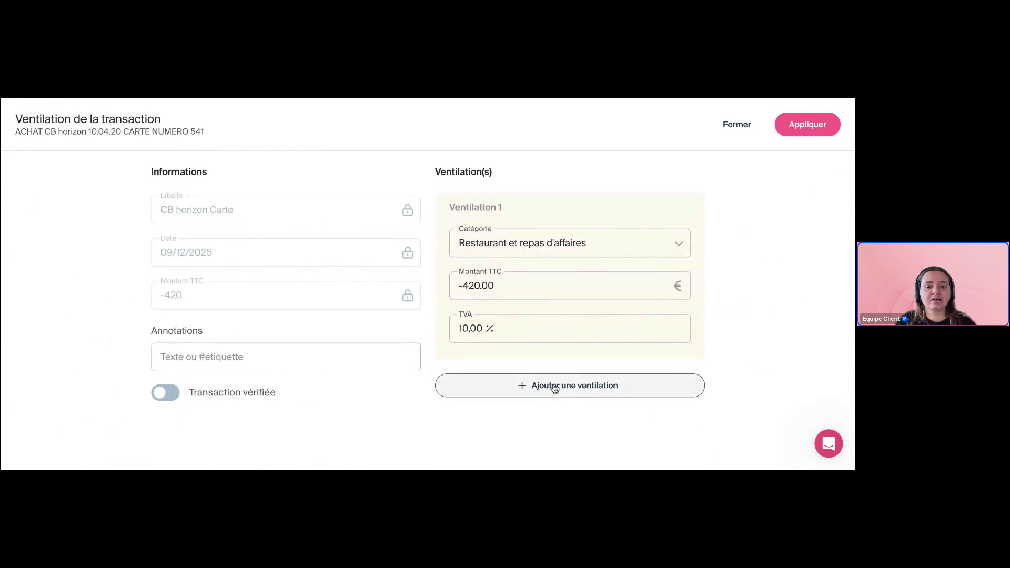
pyautogui.click(555, 388)
pyautogui.scroll(-2, 805, 329)
# Change the first ventilation's amount to -300.00, leaving -120.00 for the second
pyautogui.click(474, 200)
pyautogui.press('BackSpace')
pyautogui.press('BackSpace')
pyautogui.write('30')
pyautogui.click(728, 243)
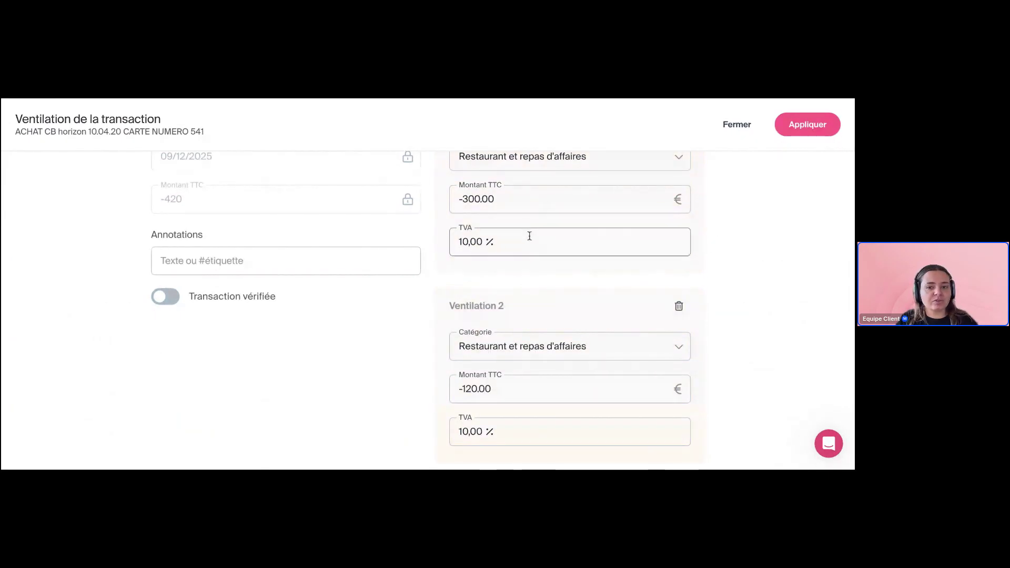
pyautogui.scroll(-2, 567, 277)
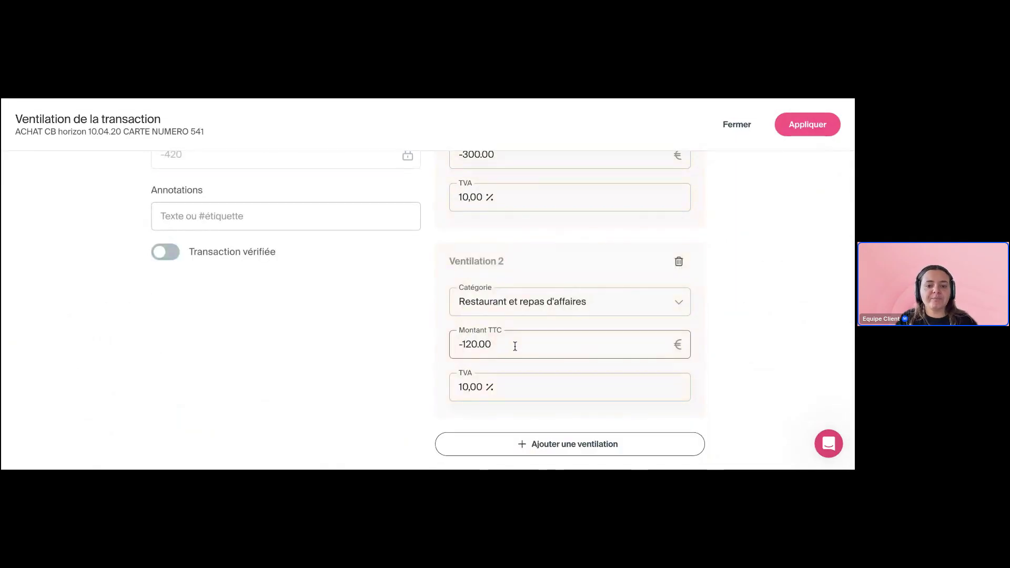
# Set the second ventilation's TVA rate to 5,50 %
pyautogui.click(466, 386)
pyautogui.click(481, 255)
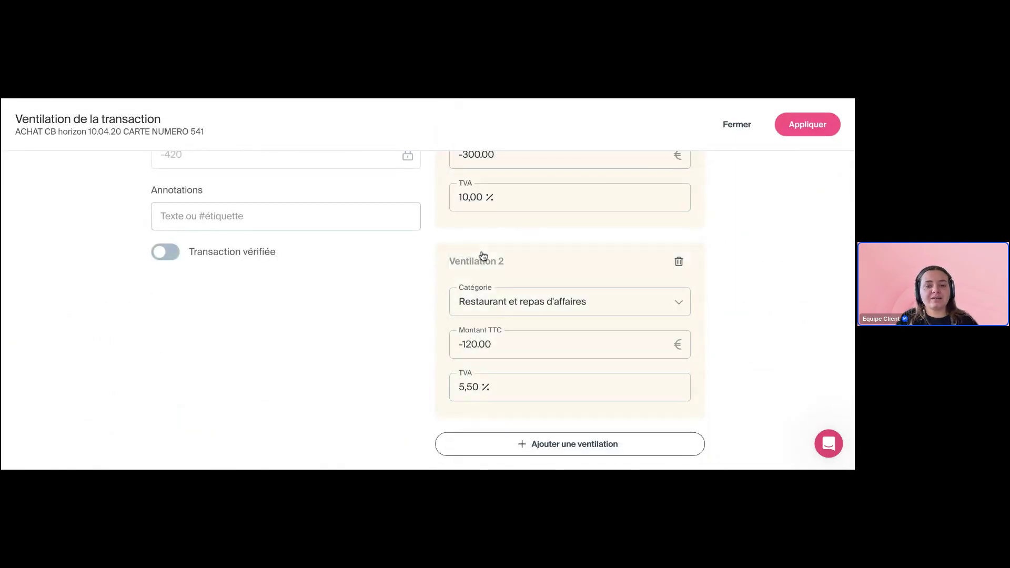
pyautogui.scroll(2, 522, 385)
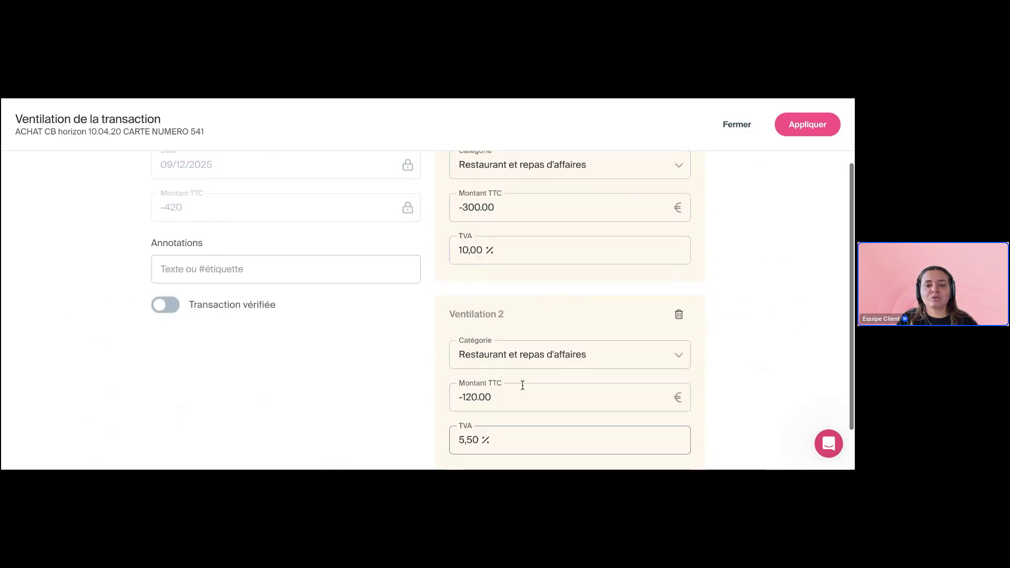
pyautogui.scroll(-2, 523, 385)
pyautogui.scroll(3, 527, 369)
pyautogui.scroll(-1, 529, 356)
pyautogui.scroll(3, 527, 356)
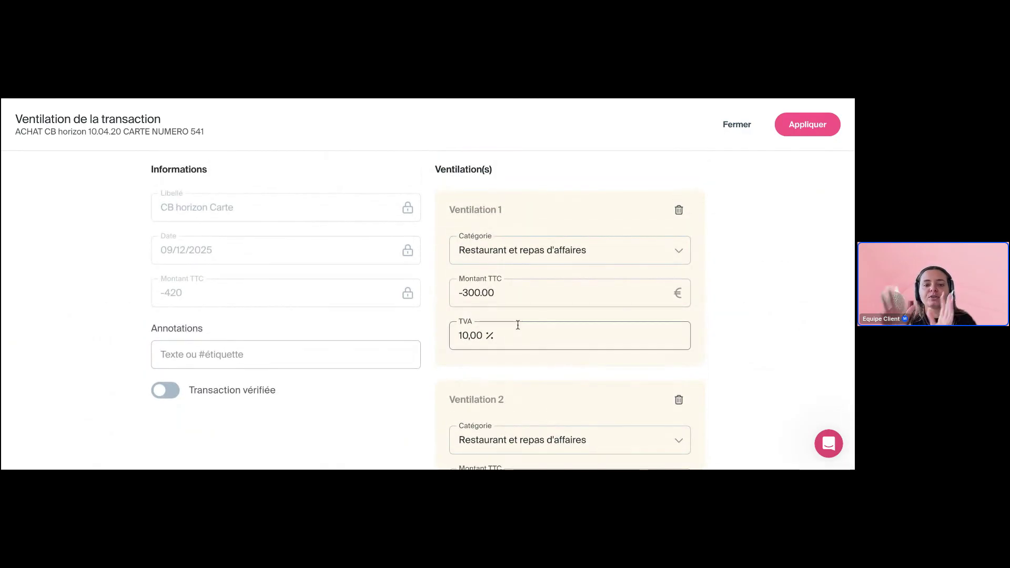
pyautogui.scroll(-5, 518, 325)
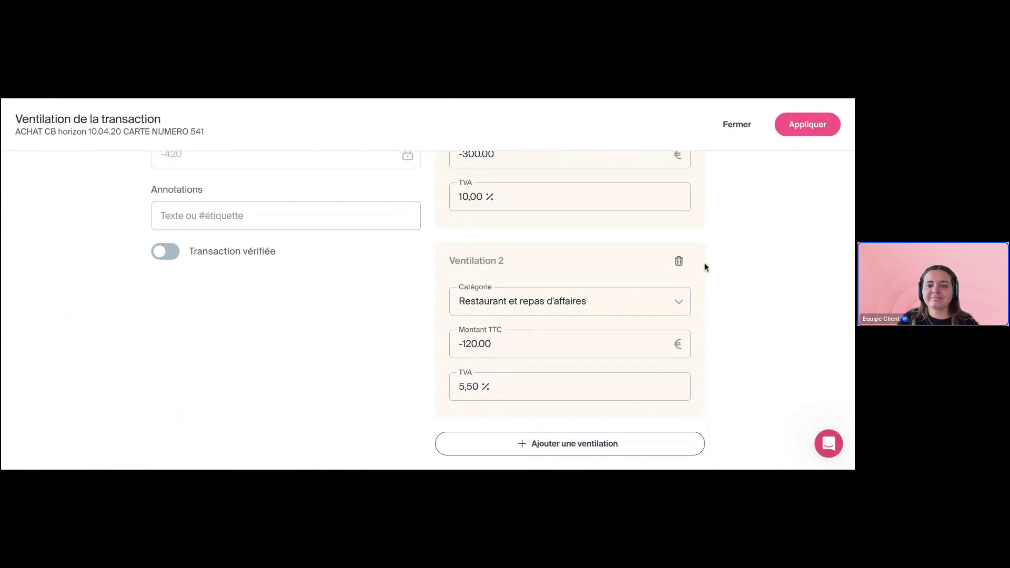
pyautogui.scroll(3, 704, 267)
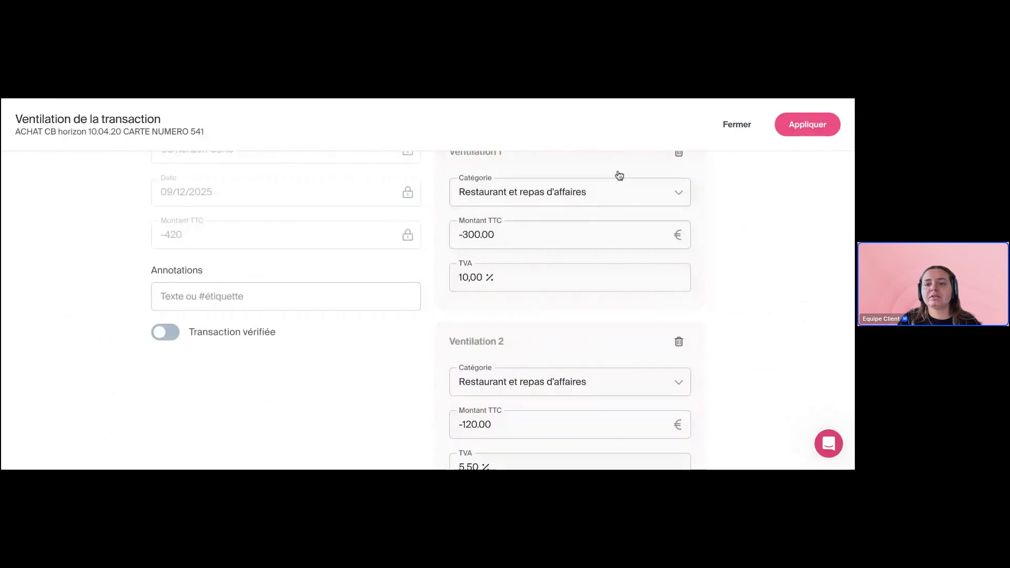
# Apply the split and review CB Horizon Carte as -300,00 and -120,00 Restaurant lines in the list
pyautogui.click(804, 124)
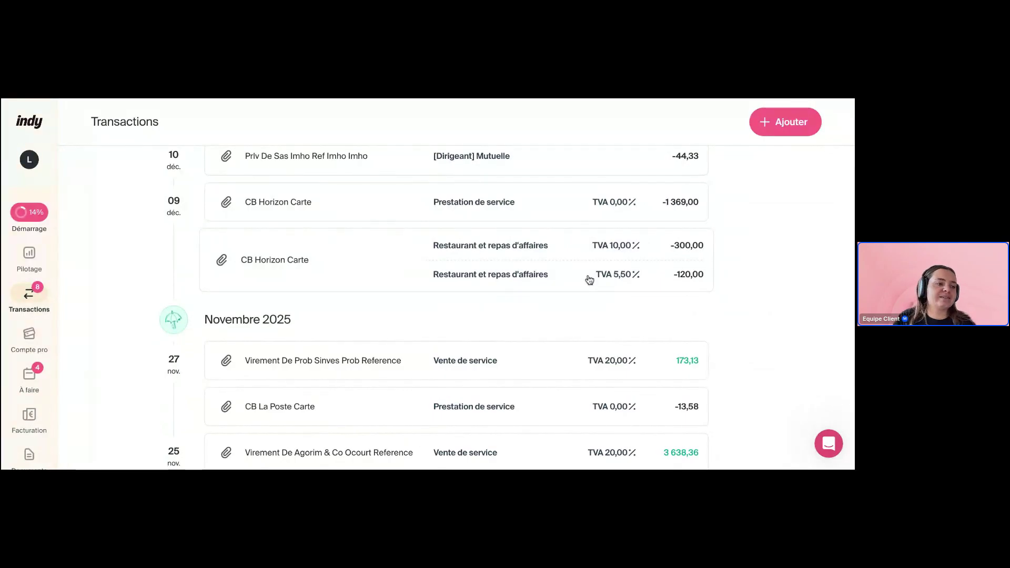
pyautogui.scroll(2, 748, 291)
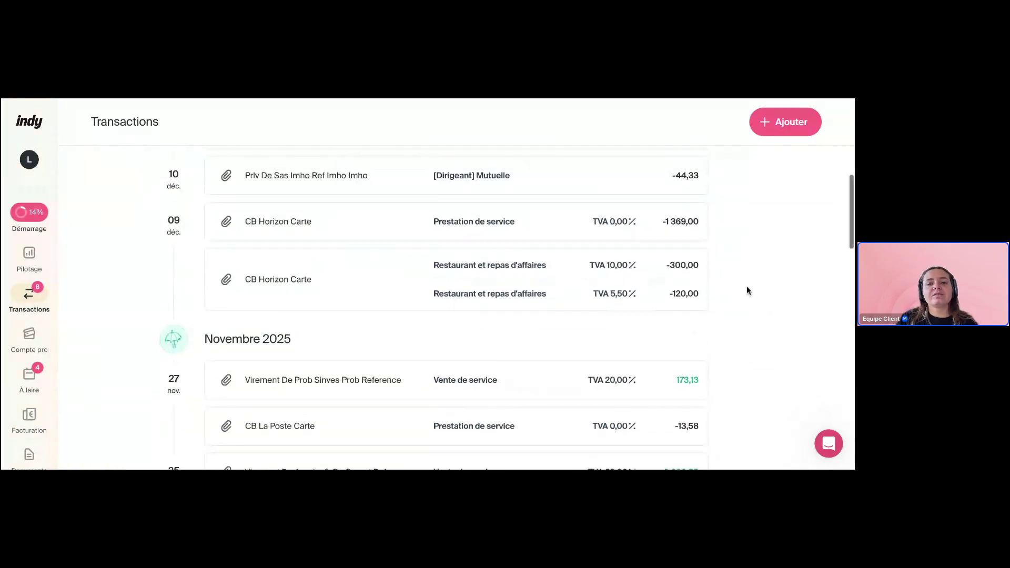
pyautogui.scroll(1, 722, 313)
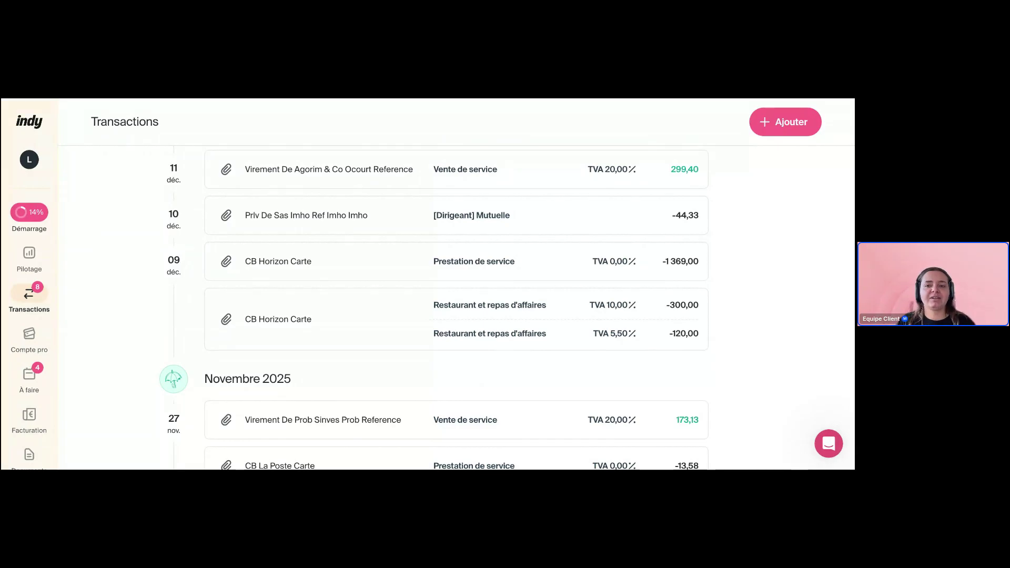
pyautogui.scroll(1, 455, 308)
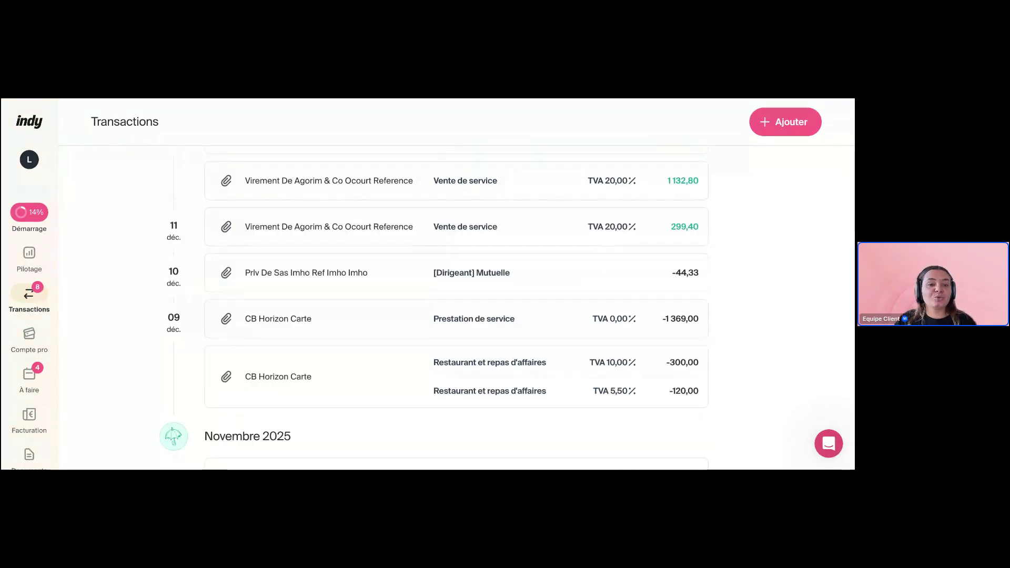
pyautogui.scroll(1, 455, 308)
pyautogui.scroll(-1, 456, 308)
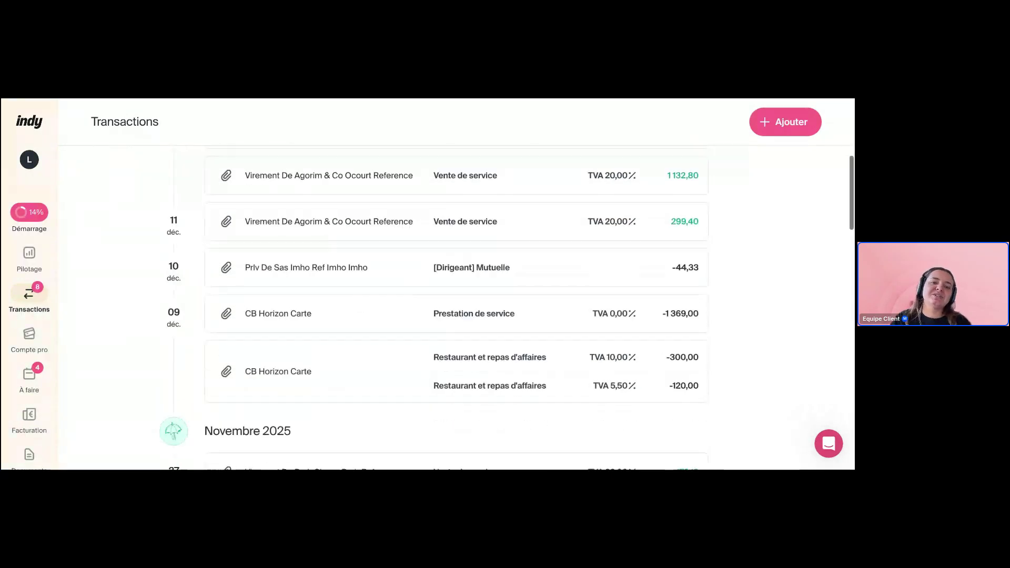
pyautogui.scroll(2, 455, 307)
pyautogui.scroll(1, 455, 307)
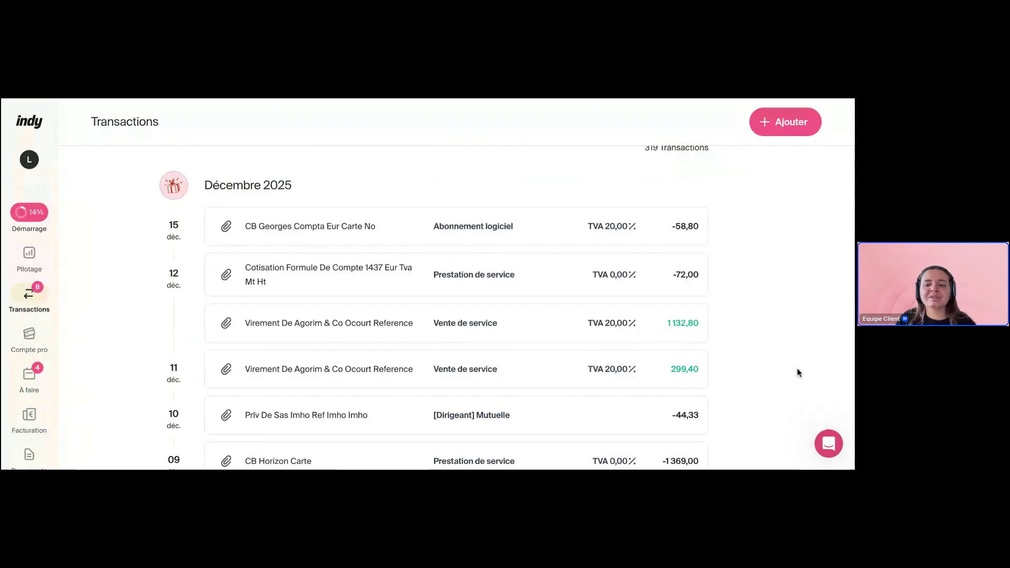
# Open and close the support chat, then scroll back to the top of the Transactions list
pyautogui.click(828, 443)
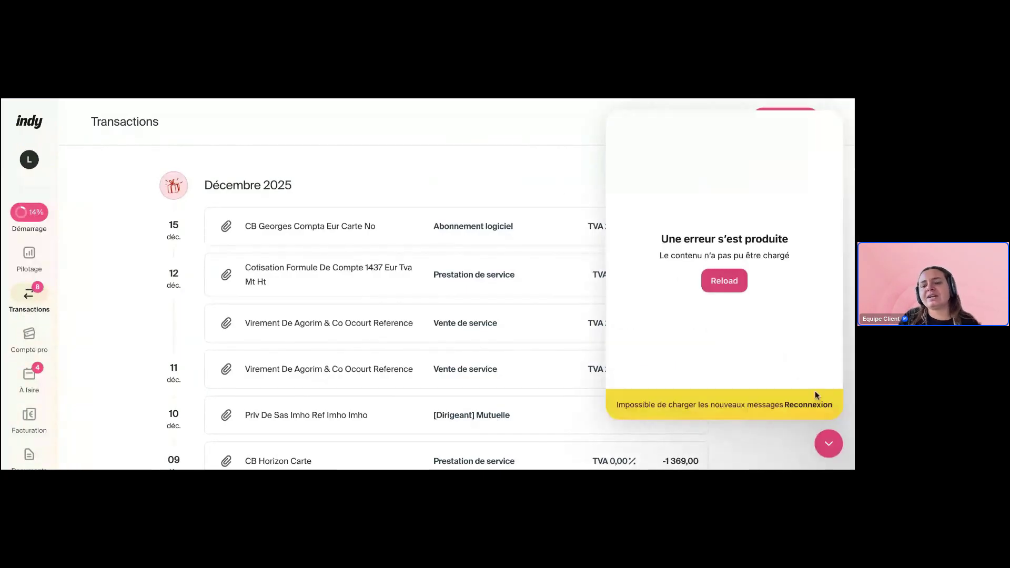
pyautogui.click(830, 443)
pyautogui.scroll(-1, 786, 346)
pyautogui.scroll(1, 786, 346)
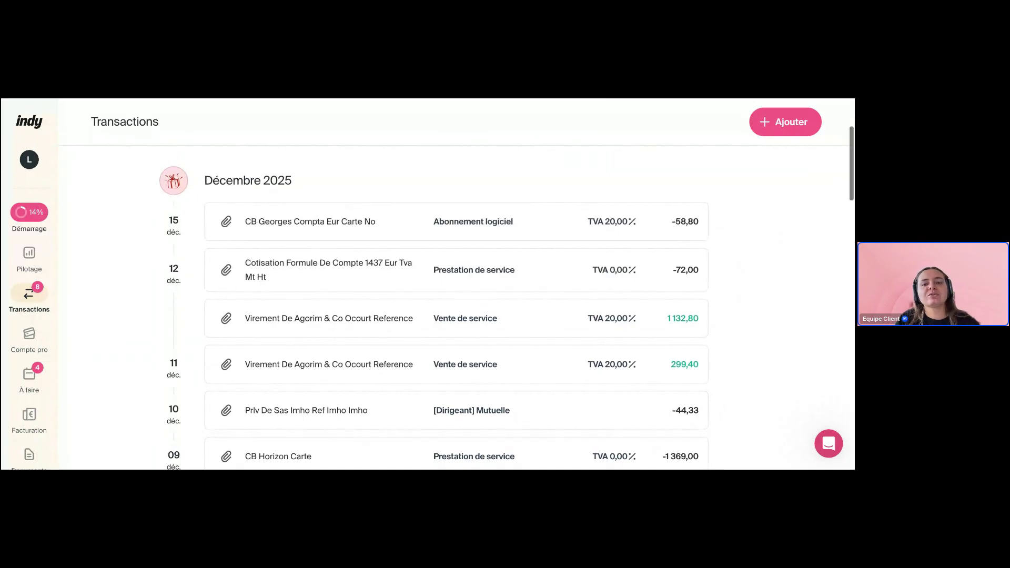
pyautogui.scroll(2, 457, 305)
pyautogui.scroll(1, 724, 266)
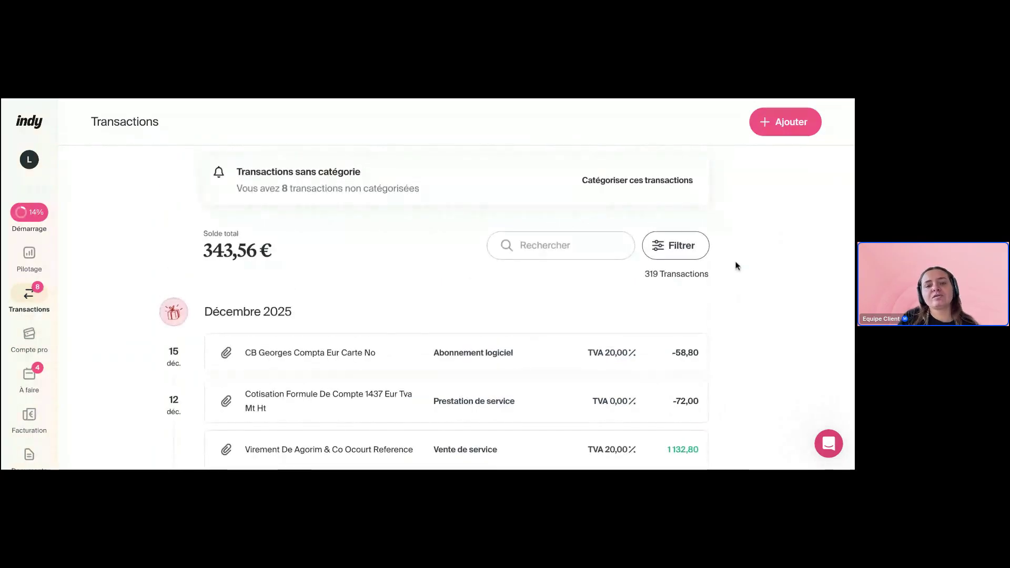
# Open the transaction filters and browse the date range options without choosing dates
pyautogui.click(679, 251)
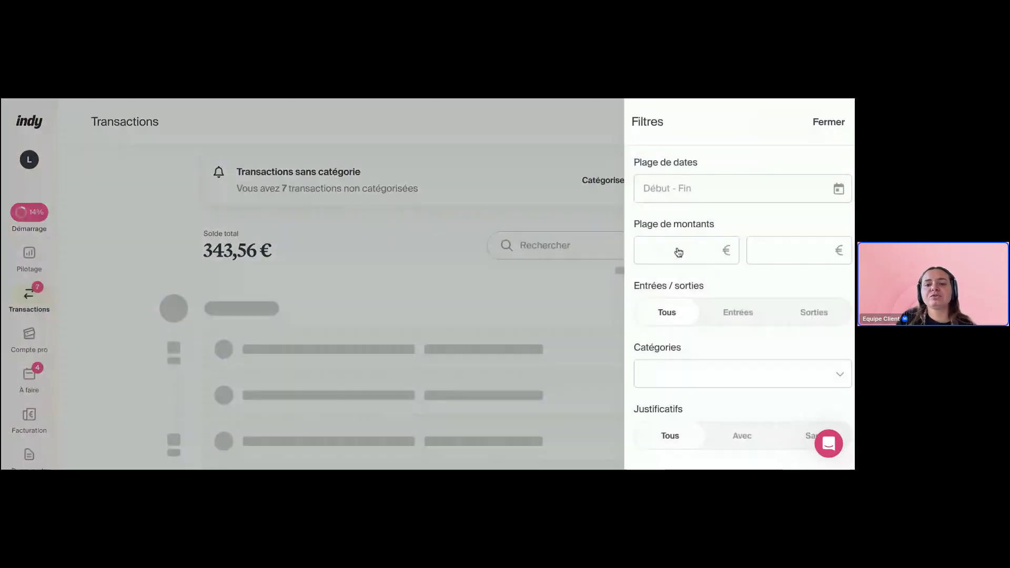
pyautogui.click(711, 195)
pyautogui.click(717, 217)
pyautogui.click(777, 217)
pyautogui.click(706, 175)
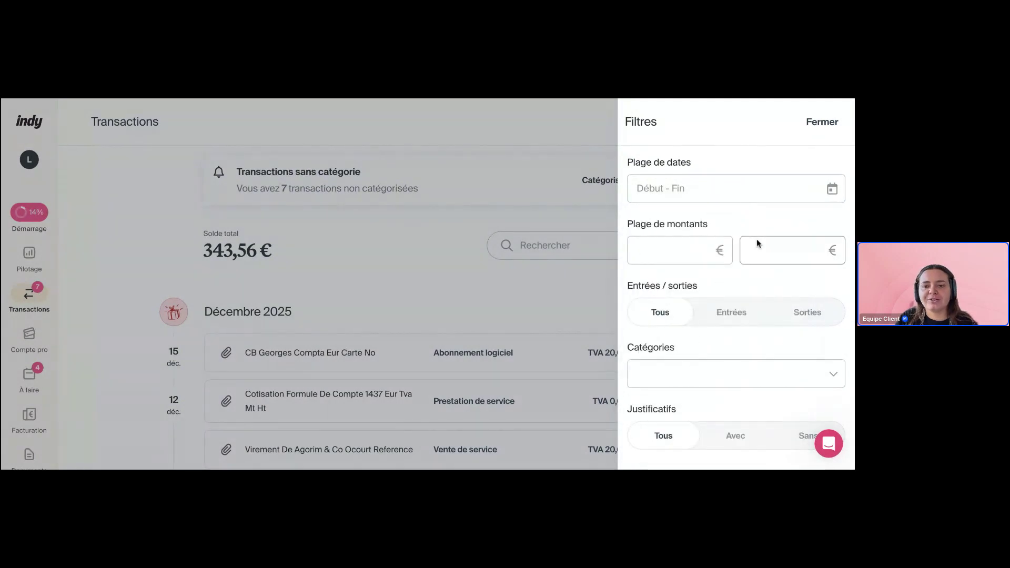
pyautogui.scroll(-1, 756, 239)
pyautogui.scroll(1, 757, 239)
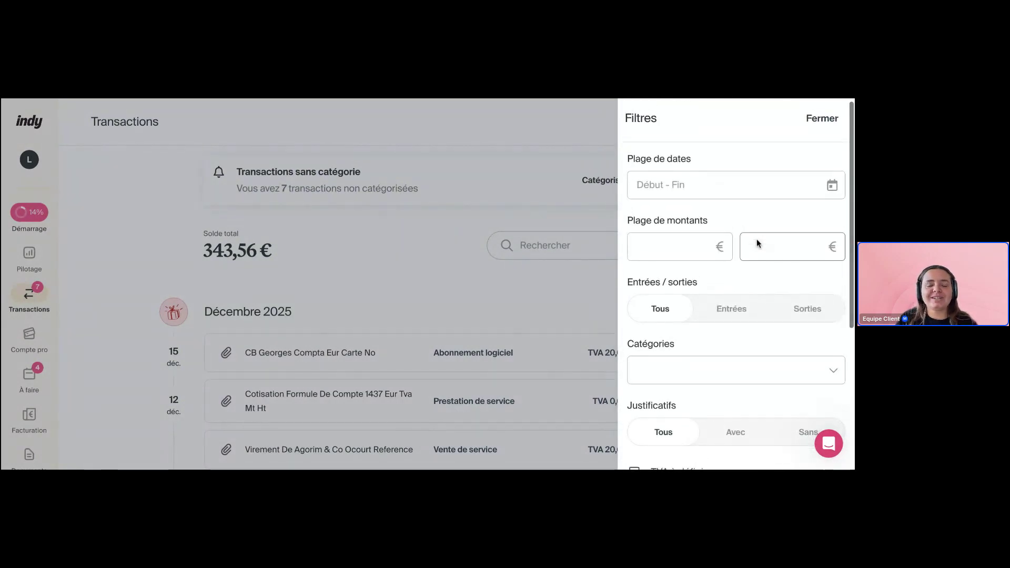
pyautogui.scroll(-1, 682, 232)
# Filter transactions to a 2000 € minimum amount, leaving 4 transactions totalling 6 007,53 €
pyautogui.click(679, 214)
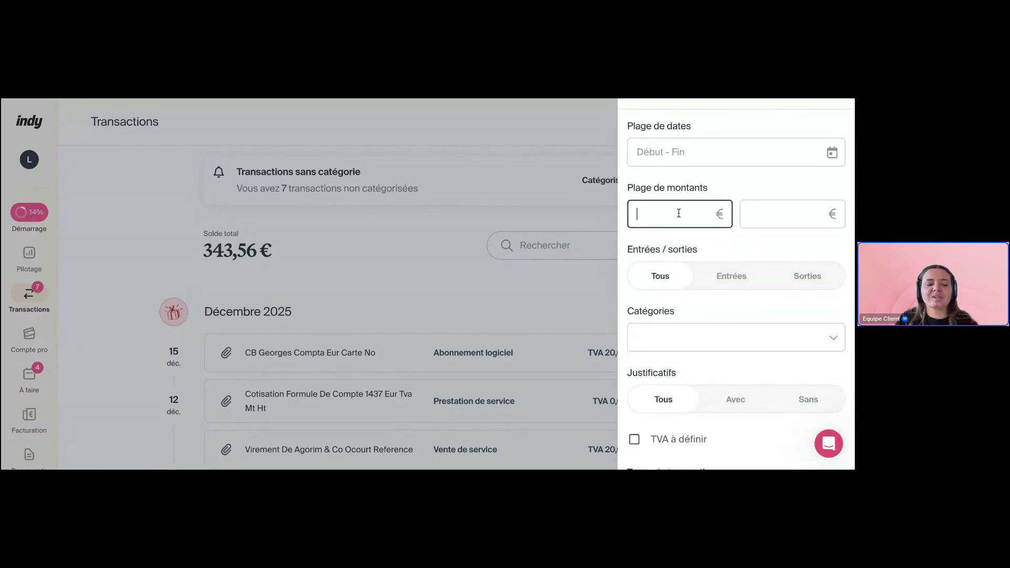
pyautogui.write('2000')
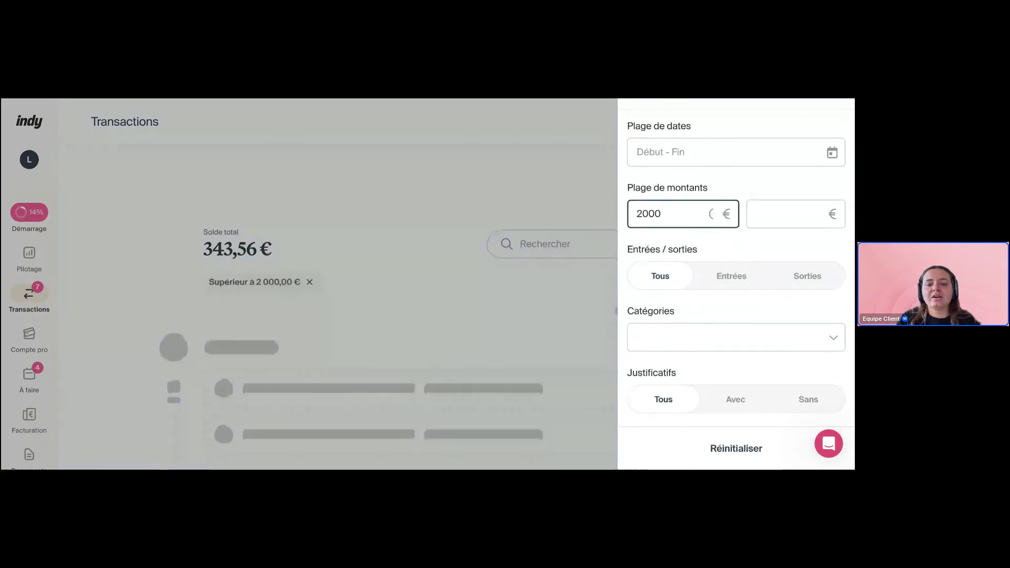
pyautogui.click(425, 199)
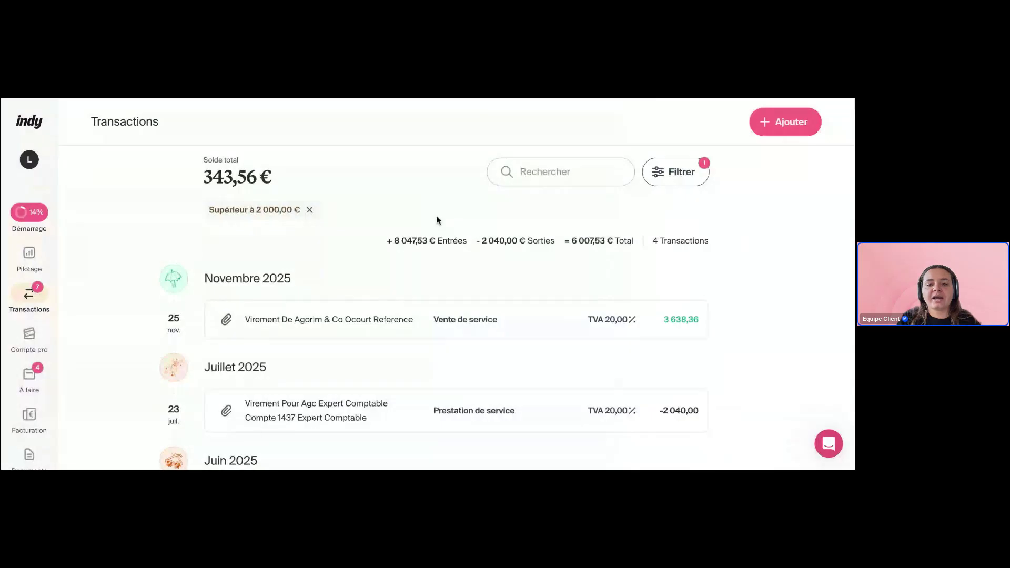
pyautogui.scroll(-3, 481, 266)
pyautogui.scroll(3, 481, 267)
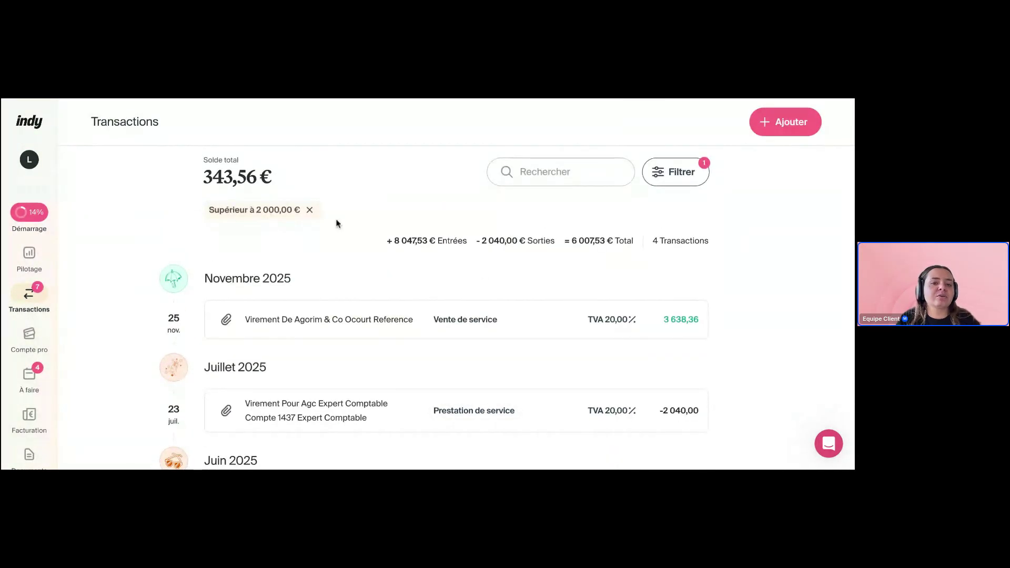
# Remove the above-2 000 € amount filter, open the filters panel and browse the Catégories list
pyautogui.click(311, 211)
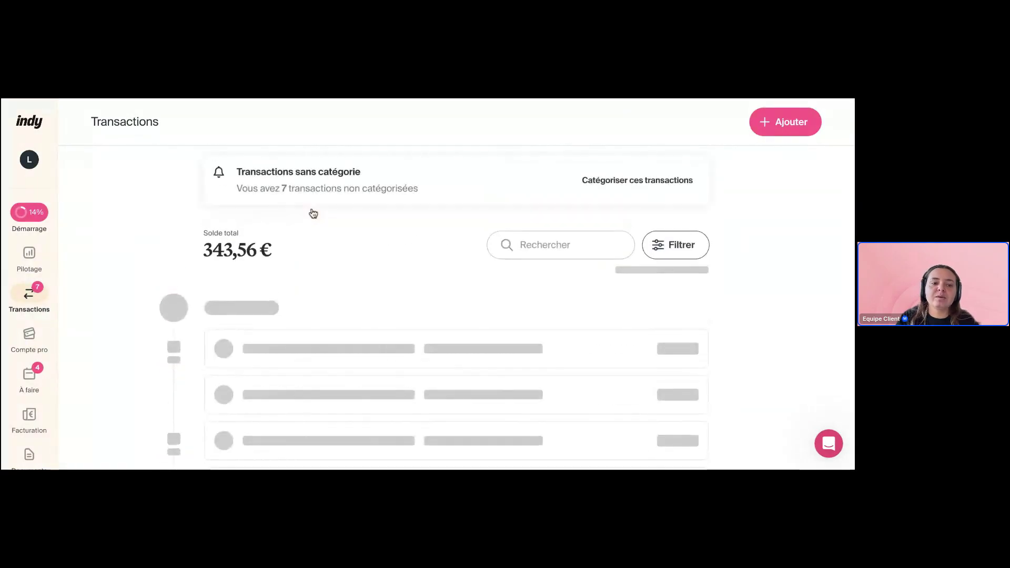
pyautogui.click(676, 245)
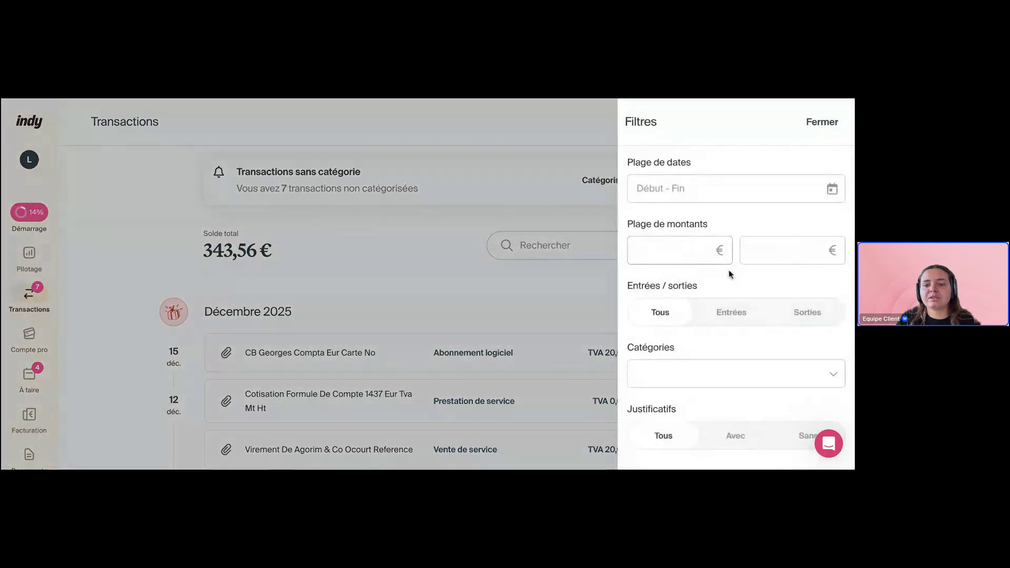
pyautogui.scroll(-3, 738, 285)
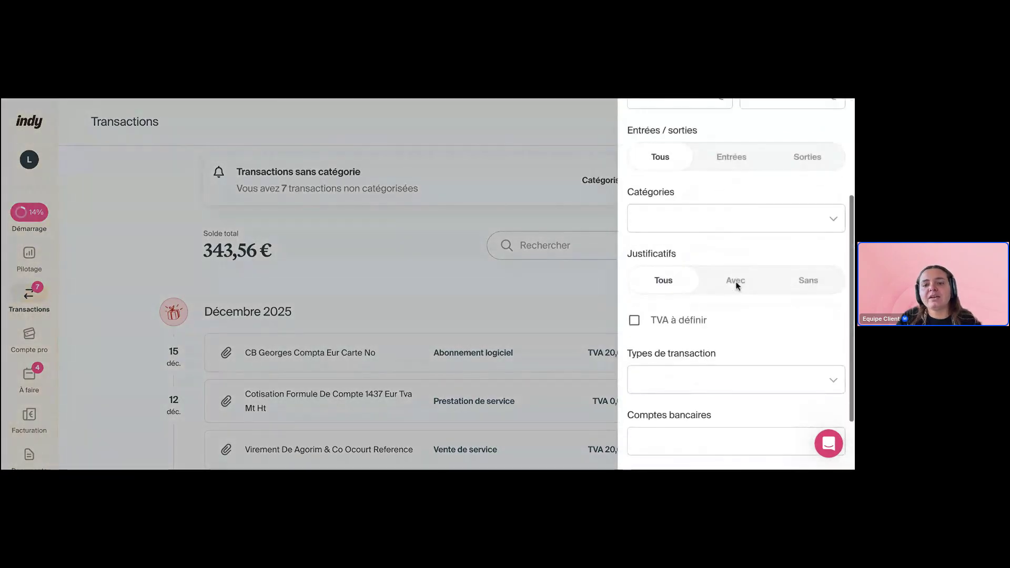
pyautogui.click(744, 225)
pyautogui.click(742, 188)
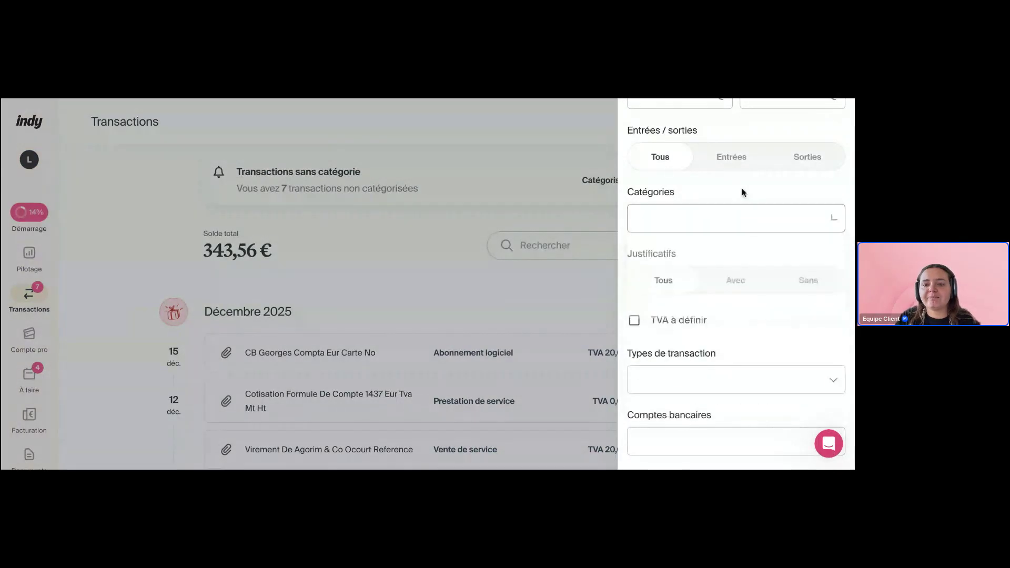
# Try the Justificatifs and TVA à définir filters, then set them back to Tous
pyautogui.click(735, 280)
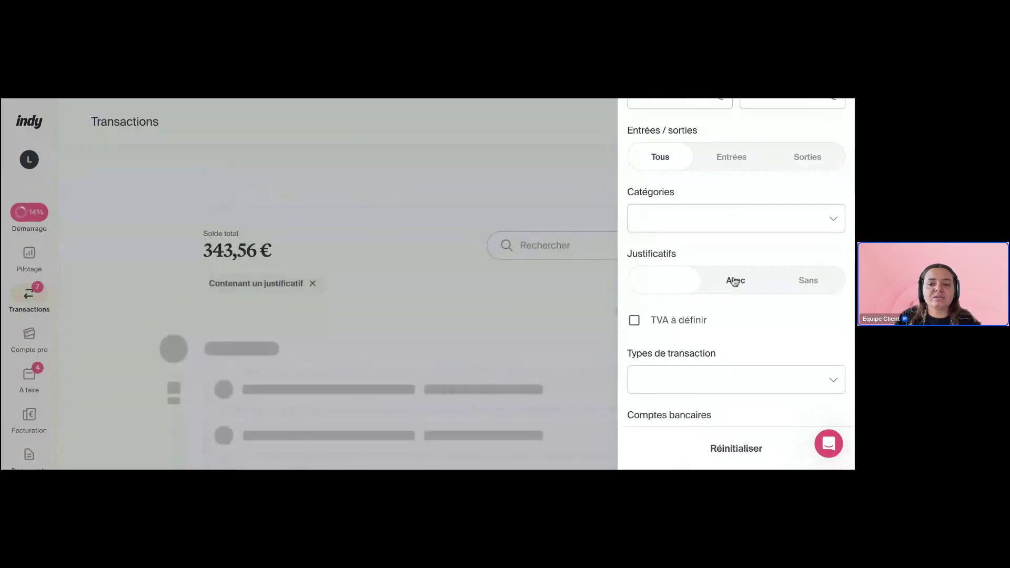
pyautogui.click(805, 280)
pyautogui.click(663, 282)
pyautogui.scroll(-2, 706, 293)
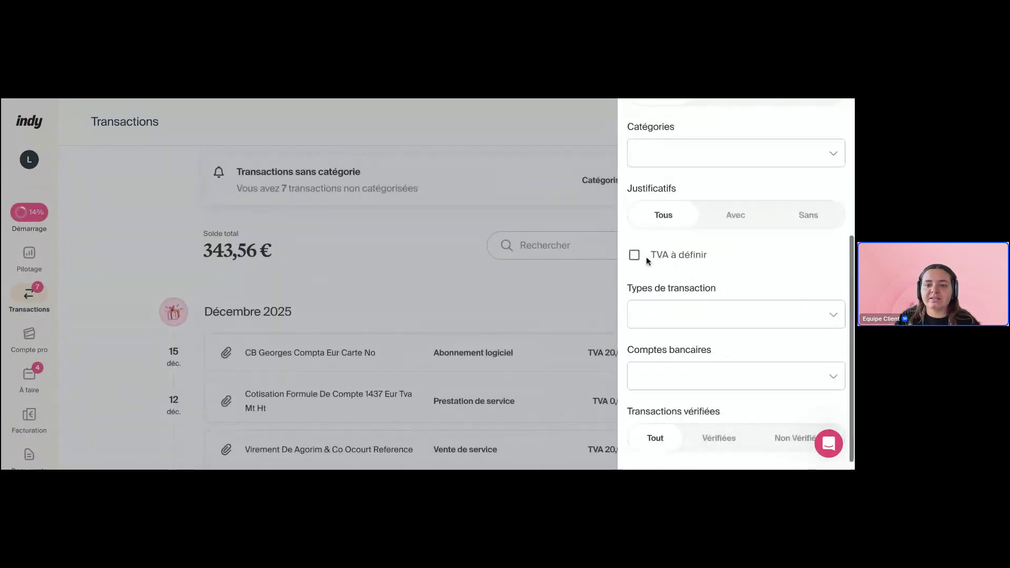
pyautogui.click(634, 257)
pyautogui.click(635, 256)
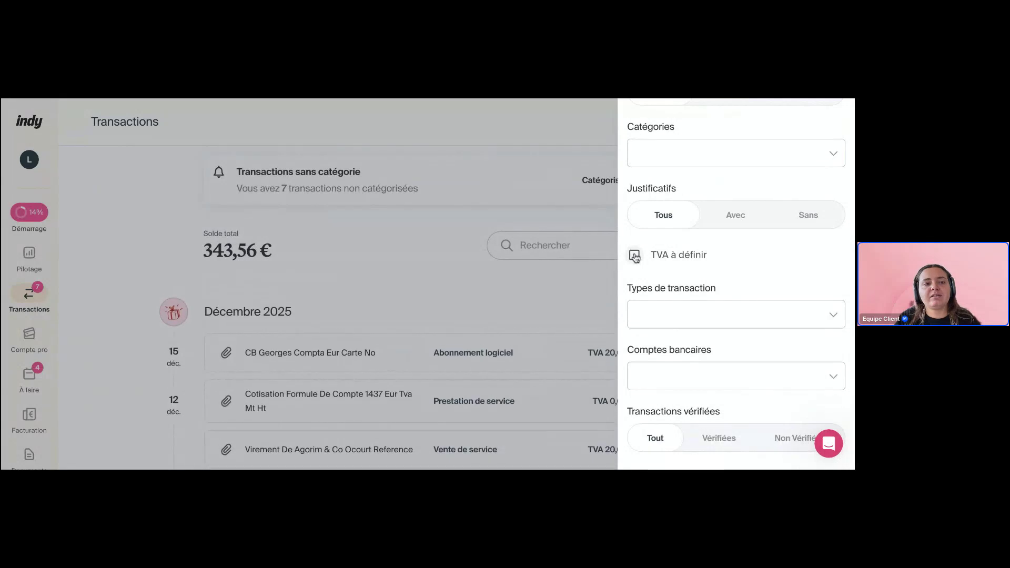
# Browse the Types and Comptes bancaires lists, then return Transactions vérifiées to Tout
pyautogui.scroll(-1, 721, 286)
pyautogui.click(705, 306)
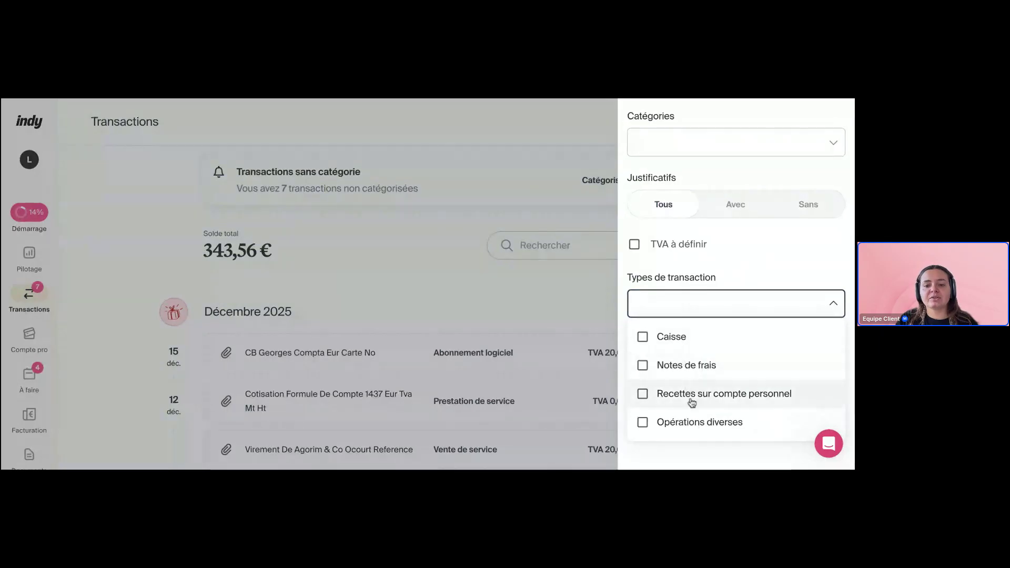
pyautogui.click(784, 301)
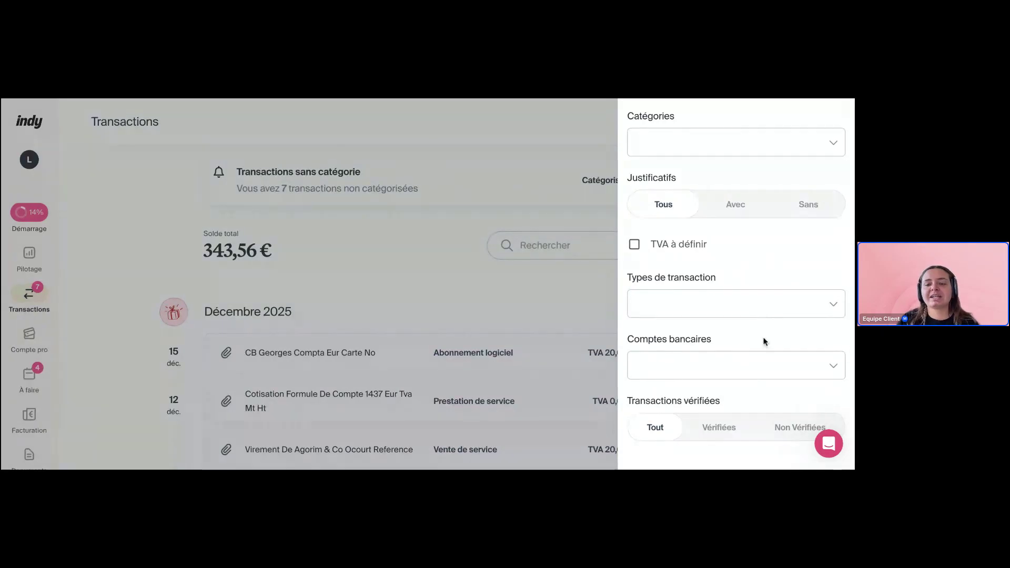
pyautogui.click(743, 359)
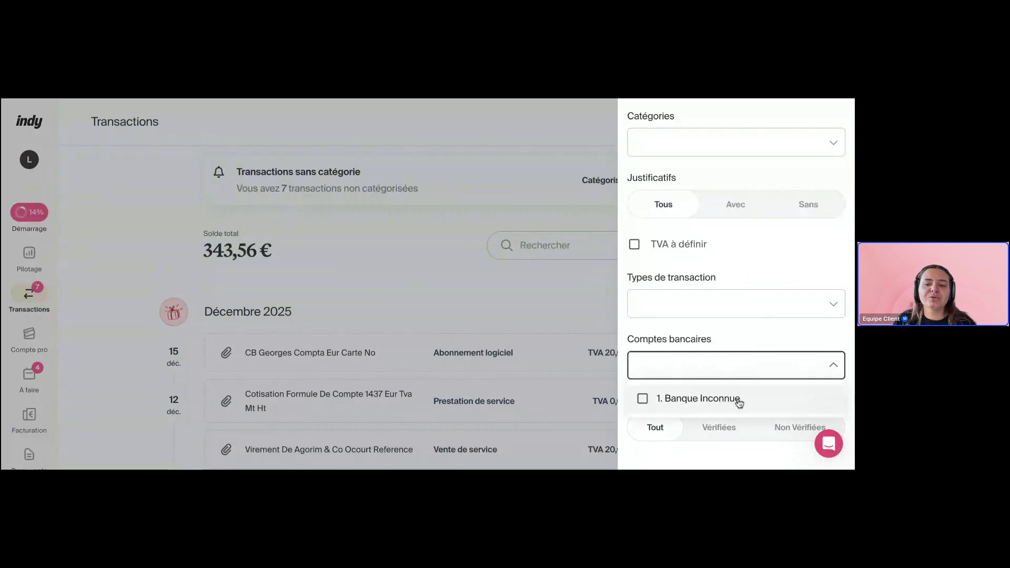
pyautogui.click(750, 340)
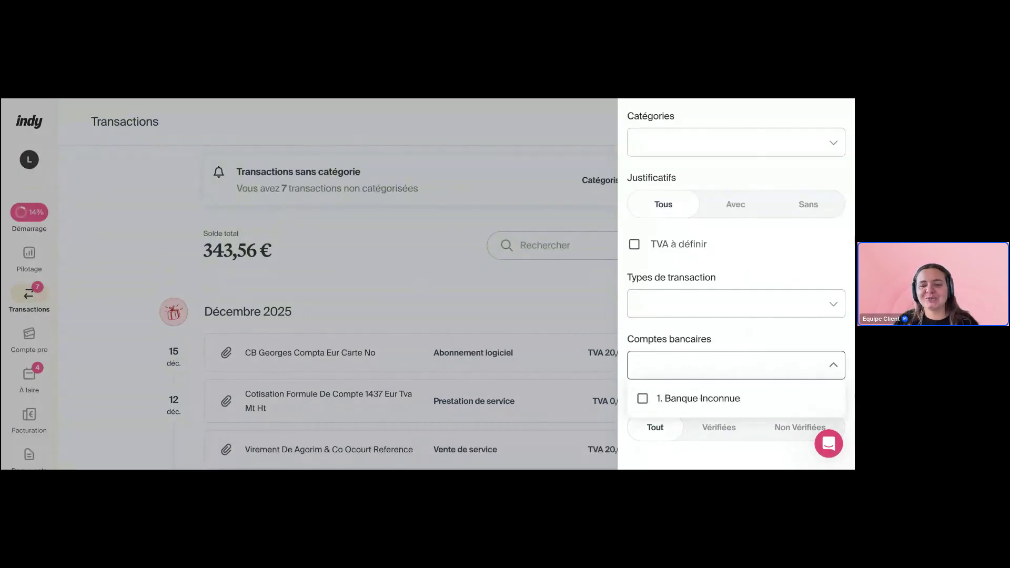
pyautogui.click(711, 437)
pyautogui.click(777, 425)
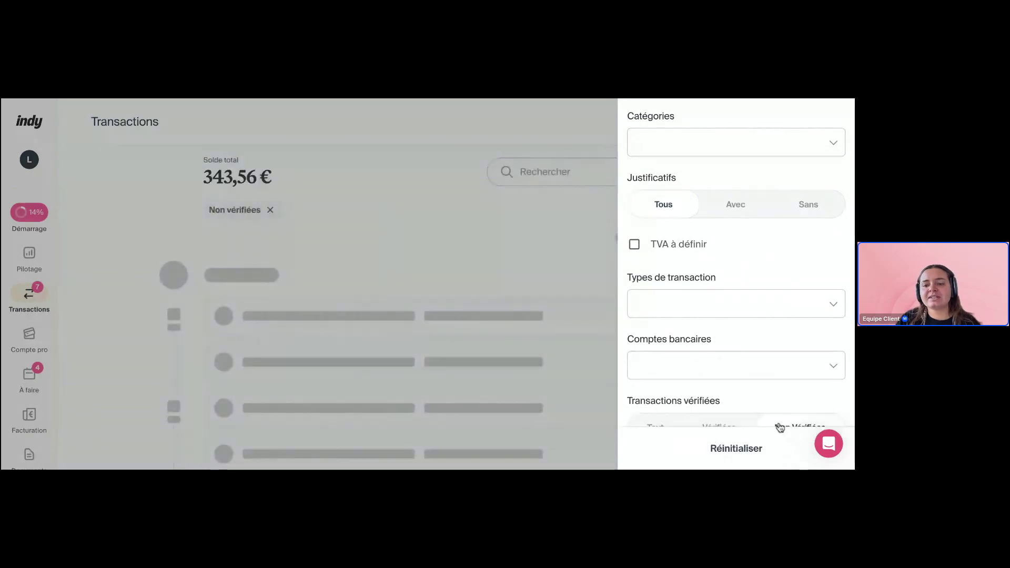
pyautogui.click(657, 419)
pyautogui.scroll(5, 810, 142)
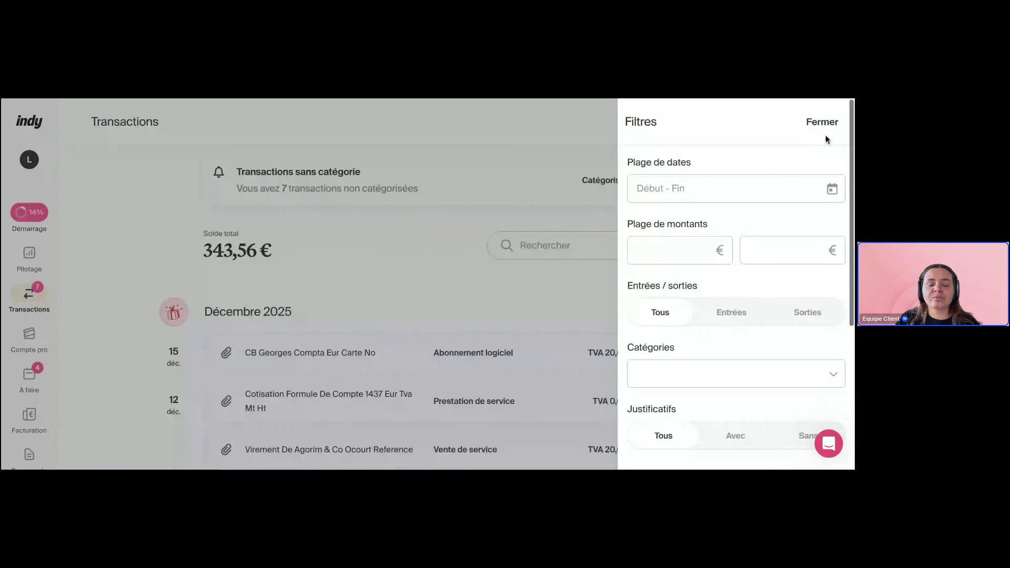
# Close the filters and mark the -58,80 CB Georges Compta Eur Carte No transaction as Vérifiée
pyautogui.click(824, 130)
pyautogui.scroll(-1, 446, 281)
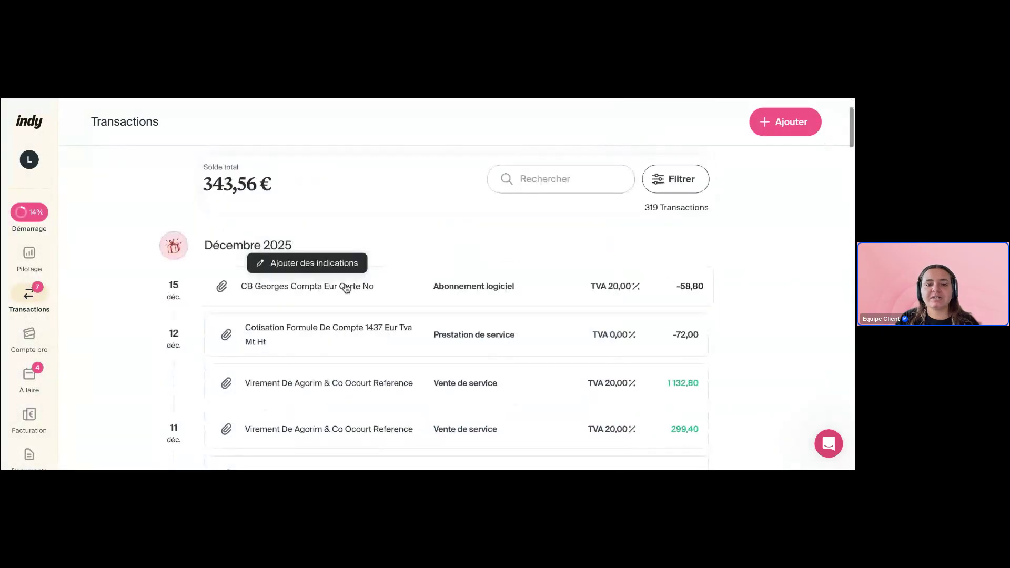
pyautogui.click(554, 285)
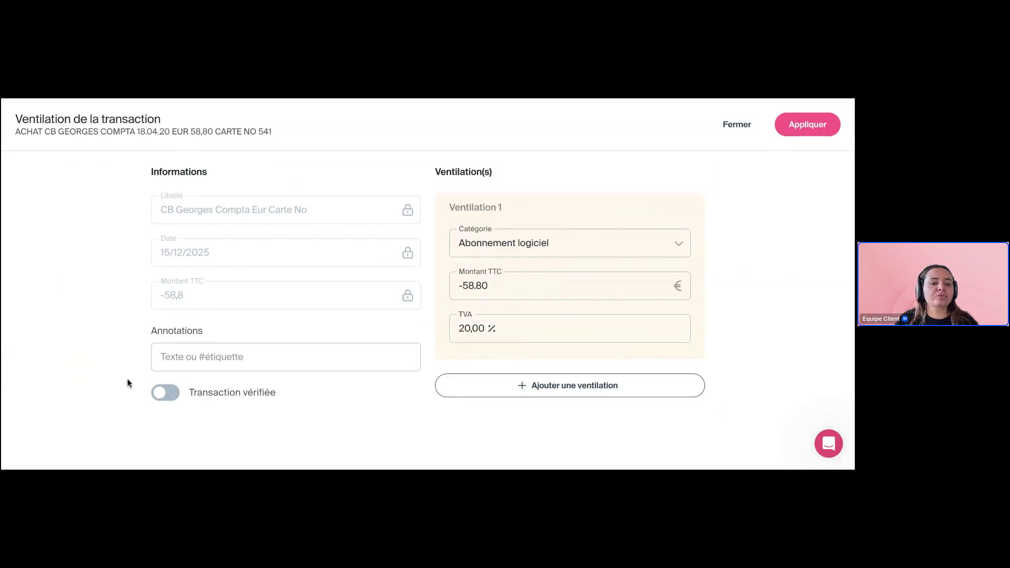
pyautogui.click(178, 393)
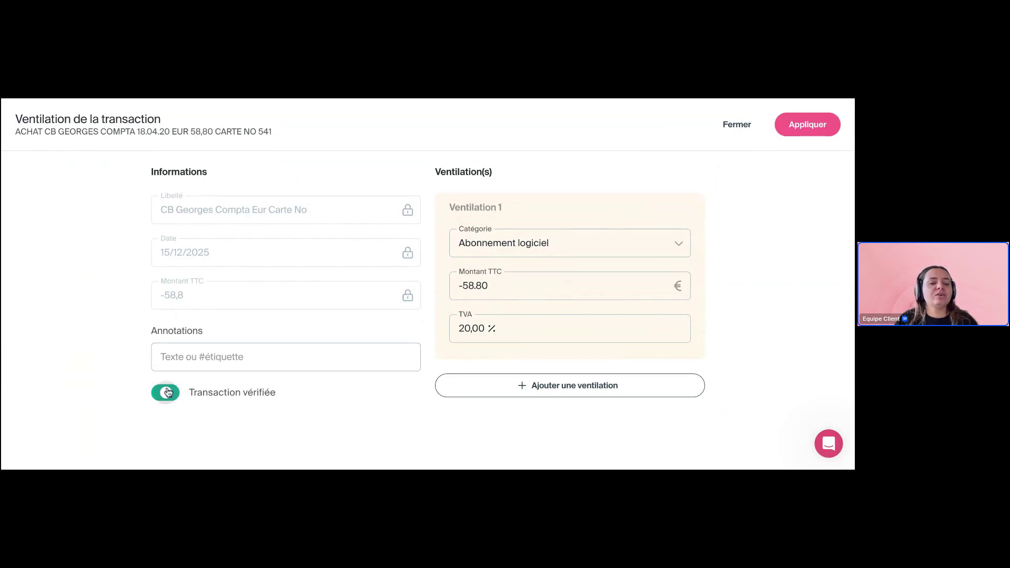
pyautogui.click(804, 124)
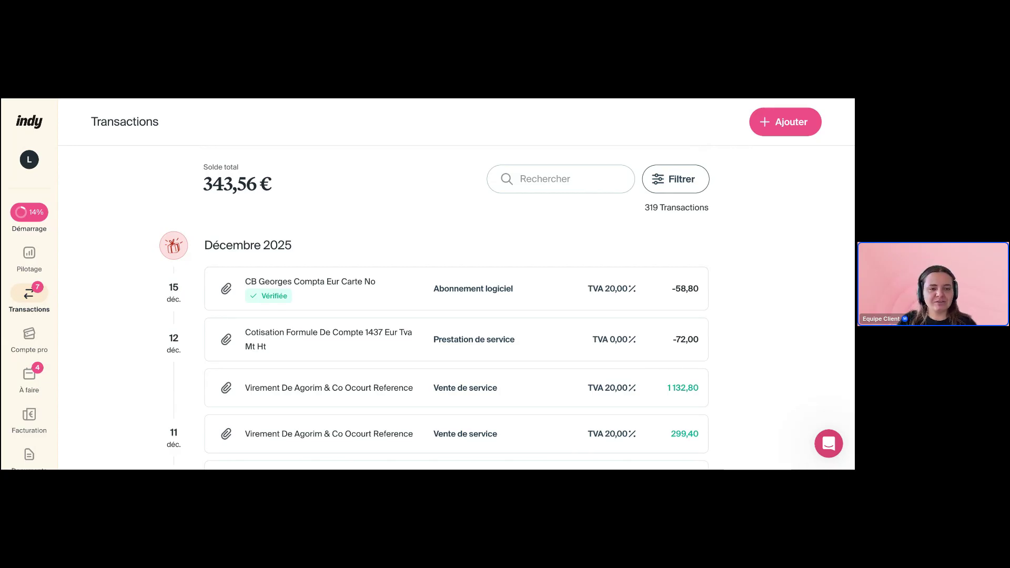
pyautogui.click(223, 293)
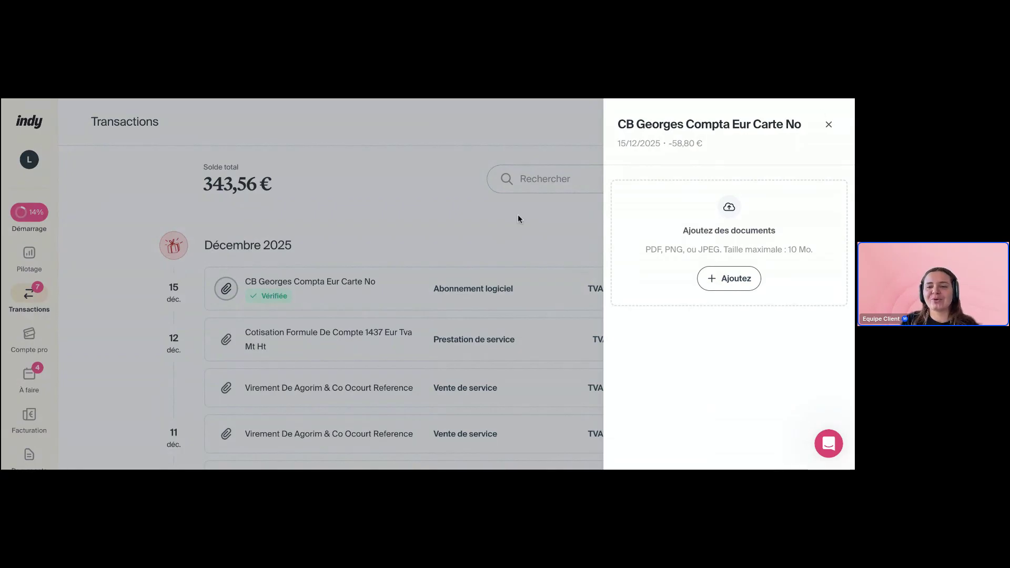
pyautogui.click(829, 125)
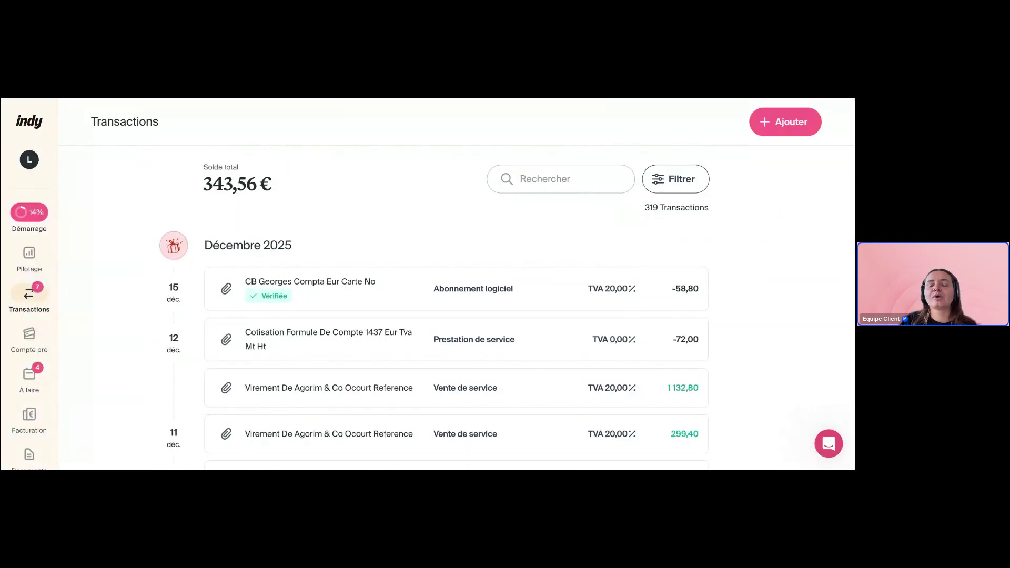
pyautogui.scroll(-1, 457, 311)
pyautogui.scroll(-4, 457, 310)
pyautogui.scroll(-1, 456, 310)
pyautogui.scroll(1, 544, 252)
pyautogui.scroll(-1, 543, 252)
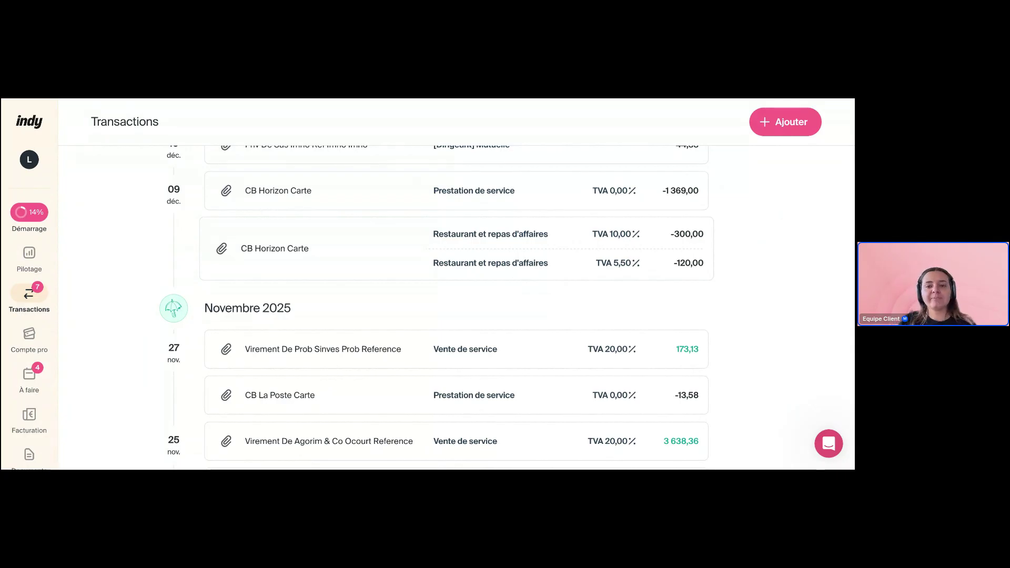
pyautogui.scroll(1, 457, 305)
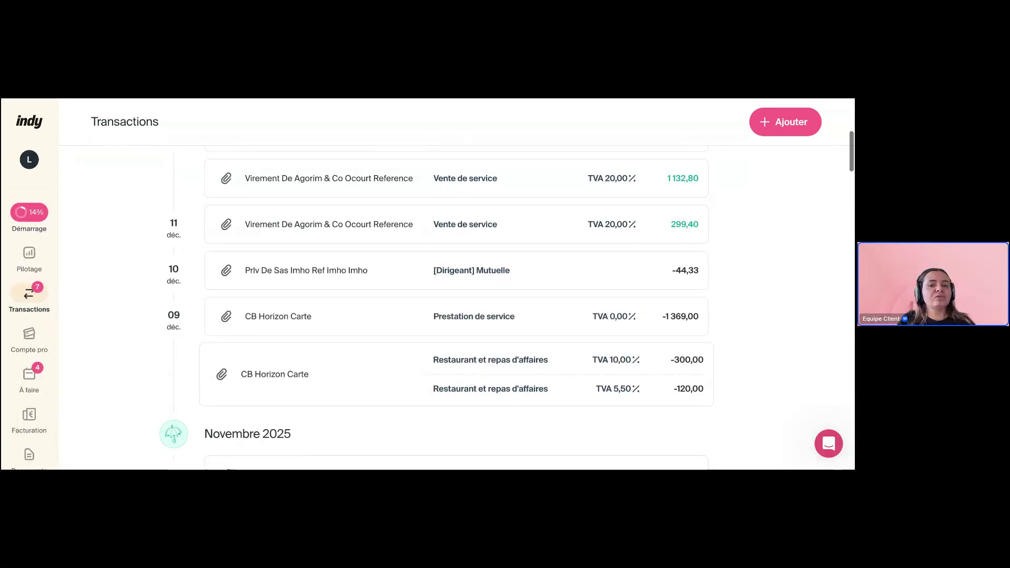
pyautogui.scroll(-1, 218, 310)
pyautogui.click(218, 310)
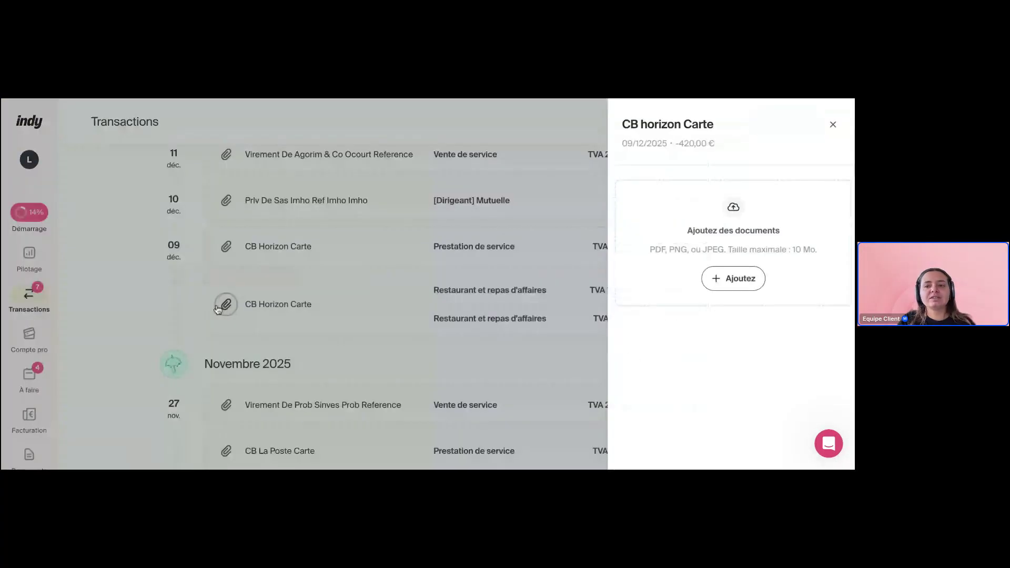
pyautogui.click(828, 126)
pyautogui.scroll(5, 790, 216)
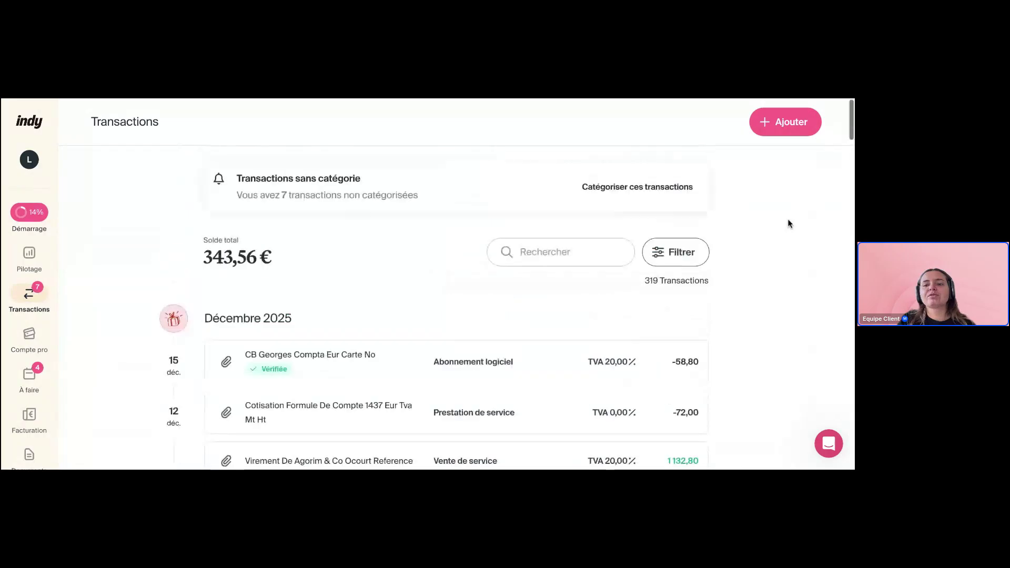
# Cancel a new receipt upload, then open the -58,80 CB Georges Compta payment's document panel
pyautogui.click(774, 128)
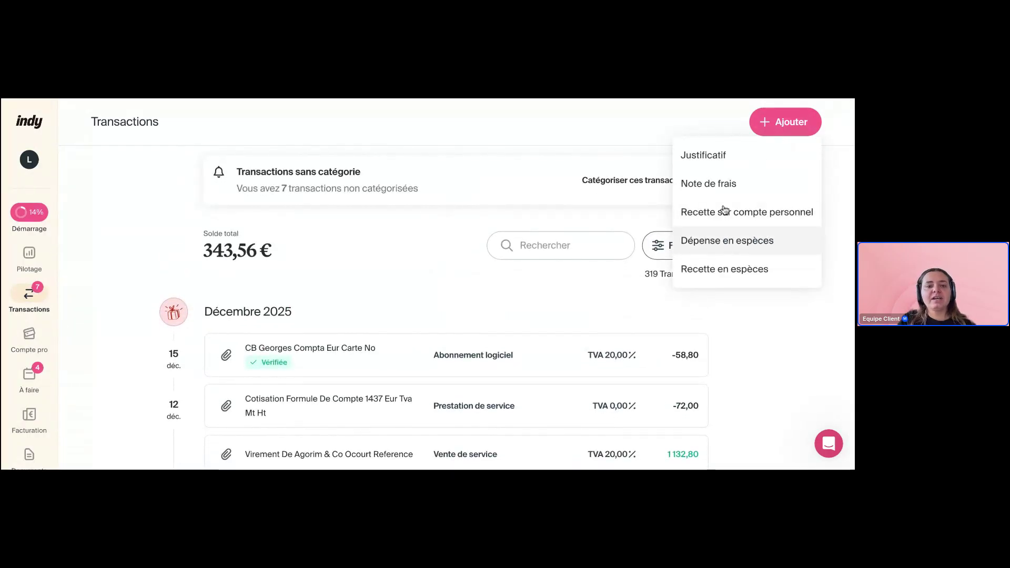
pyautogui.click(706, 158)
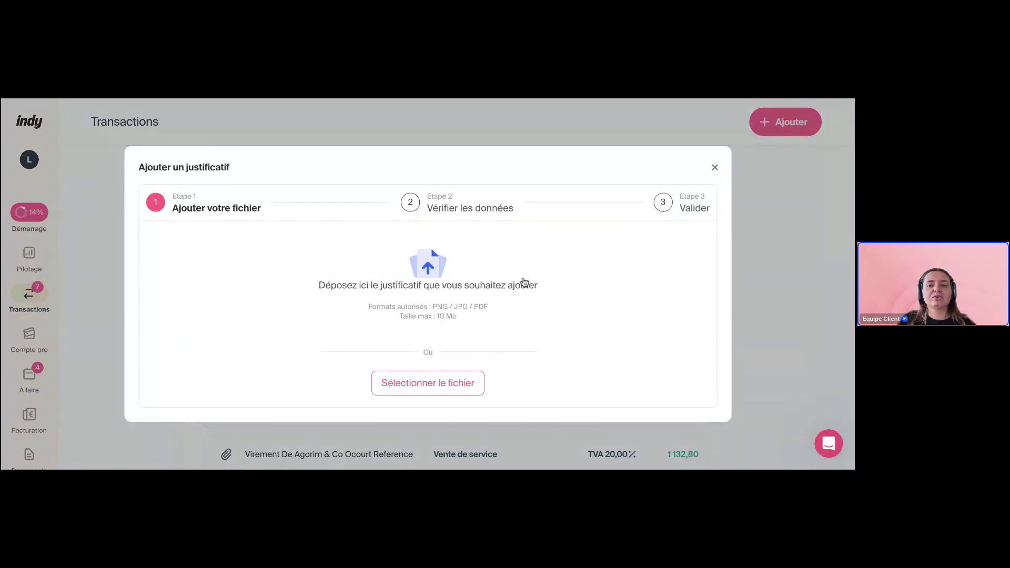
pyautogui.click(715, 168)
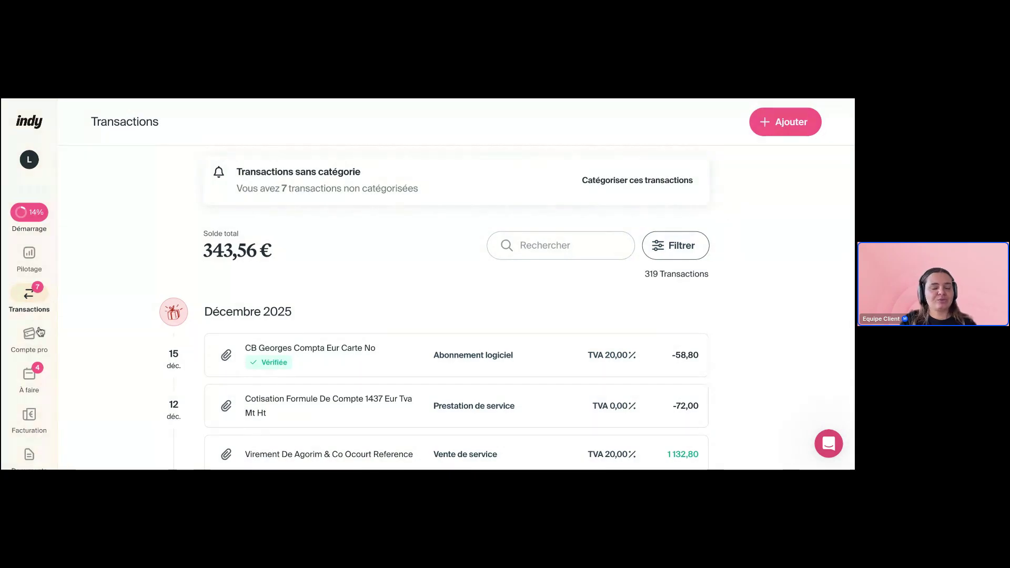
pyautogui.scroll(-2, 29, 401)
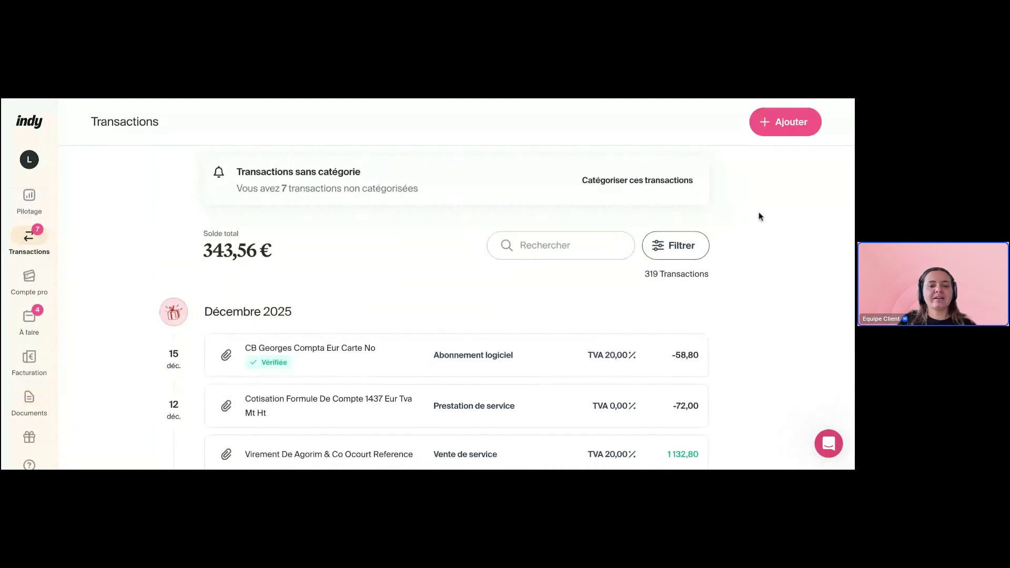
pyautogui.click(226, 355)
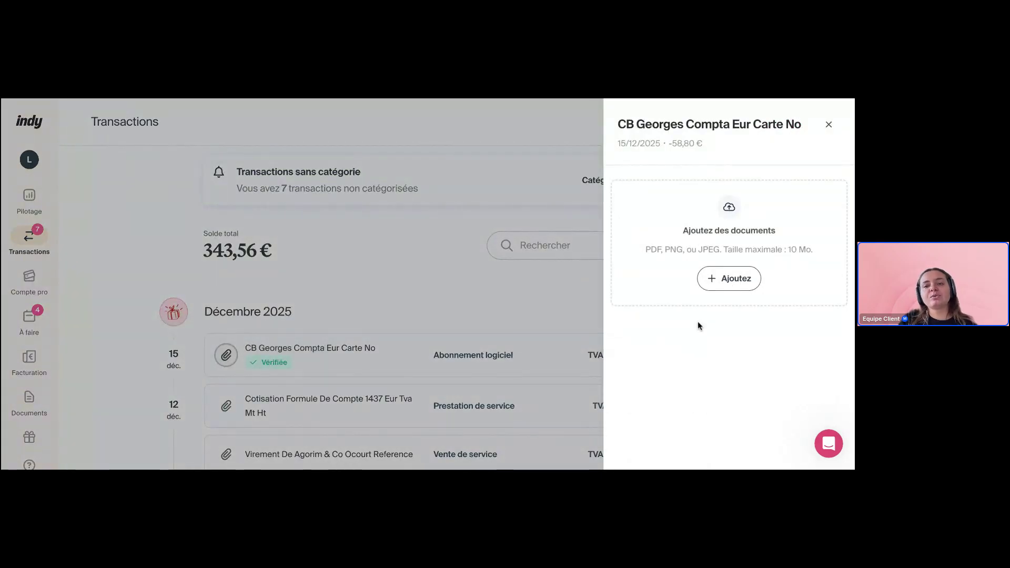
# Close the transaction panel and show the Ajouter menu's entry types
pyautogui.click(828, 126)
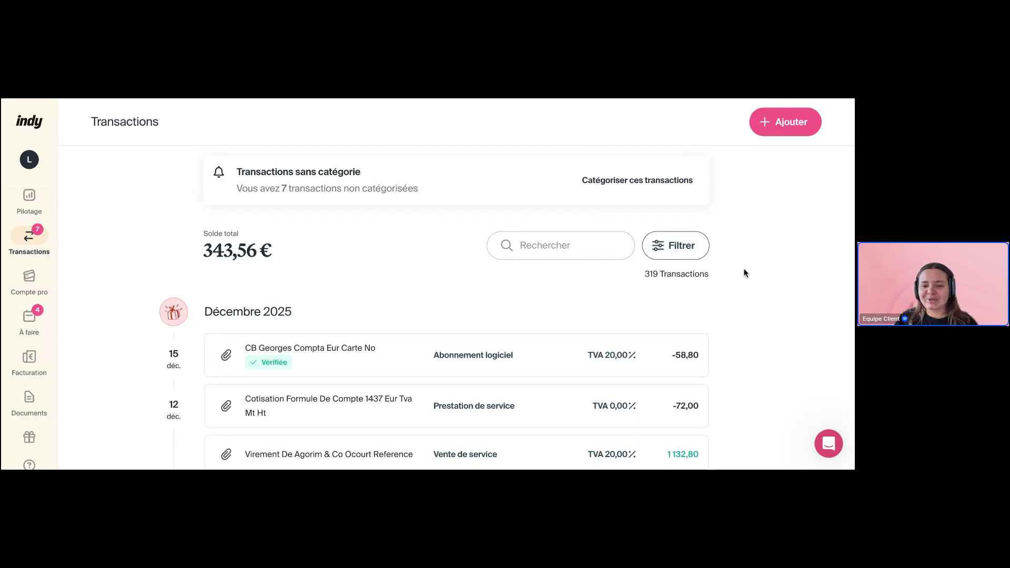
pyautogui.click(776, 119)
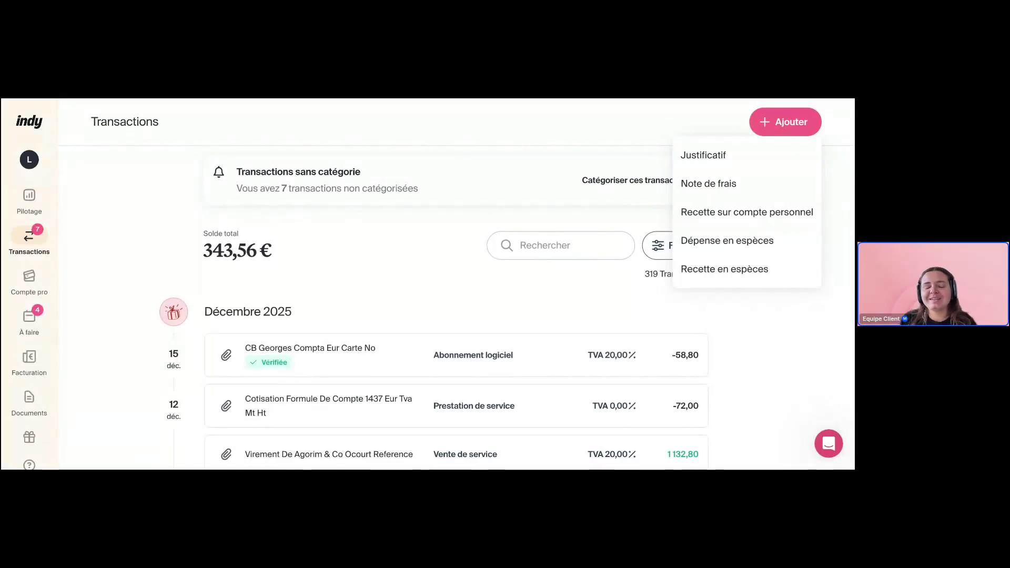
# Start a Note de frais with the Libellé 'Frais de création' and open its date calendar
pyautogui.click(710, 196)
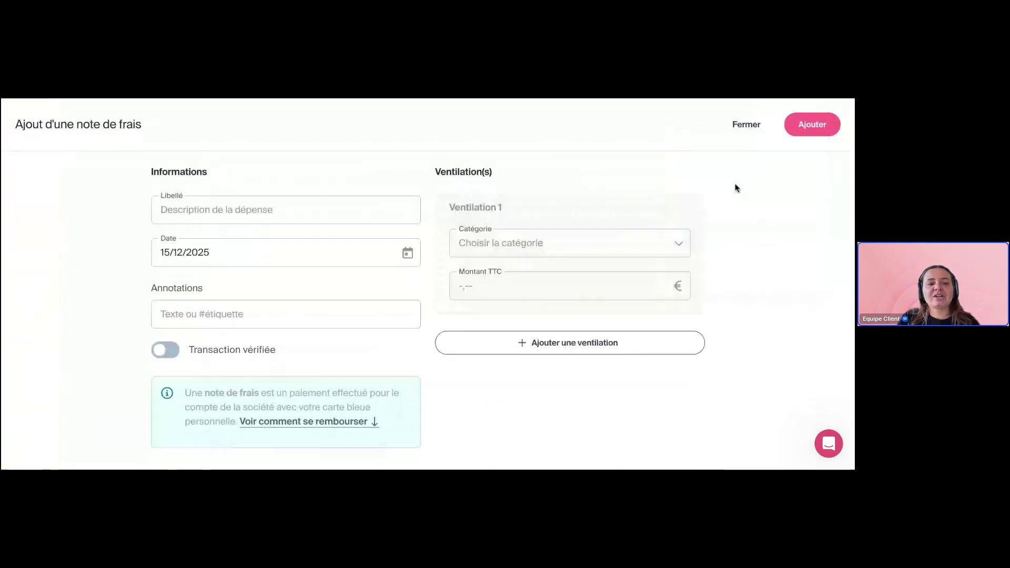
pyautogui.click(290, 221)
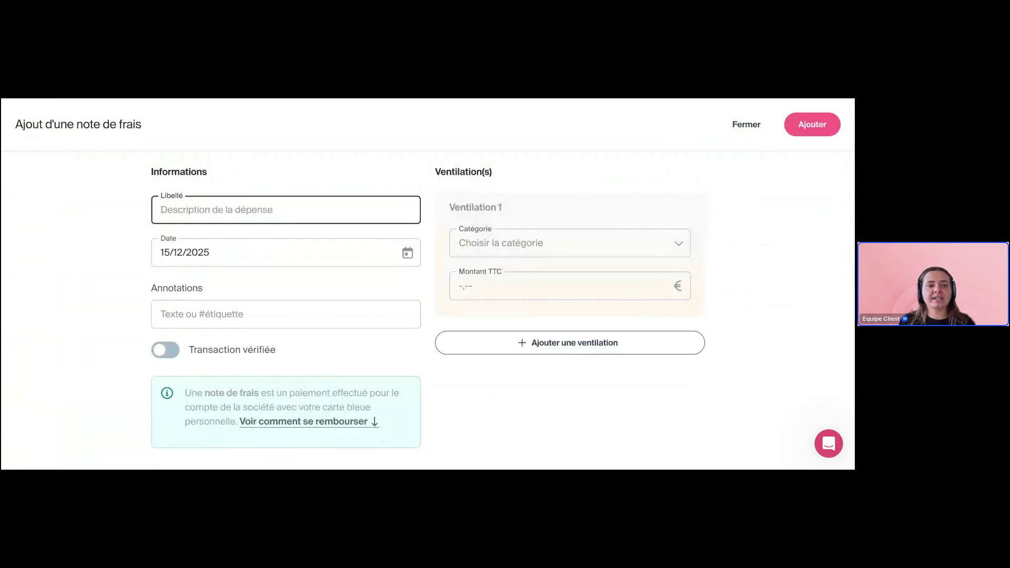
pyautogui.write('Frais de créart')
pyautogui.press('BackSpace')
pyautogui.write('ion')
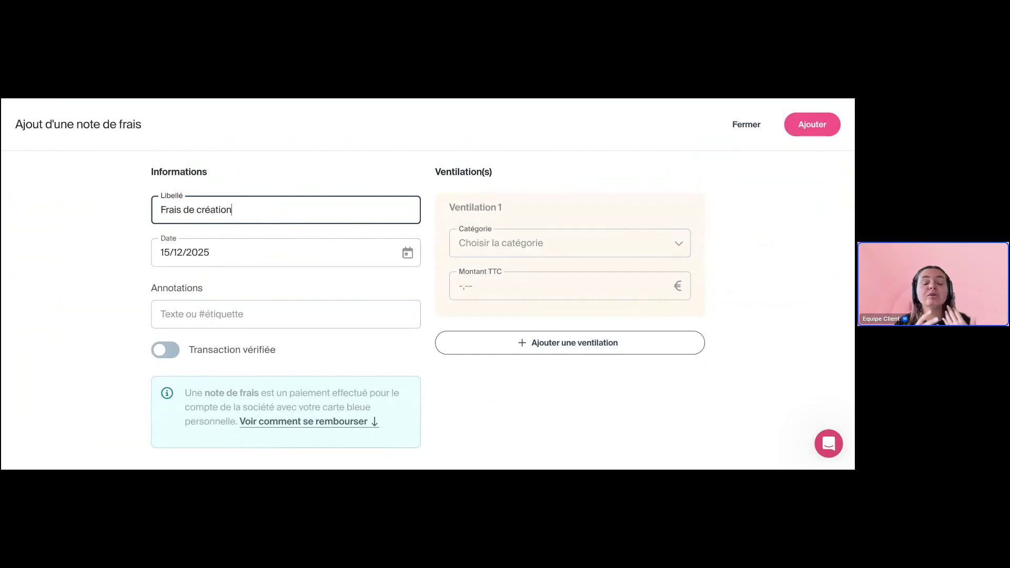
pyautogui.click(97, 202)
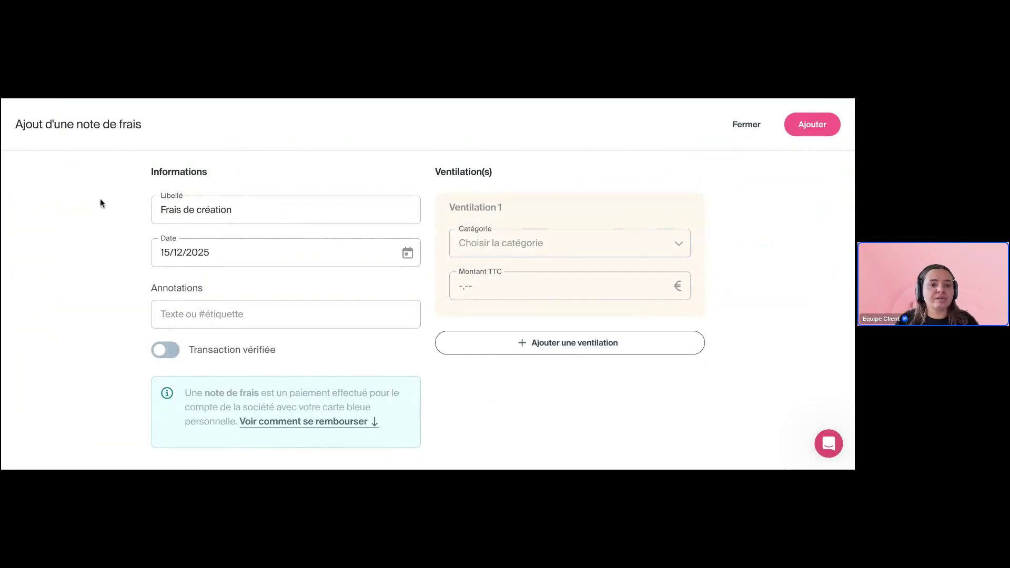
pyautogui.click(356, 256)
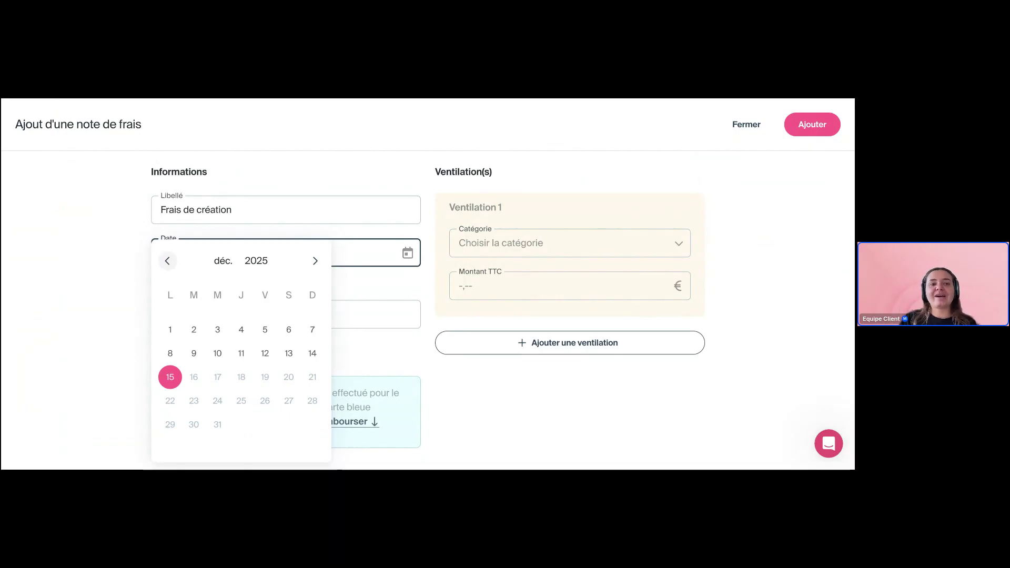
# Go back four months to janv. 2025 in the calendar and pick day 1
pyautogui.click(168, 261)
pyautogui.click(168, 261)
pyautogui.click(167, 261)
pyautogui.click(167, 261)
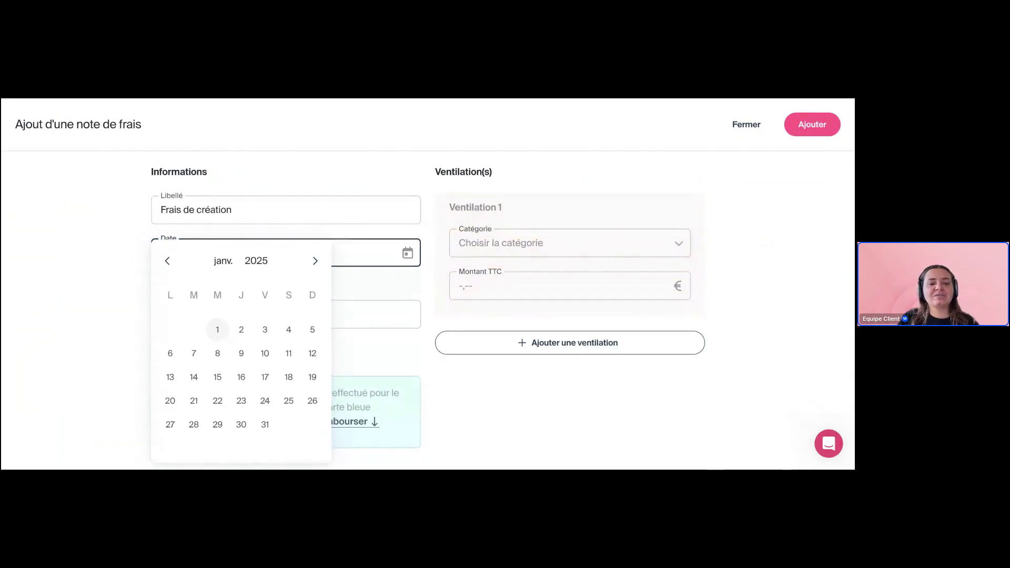
pyautogui.click(218, 330)
pyautogui.click(134, 313)
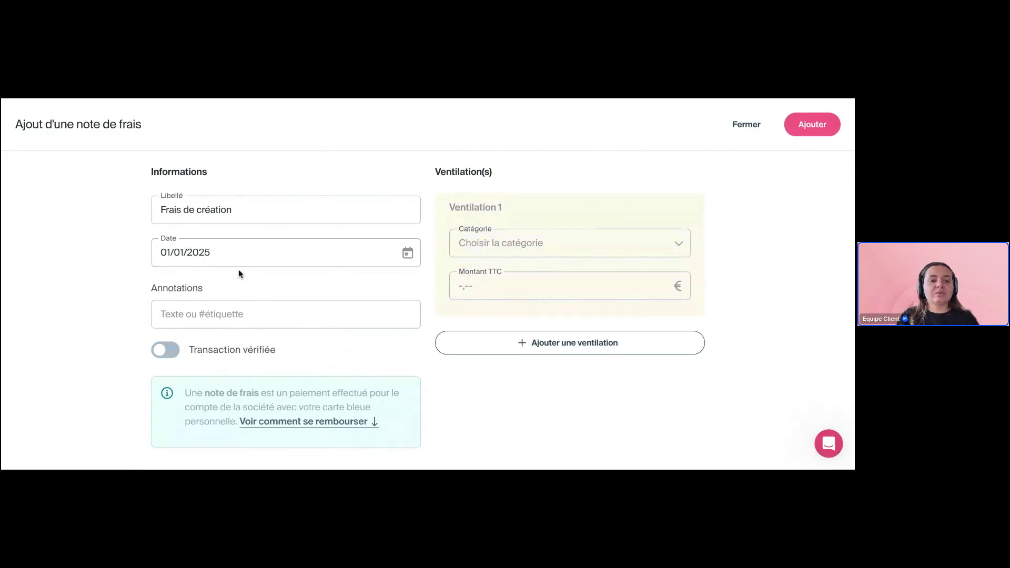
# Give the note category Frais d'acte et de contentieux and Montant TTC 300, then save it
pyautogui.click(511, 246)
pyautogui.scroll(-10, 443, 411)
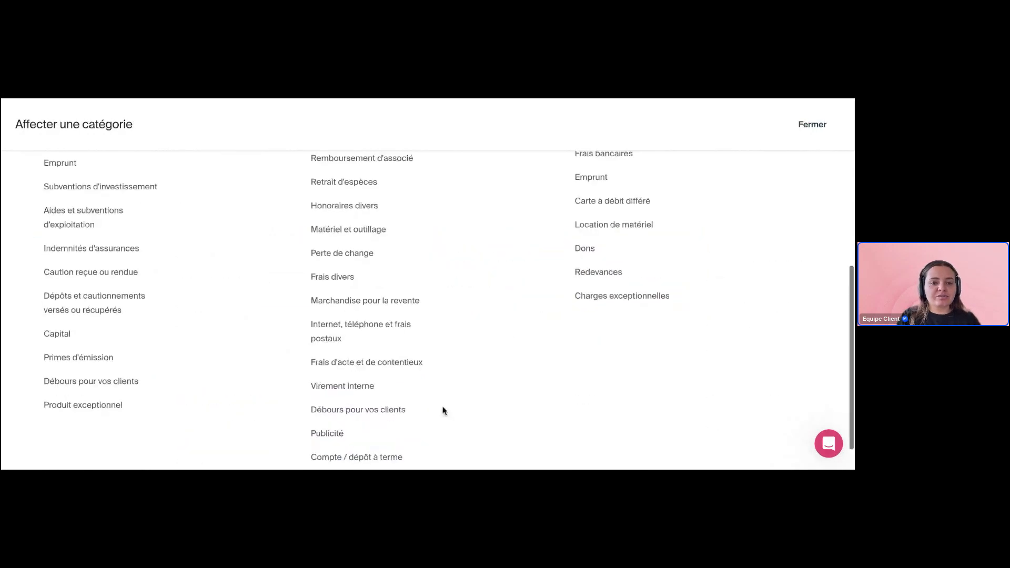
pyautogui.scroll(-2, 443, 411)
pyautogui.click(408, 328)
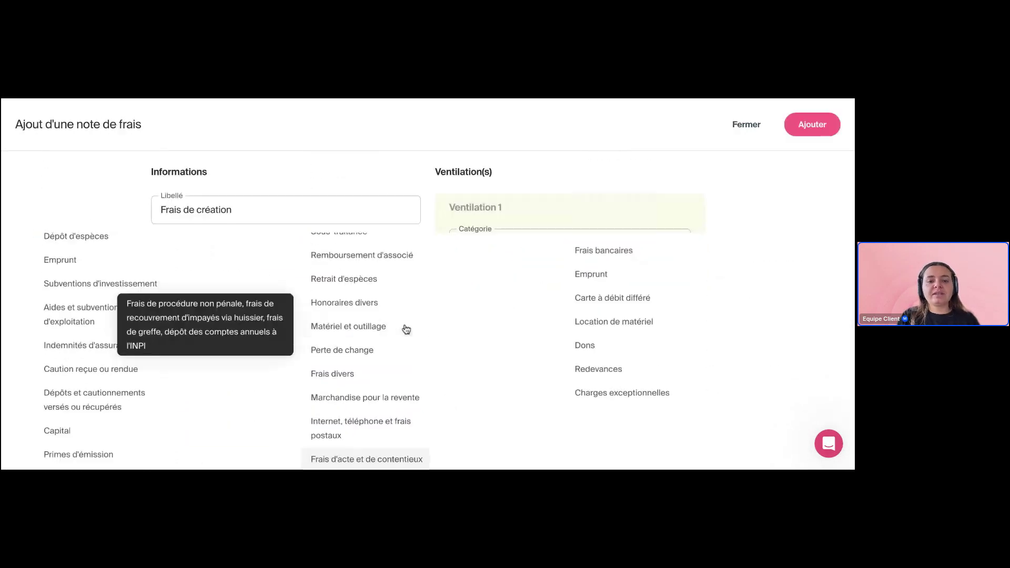
pyautogui.click(498, 295)
pyautogui.write('3')
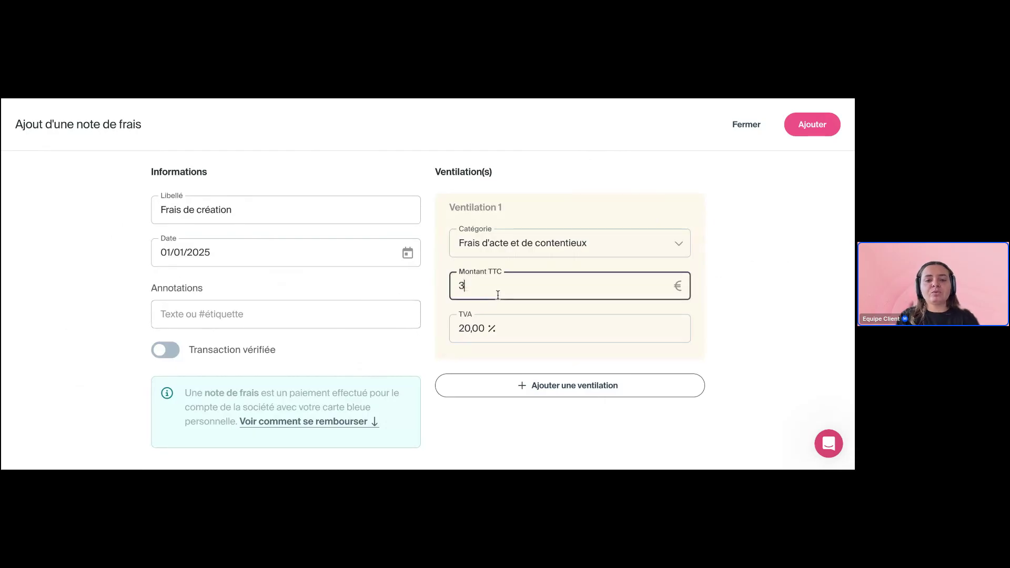
pyautogui.write('00')
pyautogui.click(746, 302)
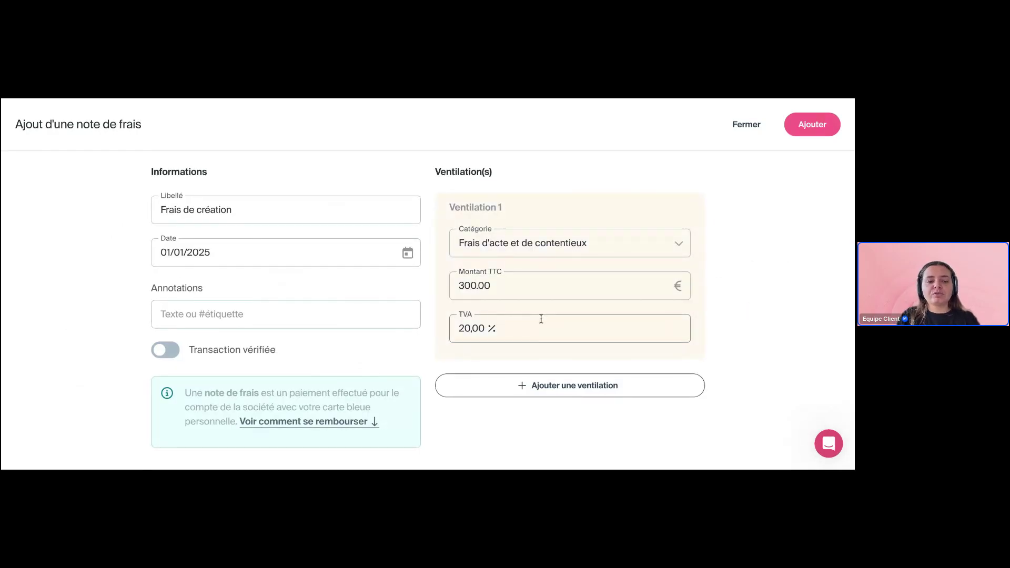
pyautogui.click(809, 124)
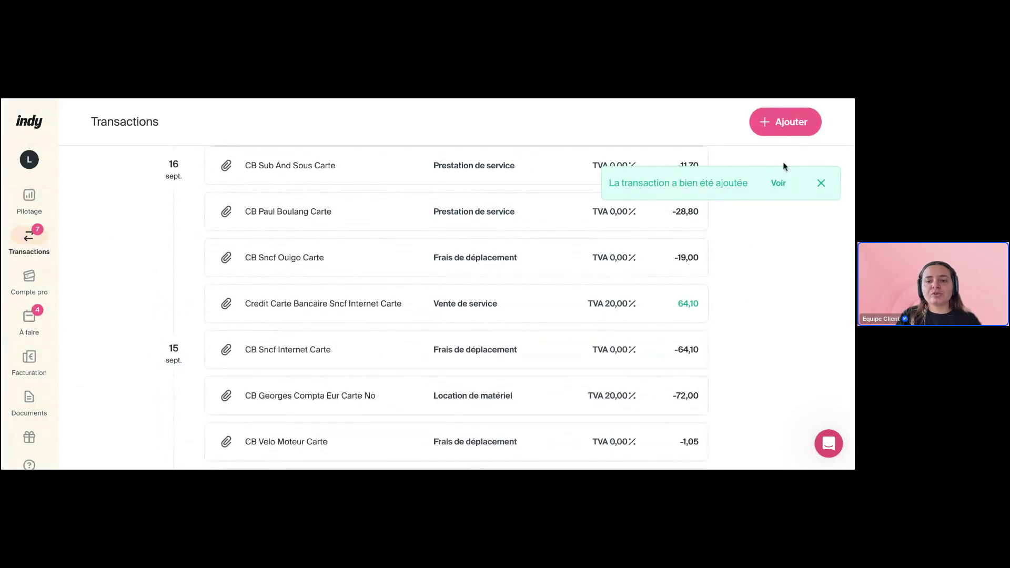
# Jump to the new Frais De Création entry at -300,00 on 01 January
pyautogui.click(779, 184)
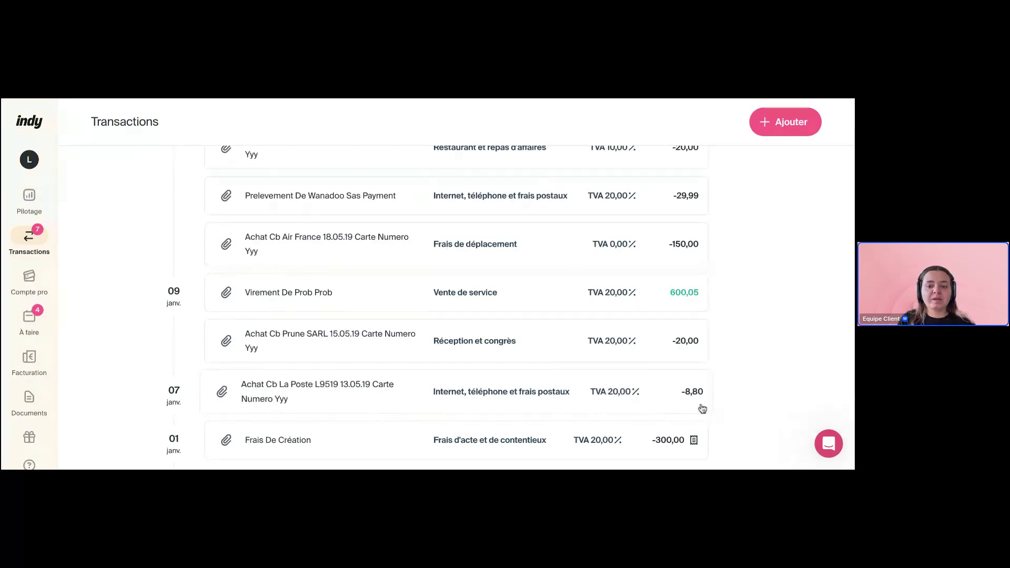
pyautogui.scroll(-1, 600, 234)
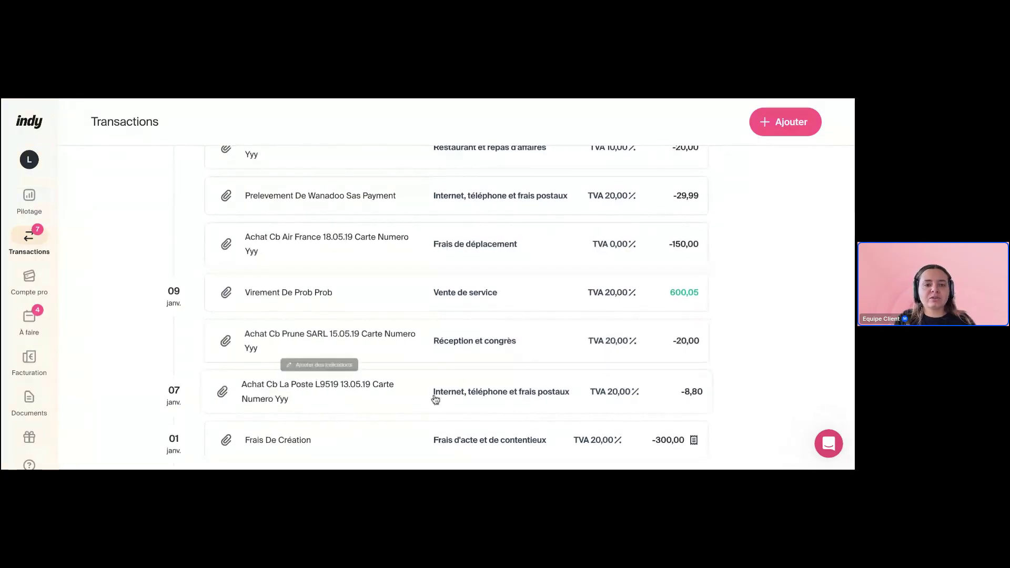
# Retype the ending 'tion' of the Frais De Création label and apply the edit
pyautogui.click(388, 440)
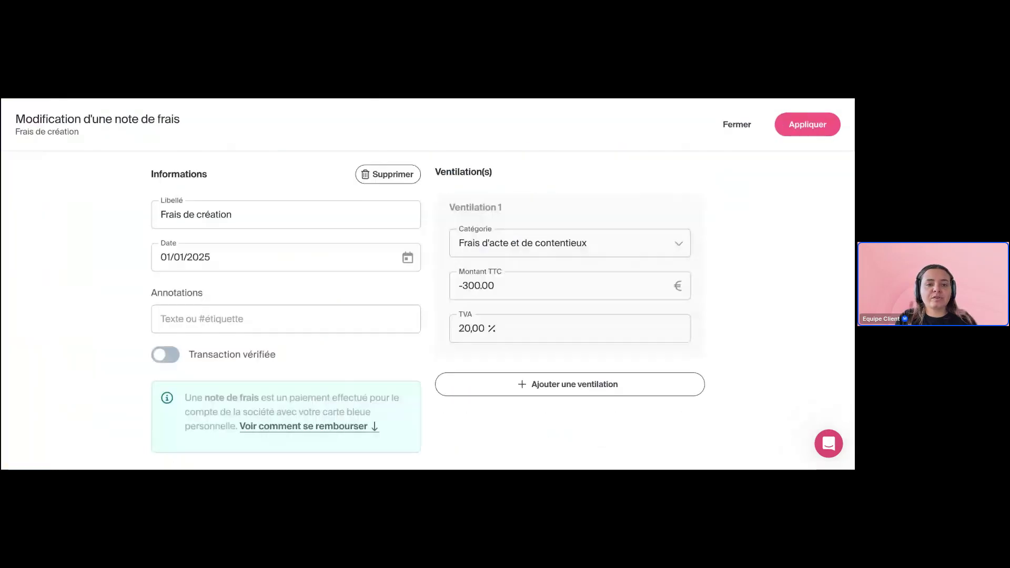
pyautogui.click(274, 214)
pyautogui.press('BackSpace')
pyautogui.press('BackSpace')
pyautogui.press('BackSpace')
pyautogui.press('BackSpace')
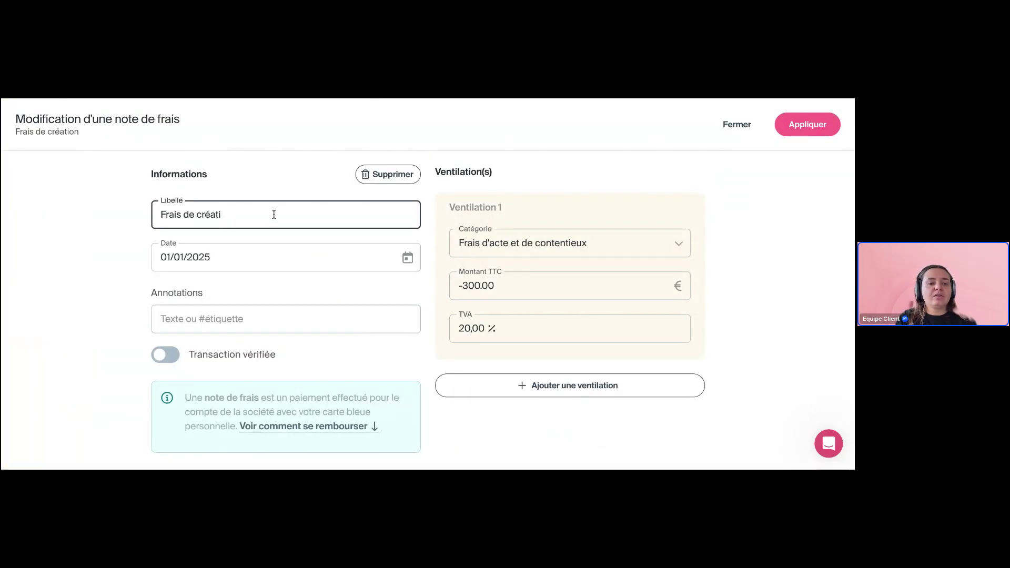
pyautogui.write('tion')
pyautogui.click(311, 165)
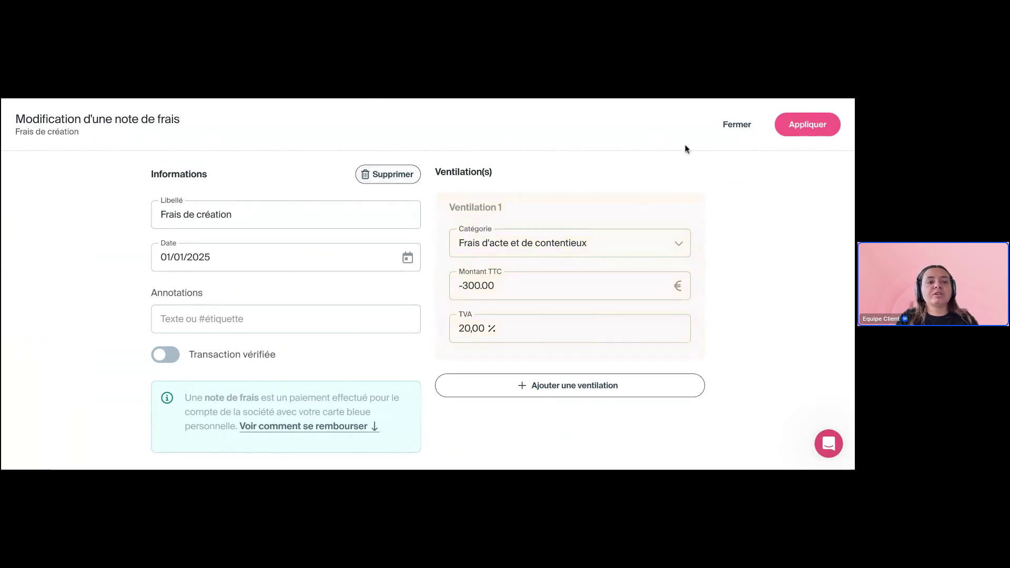
pyautogui.click(790, 130)
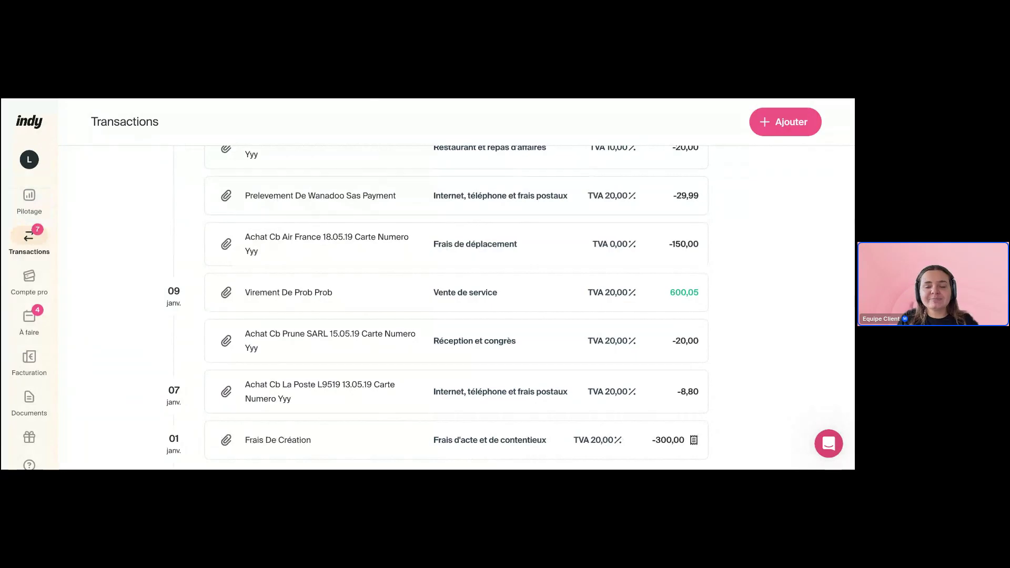
# Remove the date range filter chip from the transactions list
pyautogui.scroll(15, 456, 305)
pyautogui.scroll(1, 358, 216)
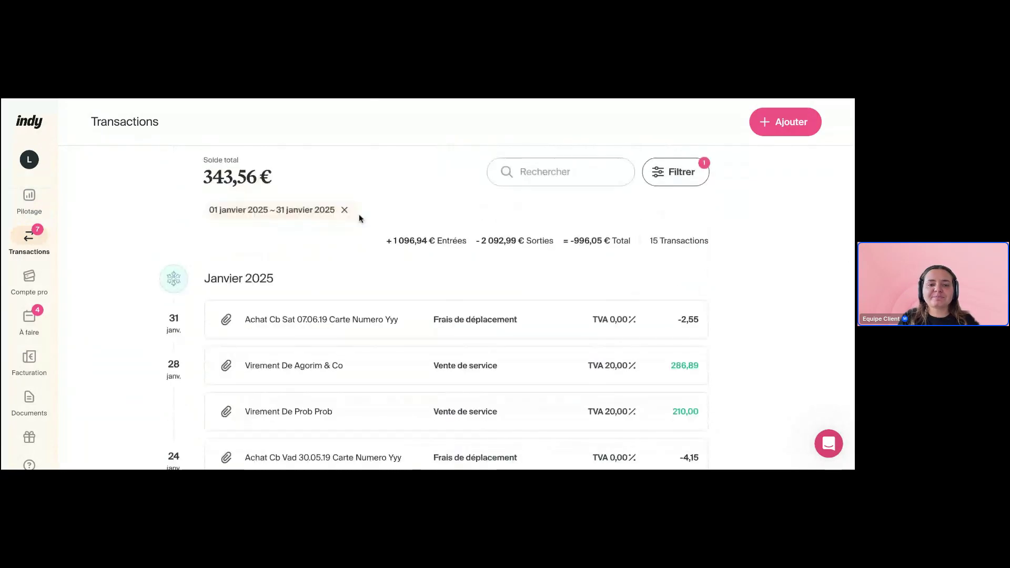
pyautogui.click(346, 208)
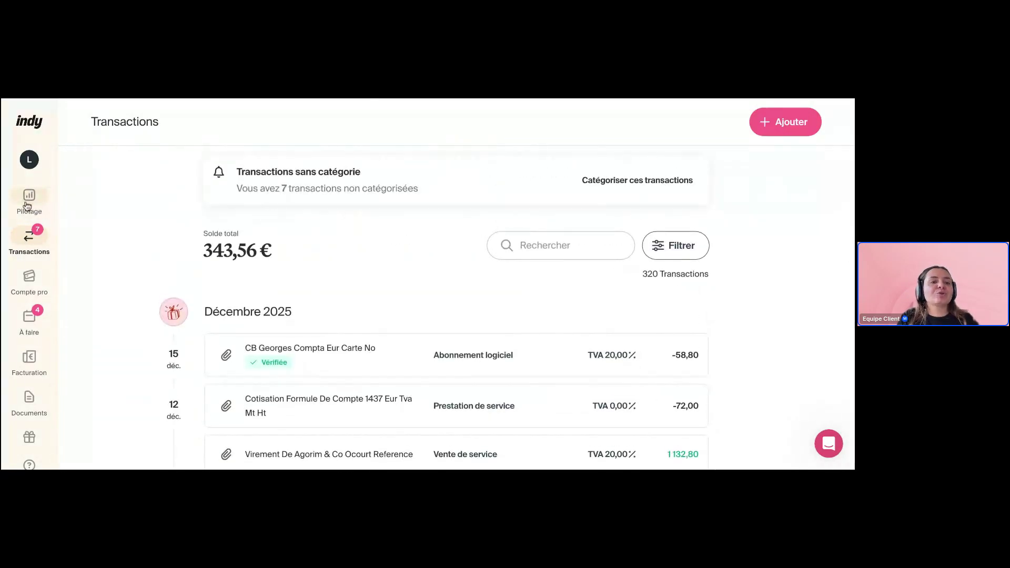
pyautogui.scroll(1, 32, 224)
# Check the Pilotage dashboard's Compte courant d'associé card showing 300 € for Exercice 2025
pyautogui.click(28, 231)
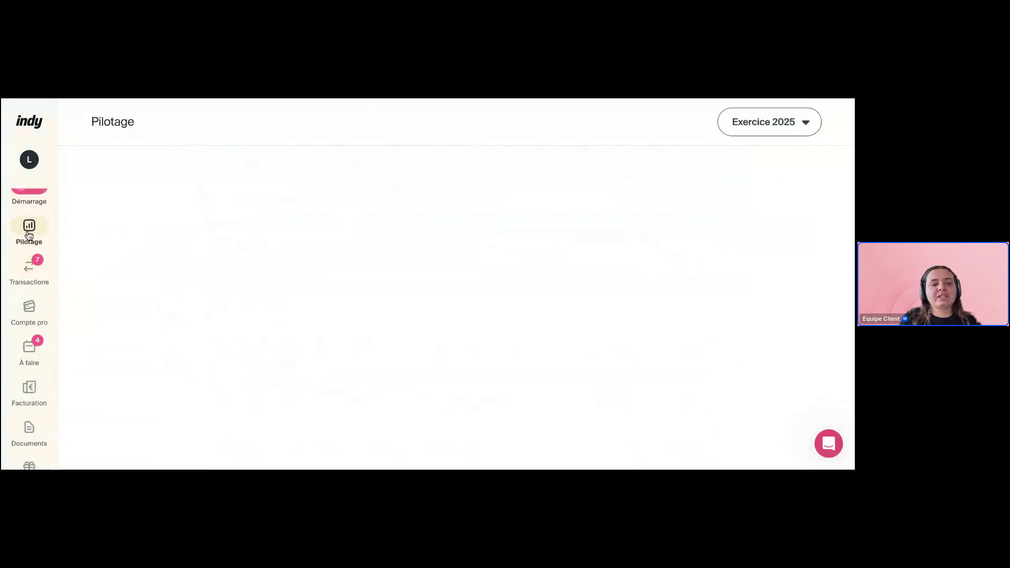
pyautogui.scroll(-1, 29, 235)
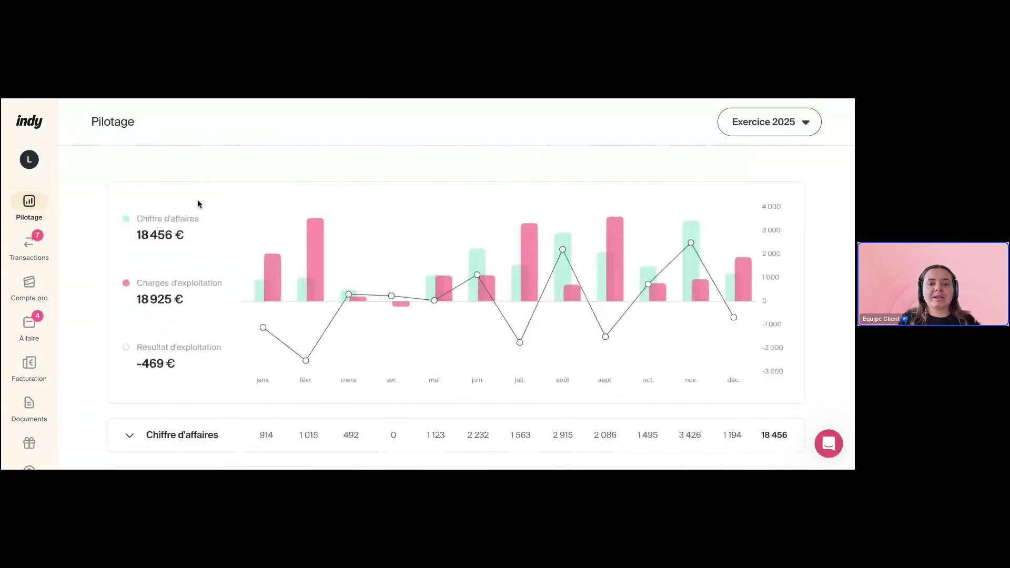
pyautogui.scroll(-5, 512, 181)
pyautogui.scroll(-10, 512, 181)
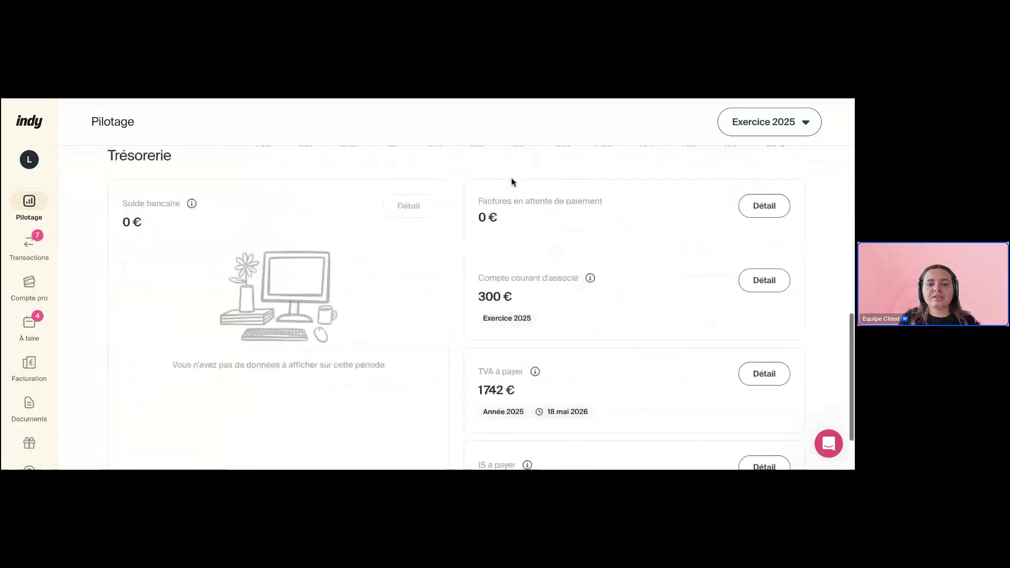
pyautogui.scroll(1, 547, 229)
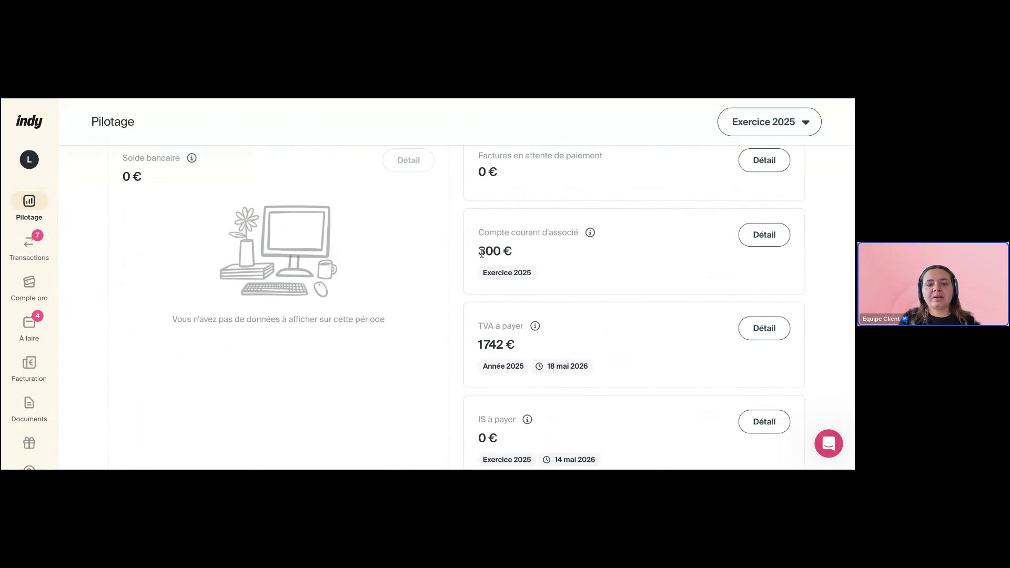
pyautogui.moveTo(480, 253); pyautogui.dragTo(551, 253)
pyautogui.click(551, 252)
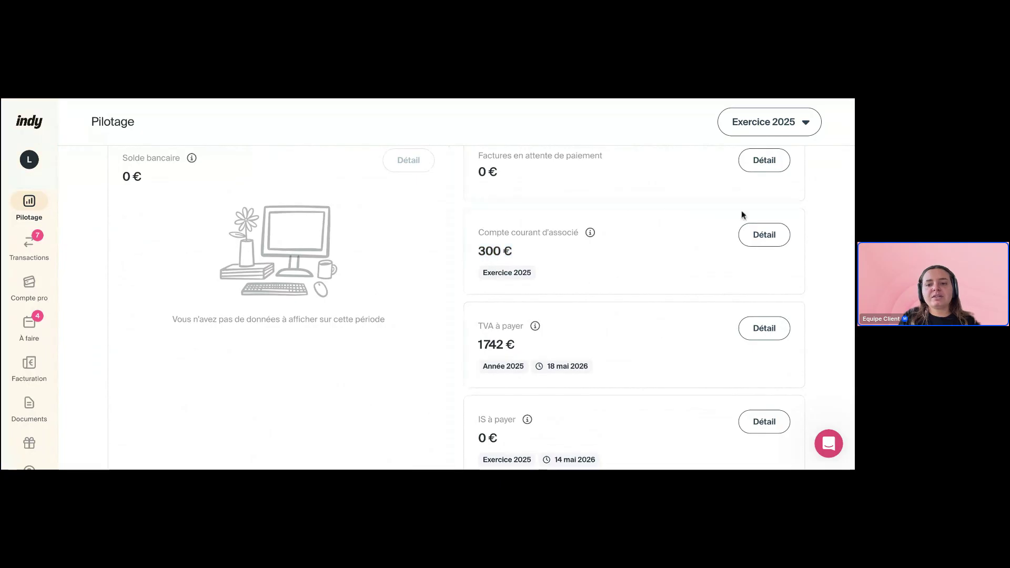
# Show the Compte courant d'associé transactions and highlight the 343,56 € total balance
pyautogui.click(763, 235)
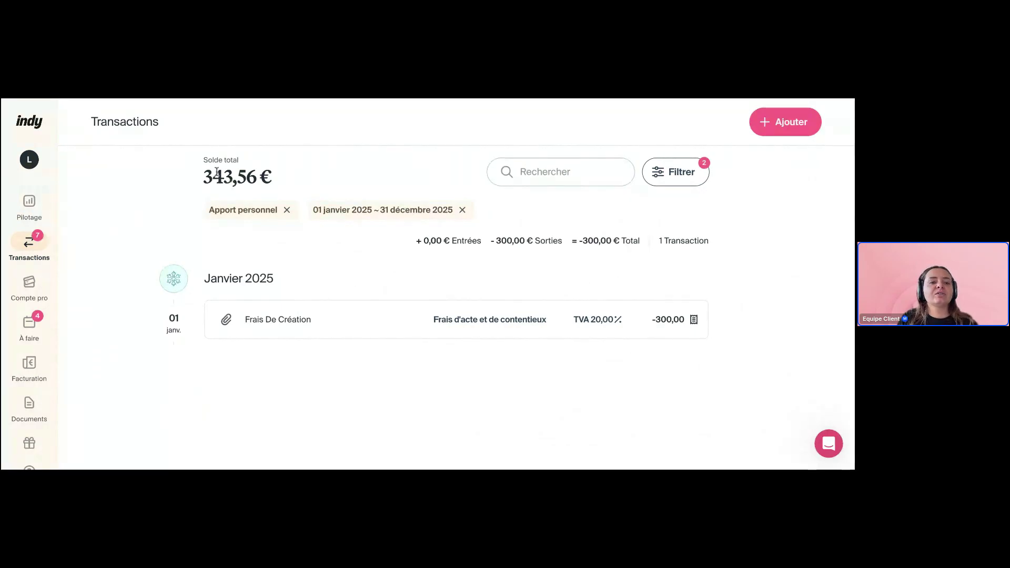
pyautogui.moveTo(203, 176); pyautogui.dragTo(286, 179)
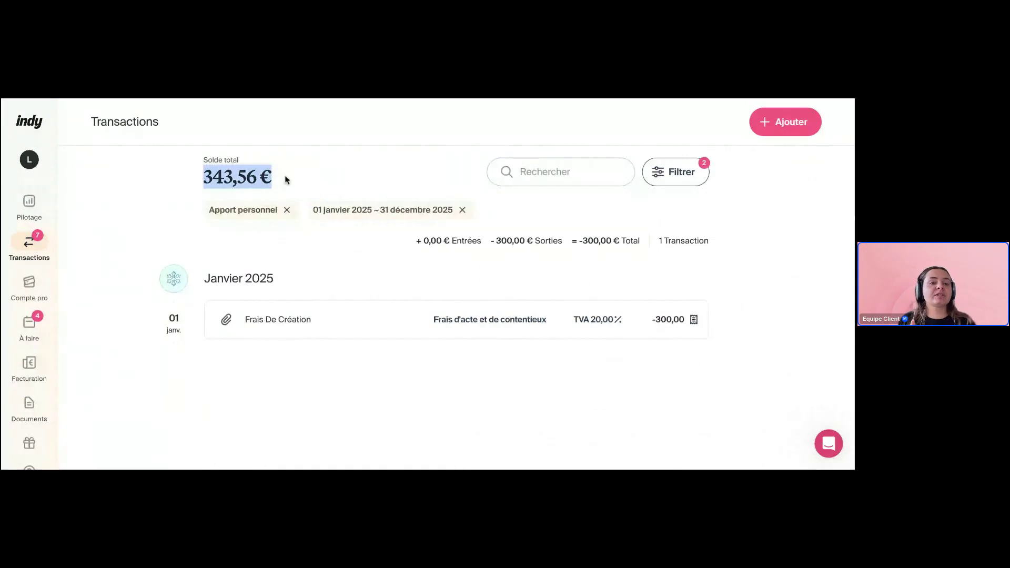
pyautogui.click(291, 174)
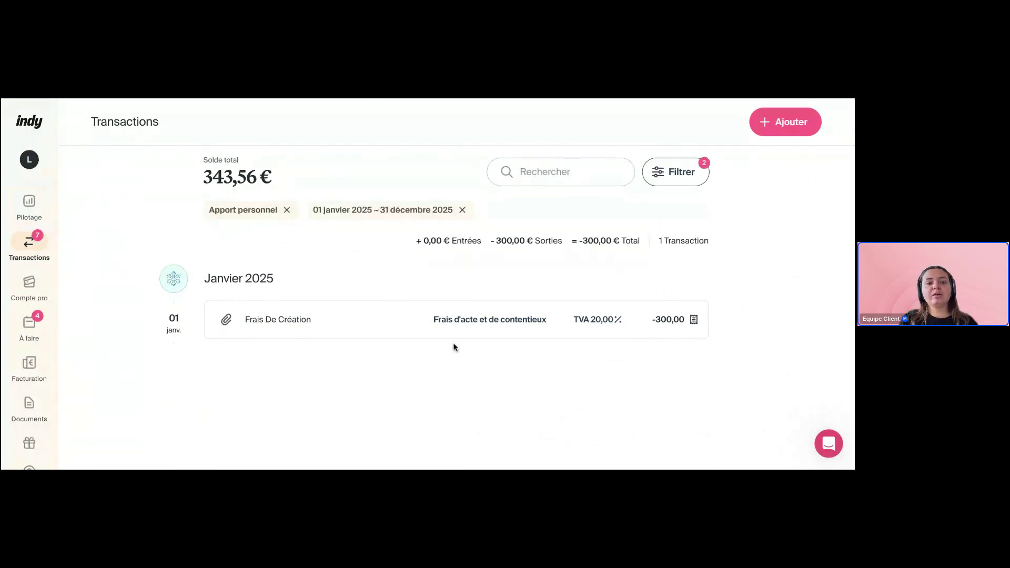
pyautogui.moveTo(210, 175); pyautogui.dragTo(267, 176)
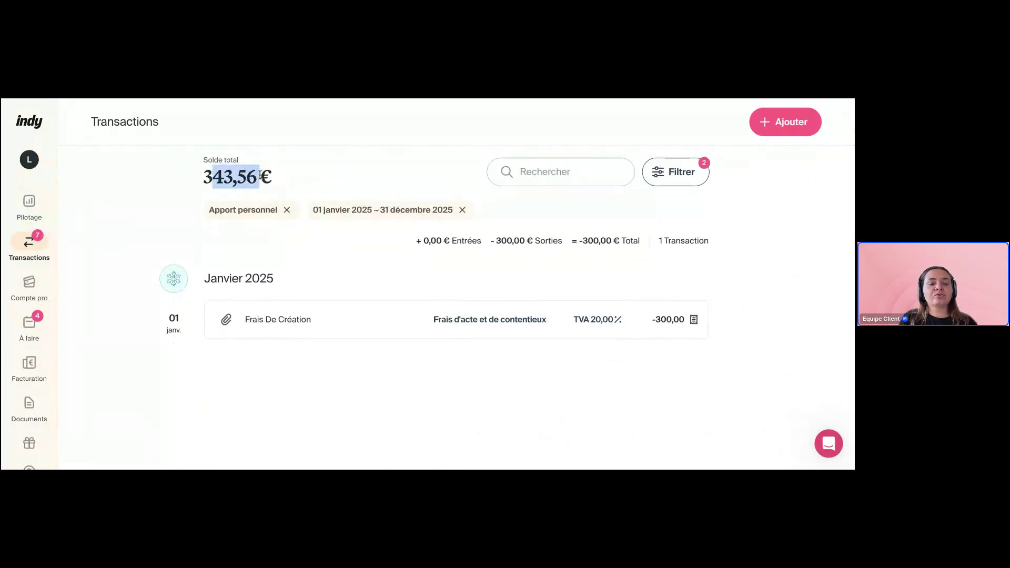
pyautogui.click(311, 176)
pyautogui.moveTo(180, 173); pyautogui.dragTo(302, 175)
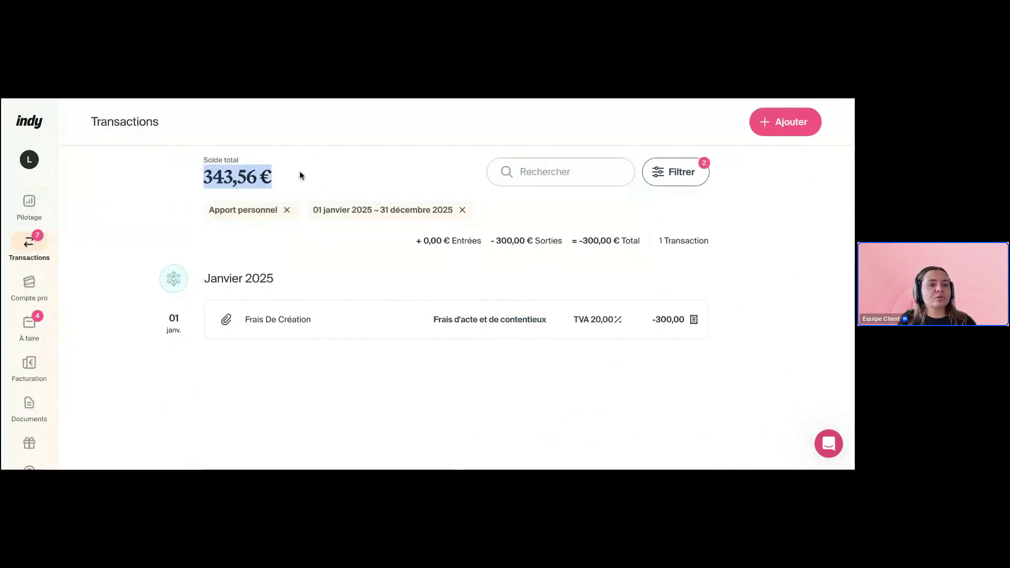
pyautogui.click(138, 200)
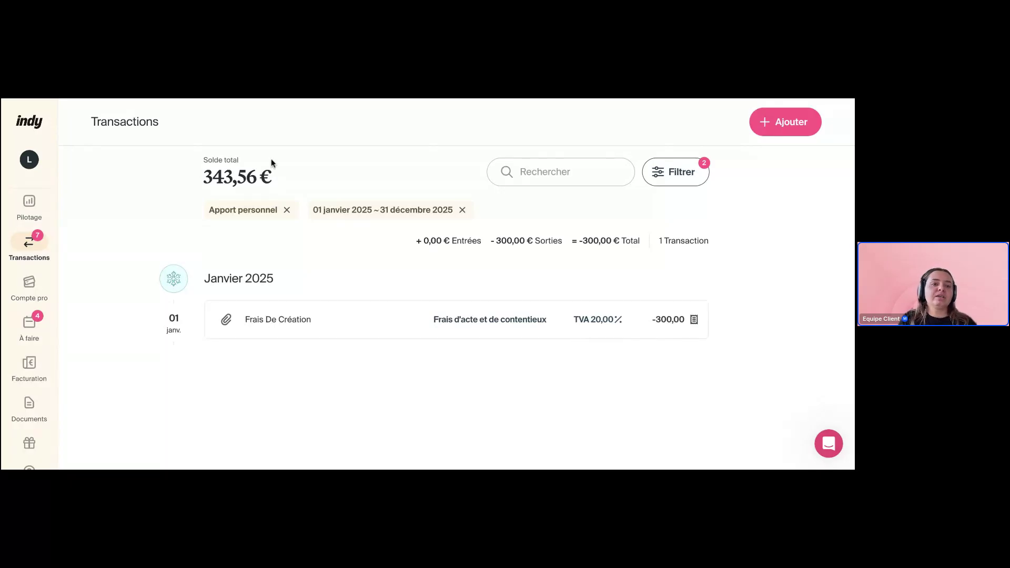
pyautogui.moveTo(201, 181); pyautogui.dragTo(289, 180)
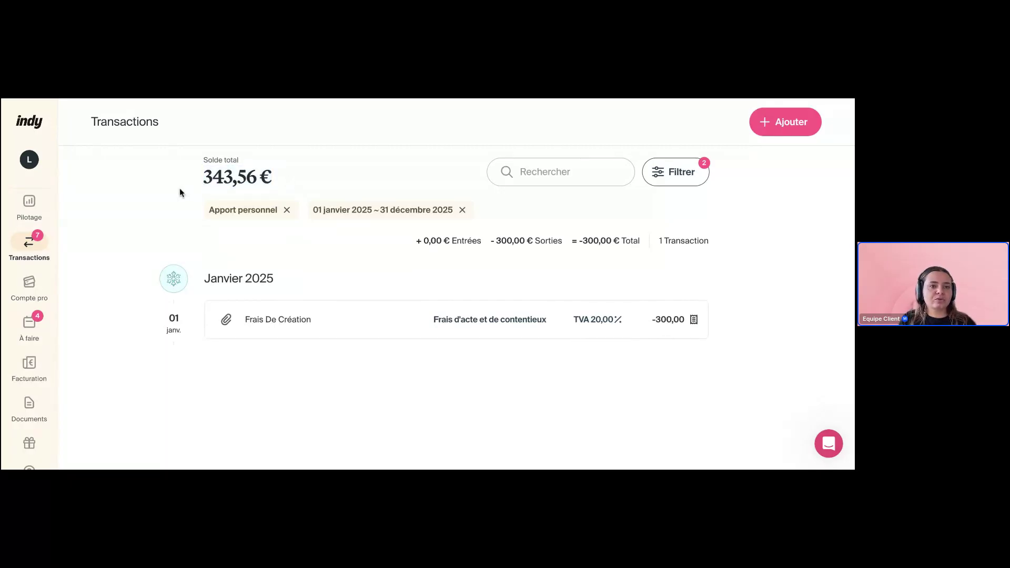
# Return to Pilotage's Trésorerie section and highlight the 300 € Compte courant d'associé amount
pyautogui.click(29, 205)
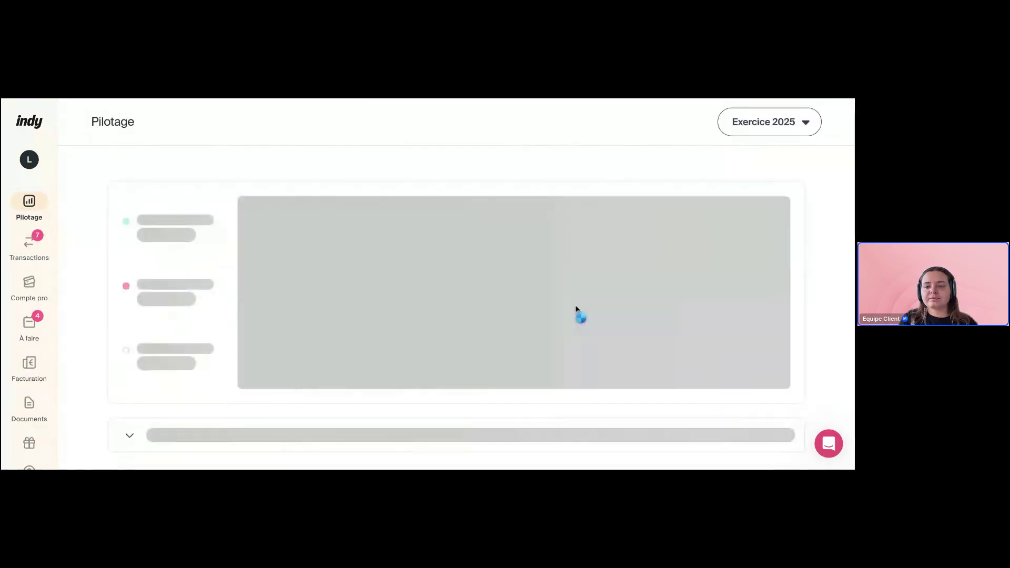
pyautogui.scroll(-5, 578, 313)
pyautogui.scroll(-5, 576, 310)
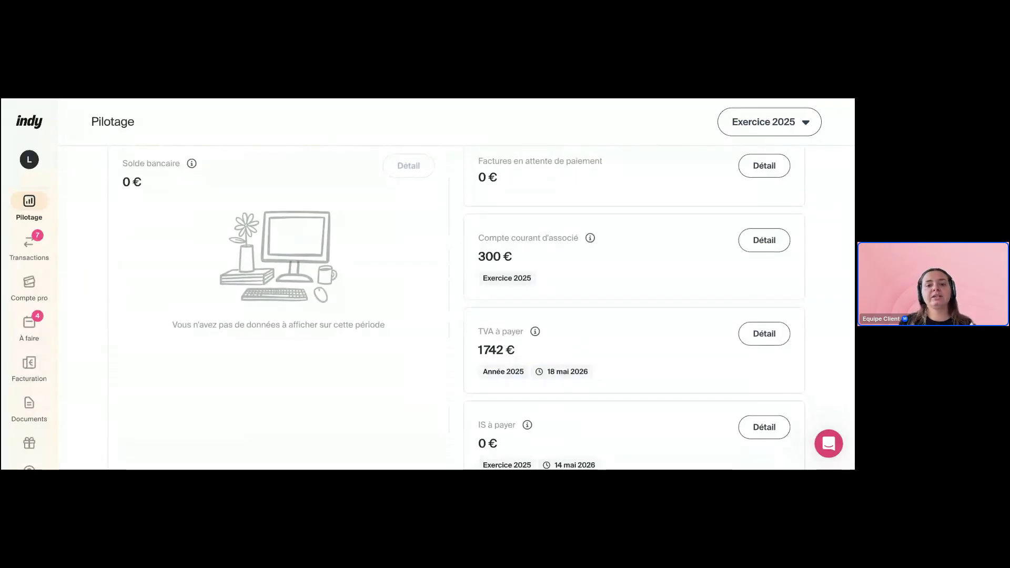
pyautogui.moveTo(516, 260); pyautogui.dragTo(476, 258)
pyautogui.click(538, 261)
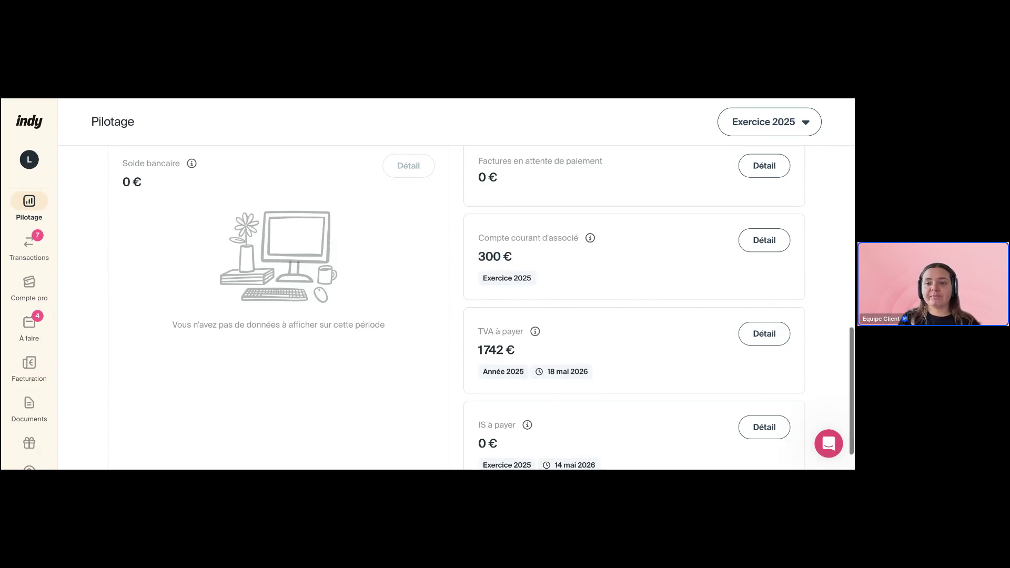
pyautogui.scroll(1, 457, 310)
pyautogui.scroll(-1, 480, 313)
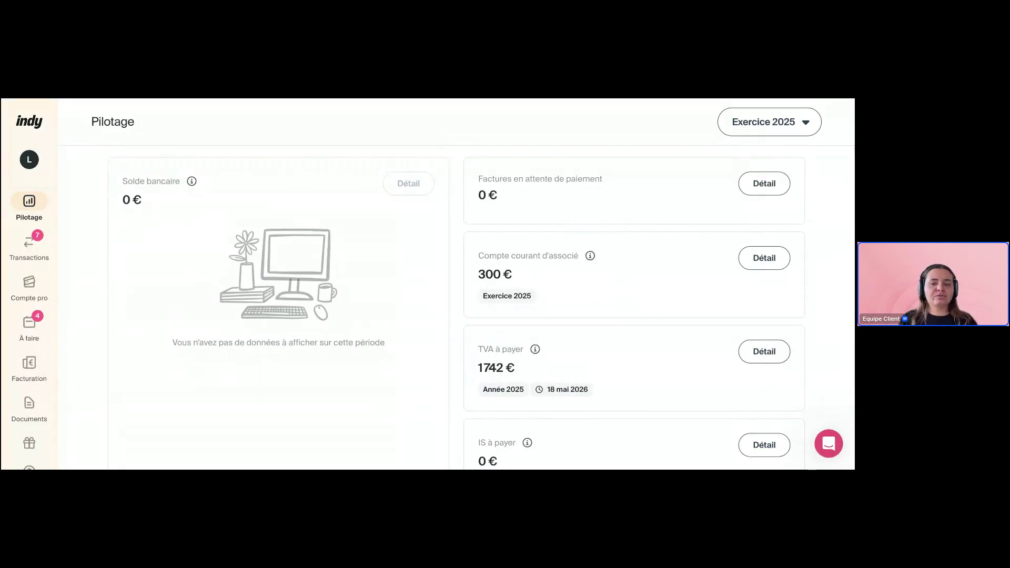
# Scroll back up on Pilotage and open the fiscal year list showing Exercice 2025
pyautogui.scroll(-5, 456, 305)
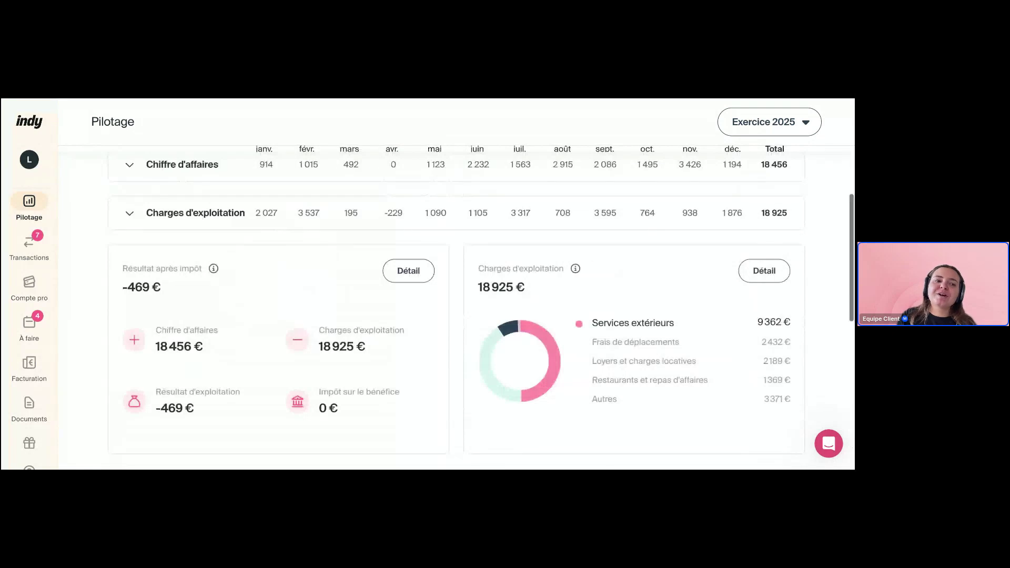
pyautogui.scroll(5, 455, 306)
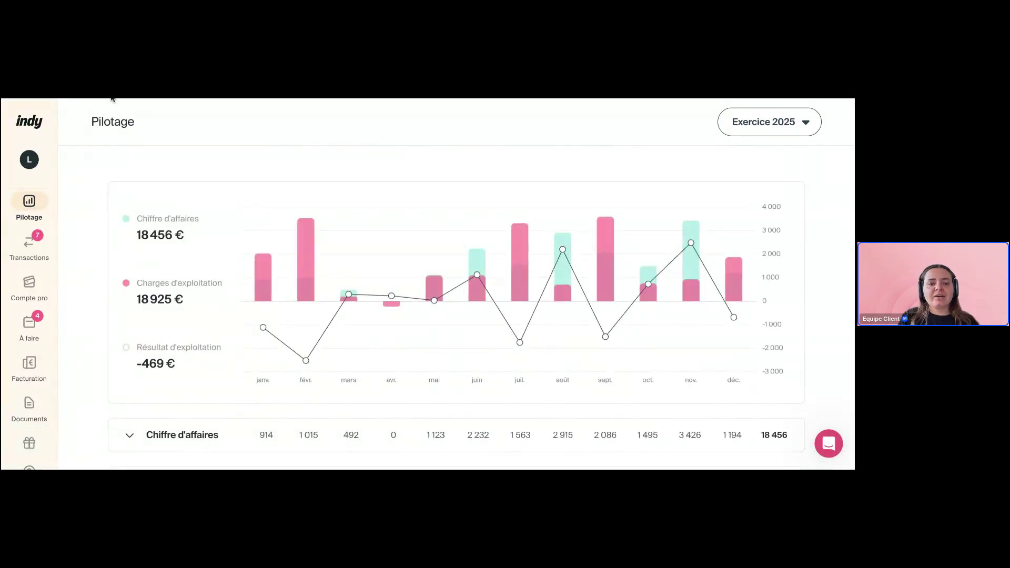
pyautogui.moveTo(696, 269)
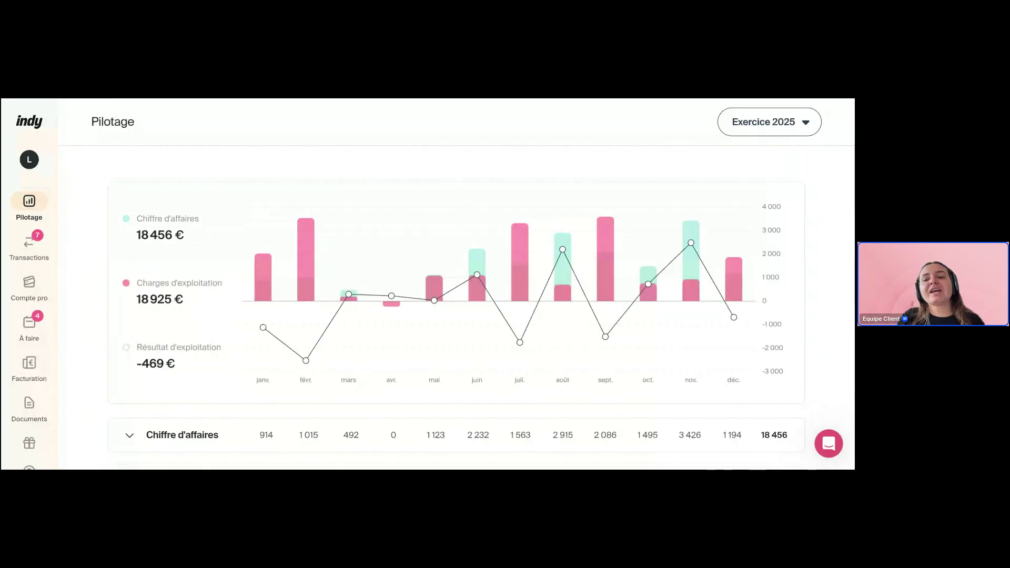
pyautogui.click(776, 124)
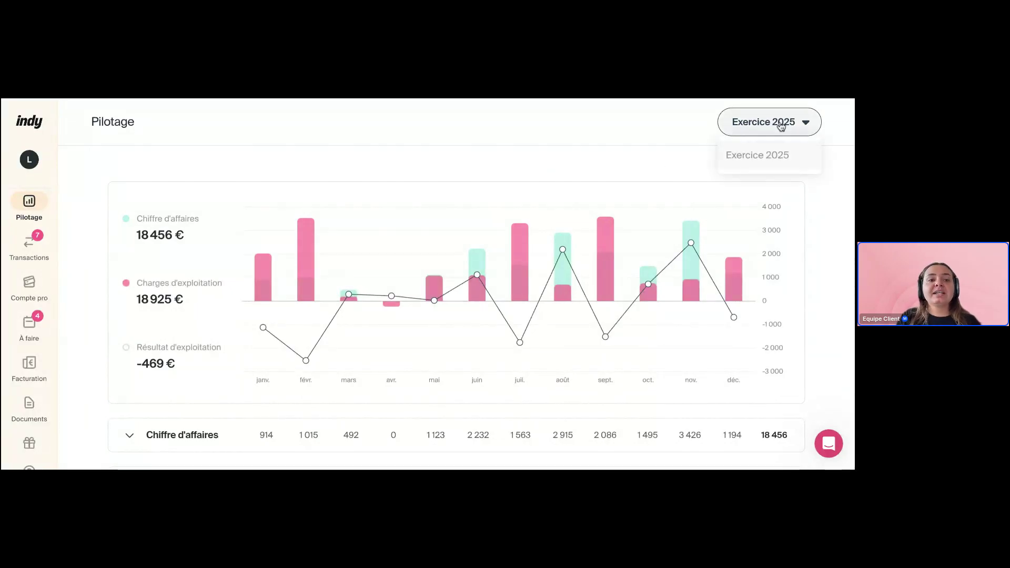
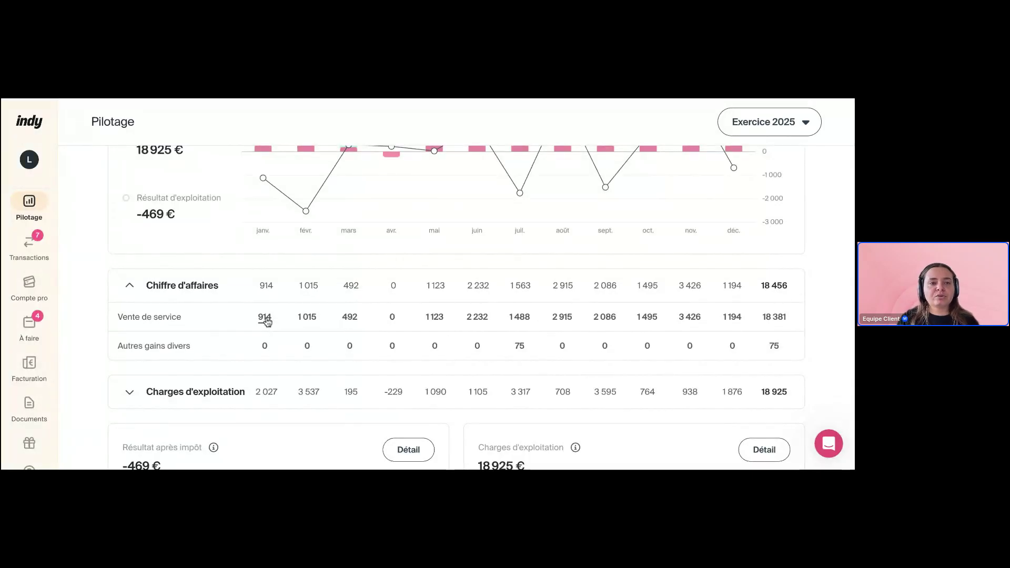
# Open January's Vente de service transactions behind the 914 figure and highlight their 1 096,94 € total
pyautogui.click(265, 319)
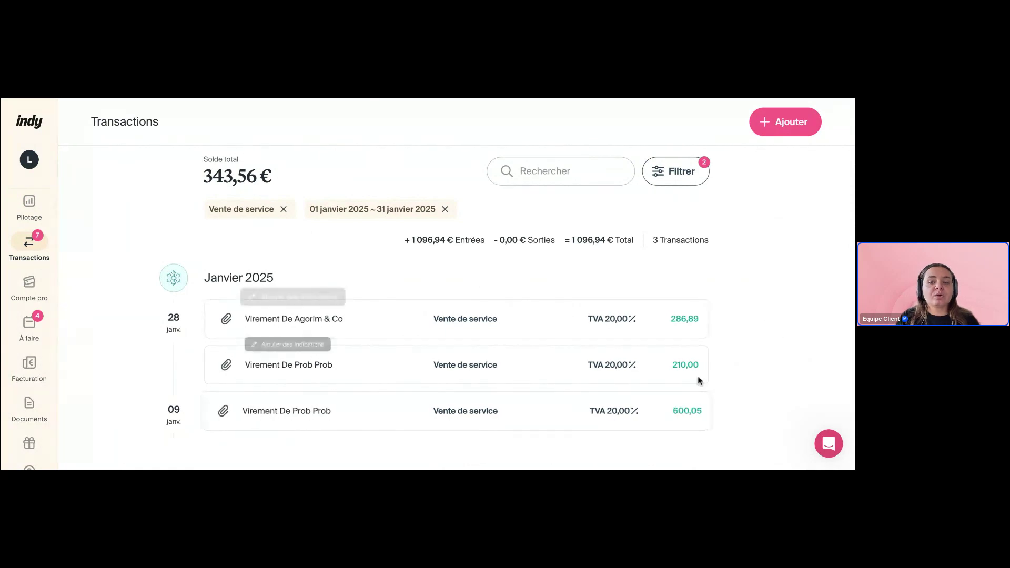
pyautogui.moveTo(606, 240); pyautogui.dragTo(564, 240)
pyautogui.click(434, 263)
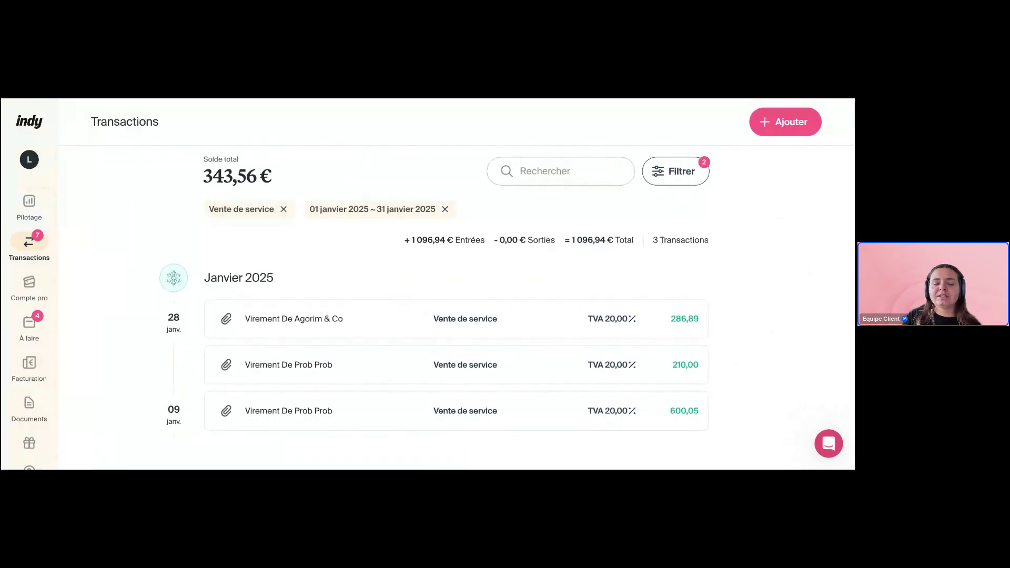
pyautogui.click(29, 205)
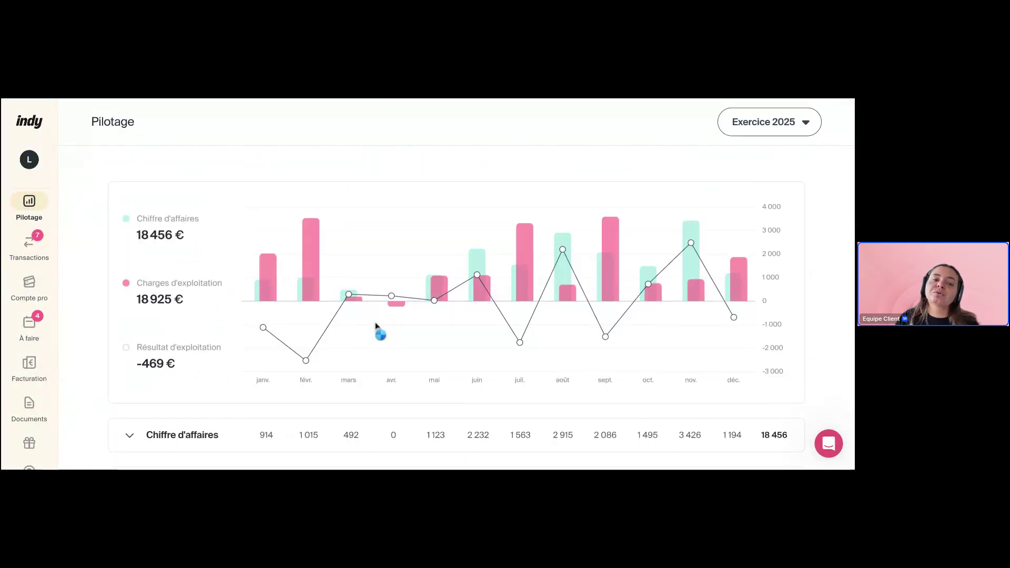
pyautogui.scroll(-3, 375, 322)
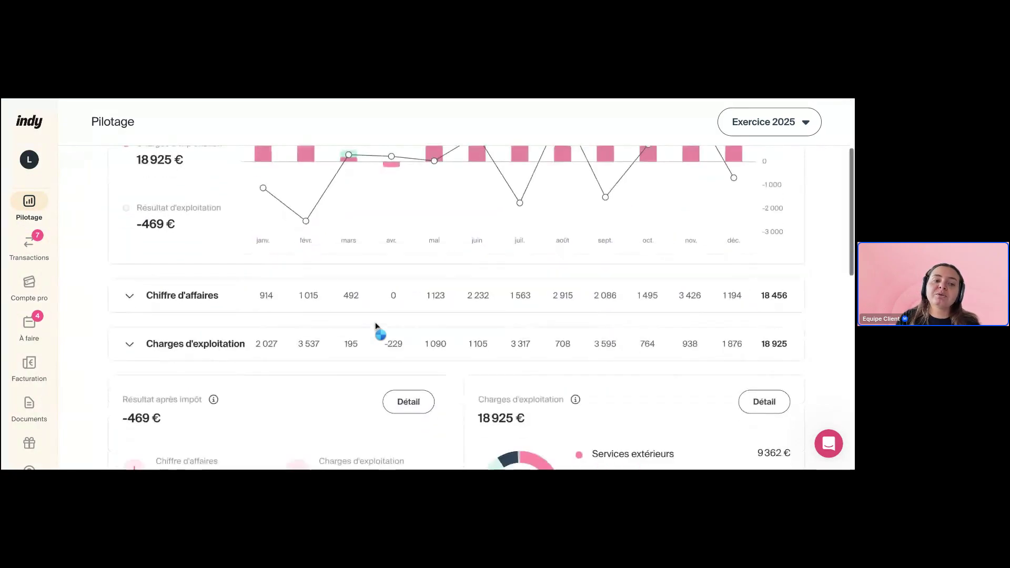
pyautogui.click(204, 300)
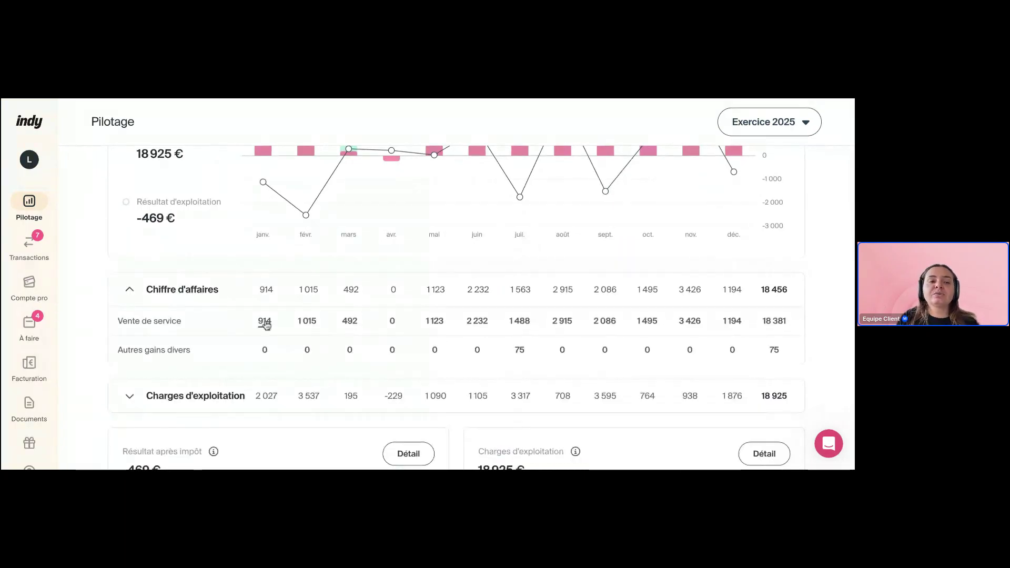
pyautogui.click(265, 324)
pyautogui.moveTo(571, 240); pyautogui.dragTo(605, 238)
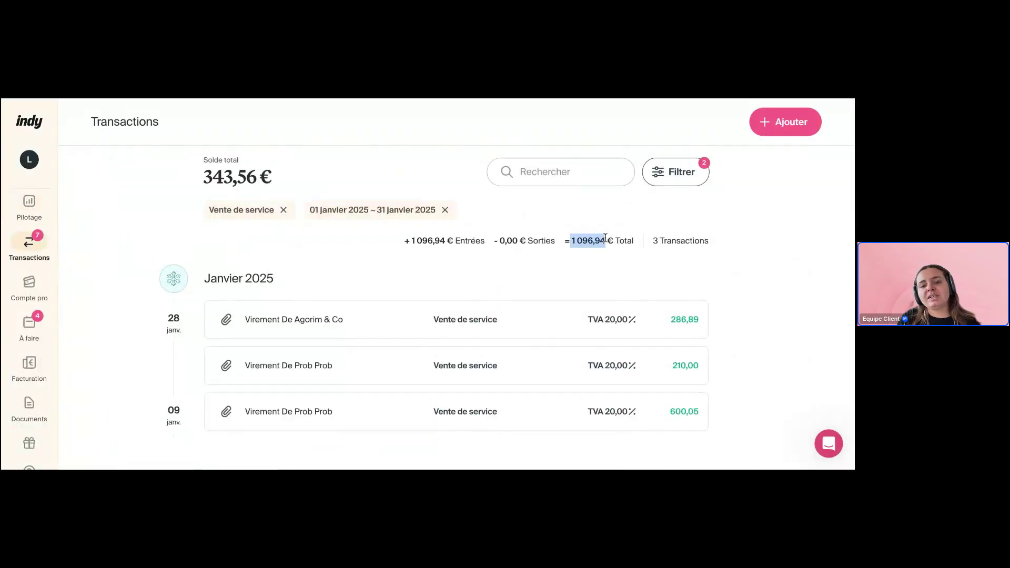
pyautogui.click(125, 225)
pyautogui.click(29, 208)
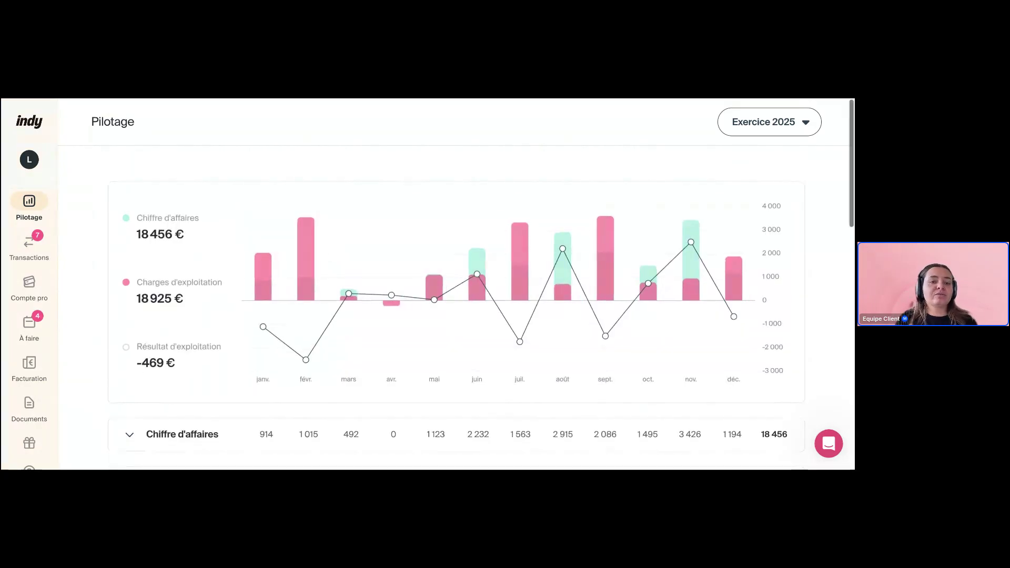
# Expand and collapse the Chiffre d'affaires and Charges d'exploitation breakdowns on Pilotage
pyautogui.scroll(-3, 455, 305)
pyautogui.scroll(-1, 303, 247)
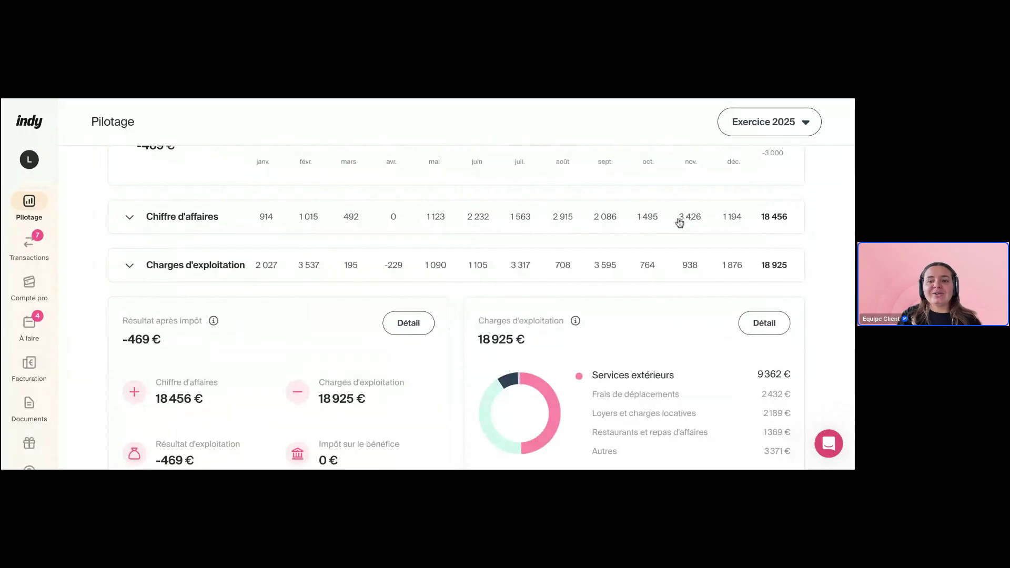
pyautogui.click(754, 225)
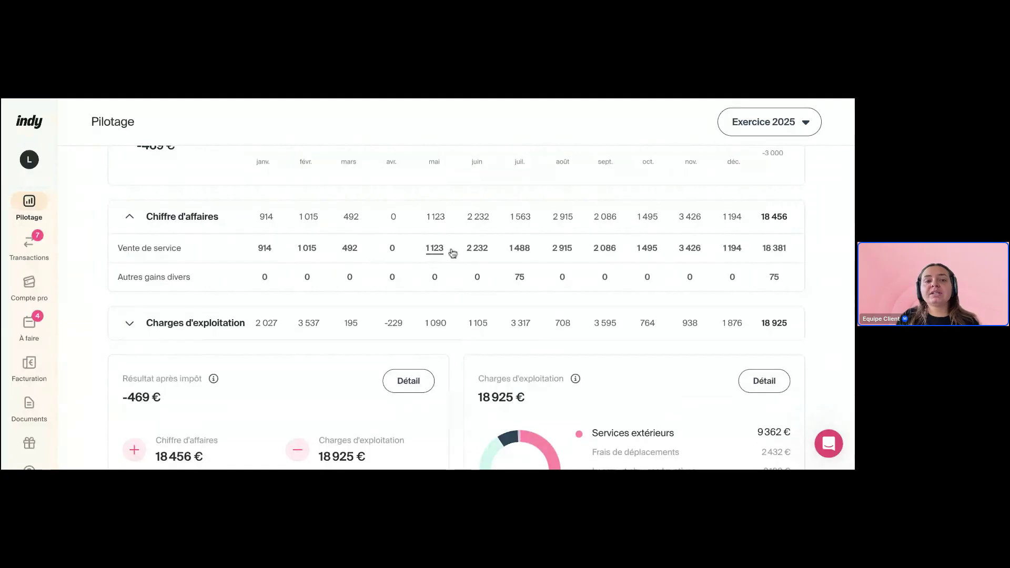
pyautogui.click(130, 217)
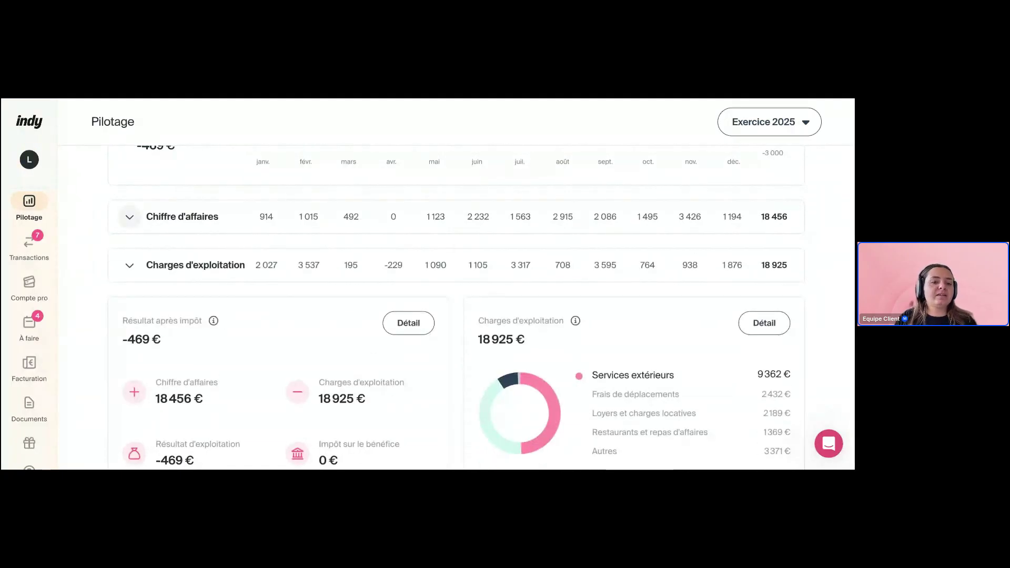
pyautogui.click(129, 265)
pyautogui.scroll(-3, 131, 275)
pyautogui.scroll(1, 131, 253)
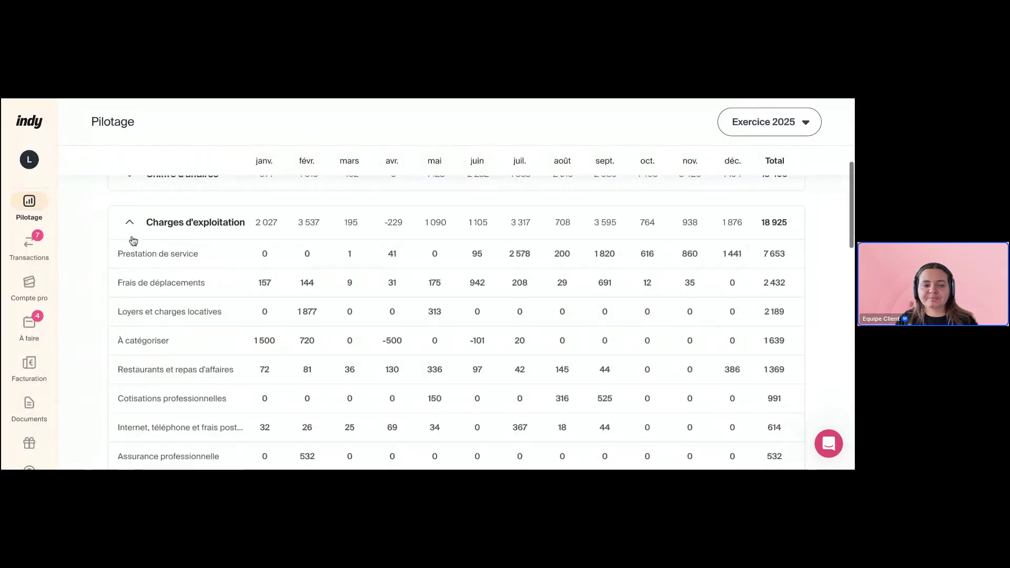
pyautogui.click(130, 222)
pyautogui.scroll(-1, 100, 282)
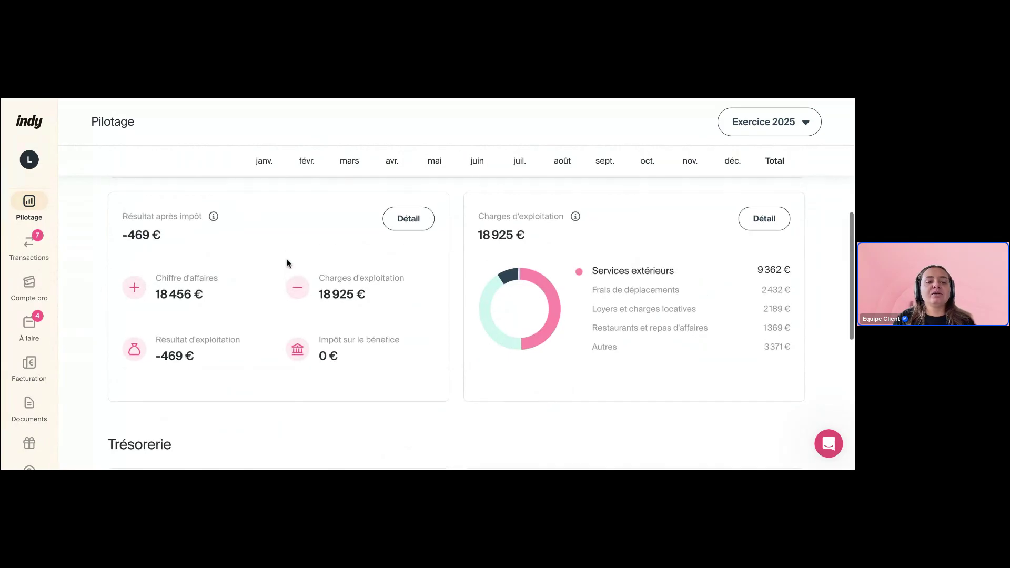
pyautogui.scroll(2, 286, 259)
pyautogui.scroll(1, 286, 259)
pyautogui.scroll(-3, 287, 258)
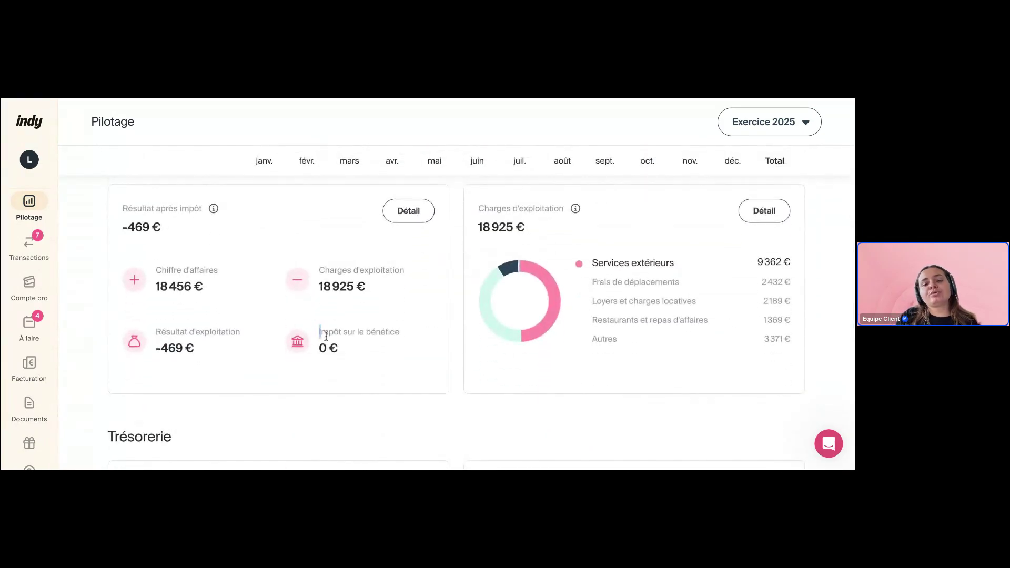
# Highlight the Impôt sur le bénéfice 0 € and Résultat d'exploitation -469 € figures
pyautogui.moveTo(319, 329); pyautogui.dragTo(361, 370)
pyautogui.click(359, 364)
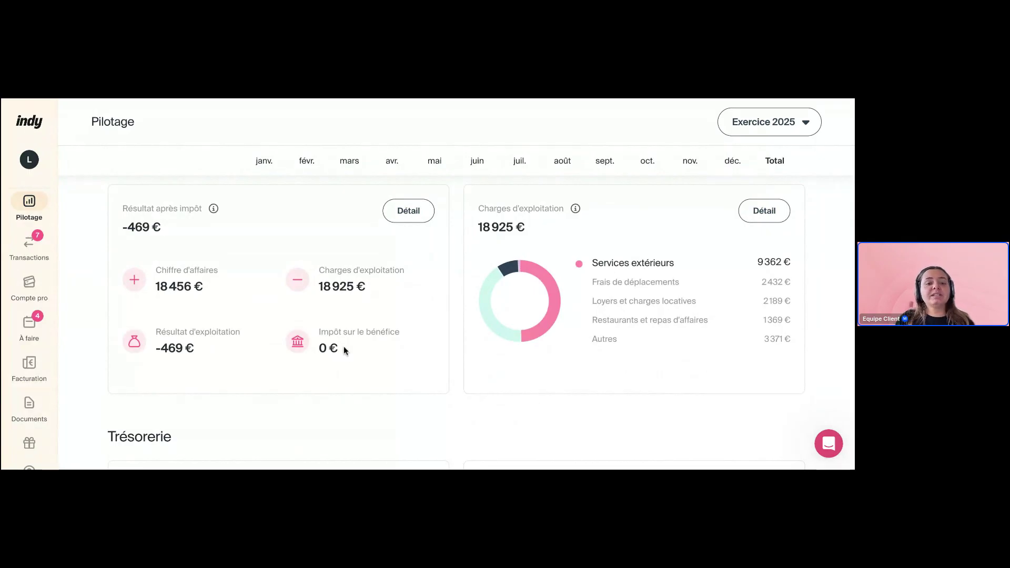
pyautogui.moveTo(345, 350); pyautogui.dragTo(319, 331)
pyautogui.click(207, 353)
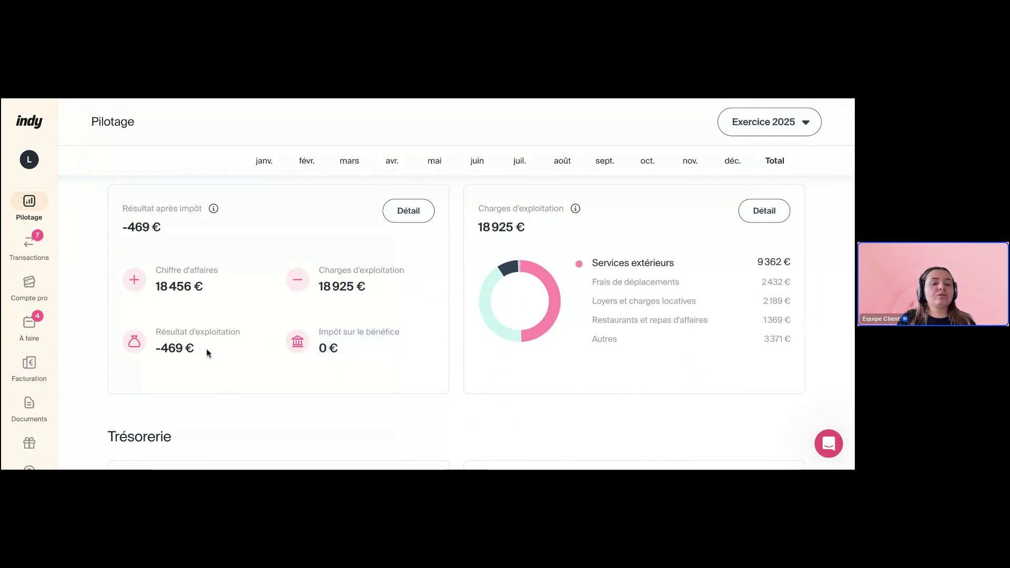
pyautogui.moveTo(206, 348); pyautogui.dragTo(153, 329)
pyautogui.click(366, 371)
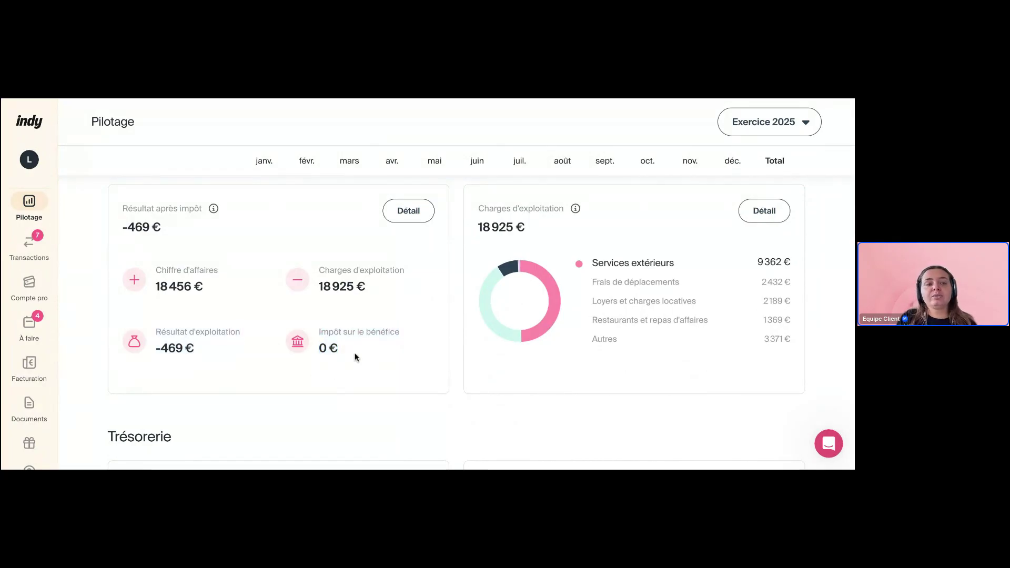
pyautogui.scroll(1, 422, 318)
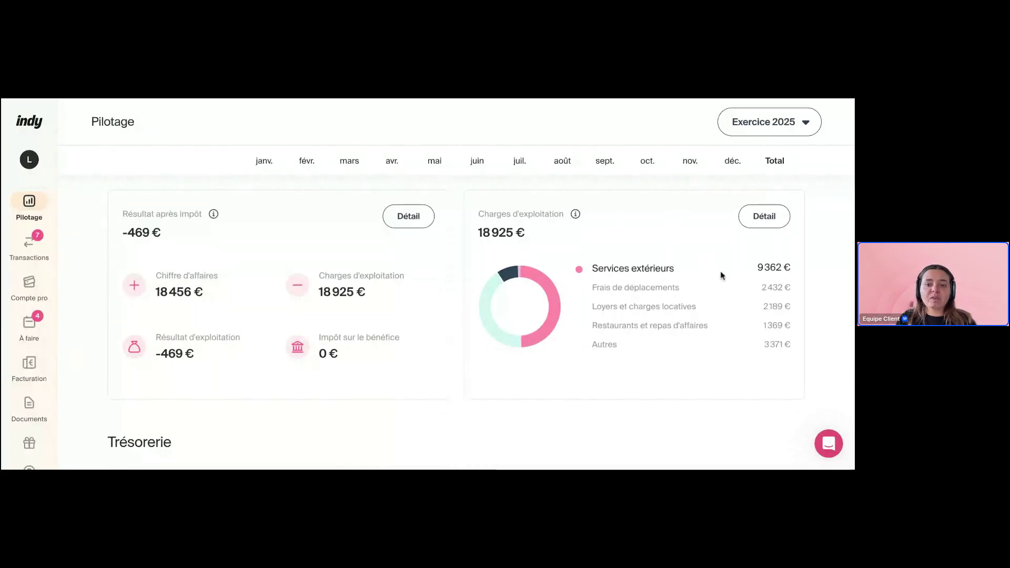
pyautogui.scroll(-3, 702, 347)
pyautogui.scroll(2, 702, 348)
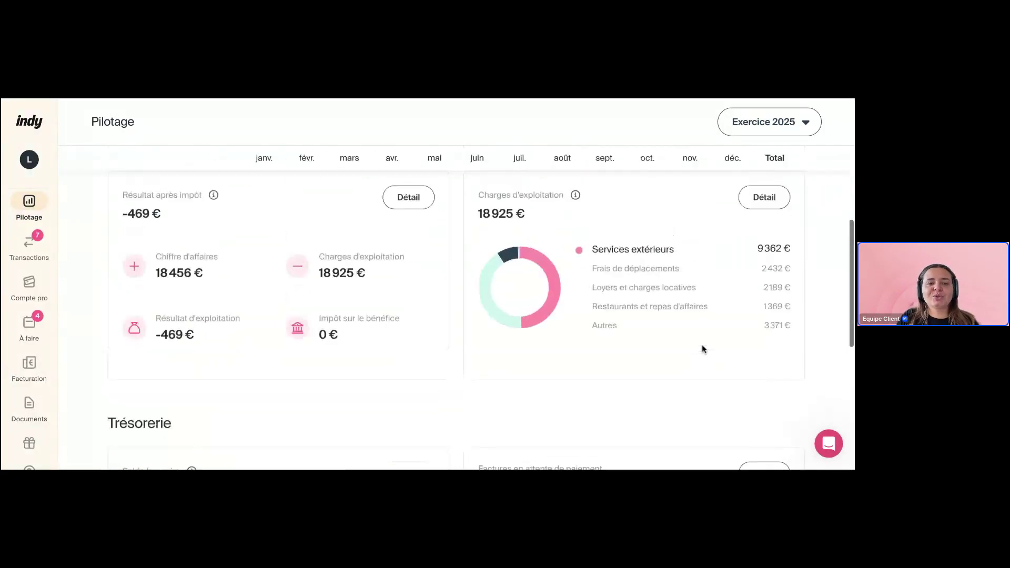
pyautogui.scroll(1, 576, 211)
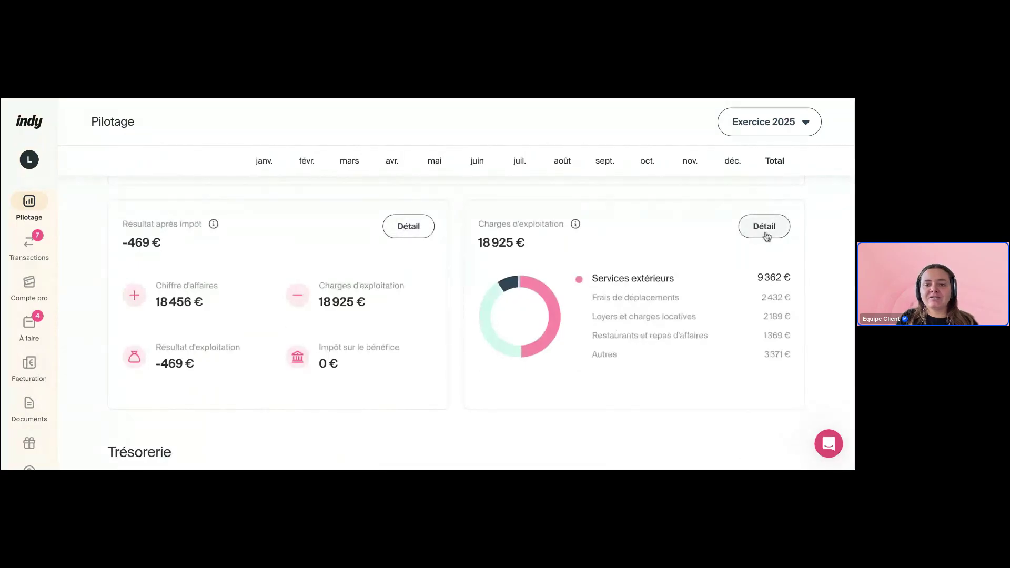
# Open the detailed profit and loss statement and highlight the provisional-amounts note
pyautogui.click(409, 229)
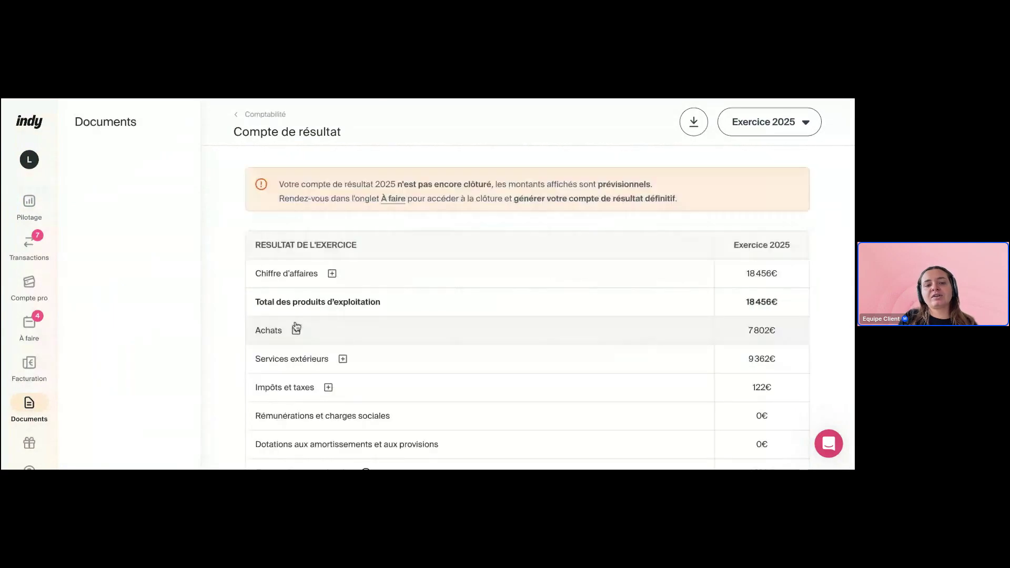
pyautogui.moveTo(319, 184); pyautogui.dragTo(650, 186)
pyautogui.click(488, 188)
pyautogui.click(669, 188)
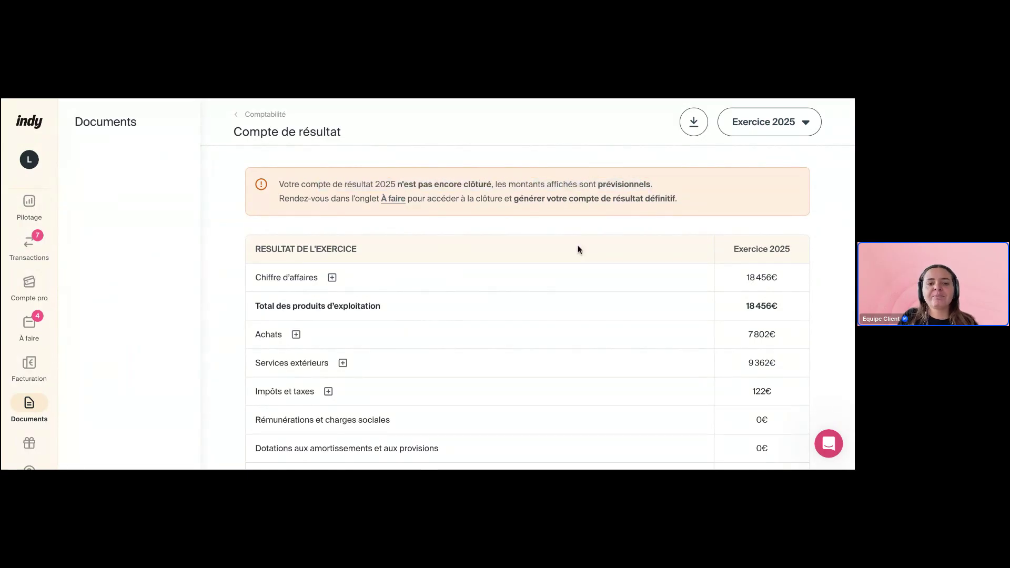
pyautogui.scroll(-8, 548, 270)
pyautogui.scroll(4, 548, 270)
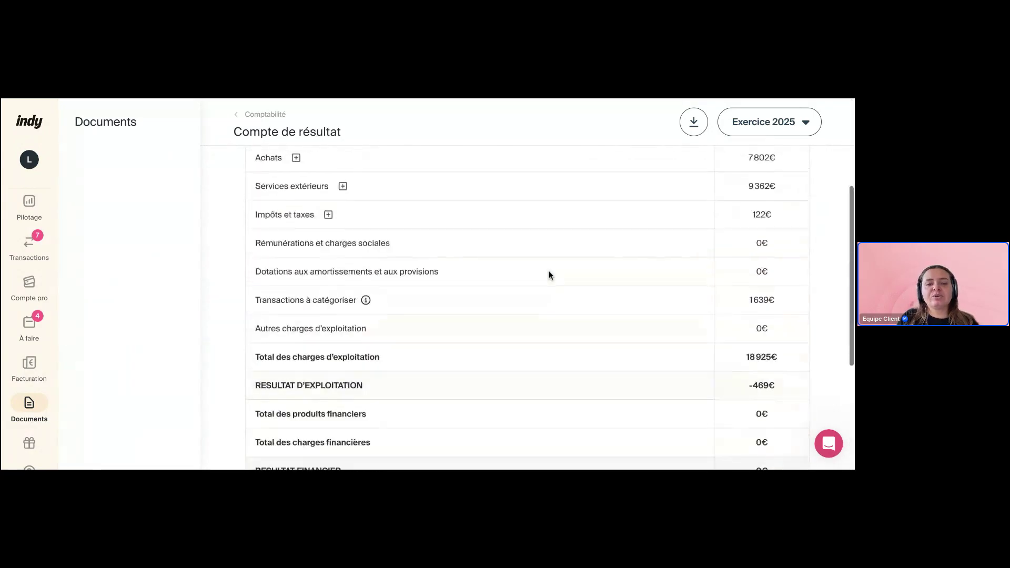
pyautogui.scroll(4, 548, 270)
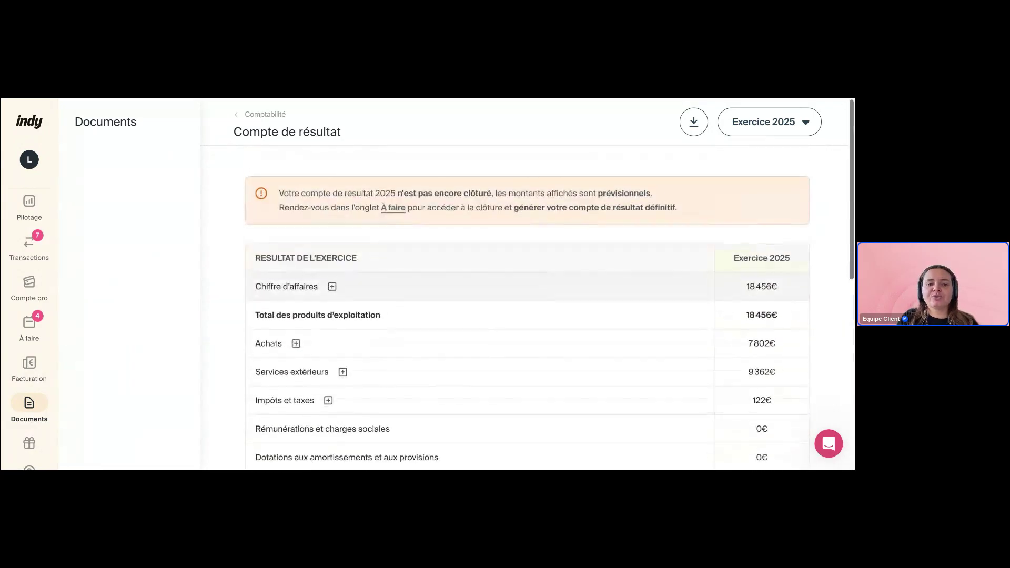
pyautogui.click(29, 206)
# Highlight the 1742 € VAT due, its 18 mai 2026 deadline and the 14 mai 2026 IS deadline
pyautogui.scroll(-4, 530, 310)
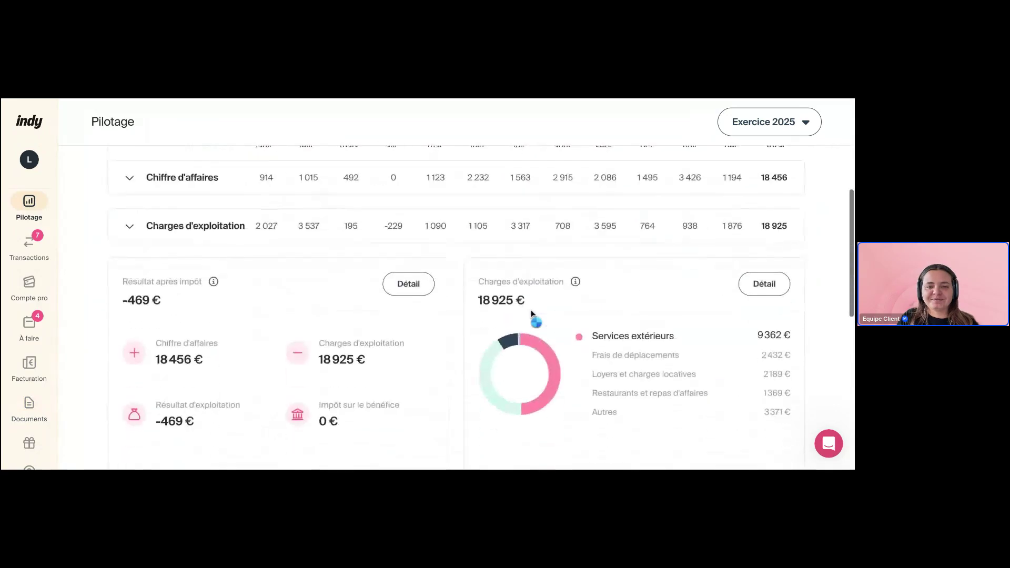
pyautogui.scroll(-6, 532, 314)
pyautogui.scroll(-2, 482, 308)
pyautogui.scroll(2, 482, 308)
pyautogui.scroll(1, 482, 307)
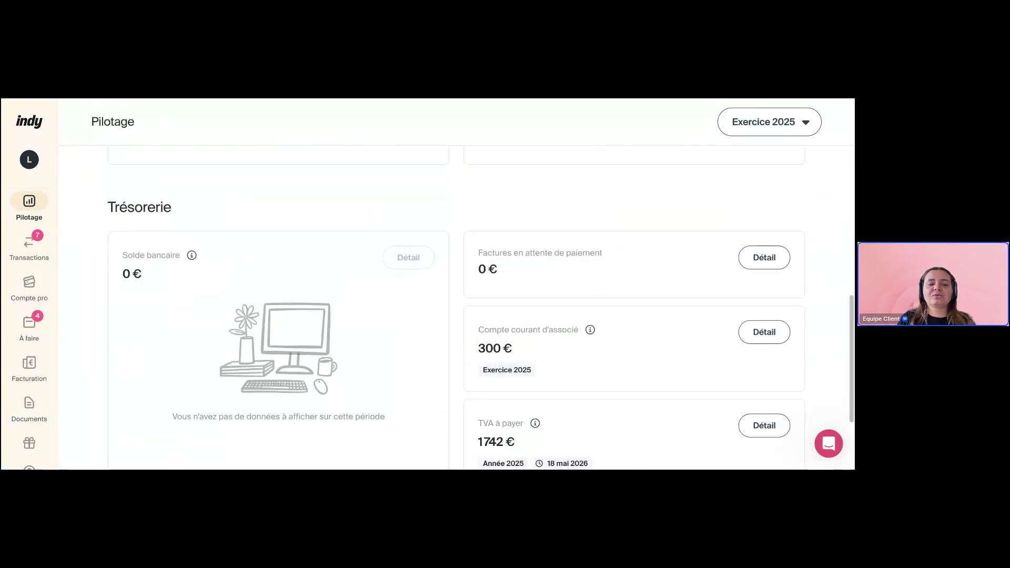
pyautogui.scroll(-1, 499, 222)
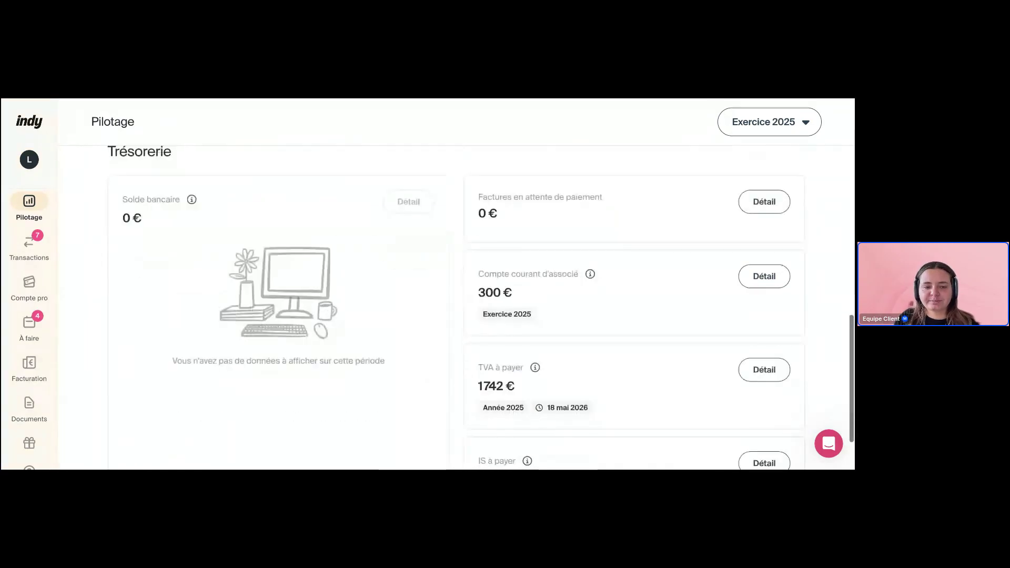
pyautogui.scroll(-1, 552, 358)
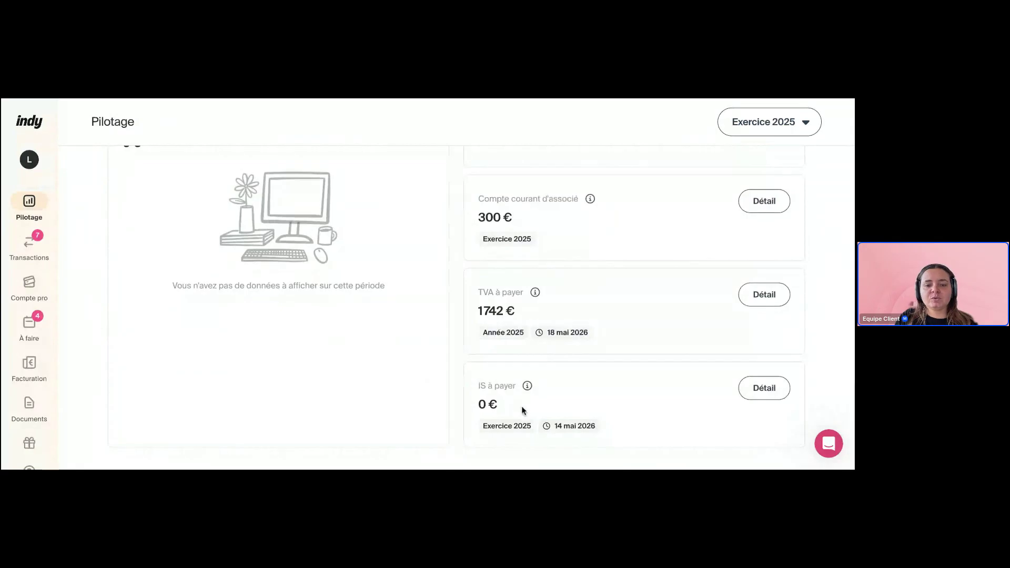
pyautogui.scroll(3, 475, 406)
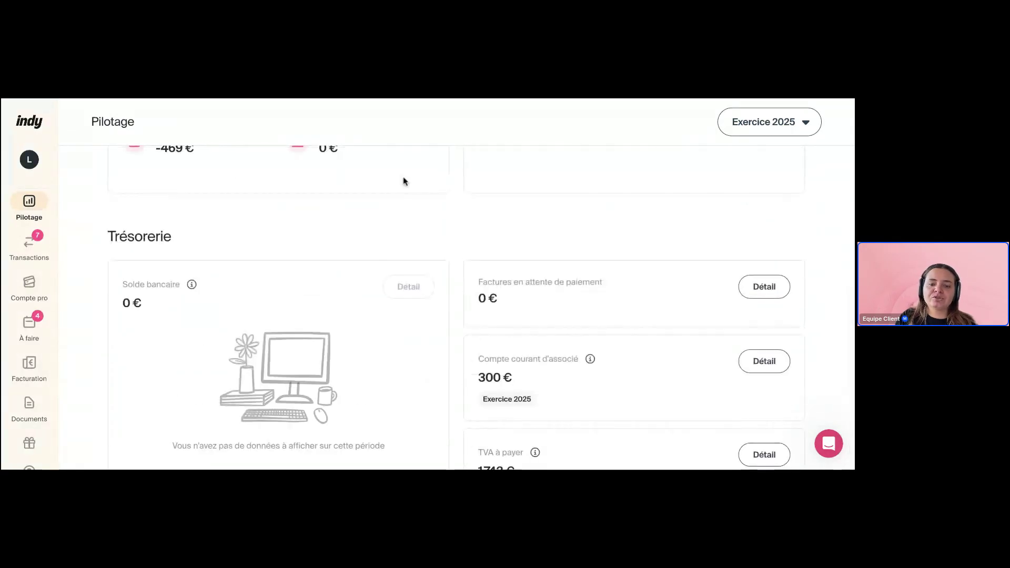
pyautogui.scroll(-3, 545, 248)
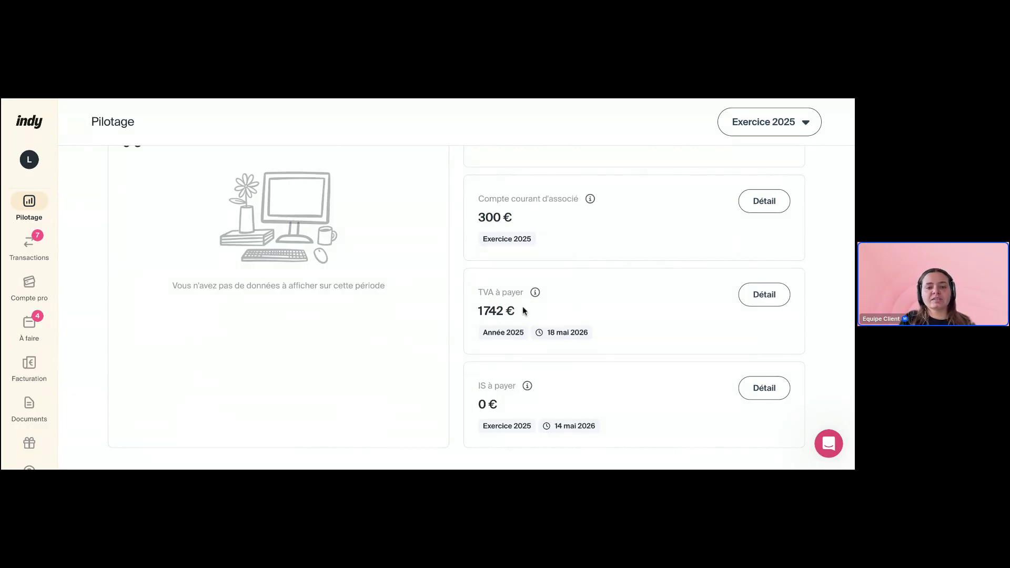
pyautogui.moveTo(523, 311); pyautogui.dragTo(478, 311)
pyautogui.click(620, 315)
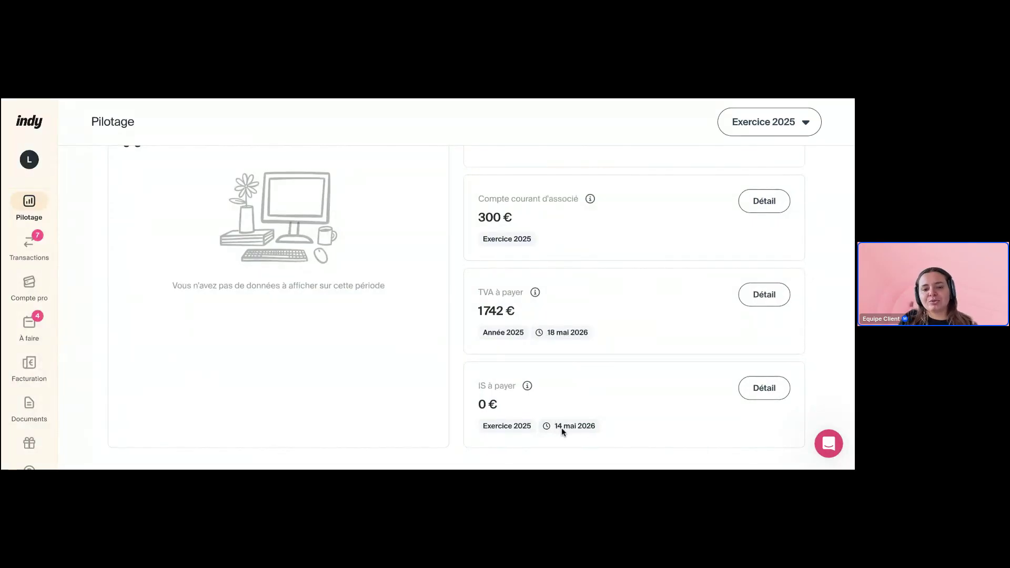
pyautogui.moveTo(575, 429); pyautogui.dragTo(595, 428)
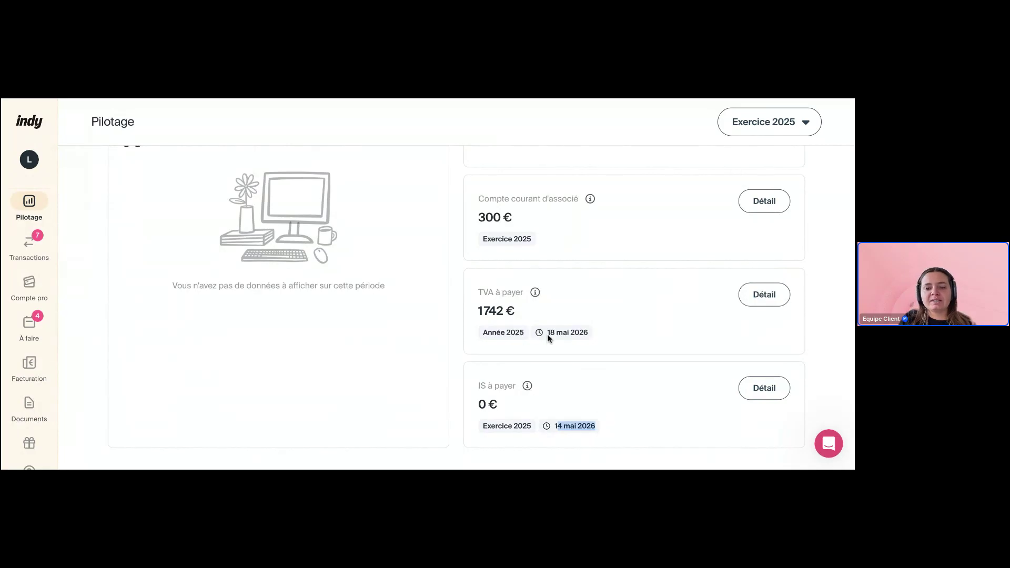
pyautogui.moveTo(547, 333); pyautogui.dragTo(582, 336)
pyautogui.click(606, 338)
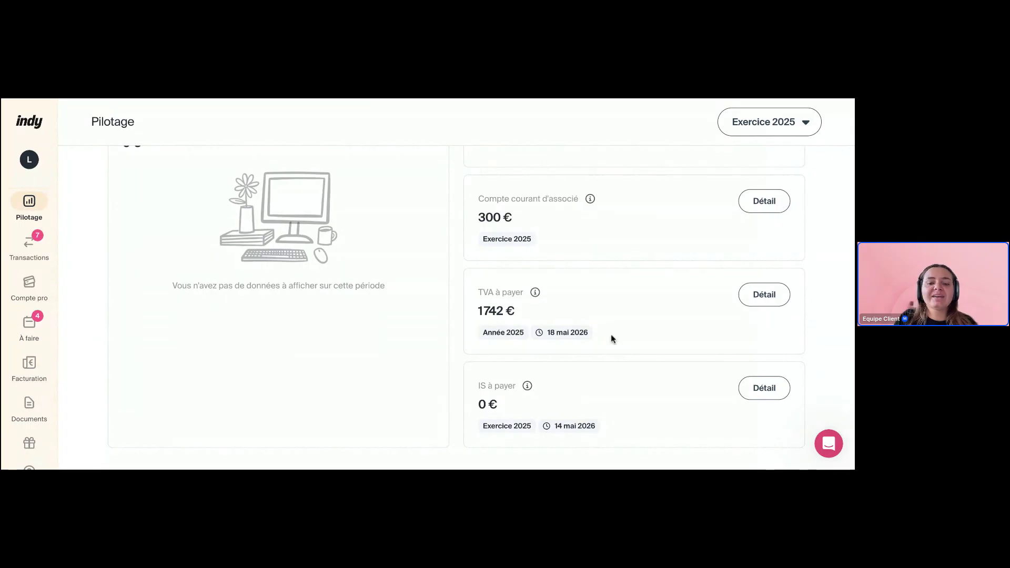
# Scroll up to the Trésorerie cards and highlight the 0 € of invoices pending payment
pyautogui.scroll(2, 654, 312)
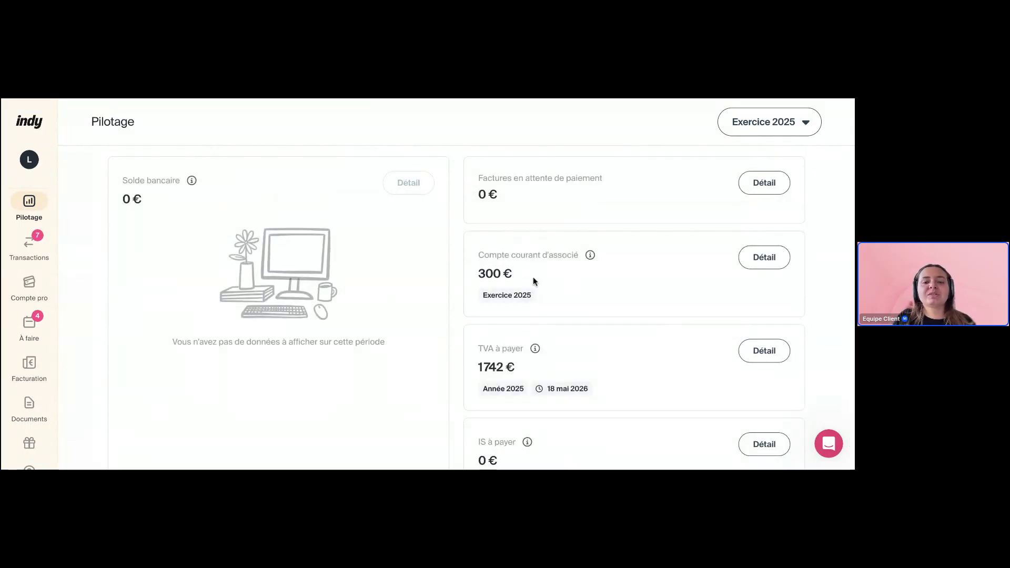
pyautogui.moveTo(533, 280); pyautogui.dragTo(478, 277)
pyautogui.scroll(1, 573, 280)
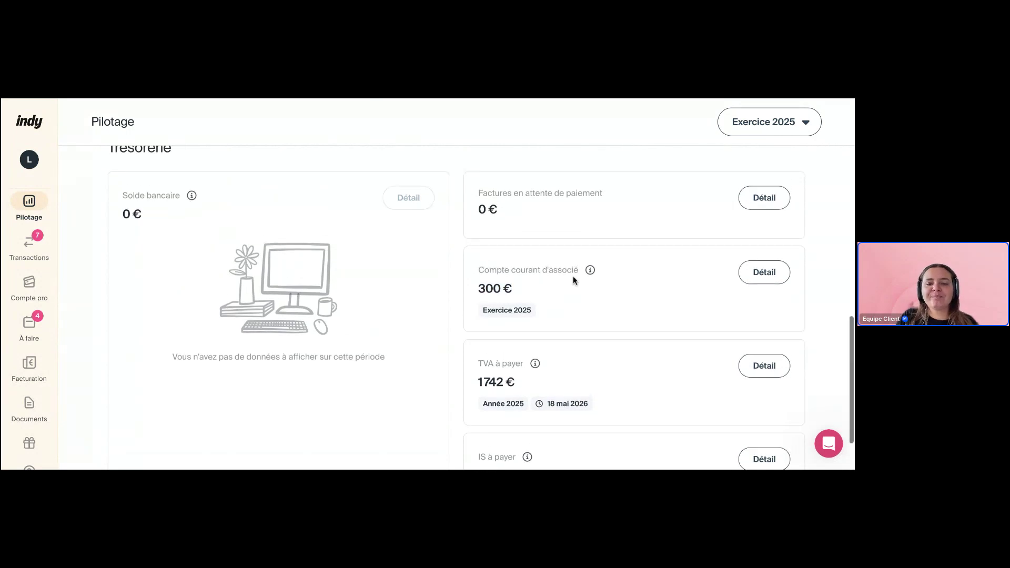
pyautogui.scroll(1, 573, 279)
pyautogui.moveTo(480, 237); pyautogui.dragTo(590, 259)
pyautogui.click(589, 260)
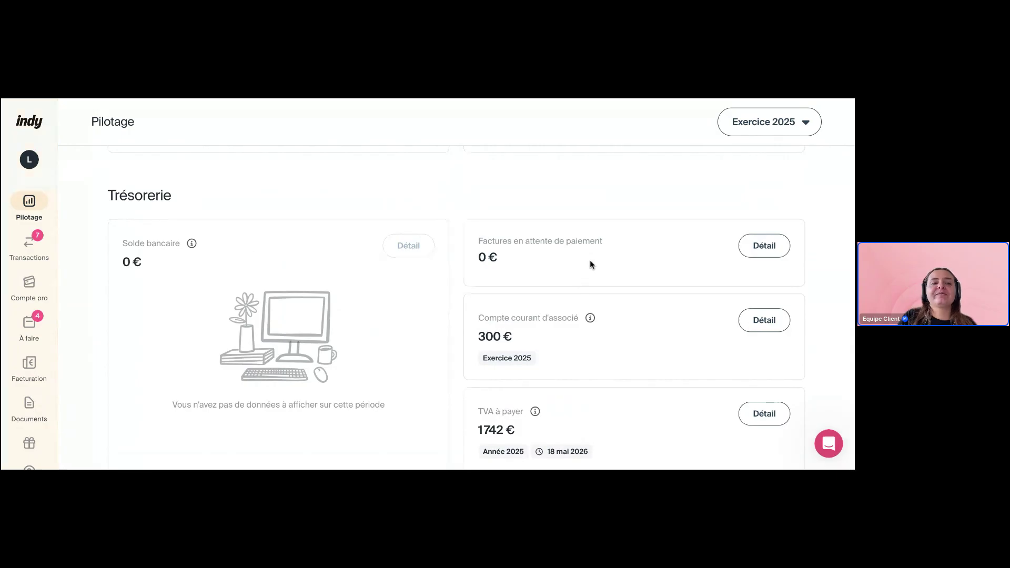
pyautogui.moveTo(520, 260); pyautogui.dragTo(476, 258)
pyautogui.click(531, 260)
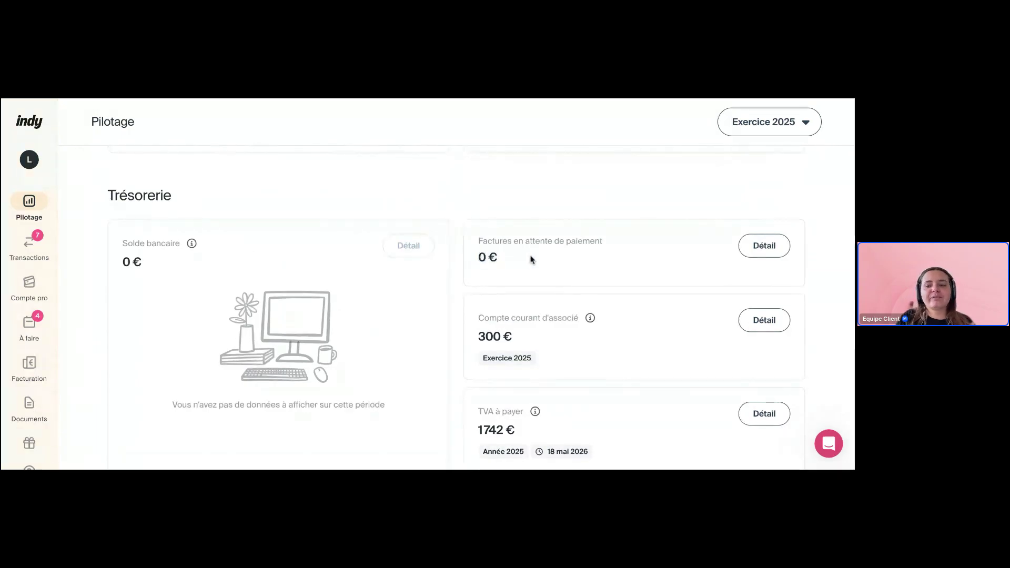
# Open the details of the invoices awaiting payment
pyautogui.click(777, 247)
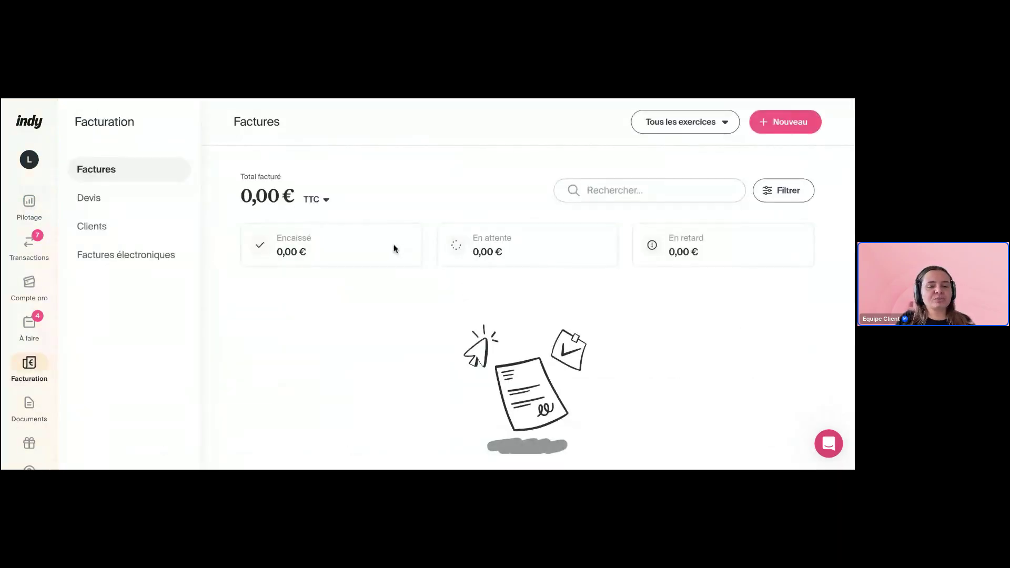
pyautogui.scroll(-2, 311, 337)
pyautogui.scroll(2, 311, 338)
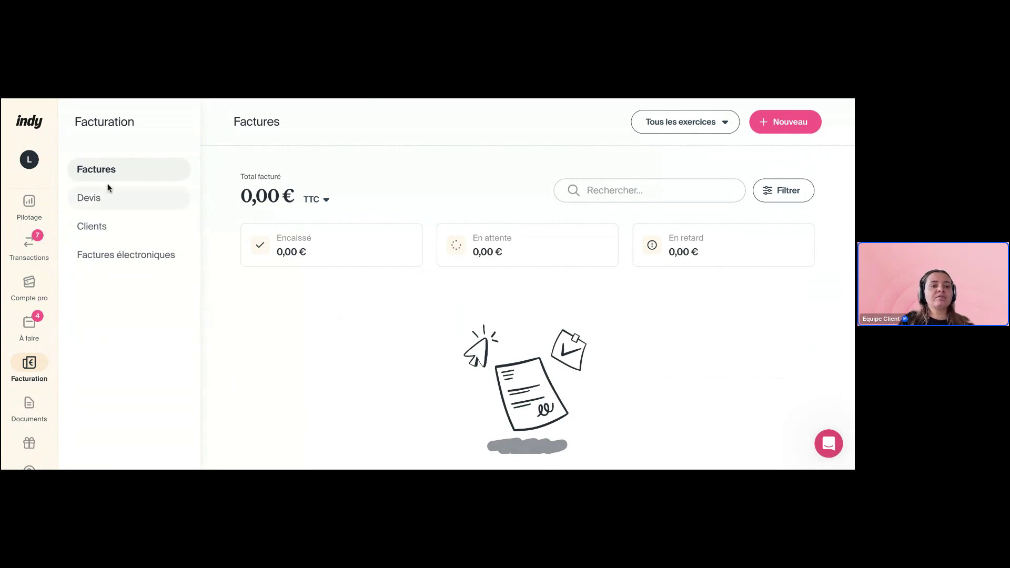
# Browse the Devis and Clients lists, then open the Factures électroniques page
pyautogui.click(104, 199)
pyautogui.click(103, 227)
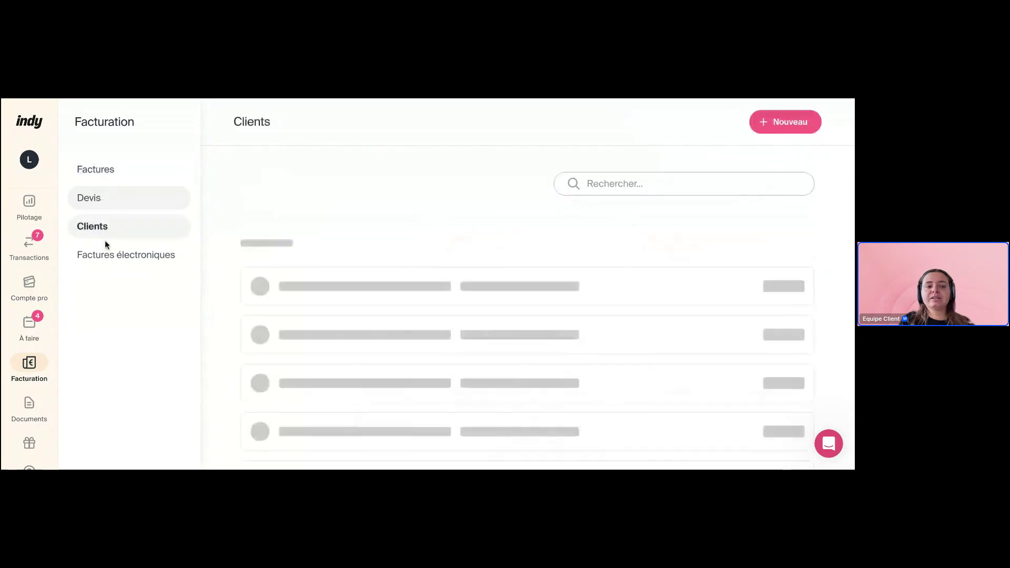
pyautogui.click(111, 260)
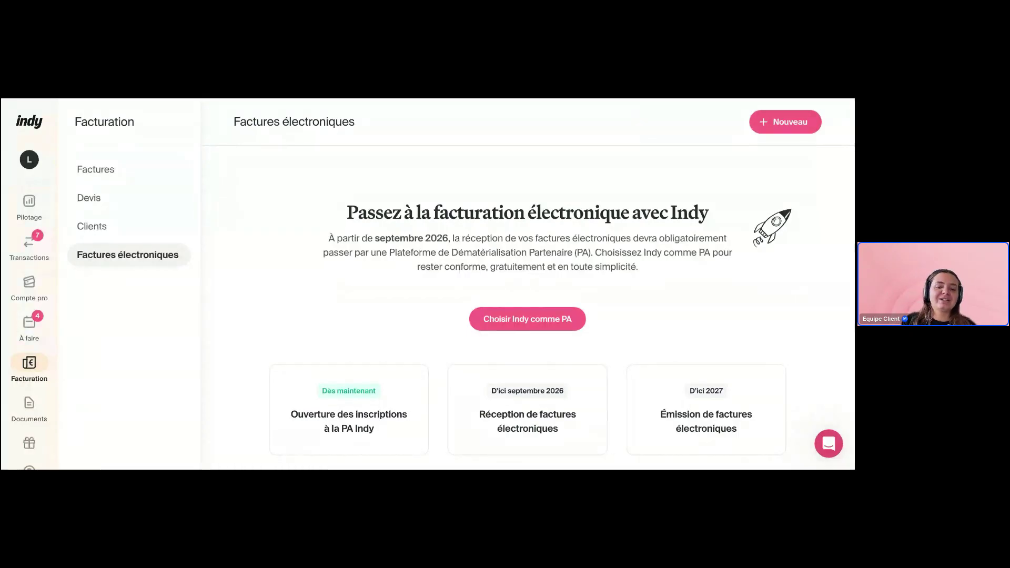
# Read through the Factures électroniques page about the septembre 2026 e-invoicing switch
pyautogui.scroll(-1, 528, 284)
pyautogui.scroll(-5, 528, 307)
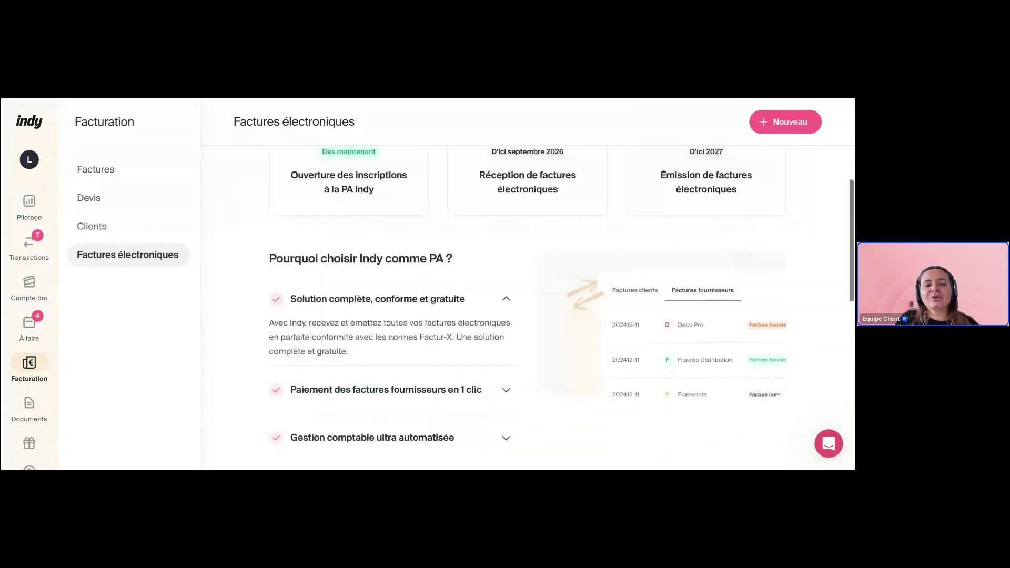
pyautogui.scroll(-10, 528, 308)
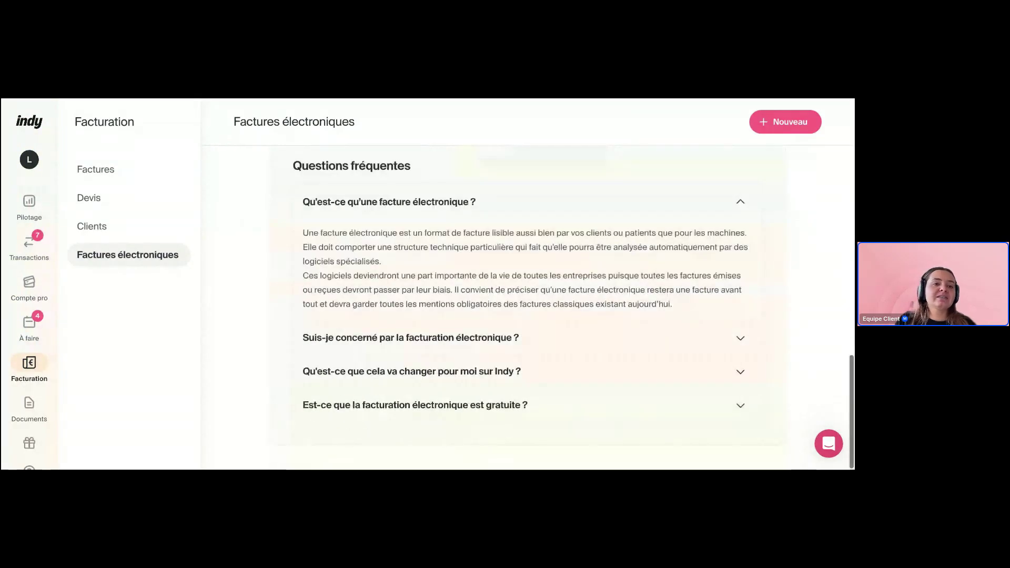
pyautogui.scroll(1, 565, 316)
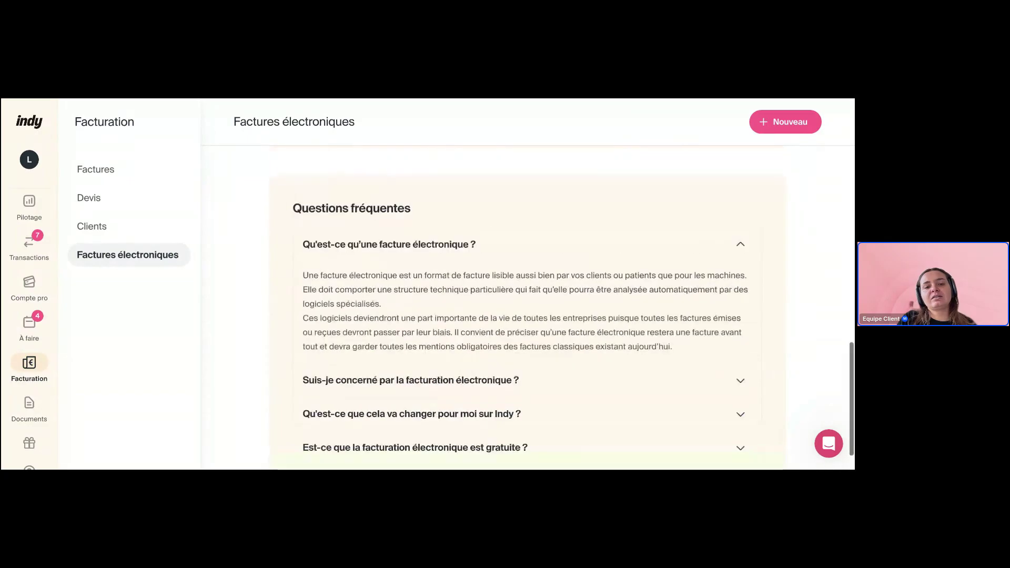
pyautogui.scroll(15, 527, 308)
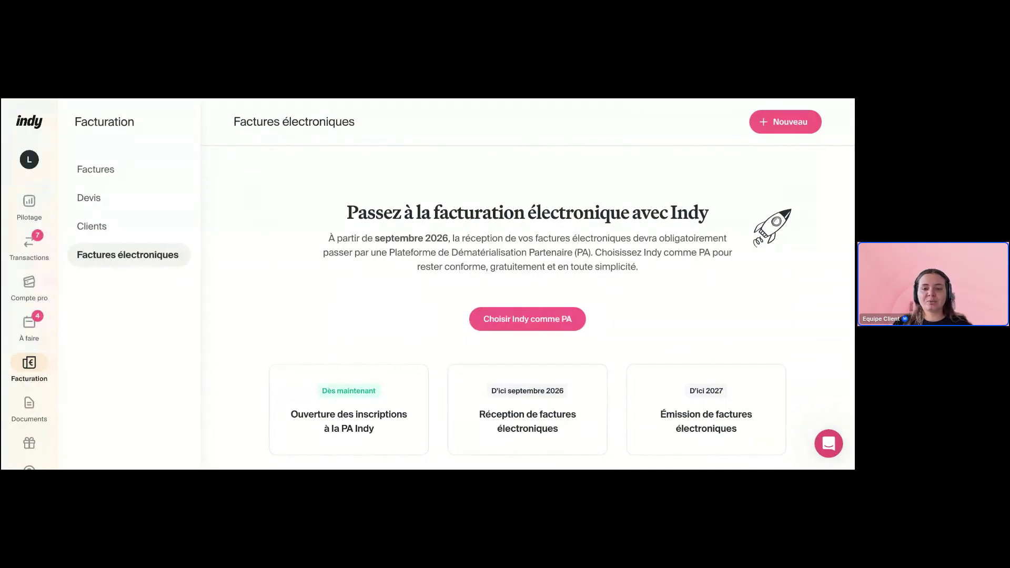
pyautogui.scroll(-3, 528, 308)
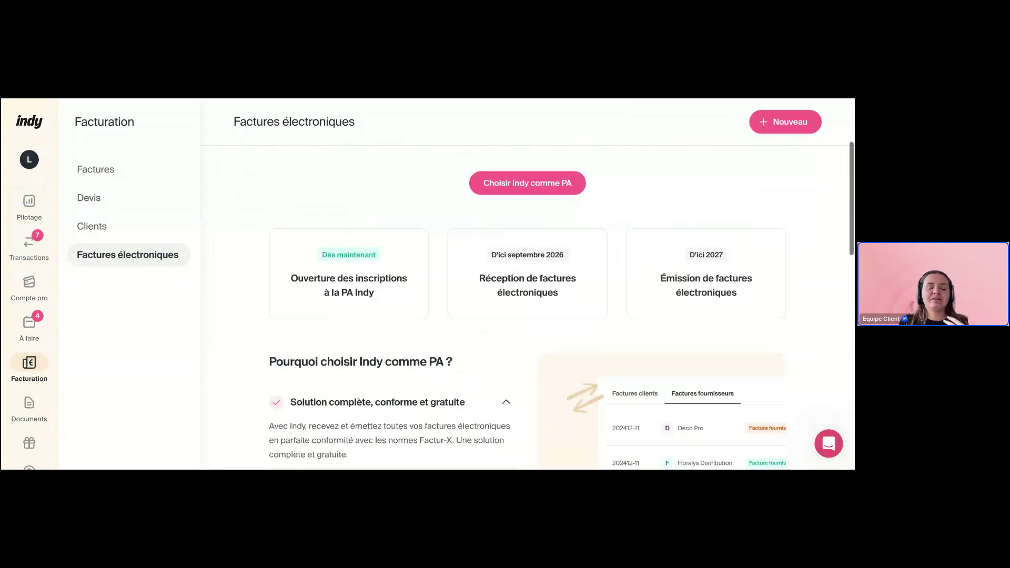
pyautogui.scroll(3, 528, 308)
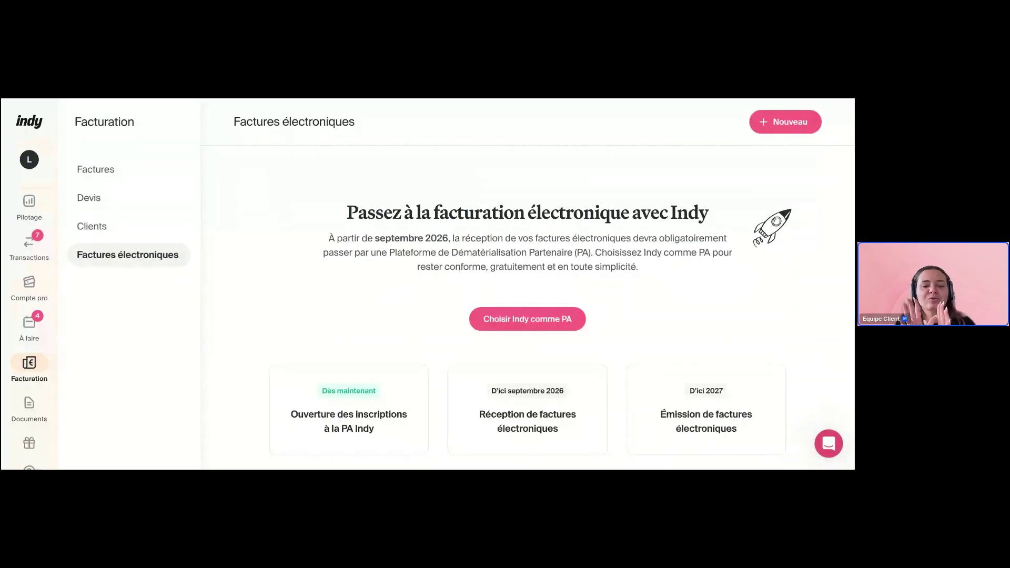
pyautogui.scroll(-4, 528, 308)
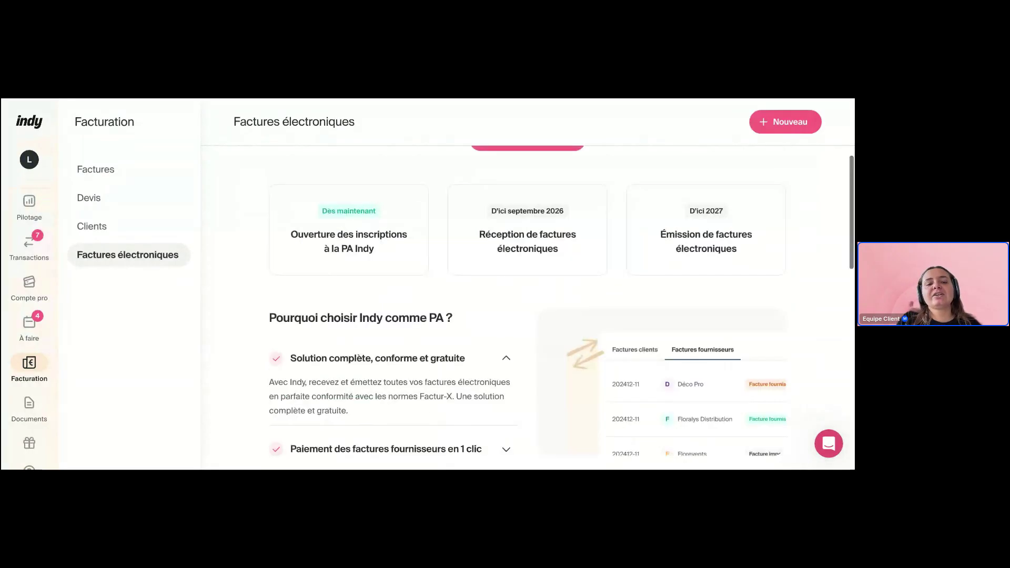
pyautogui.scroll(-5, 527, 307)
pyautogui.scroll(-3, 528, 263)
pyautogui.scroll(3, 527, 263)
pyautogui.scroll(-3, 703, 241)
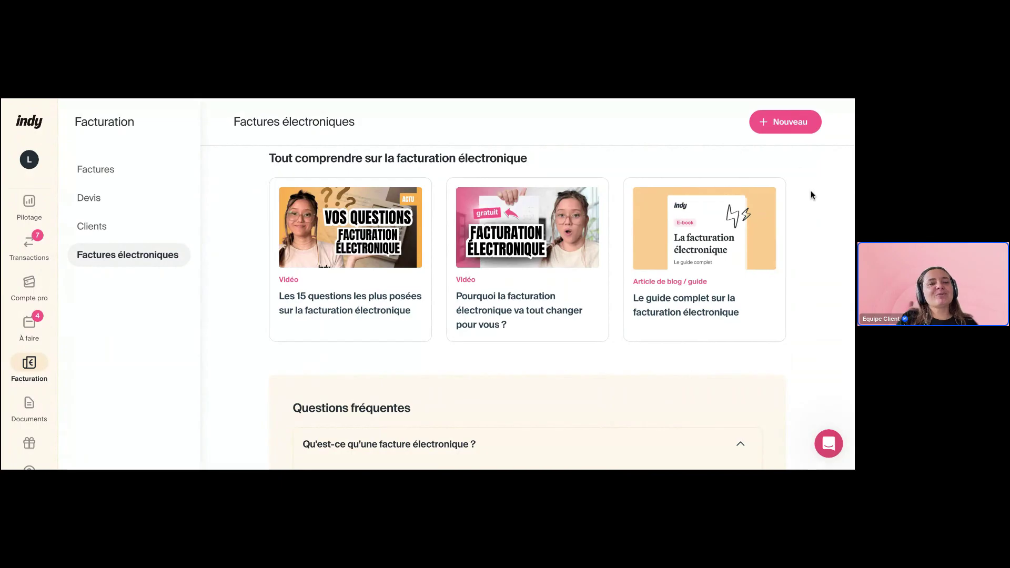
pyautogui.scroll(1, 811, 193)
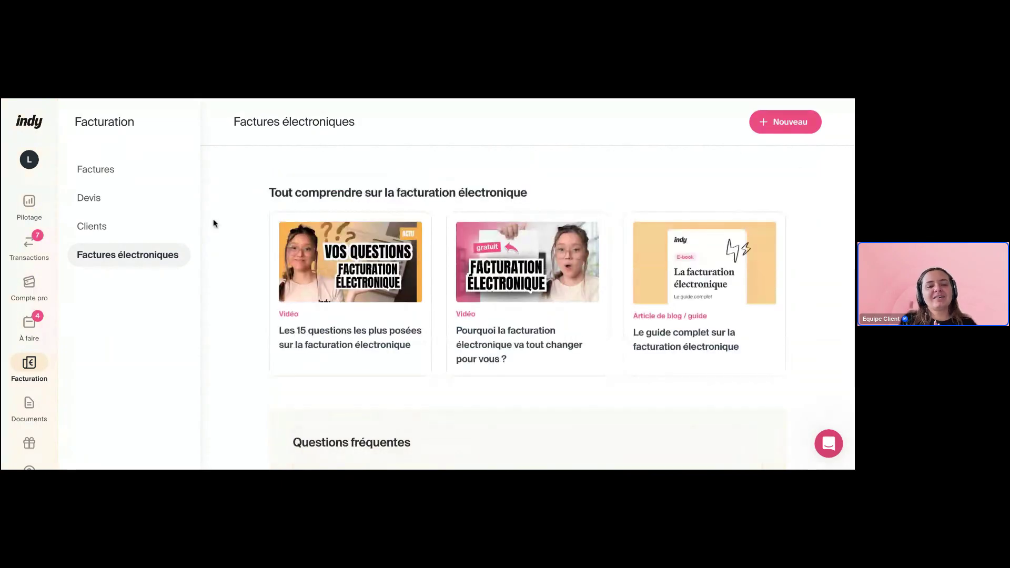
pyautogui.scroll(-1, 254, 240)
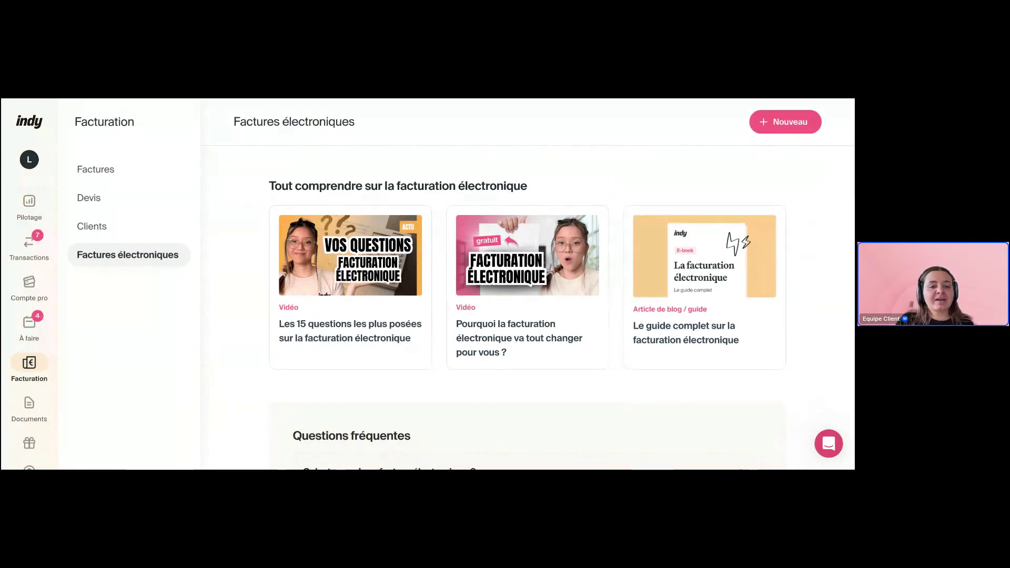
pyautogui.scroll(-4, 409, 347)
pyautogui.scroll(-1, 409, 346)
# Expand the 'Suis-je concerné par la facturation électronique' FAQ answer, then return to Clients
pyautogui.click(409, 346)
pyautogui.scroll(-3, 409, 347)
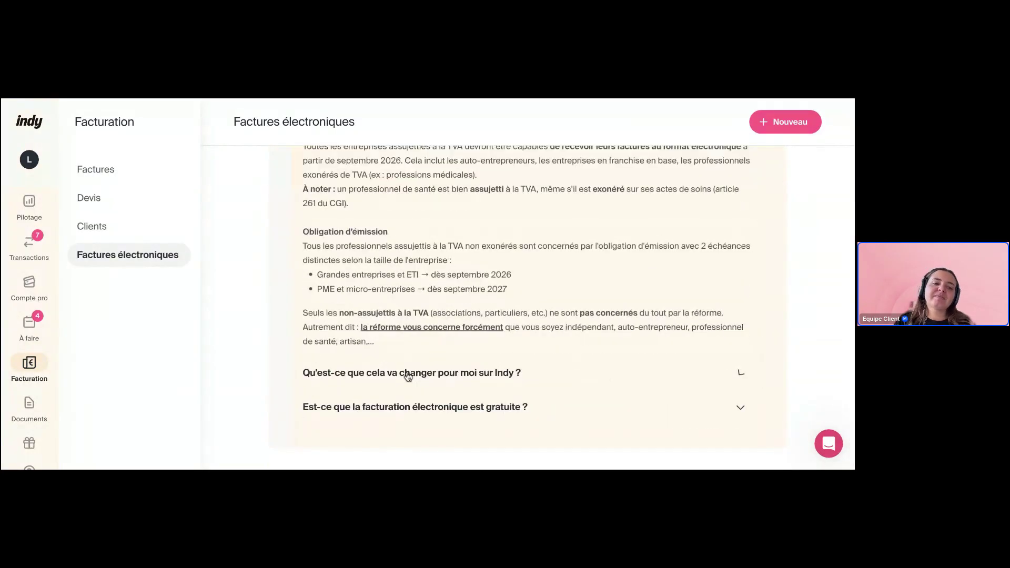
pyautogui.scroll(20, 408, 376)
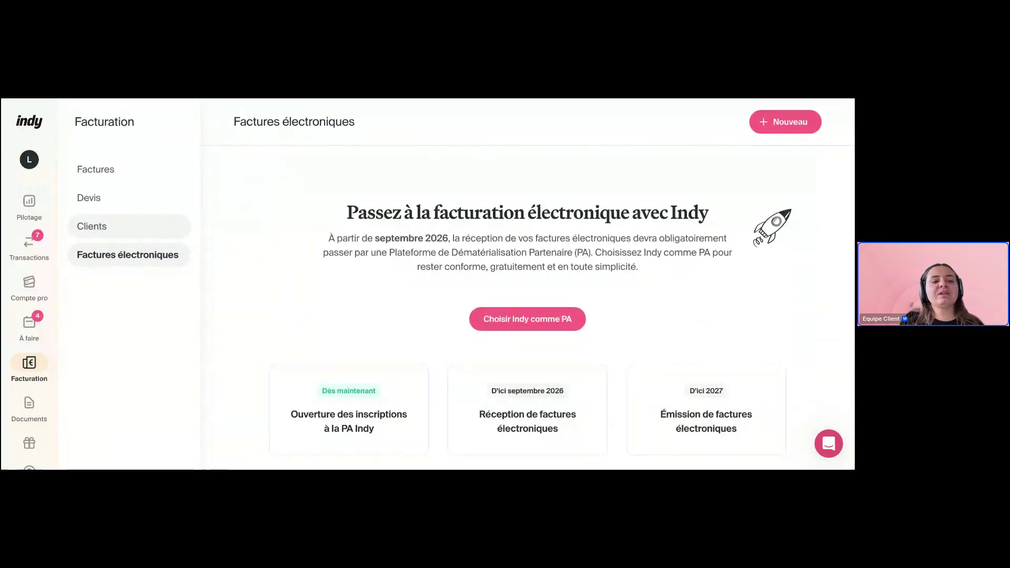
pyautogui.click(121, 225)
# Return to the Factures list and keep amounts displayed TTC
pyautogui.click(112, 181)
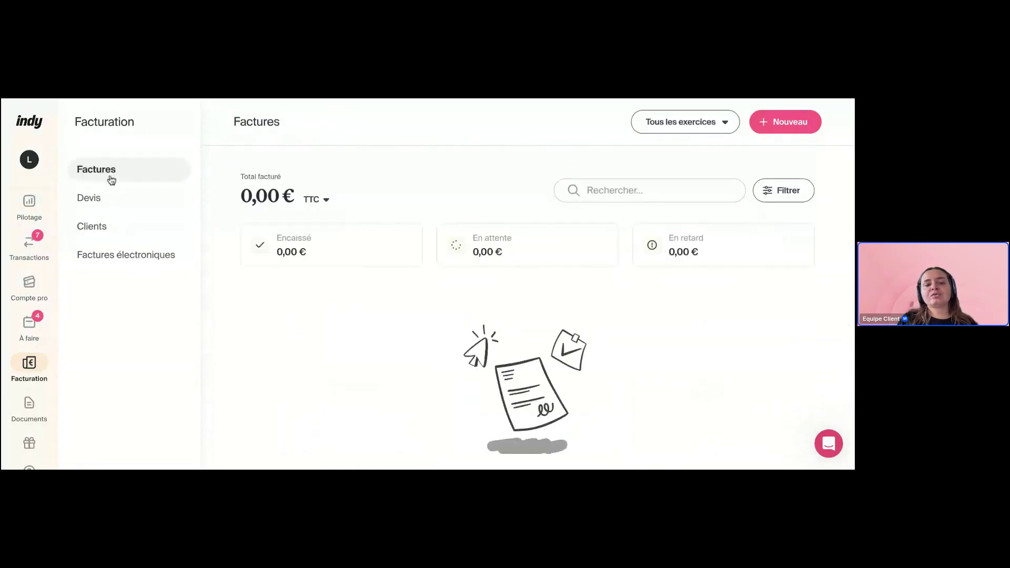
pyautogui.click(320, 200)
pyautogui.click(411, 182)
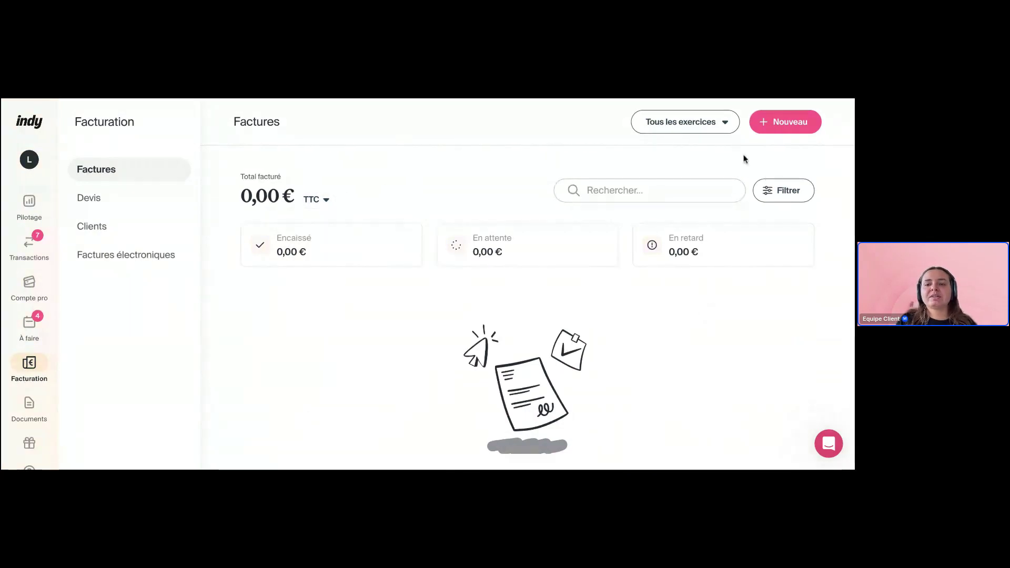
# From + Nouveau, preview the client import and invoice import panels, closing each
pyautogui.click(789, 123)
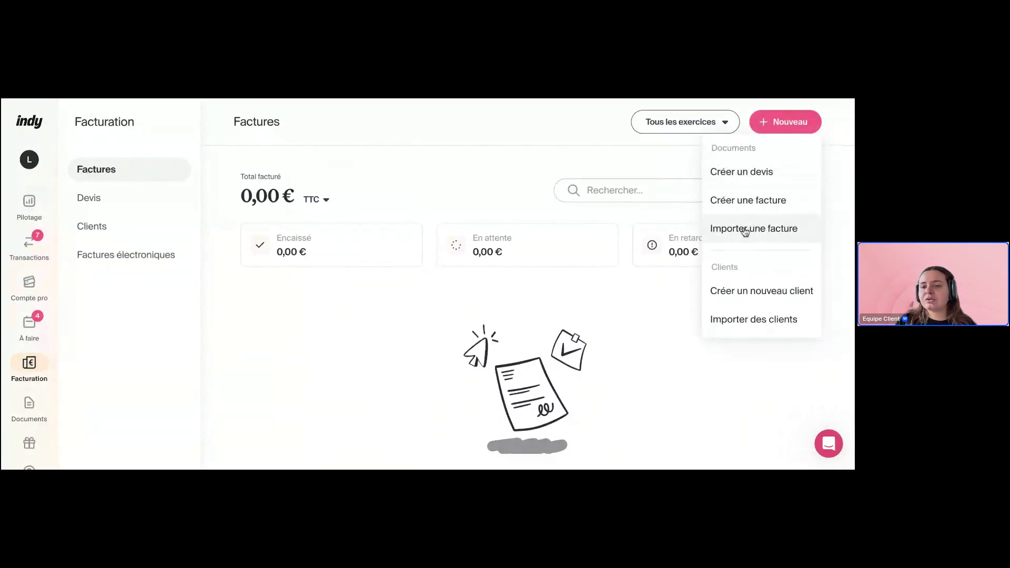
pyautogui.click(750, 316)
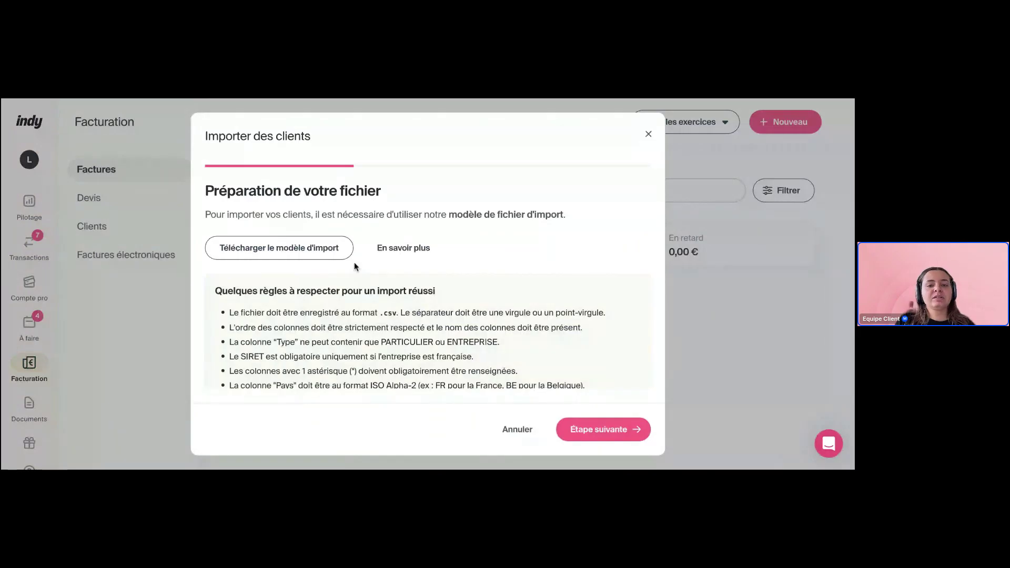
pyautogui.scroll(-1, 354, 267)
pyautogui.scroll(1, 640, 151)
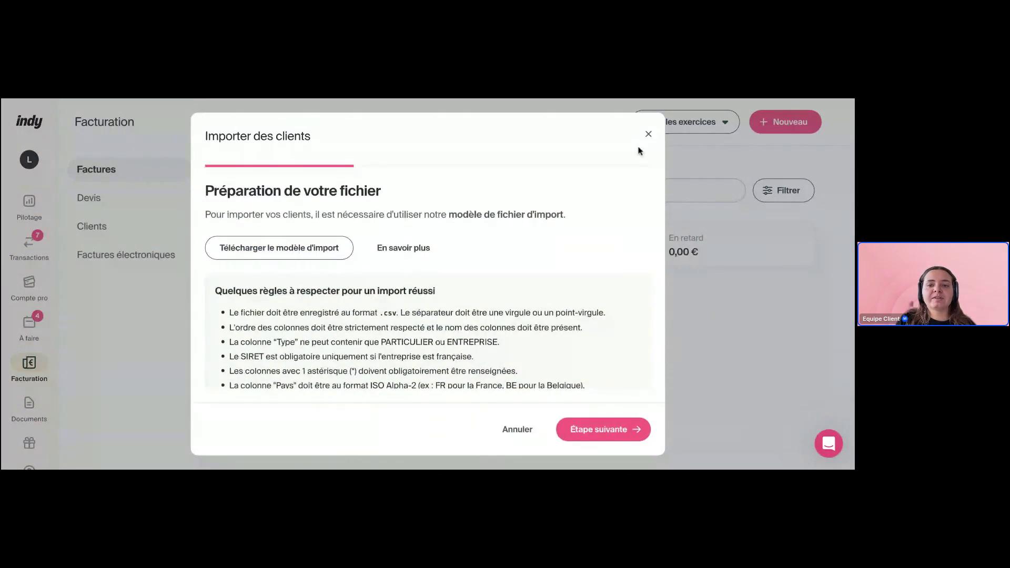
pyautogui.click(649, 134)
pyautogui.click(790, 129)
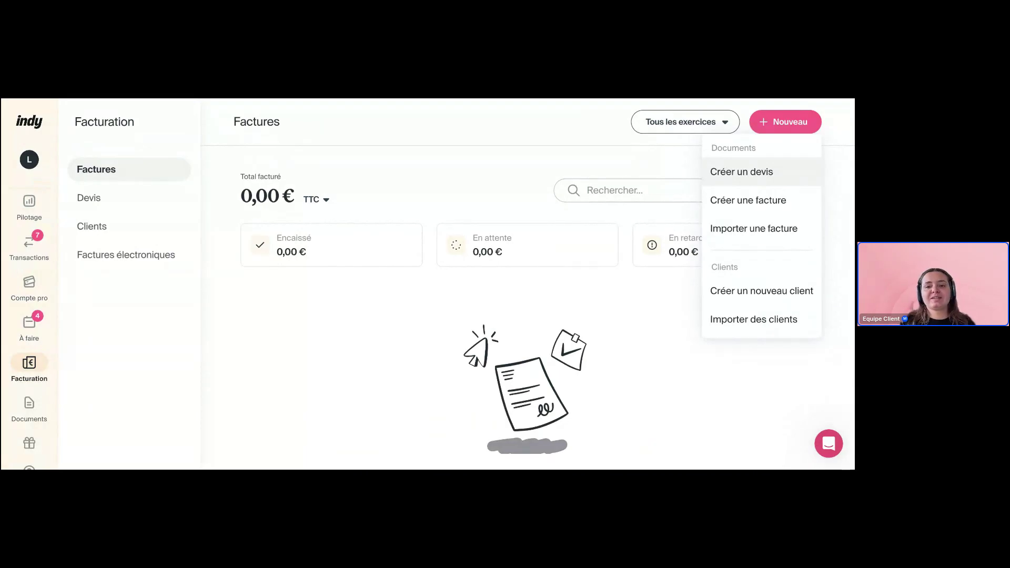
pyautogui.click(747, 228)
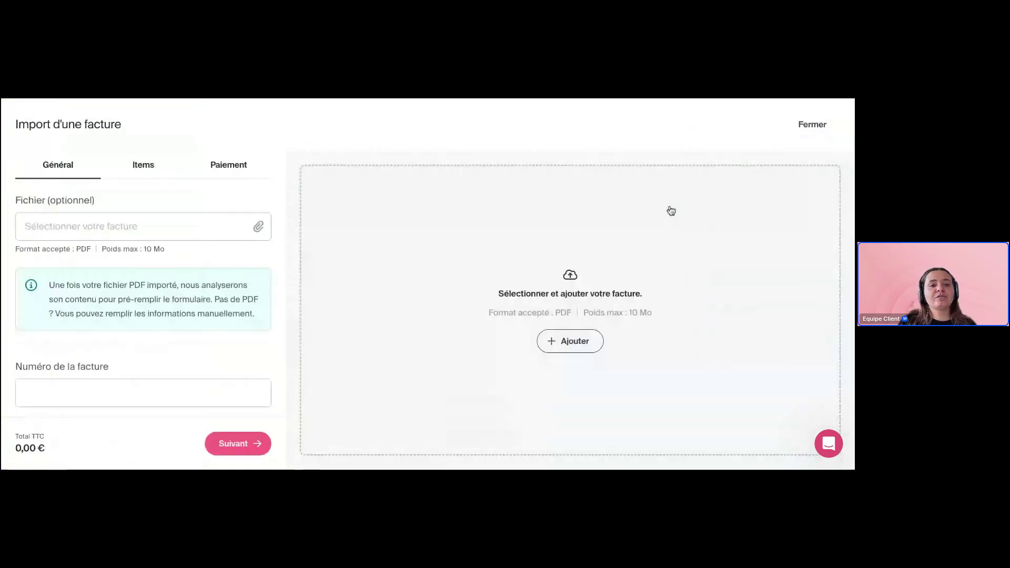
pyautogui.click(828, 122)
pyautogui.click(789, 122)
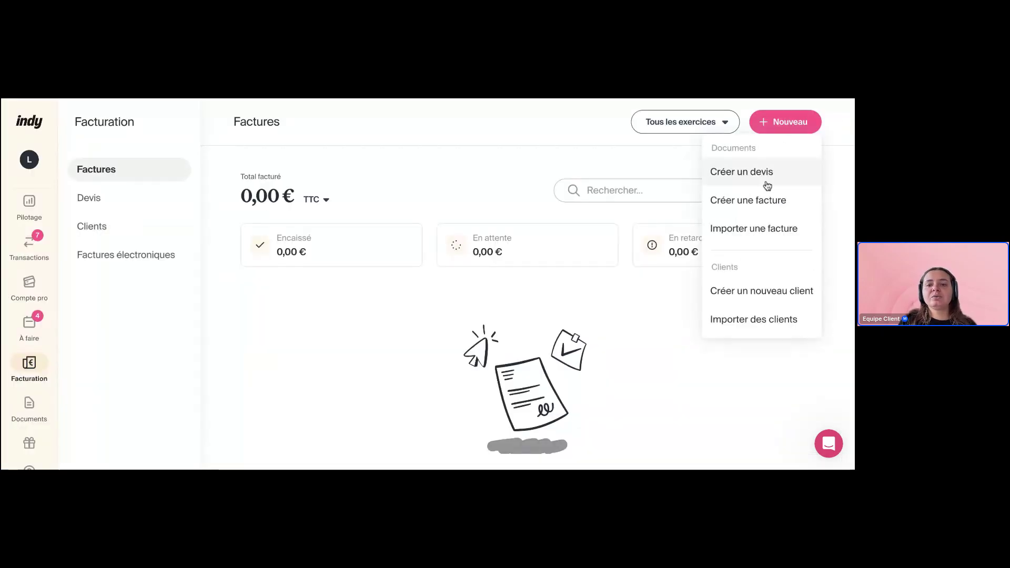
# Start a new invoice and choose the Latéral theme
pyautogui.click(763, 201)
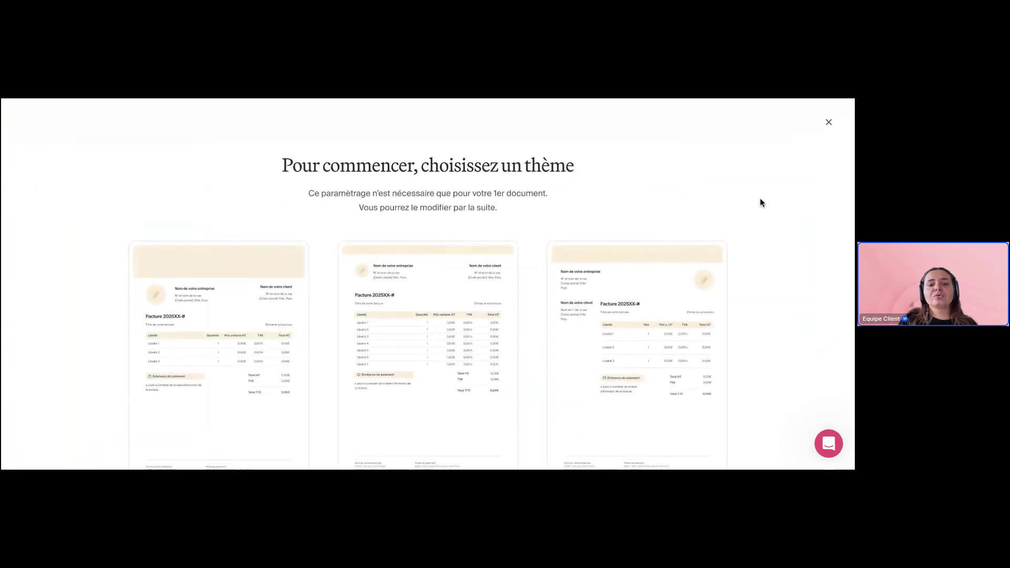
pyautogui.scroll(-2, 601, 172)
pyautogui.moveTo(205, 268)
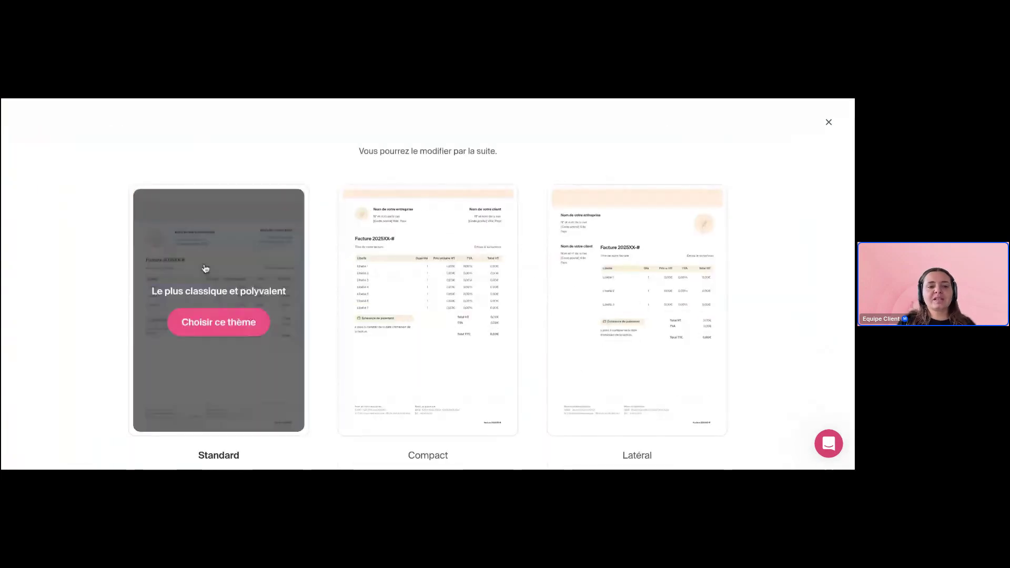
pyautogui.moveTo(612, 269)
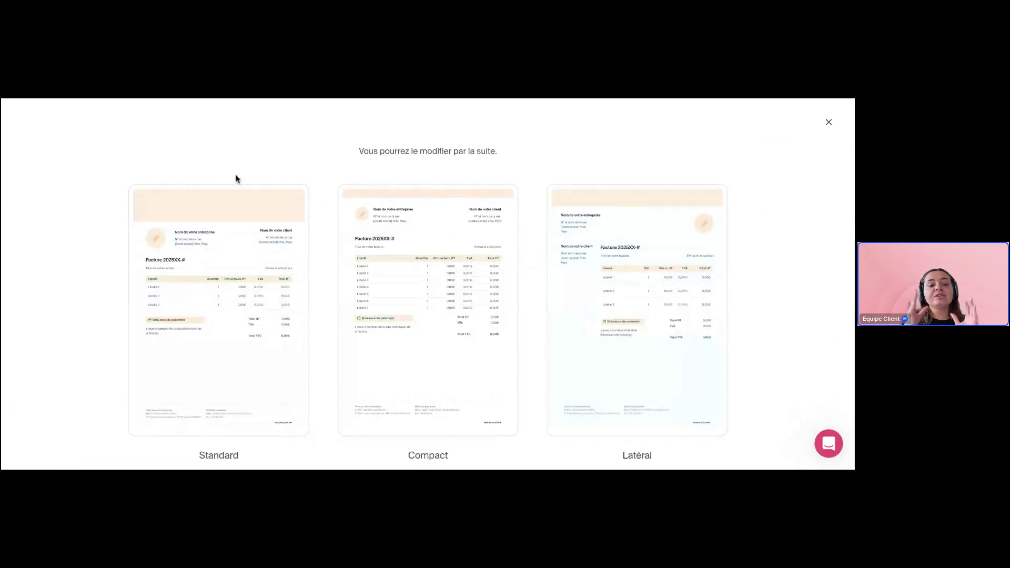
pyautogui.moveTo(637, 294)
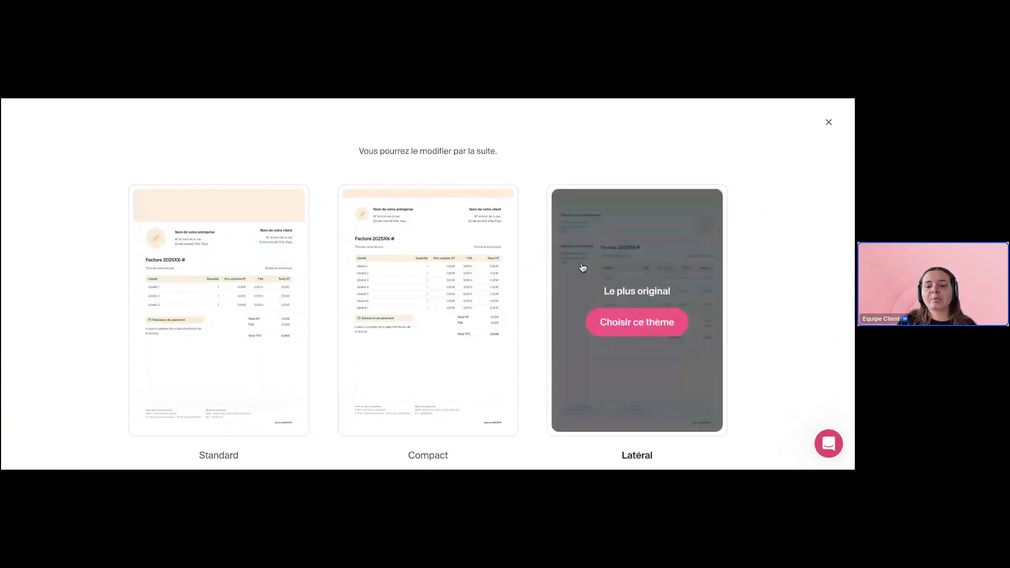
pyautogui.click(637, 322)
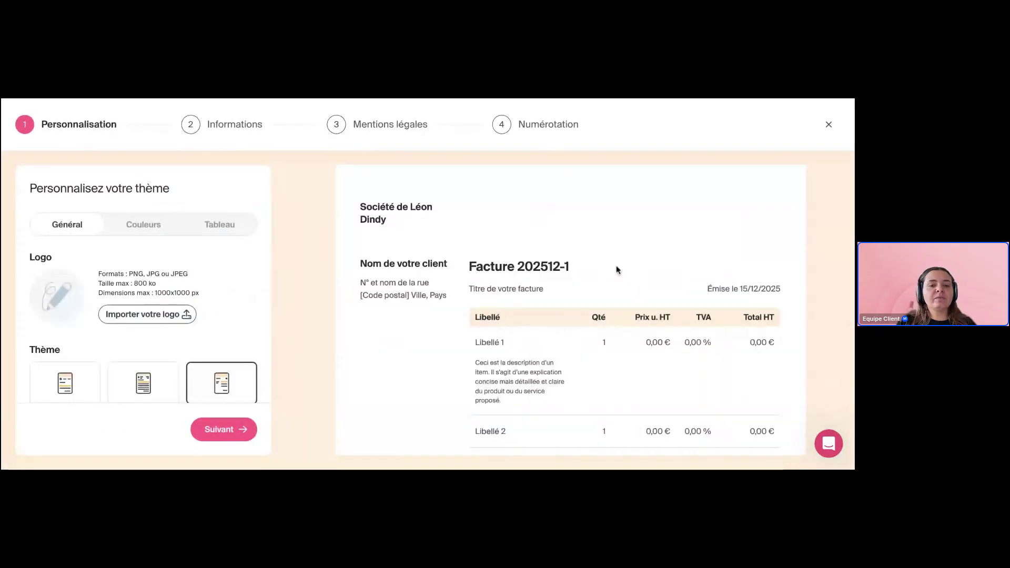
pyautogui.scroll(-1, 57, 272)
pyautogui.scroll(1, 57, 272)
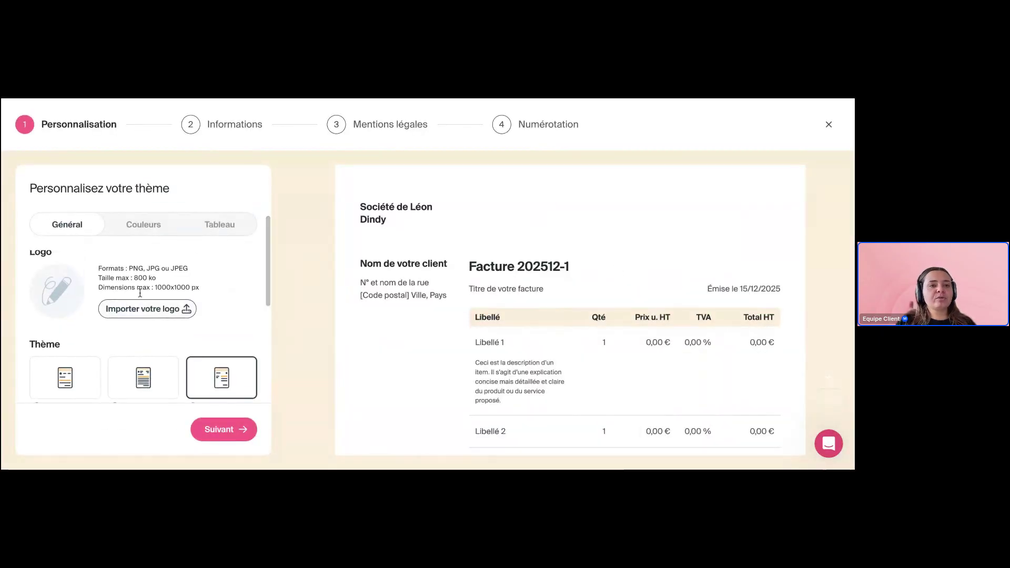
pyautogui.scroll(-4, 251, 296)
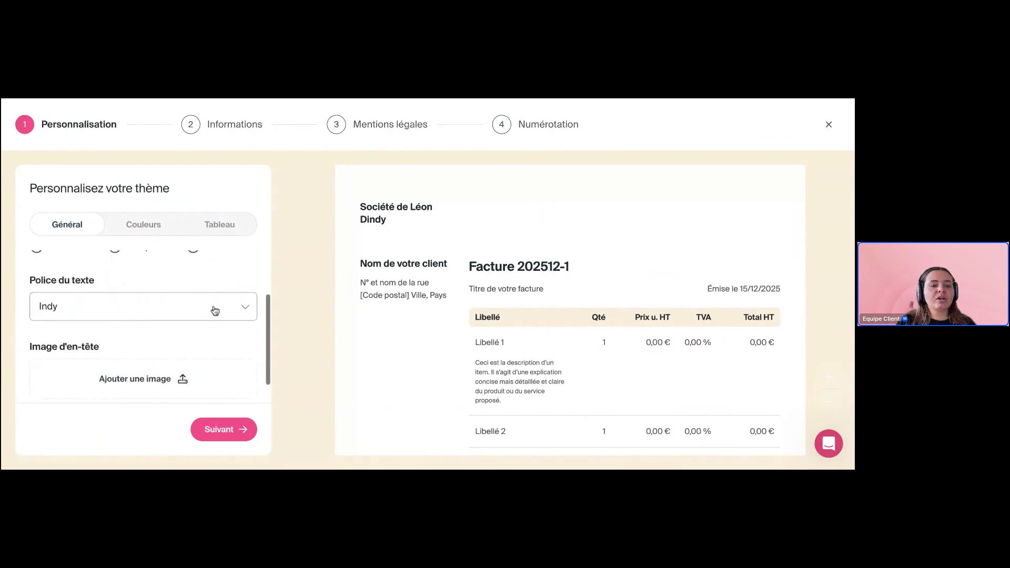
# Try the Lora font, then keep the invoice font as Indy
pyautogui.click(214, 311)
pyautogui.click(181, 253)
pyautogui.click(176, 306)
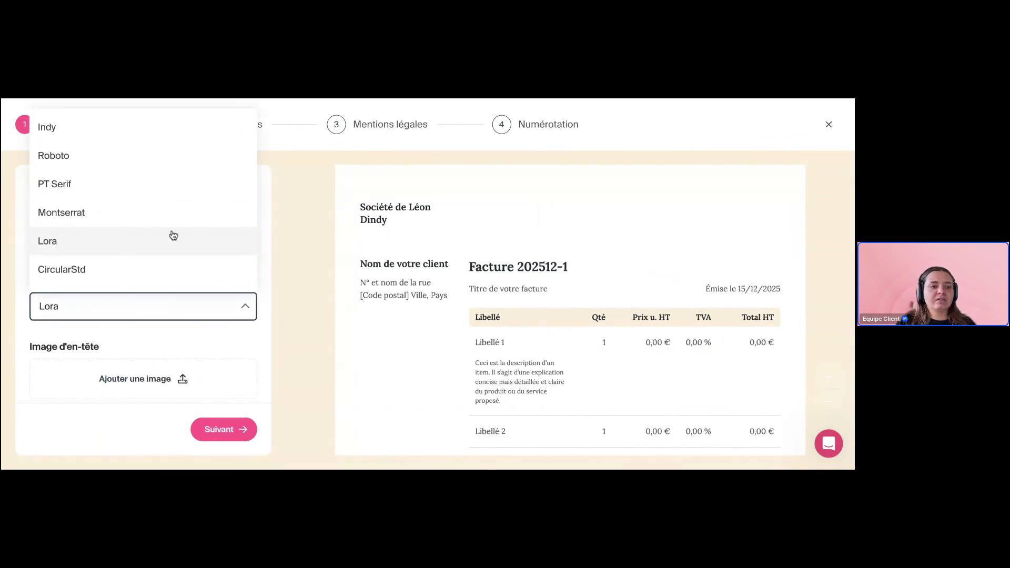
pyautogui.click(142, 132)
pyautogui.scroll(-1, 173, 304)
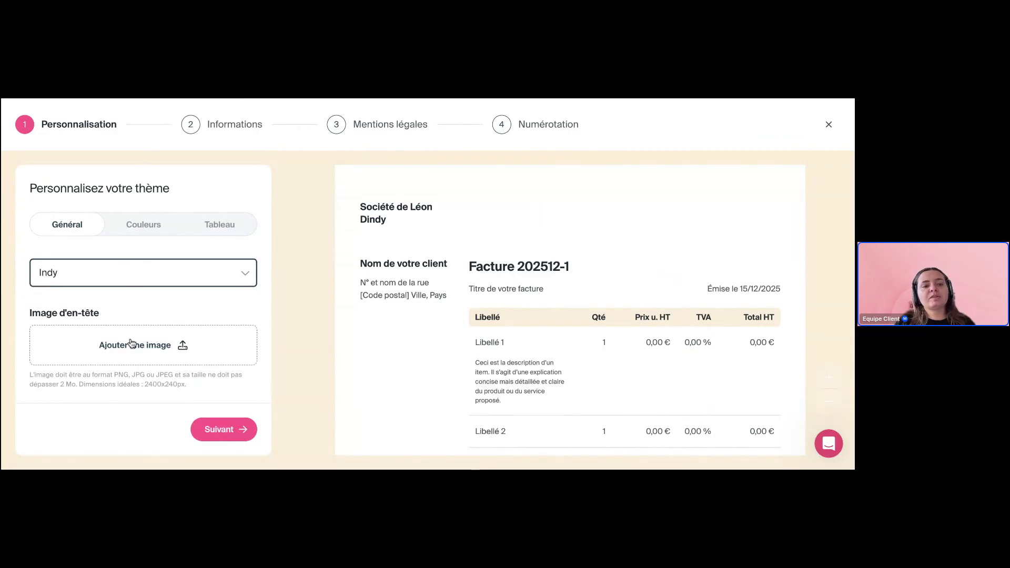
# After trying lavender, cyan and green, set the main invoice colour to peach
pyautogui.click(140, 225)
pyautogui.click(128, 285)
pyautogui.click(176, 289)
pyautogui.click(191, 293)
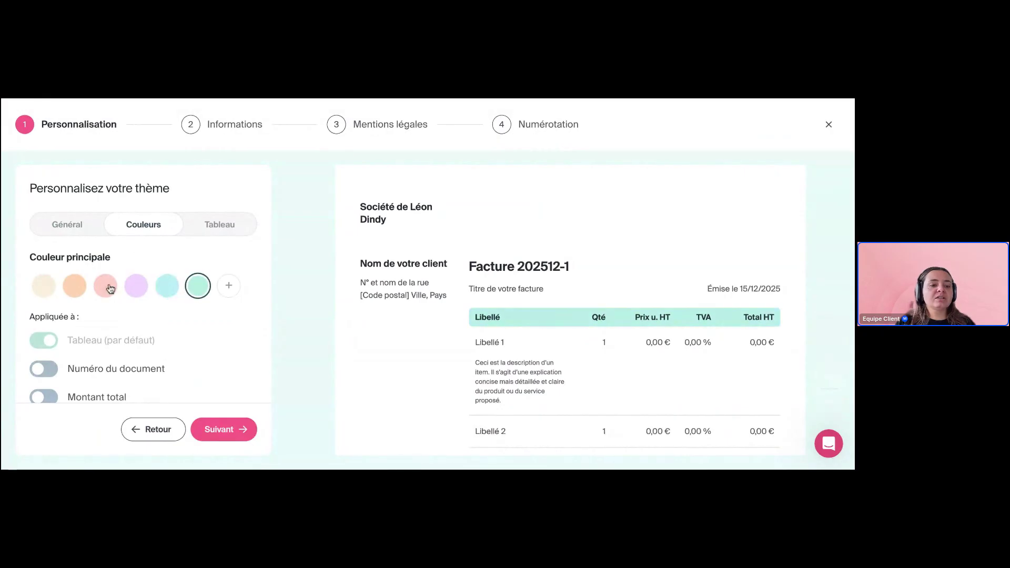
pyautogui.click(85, 287)
pyautogui.scroll(-2, 136, 325)
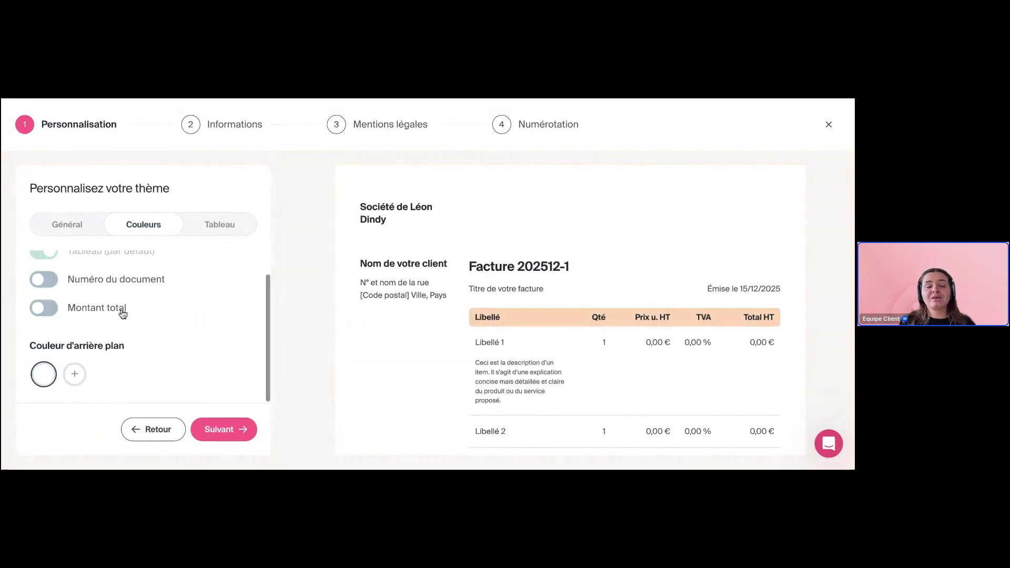
pyautogui.scroll(2, 122, 314)
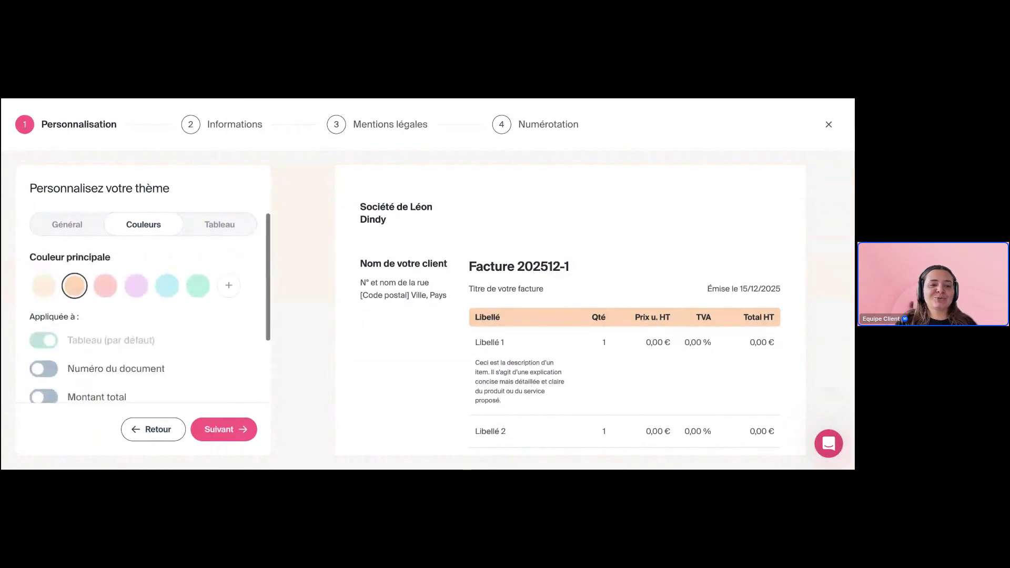
# Set the table to Classique style with 0% square corners and continue to Informations
pyautogui.click(216, 225)
pyautogui.scroll(-1, 107, 341)
pyautogui.moveTo(107, 339); pyautogui.dragTo(252, 339)
pyautogui.scroll(-3, 518, 341)
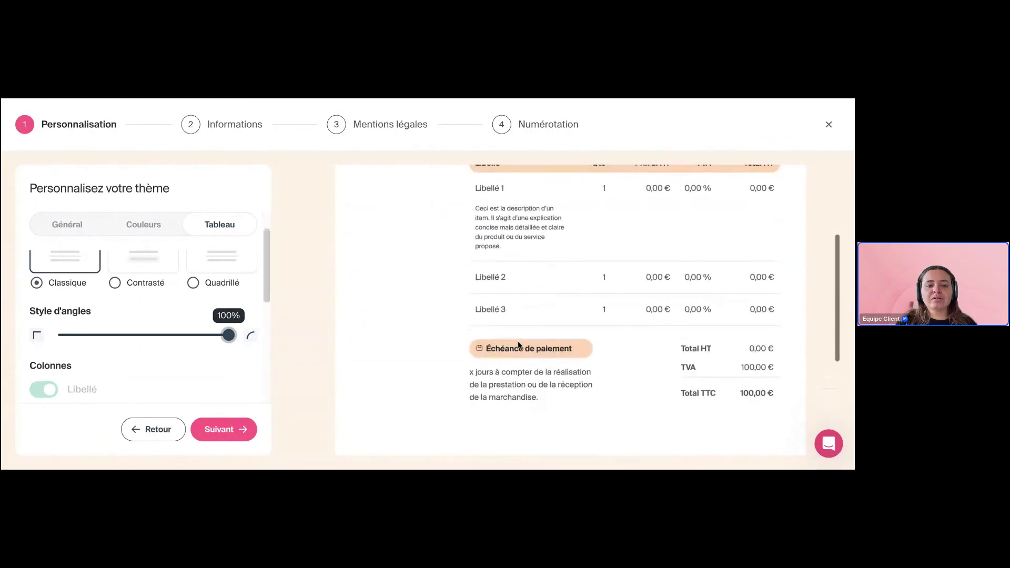
pyautogui.scroll(1, 214, 304)
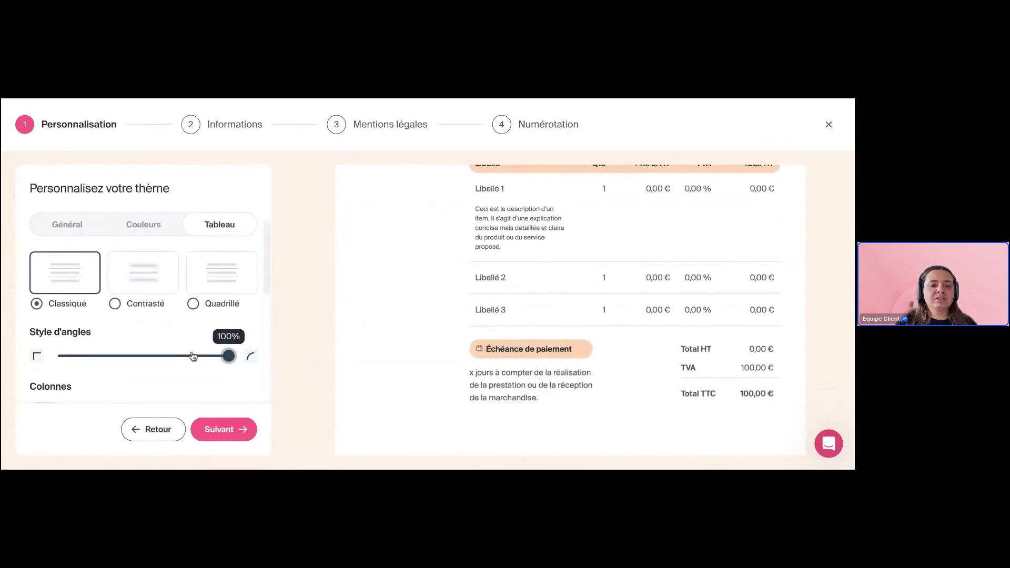
pyautogui.moveTo(228, 357); pyautogui.dragTo(58, 357)
pyautogui.click(141, 278)
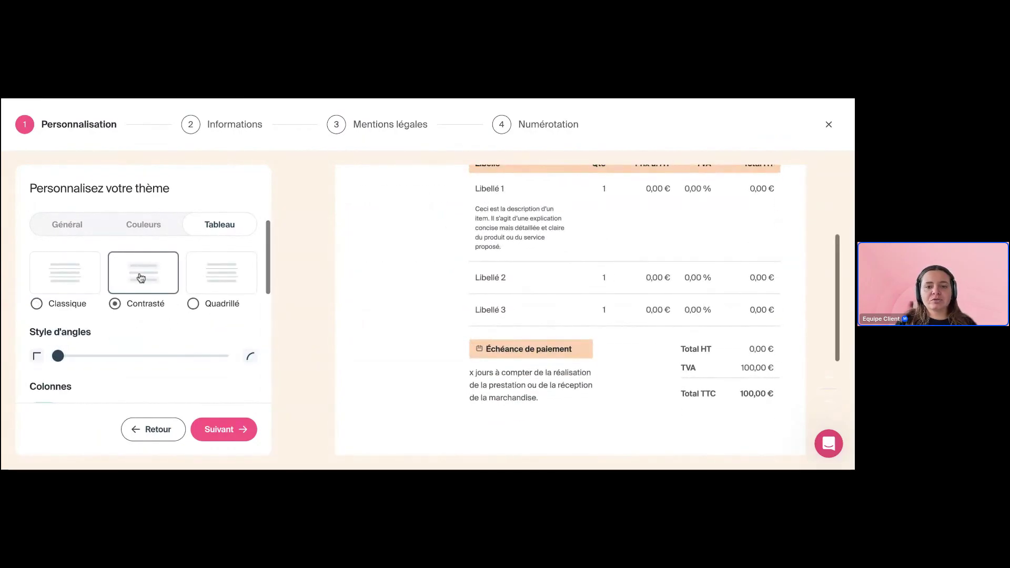
pyautogui.click(215, 281)
pyautogui.click(56, 284)
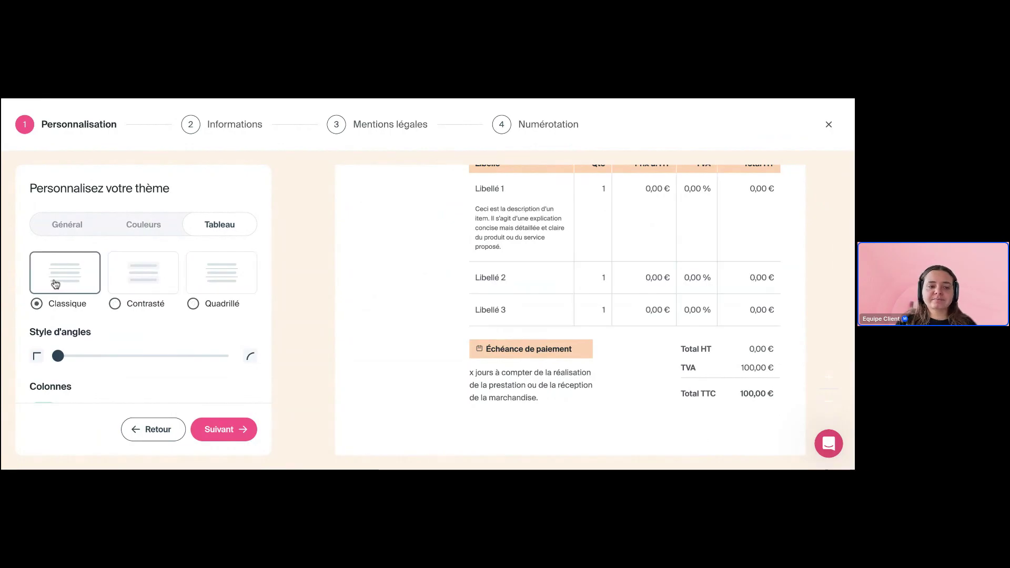
pyautogui.scroll(-2, 136, 316)
pyautogui.scroll(-3, 137, 315)
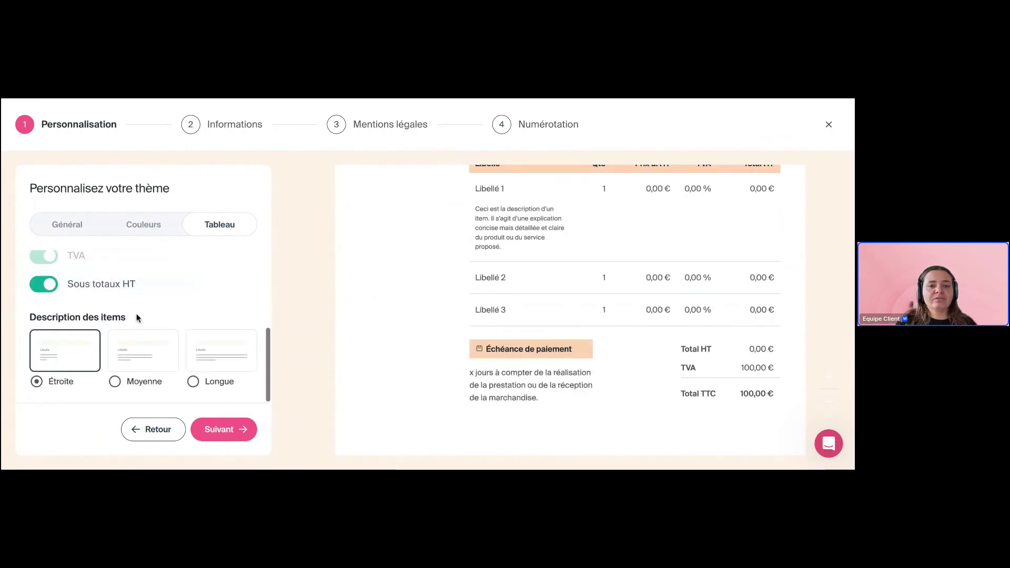
pyautogui.scroll(3, 136, 314)
pyautogui.click(239, 428)
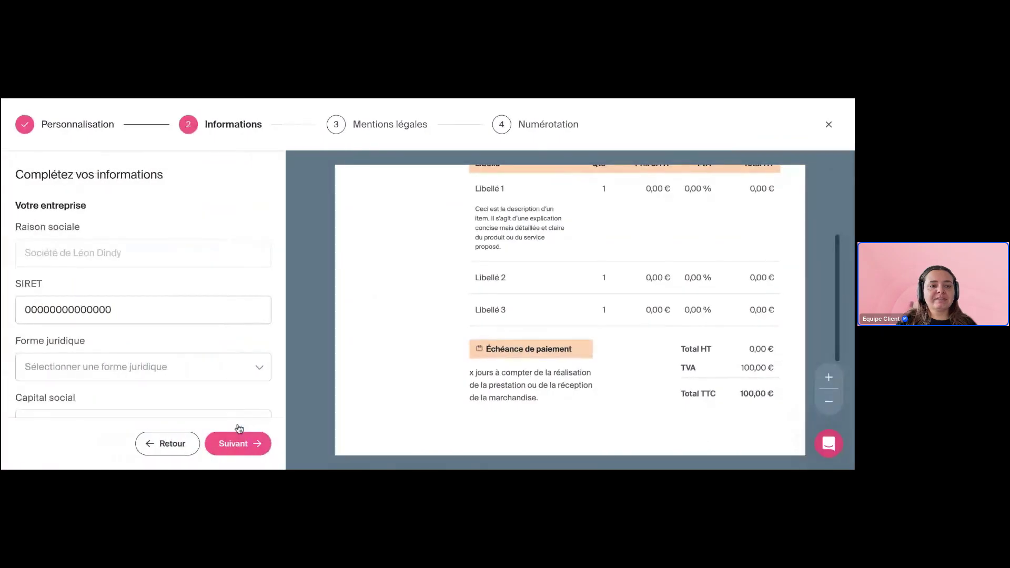
# Set the company's legal form to SAS and go to the share capital field
pyautogui.scroll(-2, 157, 272)
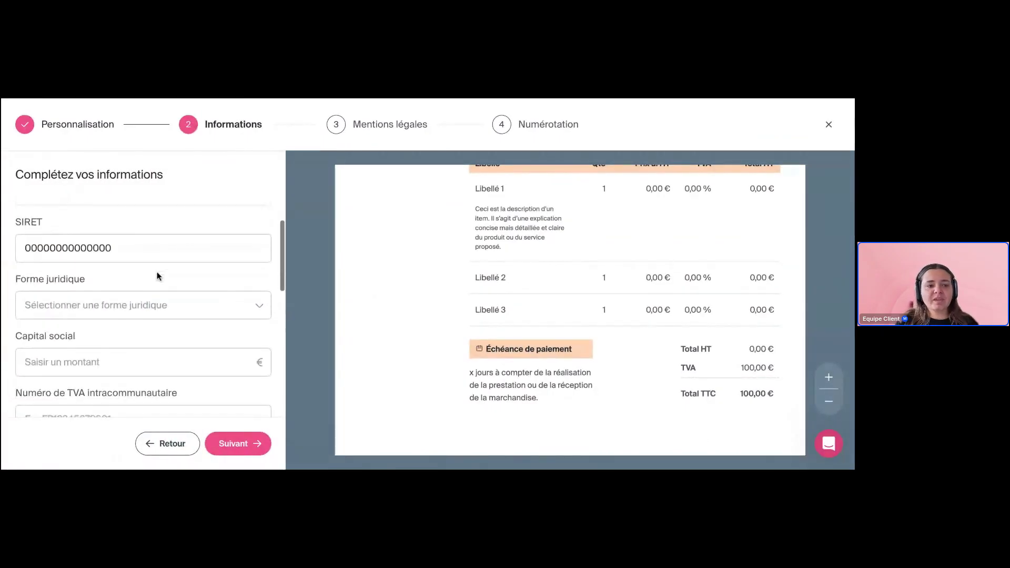
pyautogui.scroll(-2, 135, 243)
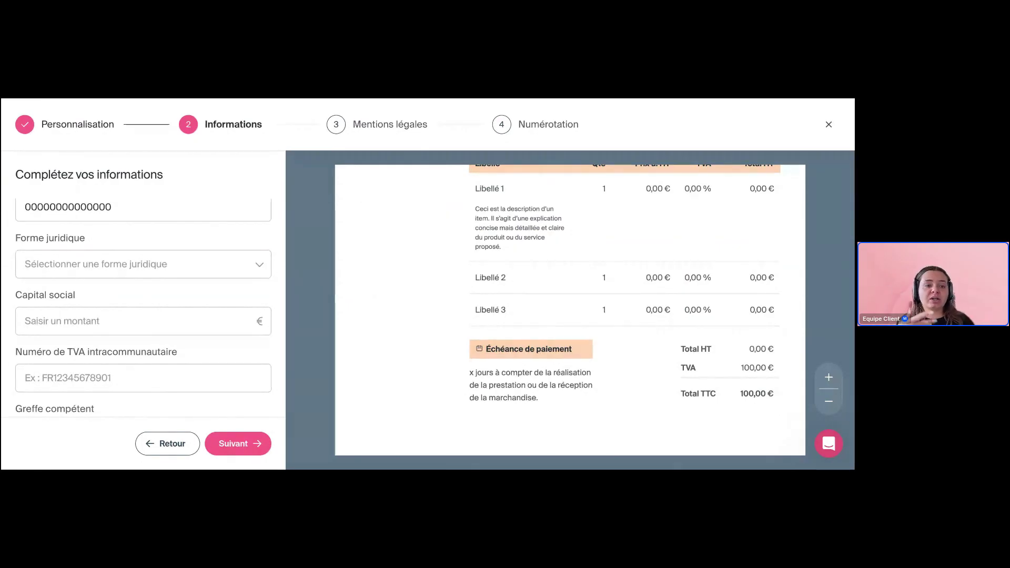
pyautogui.click(138, 260)
pyautogui.click(136, 298)
pyautogui.click(156, 311)
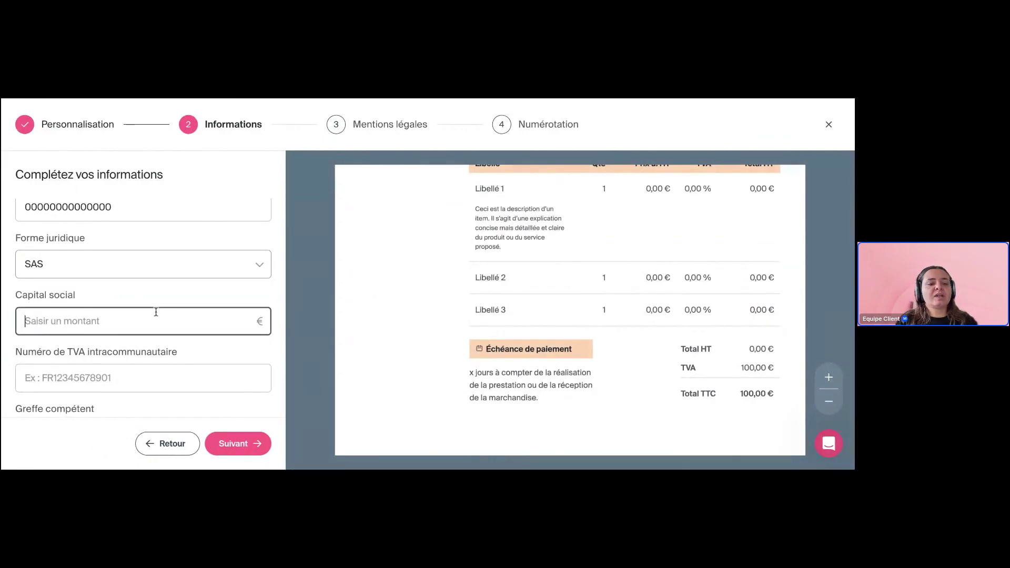
# Browse the registry court, head-office address and registration department fields without filling them
pyautogui.scroll(-3, 236, 355)
pyautogui.click(213, 301)
pyautogui.click(213, 331)
pyautogui.scroll(-2, 214, 337)
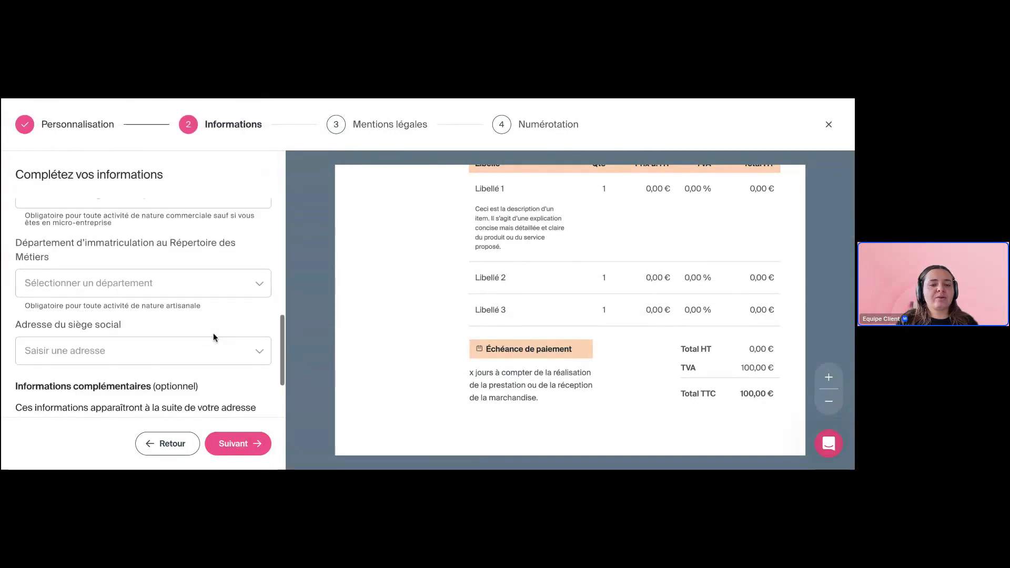
pyautogui.scroll(-2, 214, 335)
pyautogui.scroll(10, 215, 335)
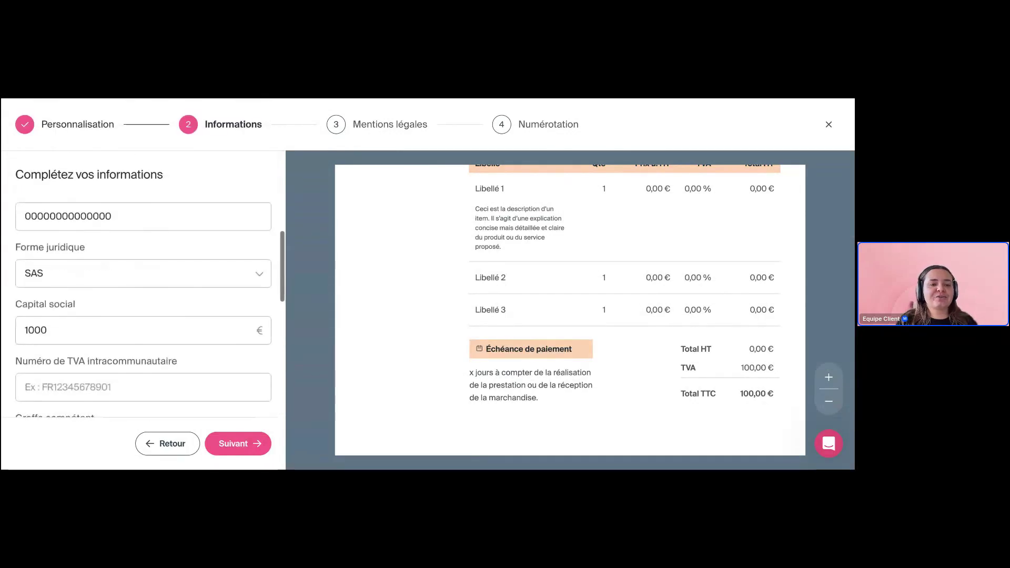
pyautogui.scroll(-3, 219, 377)
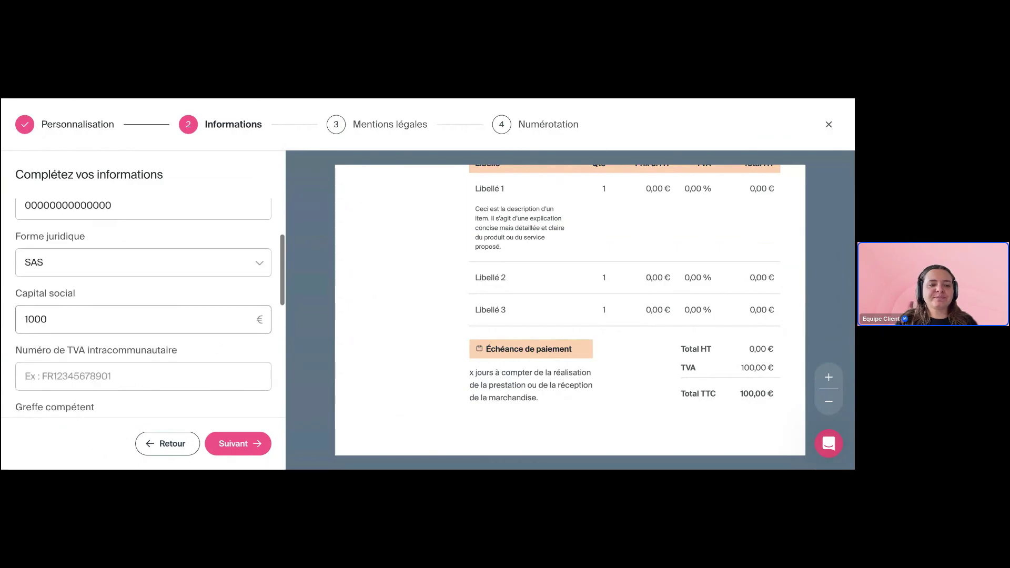
pyautogui.scroll(-7, 219, 376)
pyautogui.scroll(2, 218, 371)
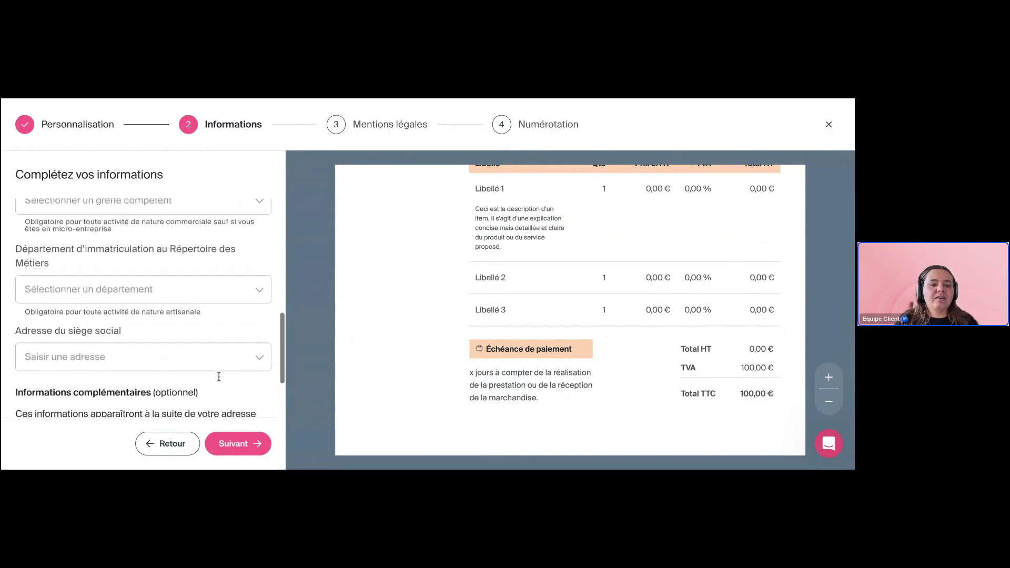
pyautogui.click(217, 366)
pyautogui.click(202, 331)
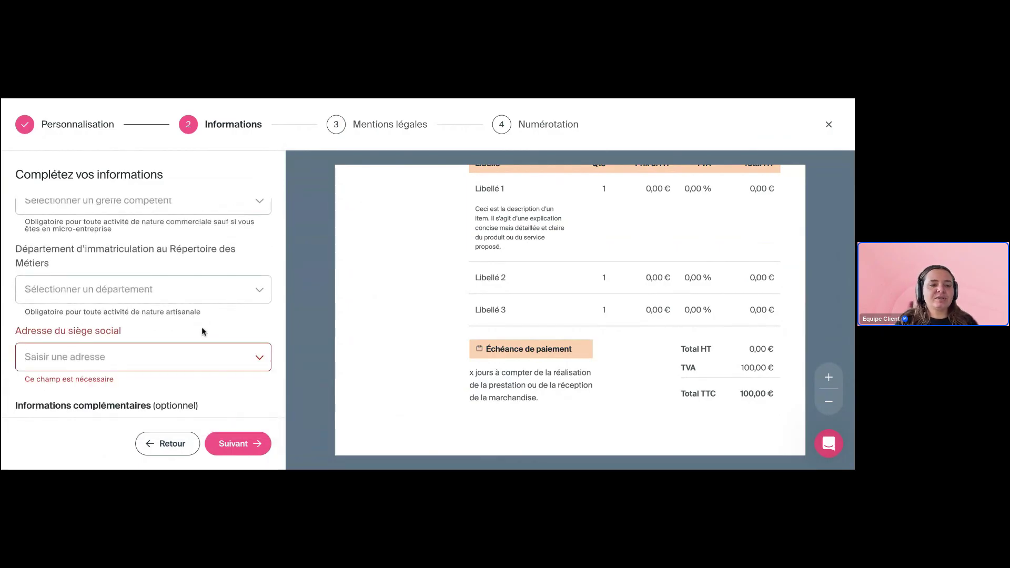
pyautogui.click(183, 289)
pyautogui.scroll(3, 175, 266)
pyautogui.scroll(5, 174, 263)
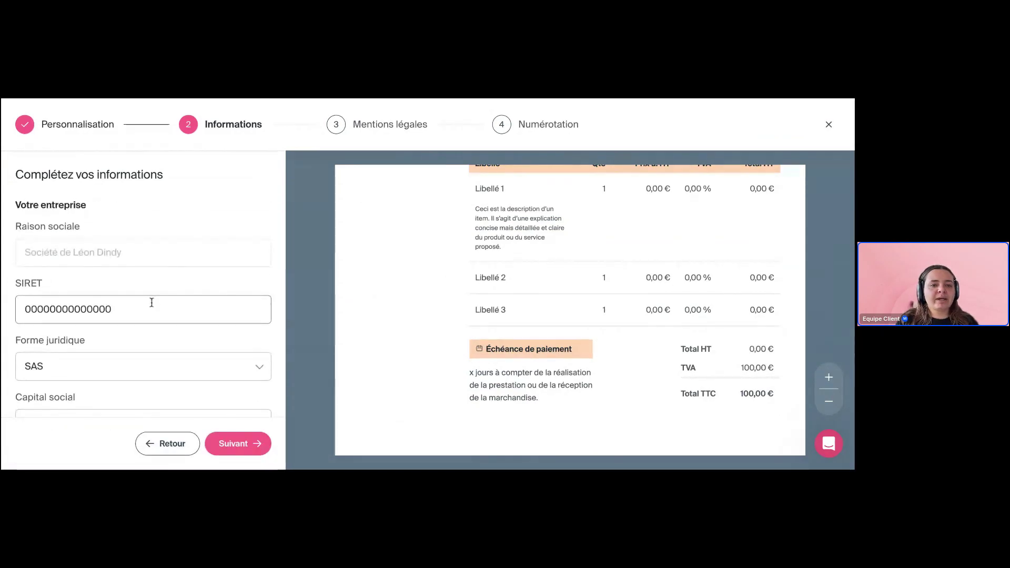
pyautogui.scroll(-3, 152, 300)
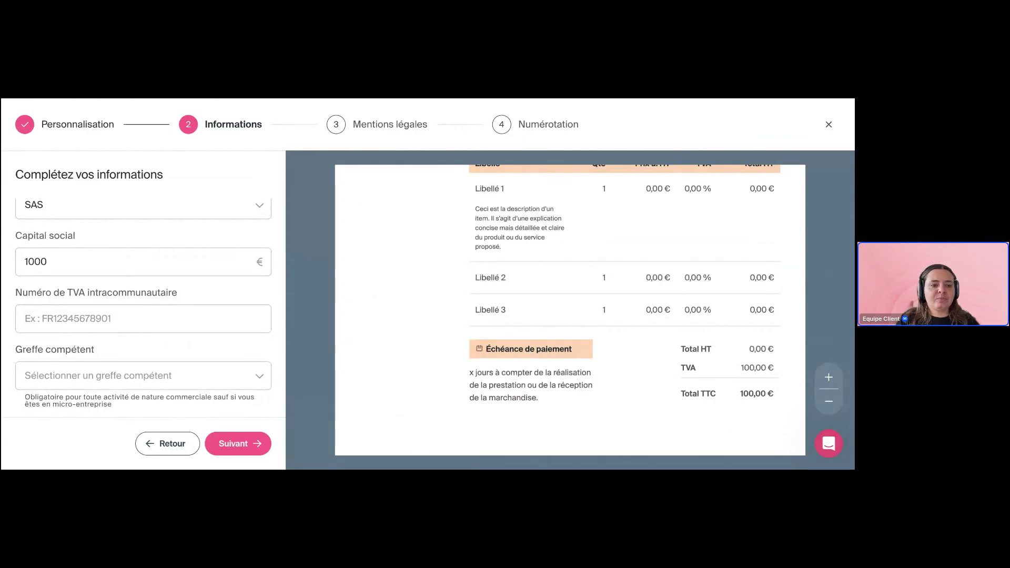
pyautogui.scroll(1, 113, 325)
# Paste the intra-EU VAT number and replace the SIRET with the full 14-digit number
pyautogui.click(109, 328)
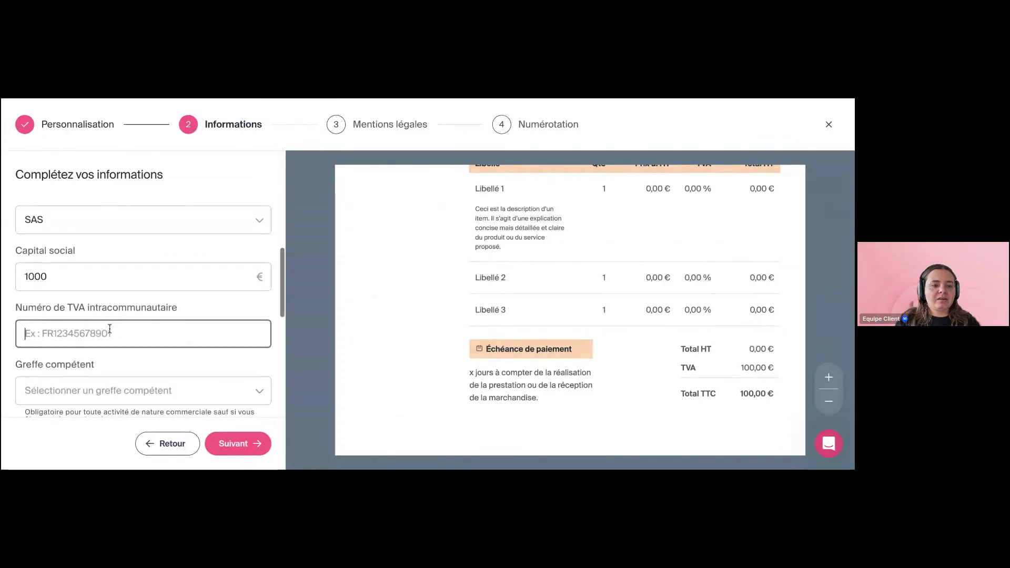
pyautogui.hotkey('ctrl', 'v')
pyautogui.scroll(5, 109, 328)
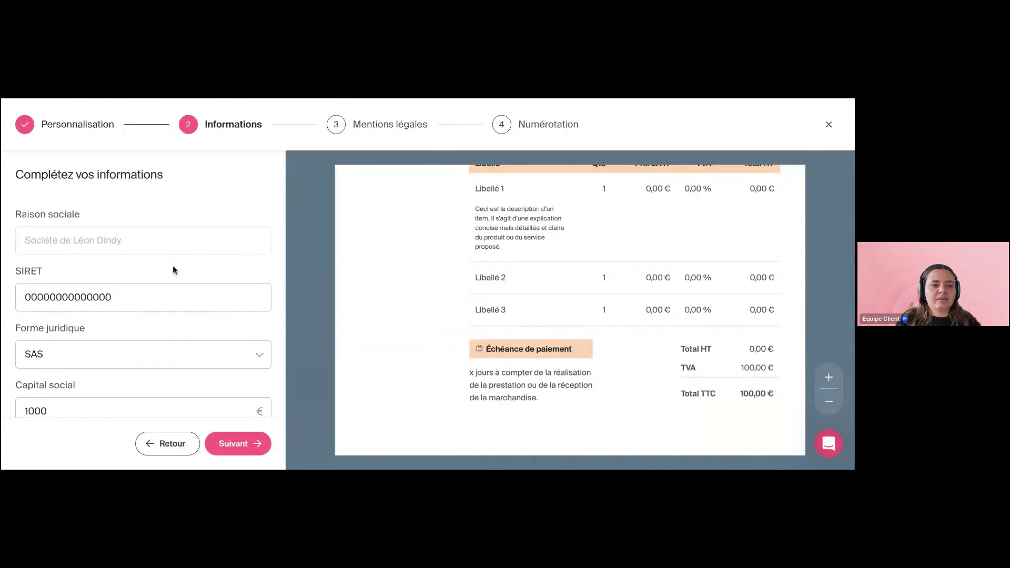
pyautogui.click(179, 298)
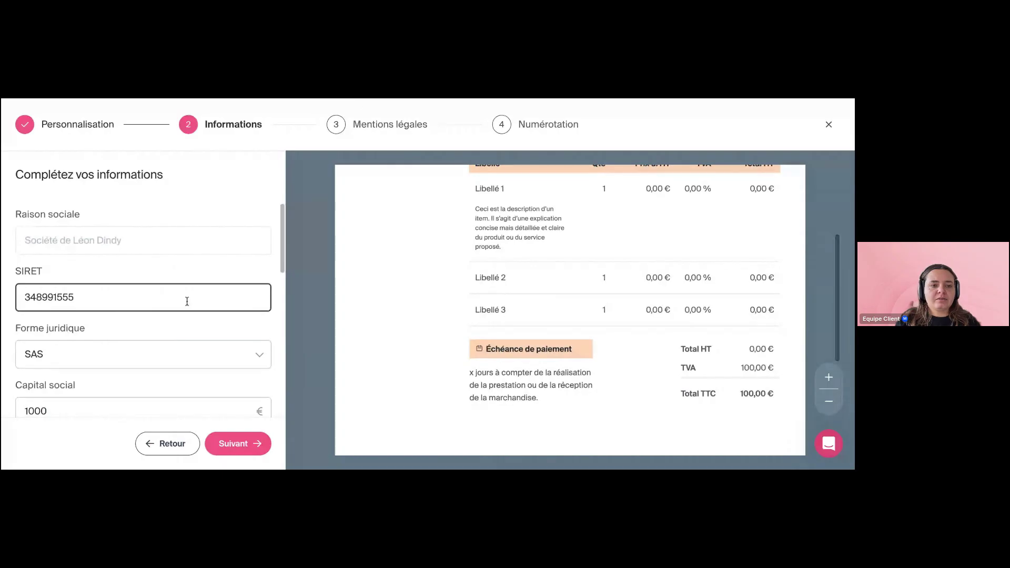
pyautogui.click(282, 132)
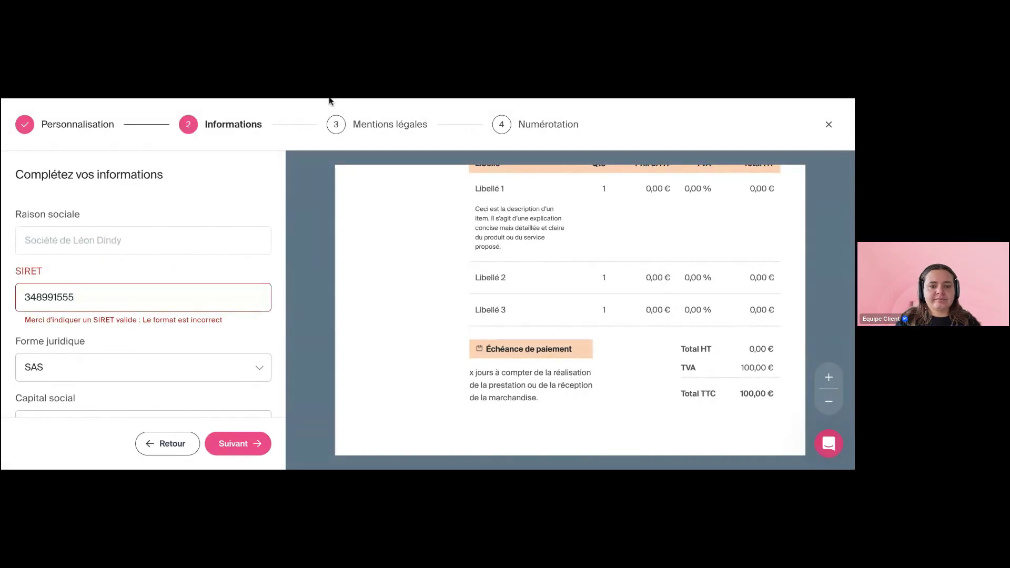
pyautogui.doubleClick(124, 295)
pyautogui.hotkey('ctrl', 'v')
# Start typing the head-office address in Adresse du siège social
pyautogui.scroll(-4, 152, 327)
pyautogui.scroll(-2, 152, 327)
pyautogui.scroll(-3, 147, 287)
pyautogui.click(153, 332)
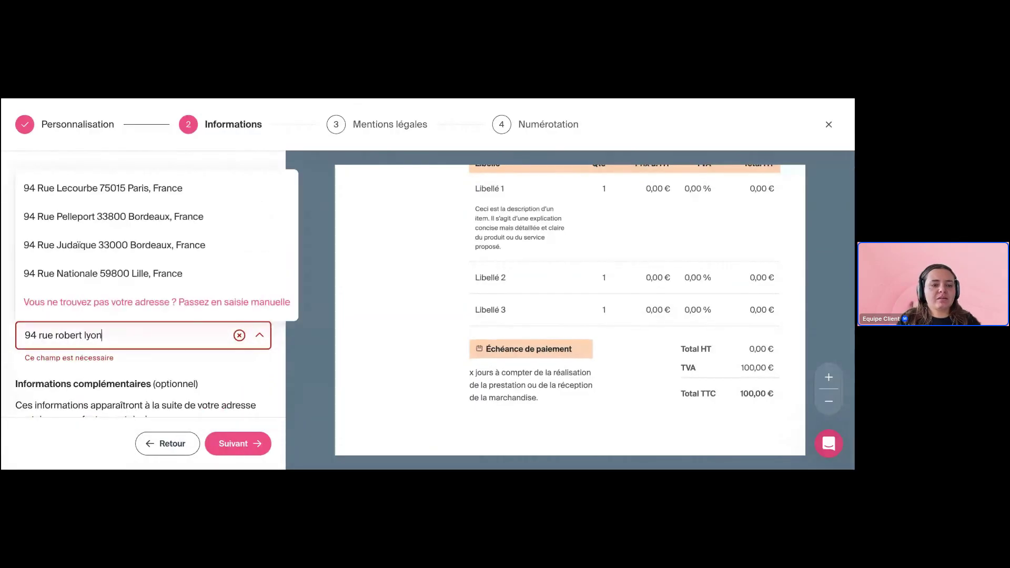
# Complete the head-office address from the suggestions and continue to the legal mentions step
pyautogui.click(126, 367)
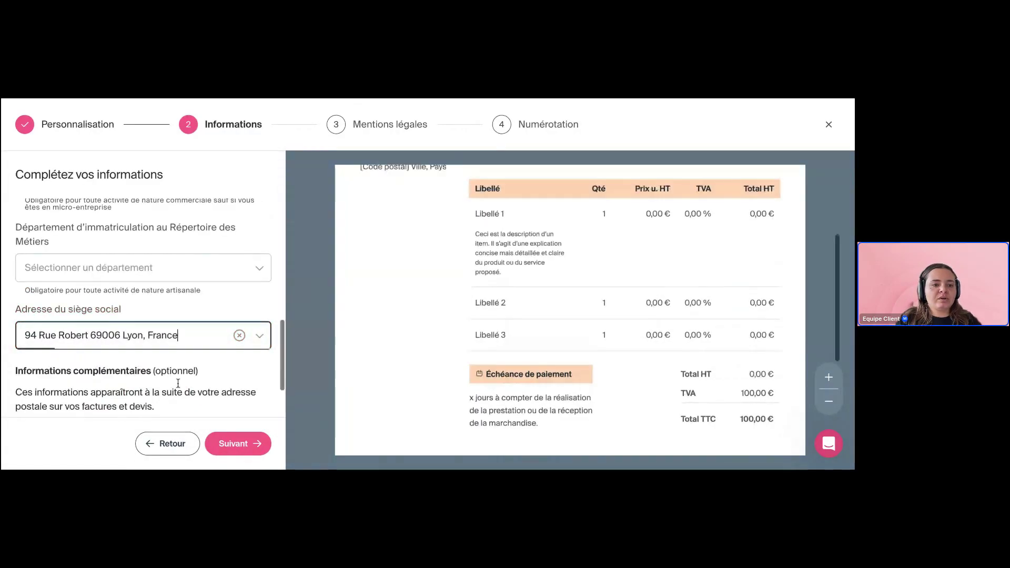
pyautogui.scroll(-2, 210, 400)
pyautogui.click(249, 444)
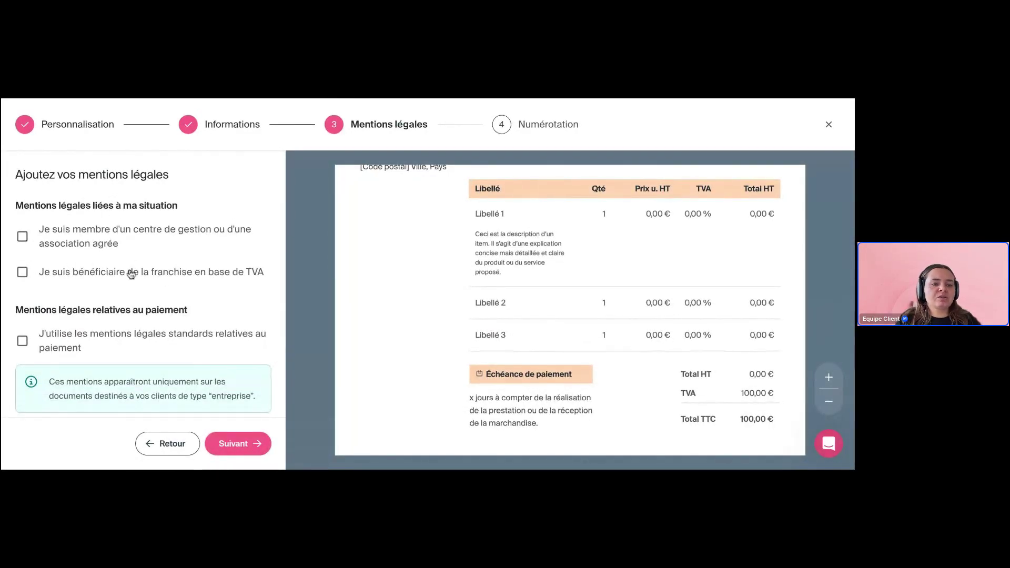
pyautogui.scroll(-2, 105, 273)
pyautogui.scroll(1, 105, 273)
pyautogui.scroll(-1, 106, 273)
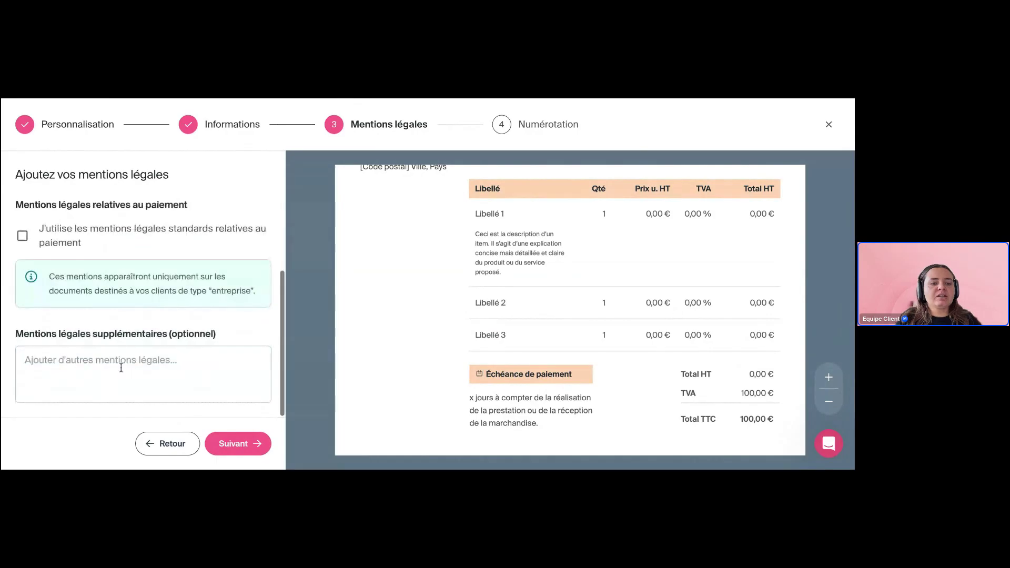
pyautogui.scroll(-2, 450, 348)
# Add 'TEXTE' as an extra legal mention and finish the setup past the numbering step
pyautogui.click(226, 362)
pyautogui.write('TEXTE')
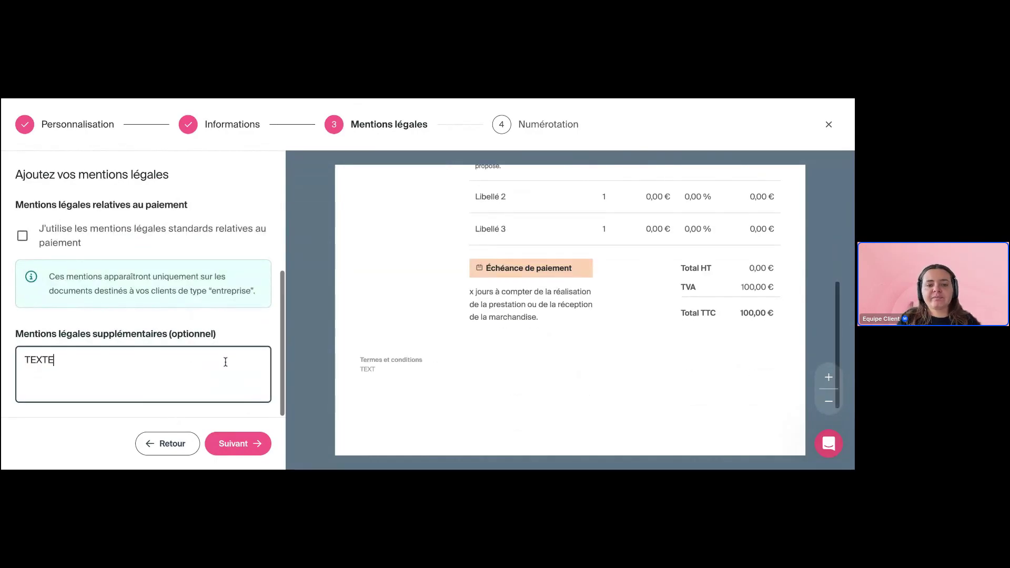
pyautogui.moveTo(381, 369); pyautogui.dragTo(352, 372)
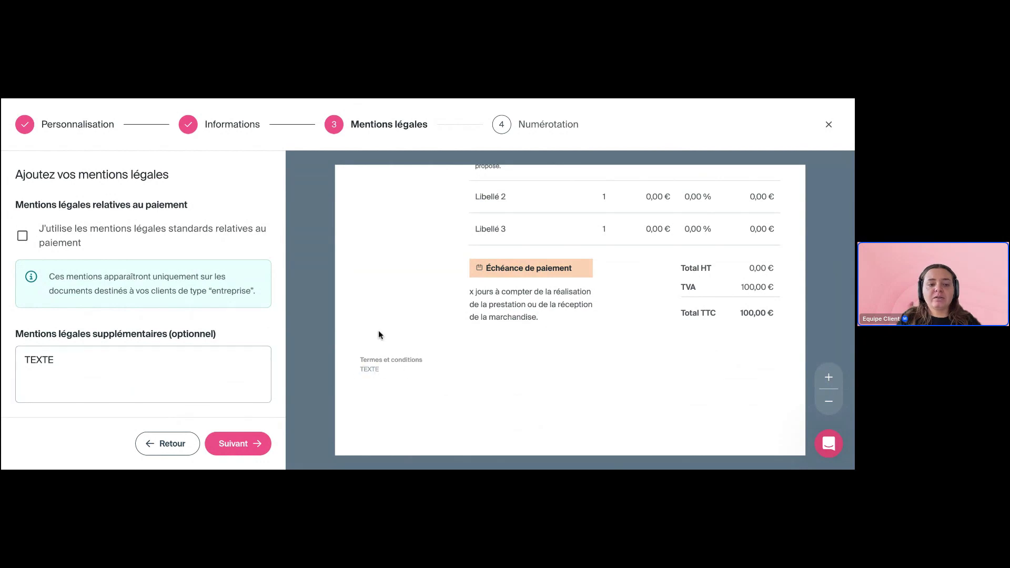
pyautogui.click(235, 445)
pyautogui.scroll(-3, 191, 318)
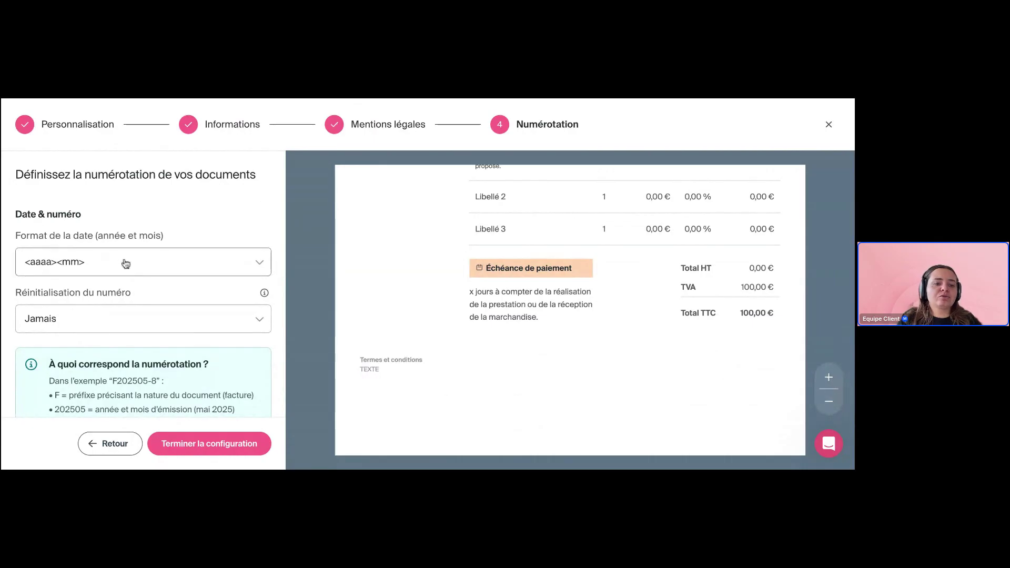
pyautogui.scroll(-1, 202, 289)
pyautogui.scroll(1, 203, 290)
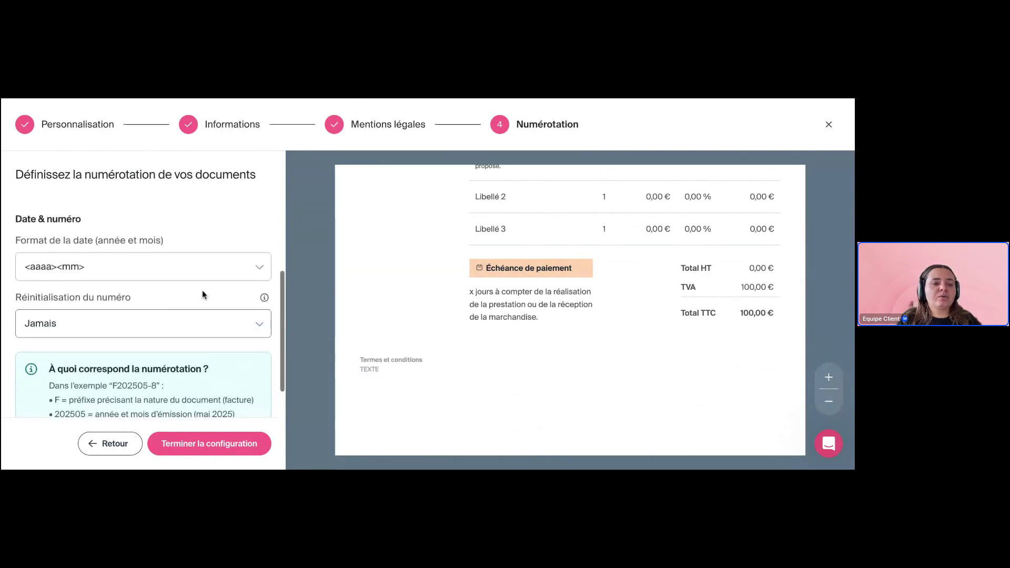
pyautogui.scroll(-1, 203, 318)
pyautogui.click(194, 449)
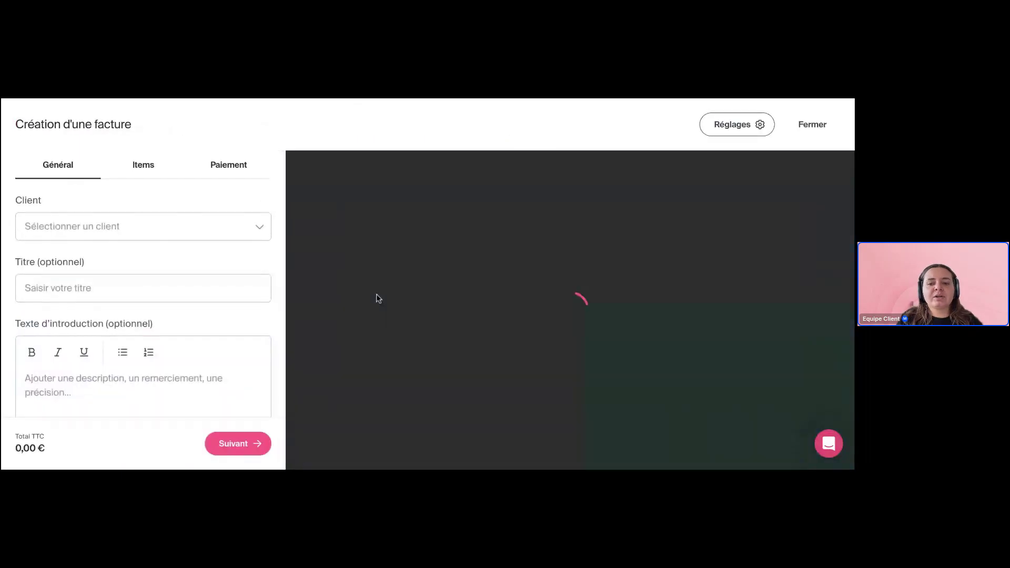
# Choose CARREFOUR as the invoice's client
pyautogui.scroll(-2, 314, 275)
pyautogui.scroll(2, 313, 275)
pyautogui.click(202, 235)
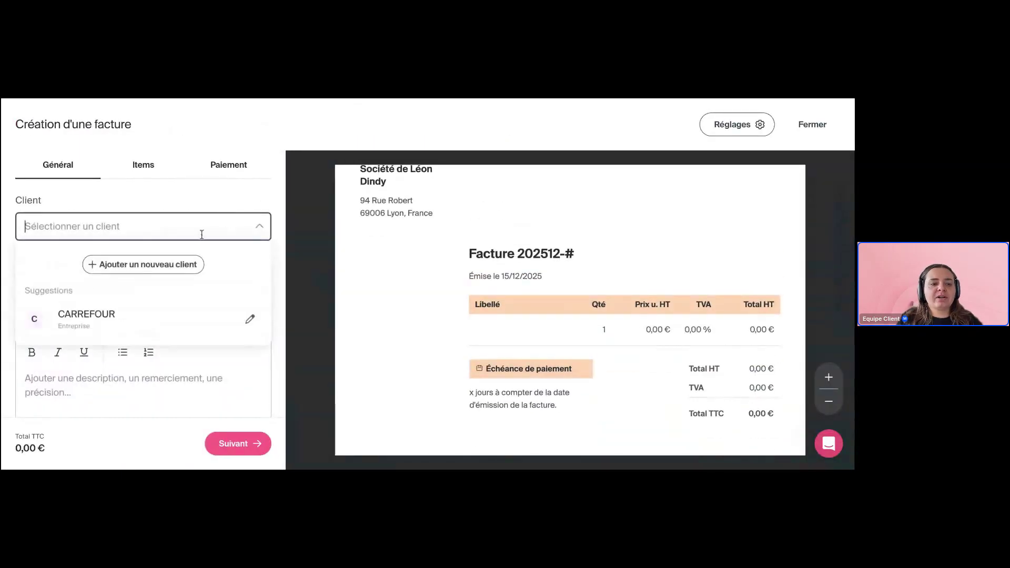
pyautogui.click(105, 321)
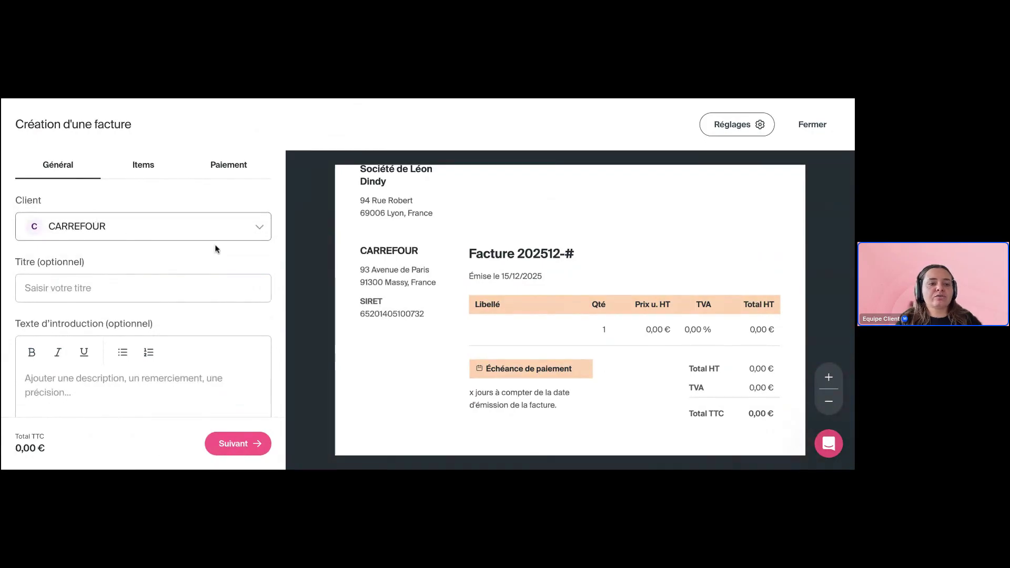
# Title the invoice 'TITRE' with introduction 'TEXTE d'interduction' and move on to the items
pyautogui.scroll(-1, 211, 258)
pyautogui.click(169, 270)
pyautogui.write('TITRE')
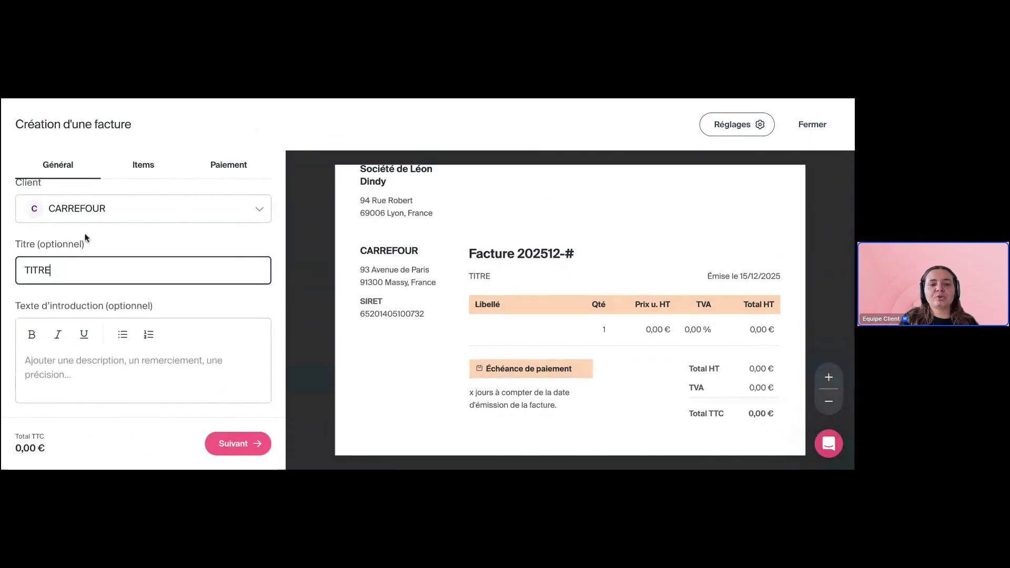
pyautogui.moveTo(494, 268); pyautogui.dragTo(466, 279)
pyautogui.click(499, 280)
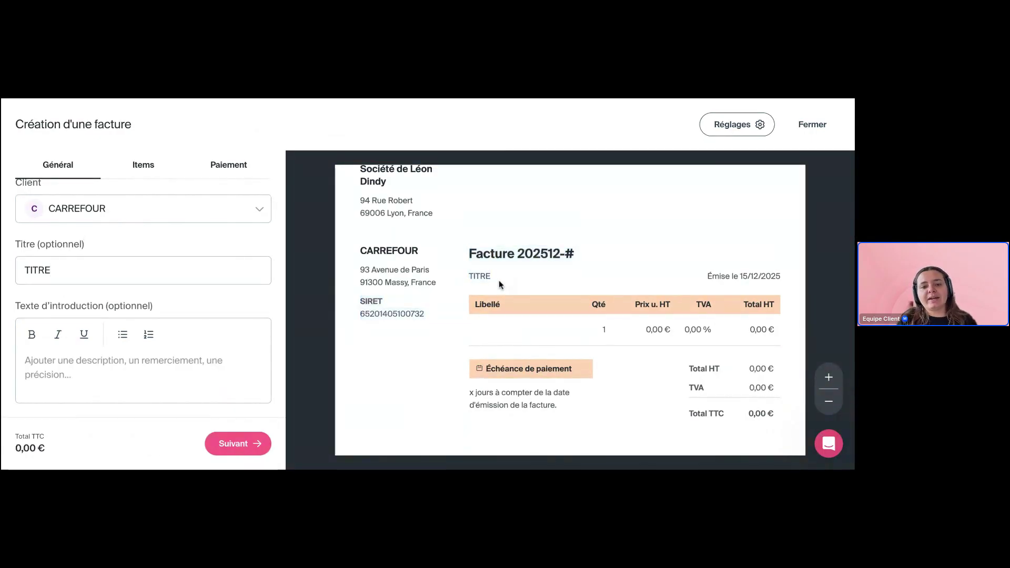
pyautogui.click(127, 370)
pyautogui.write("TEXTE d'")
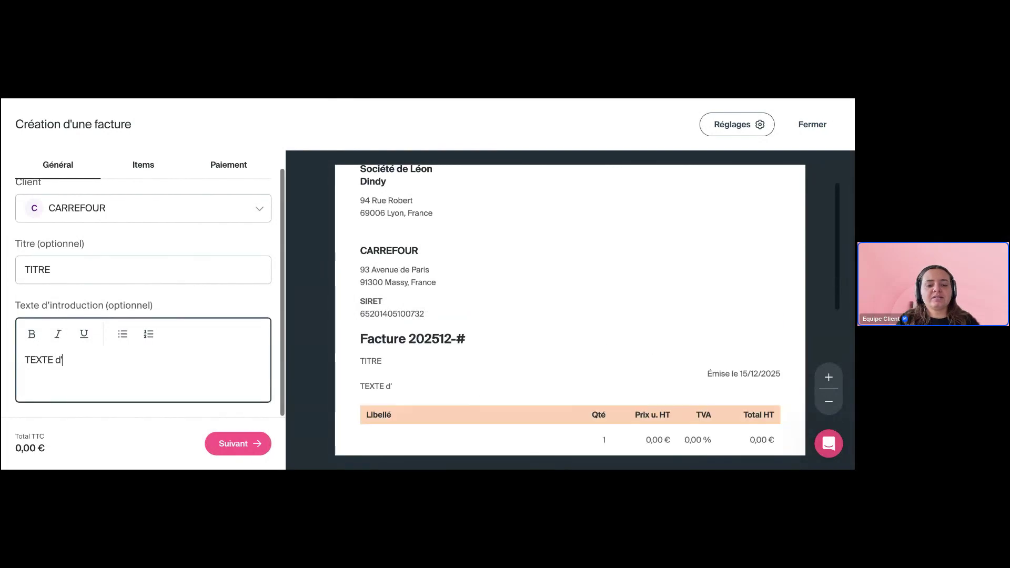
pyautogui.write('interduction')
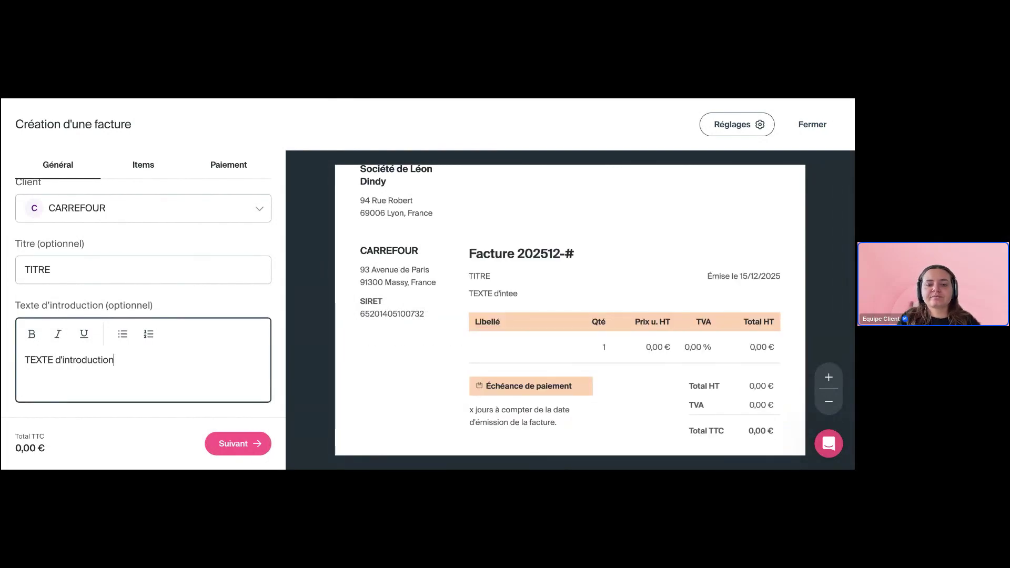
pyautogui.click(232, 444)
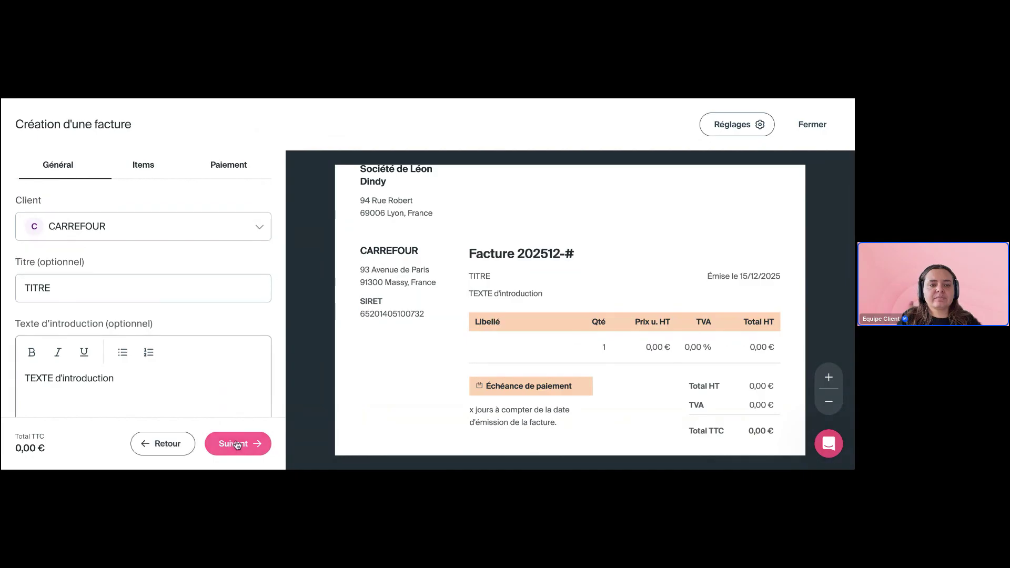
pyautogui.click(176, 259)
# Name the item 'Prestation de service', set its nature to Prestation de service, and describe it as 'description'
pyautogui.write('Prestat')
pyautogui.write('ion de service')
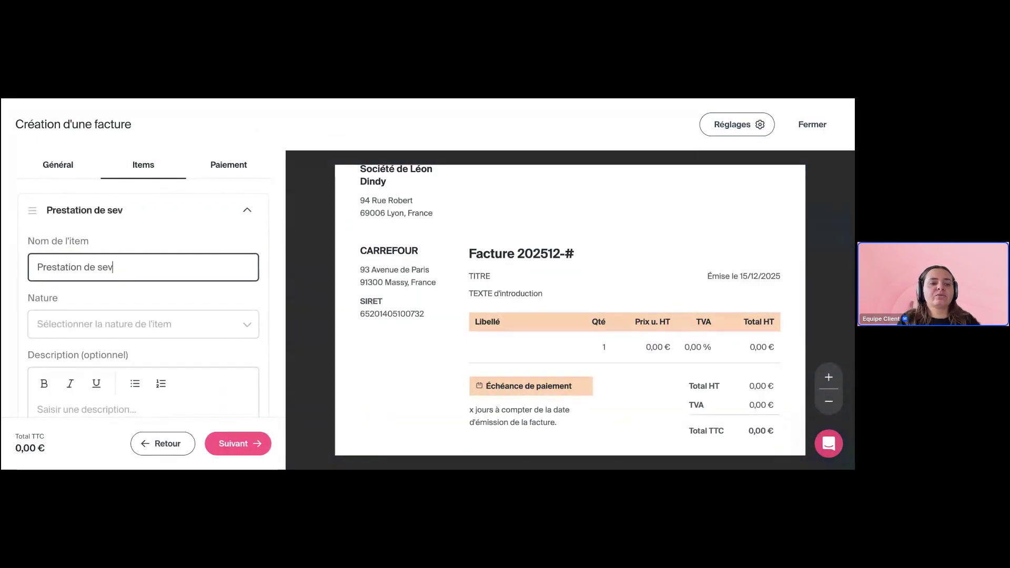
pyautogui.click(194, 323)
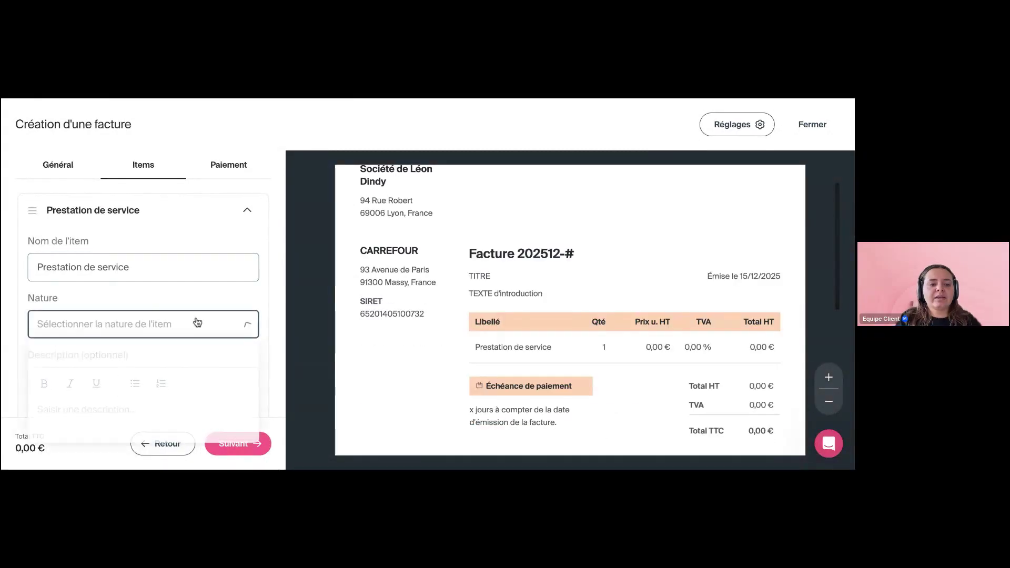
pyautogui.click(124, 351)
pyautogui.scroll(-2, 255, 342)
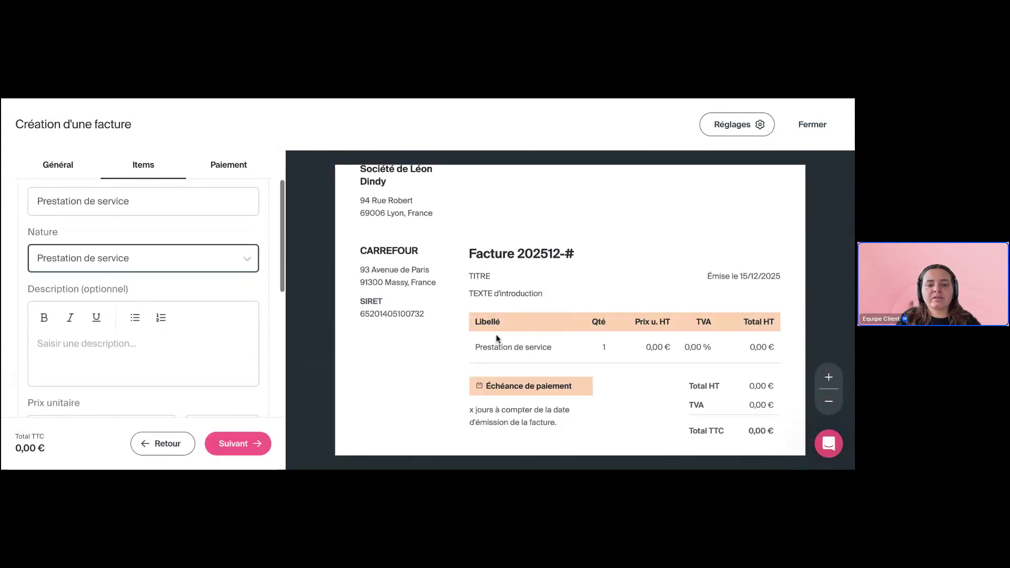
pyautogui.click(176, 348)
pyautogui.scroll(-1, 149, 345)
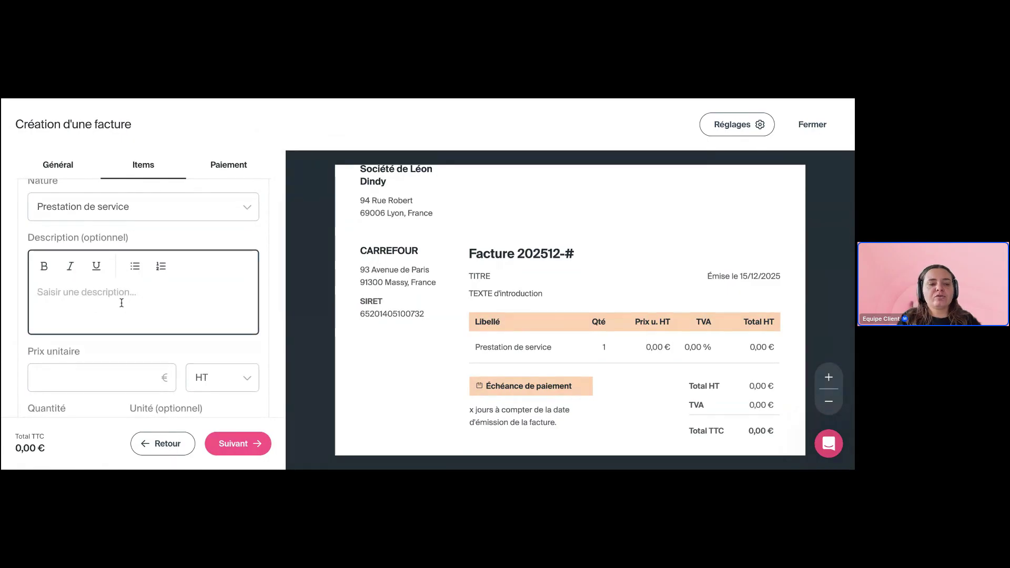
pyautogui.write('description')
# Price the item at 100 € TTC with a 20% VAT rate
pyautogui.scroll(-2, 128, 336)
pyautogui.click(112, 275)
pyautogui.write('100')
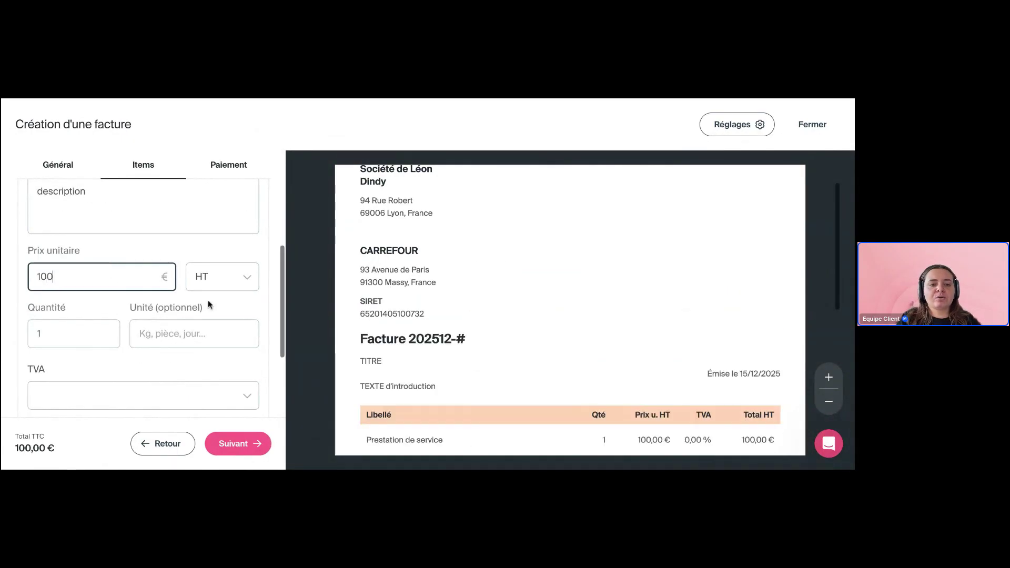
pyautogui.click(240, 279)
pyautogui.click(219, 338)
pyautogui.click(133, 281)
pyautogui.press('BackSpace')
pyautogui.write('00')
pyautogui.click(146, 396)
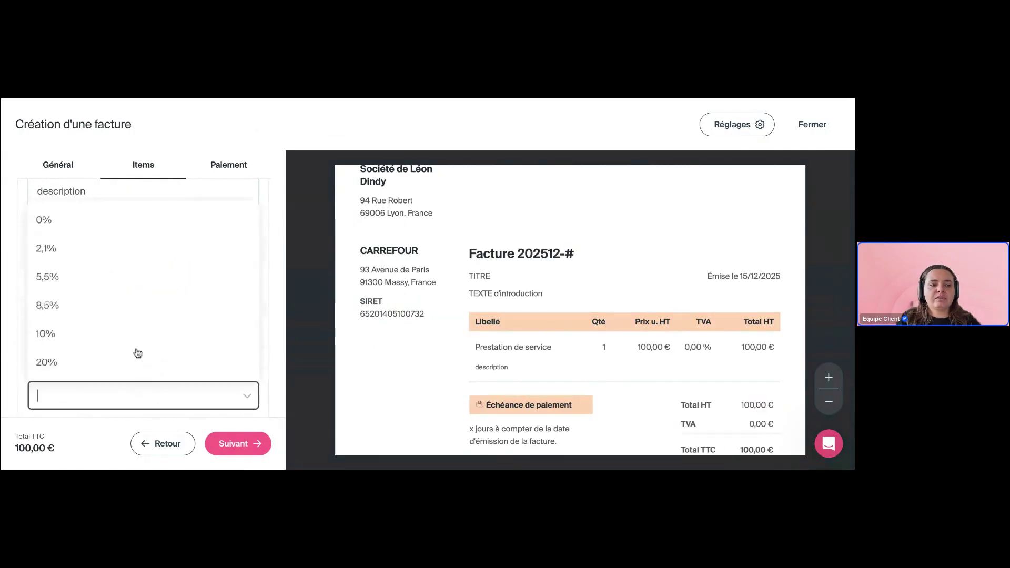
pyautogui.click(81, 363)
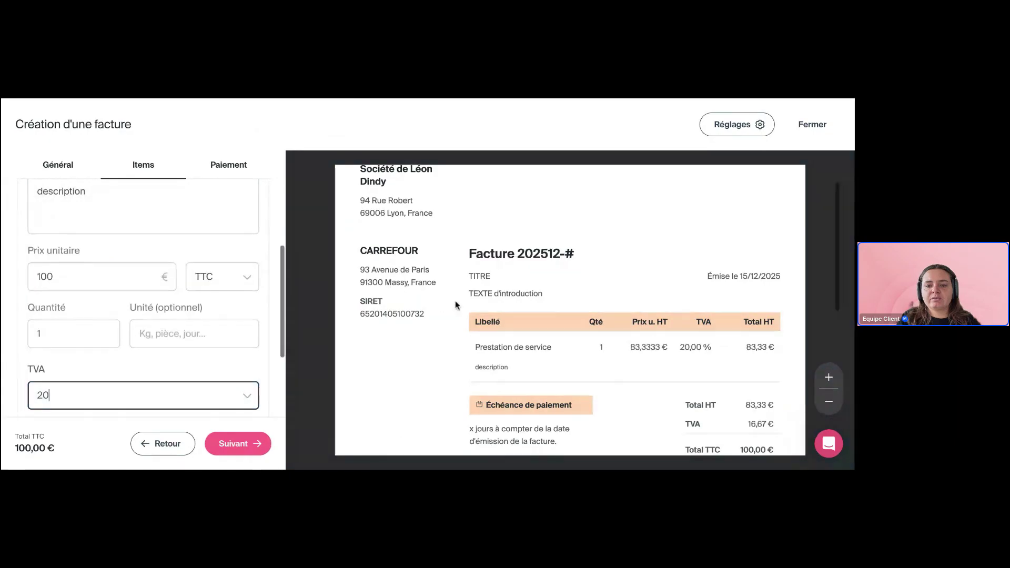
pyautogui.scroll(-3, 456, 301)
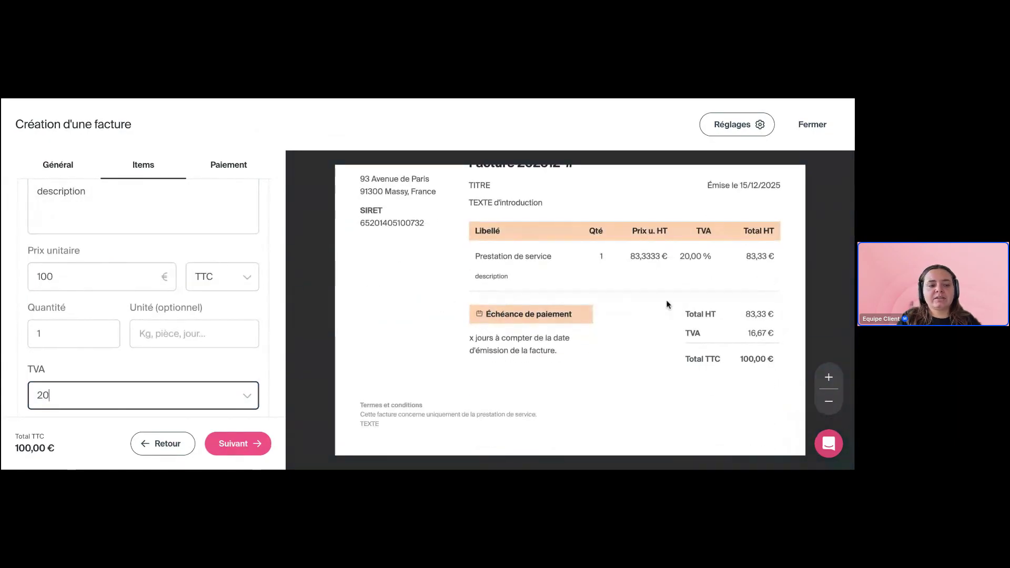
pyautogui.scroll(-3, 243, 336)
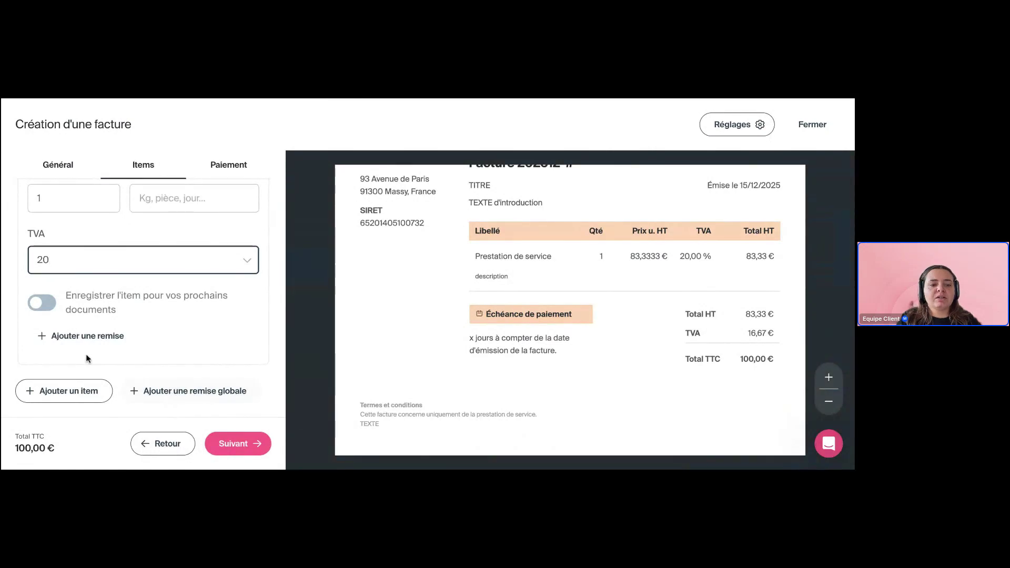
# Set a custom payment term of 15 days after reception
pyautogui.click(237, 443)
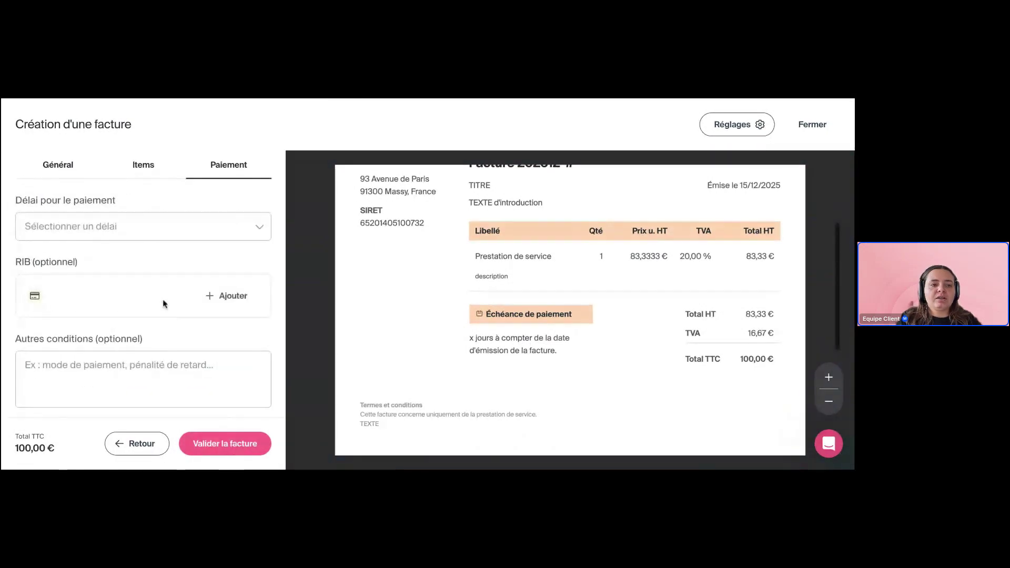
pyautogui.click(127, 229)
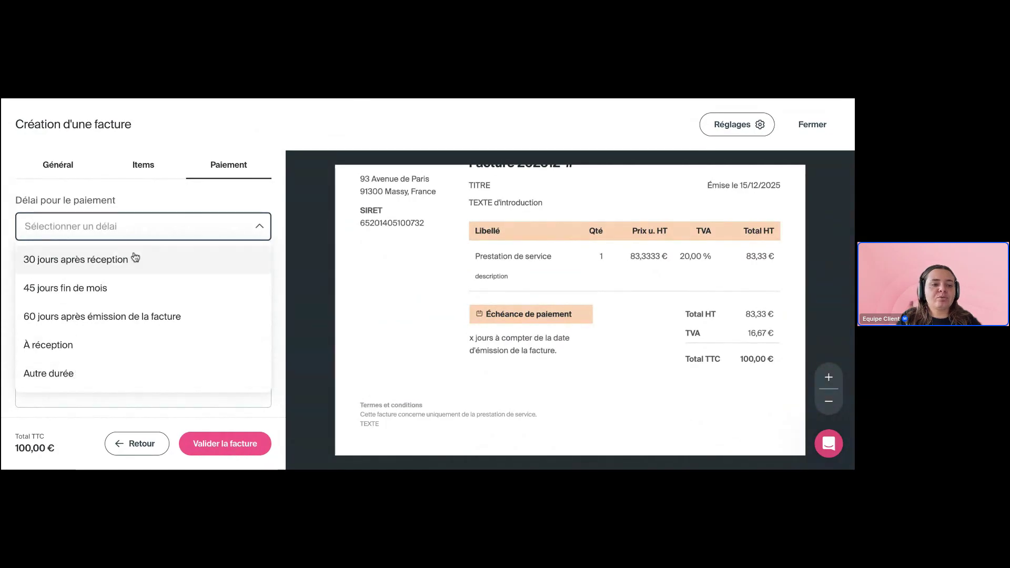
pyautogui.click(73, 374)
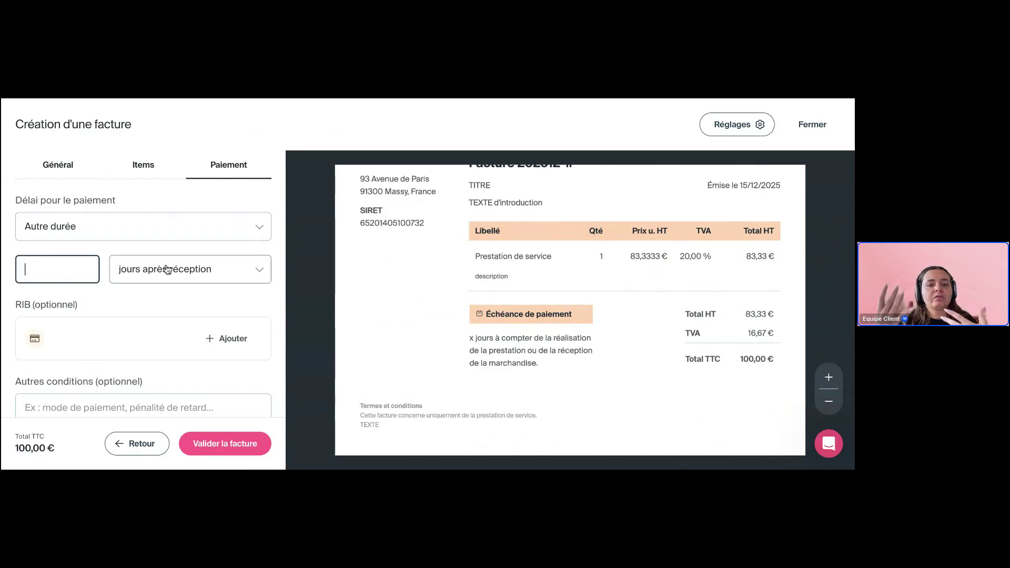
pyautogui.click(190, 277)
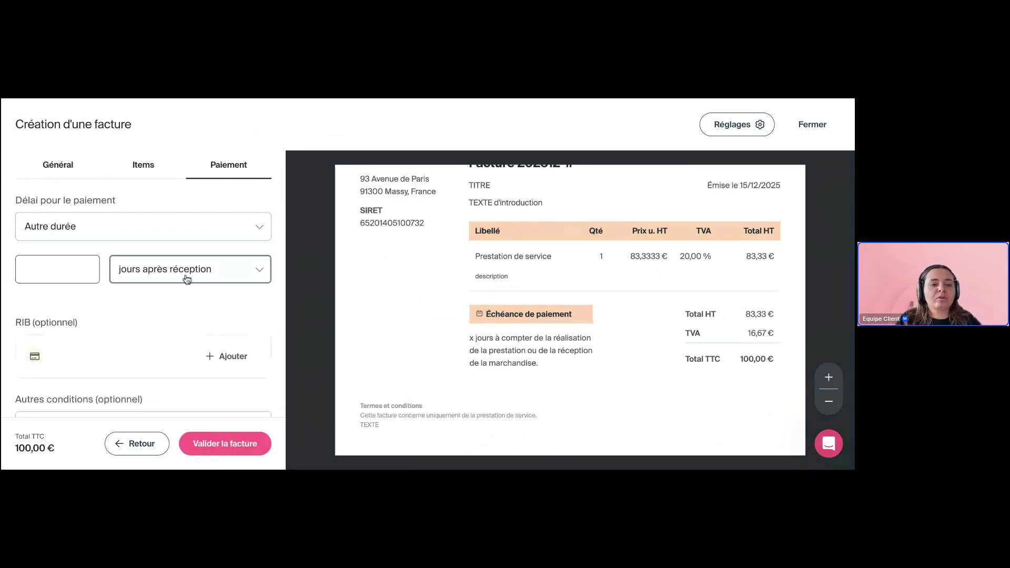
pyautogui.click(79, 271)
pyautogui.write('15')
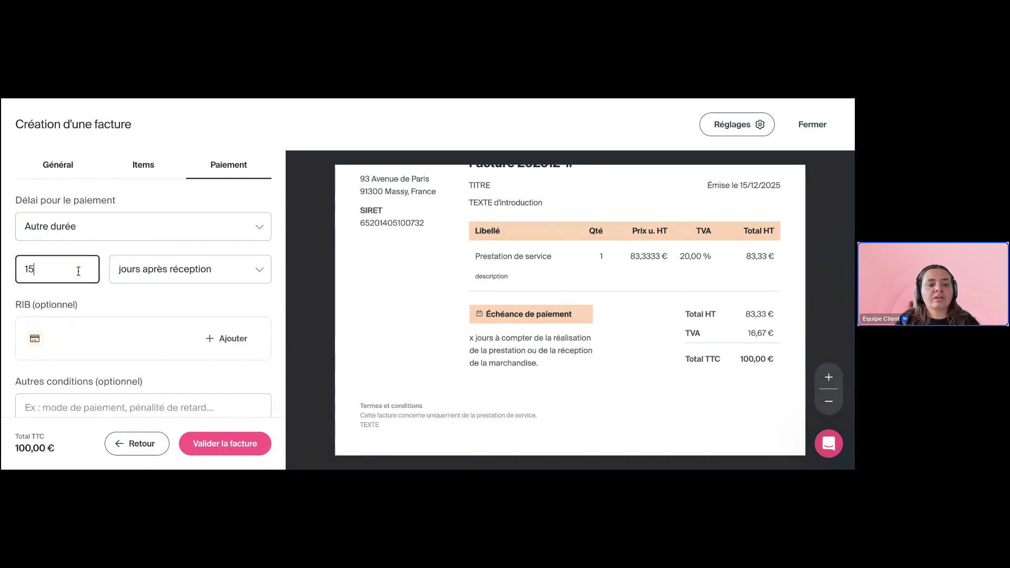
pyautogui.click(217, 307)
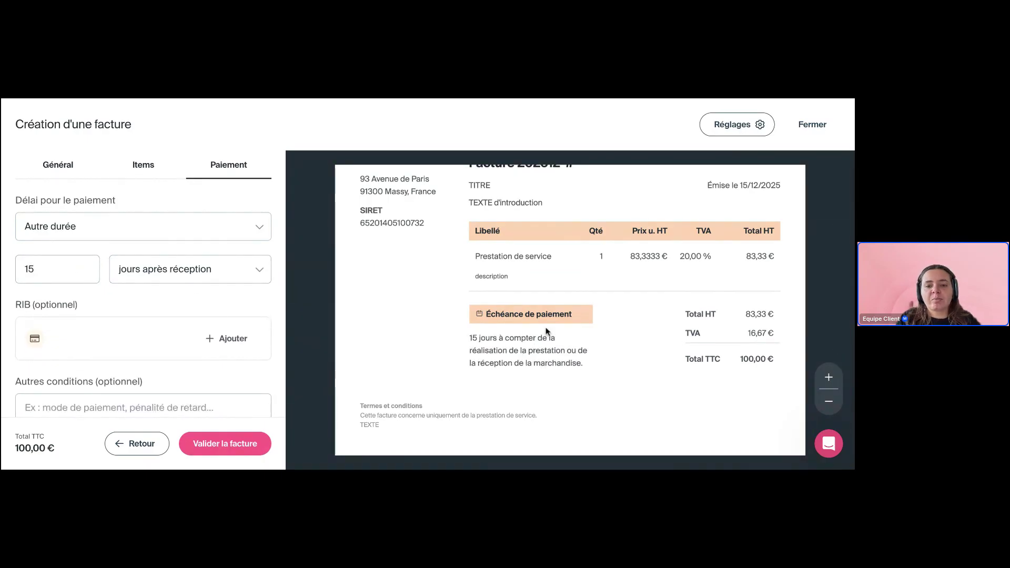
pyautogui.scroll(-3, 528, 347)
pyautogui.scroll(-1, 213, 346)
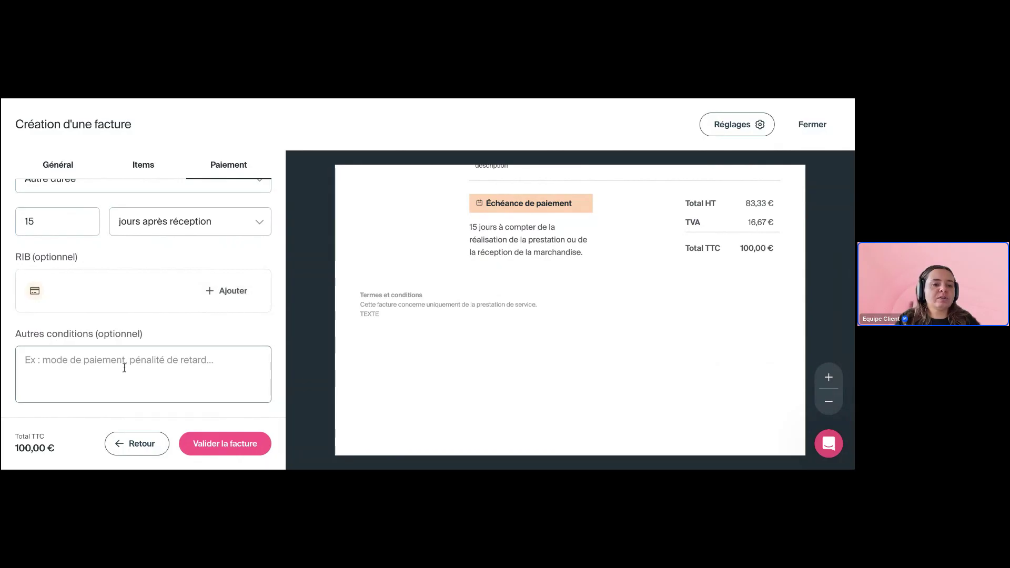
pyautogui.scroll(1, 263, 353)
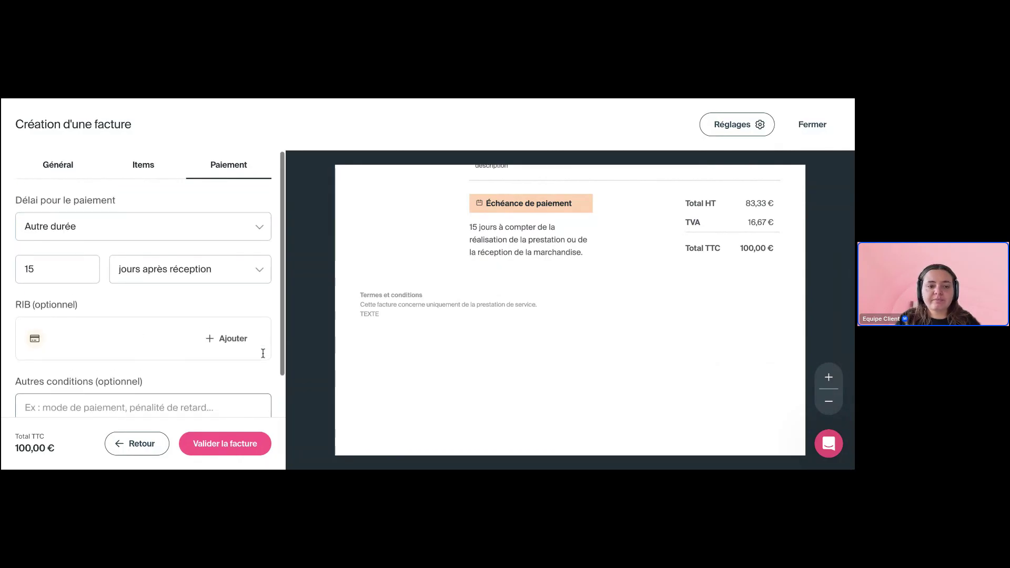
# Validate the invoice as number 202512-1, keeping the issue date 15/12/2025
pyautogui.click(227, 445)
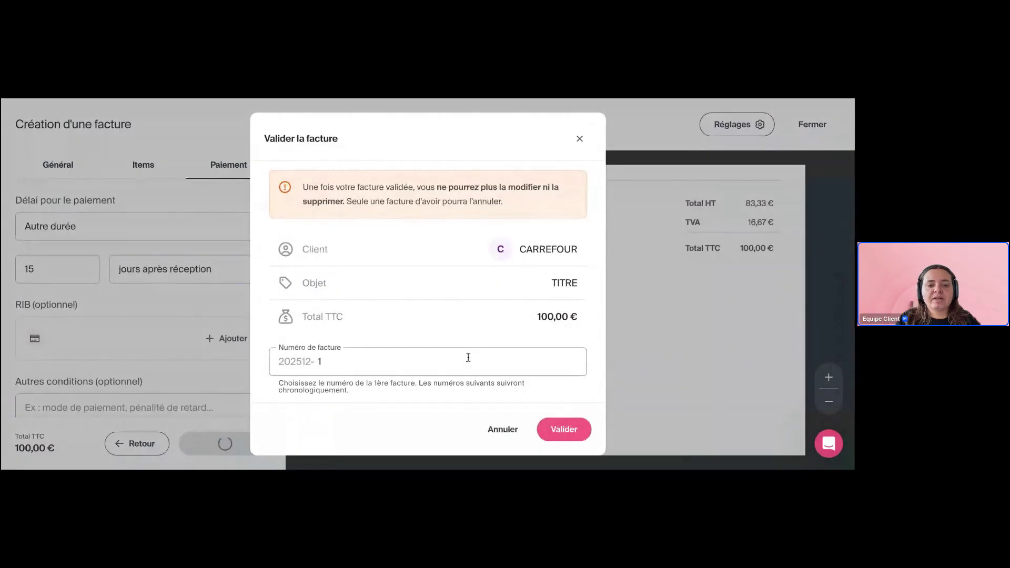
pyautogui.click(333, 361)
pyautogui.press('BackSpace')
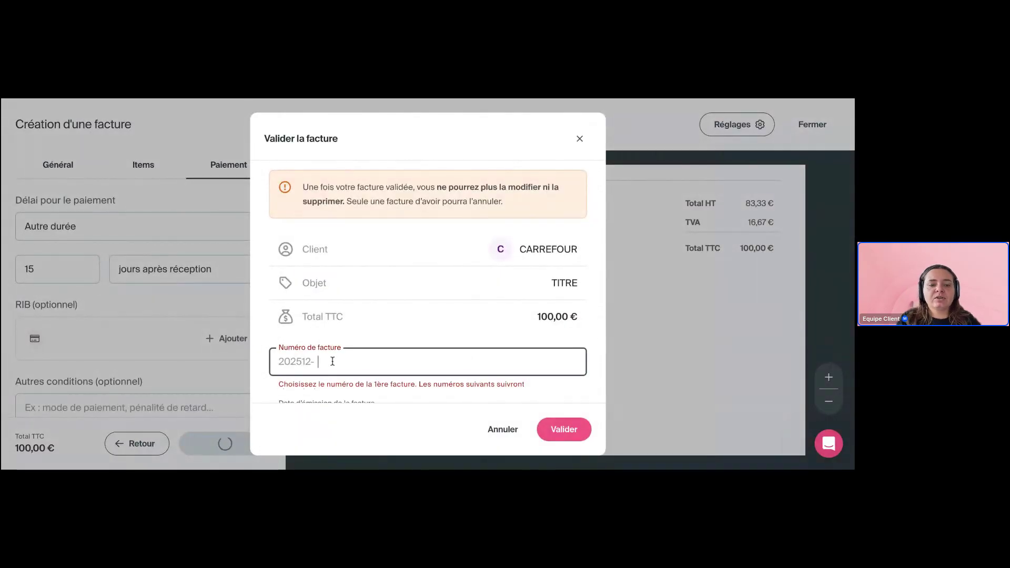
pyautogui.write('1')
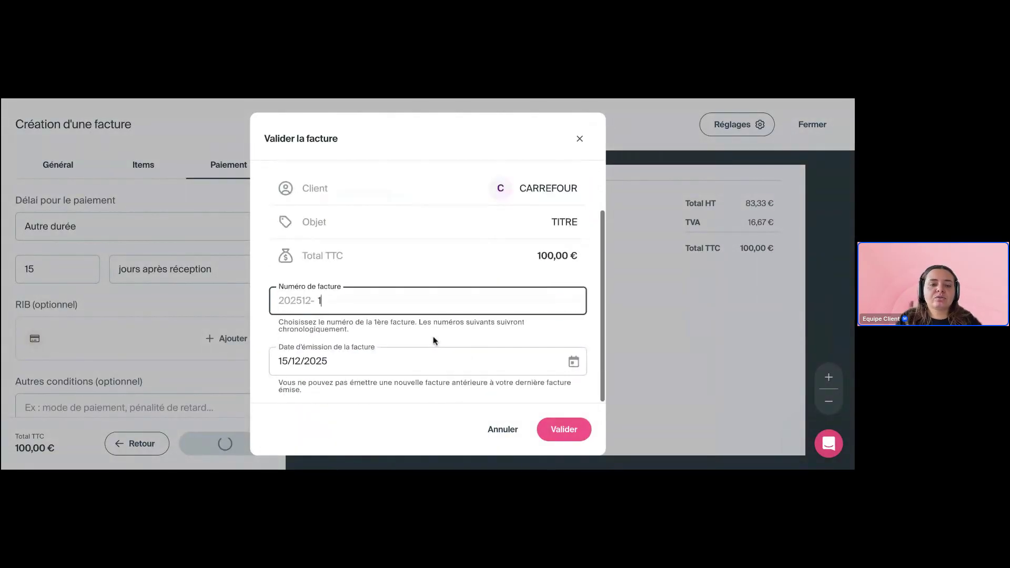
pyautogui.click(415, 364)
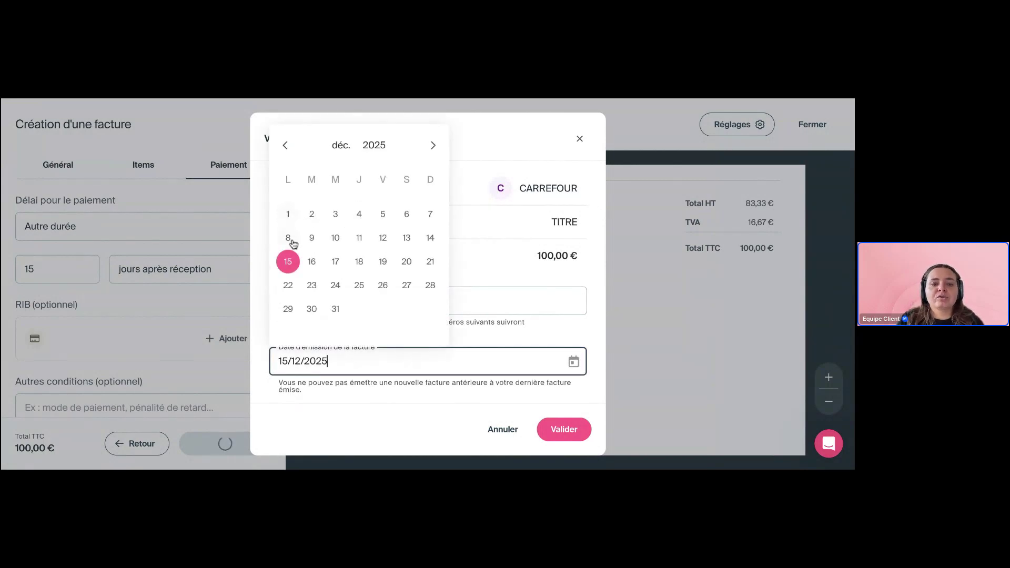
pyautogui.click(554, 327)
pyautogui.click(564, 434)
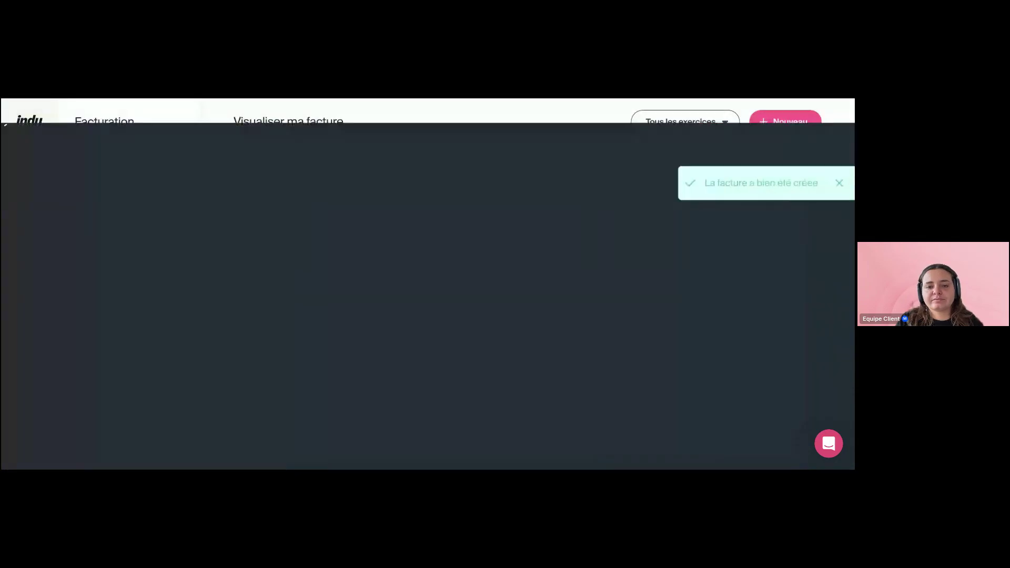
# Return to the Factures list and reopen the pending Carrefour invoice
pyautogui.scroll(-3, 424, 341)
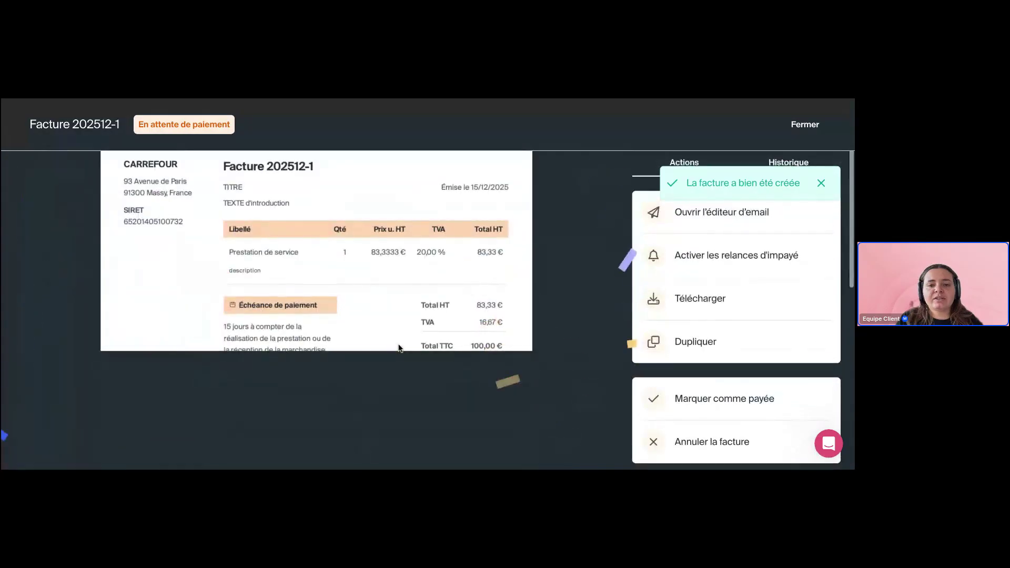
pyautogui.scroll(2, 400, 347)
pyautogui.scroll(1, 474, 296)
pyautogui.scroll(-5, 474, 295)
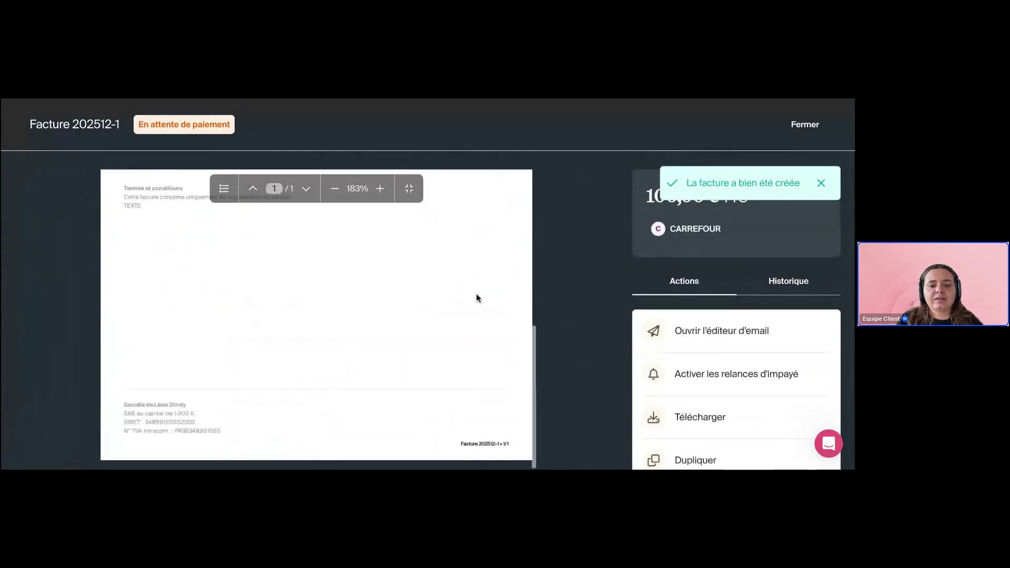
pyautogui.scroll(5, 477, 297)
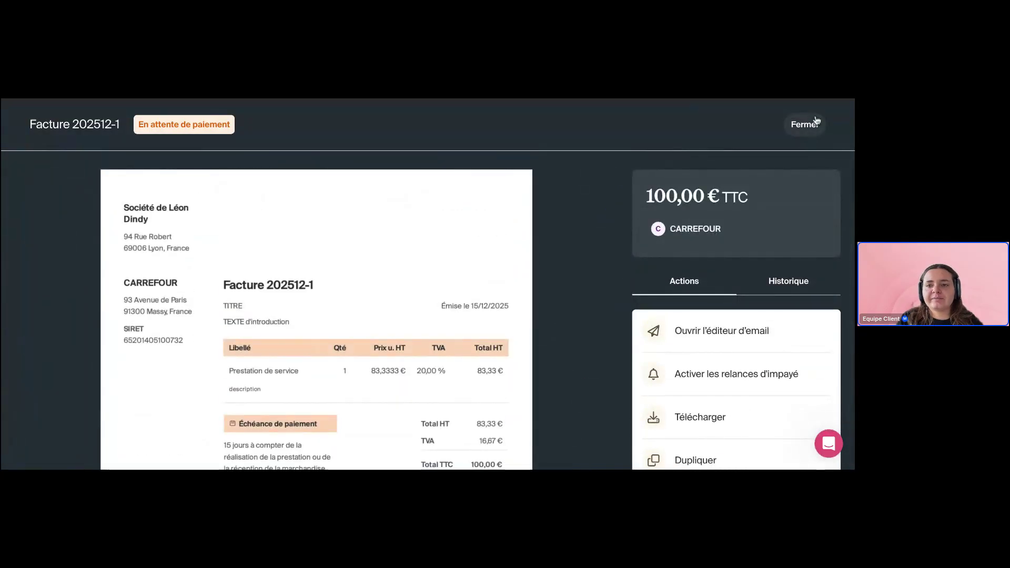
pyautogui.click(805, 124)
pyautogui.scroll(-3, 705, 410)
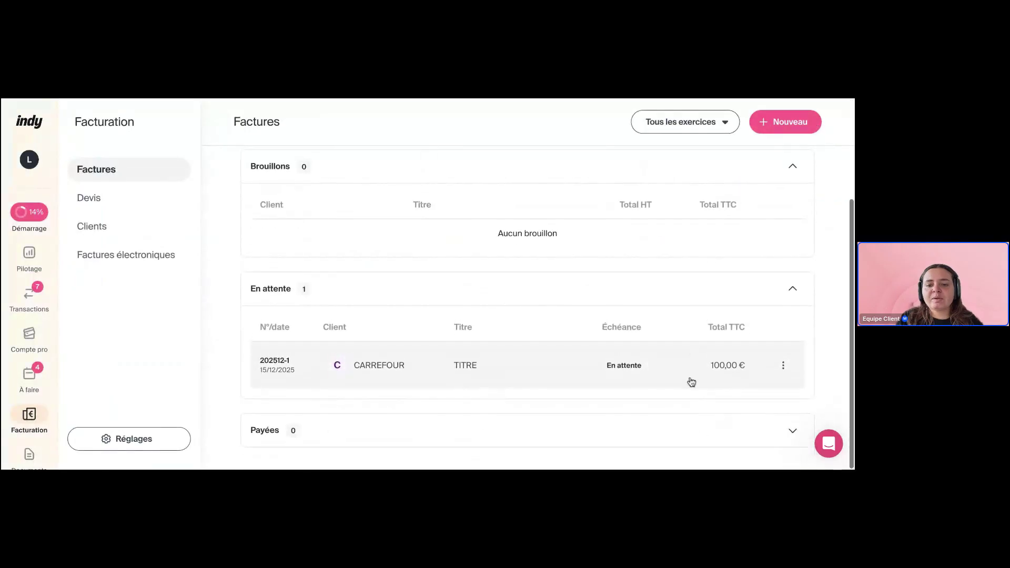
pyautogui.click(690, 381)
pyautogui.scroll(-2, 684, 369)
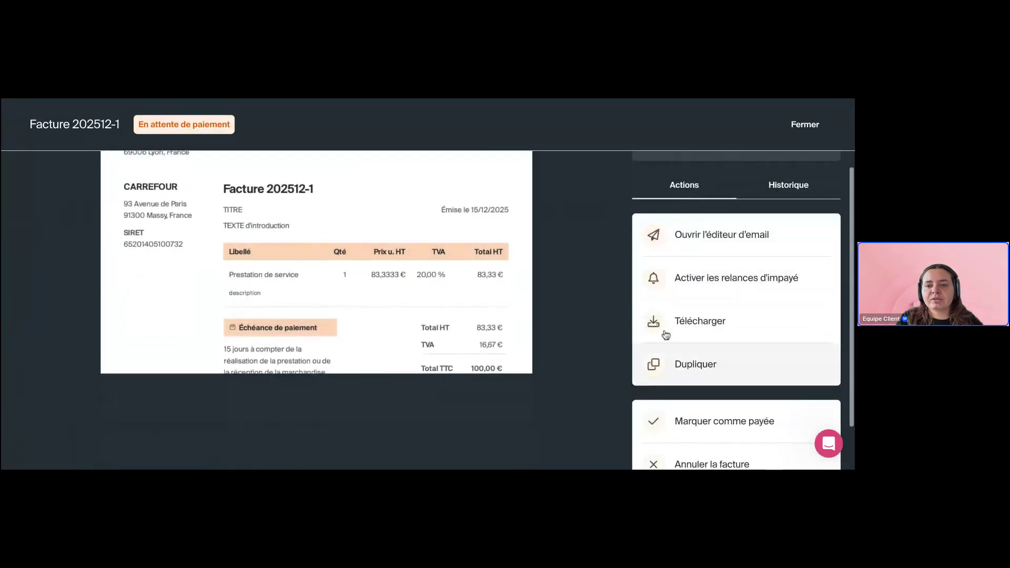
# Look over the email sending form for the invoice and close it without sending
pyautogui.click(729, 243)
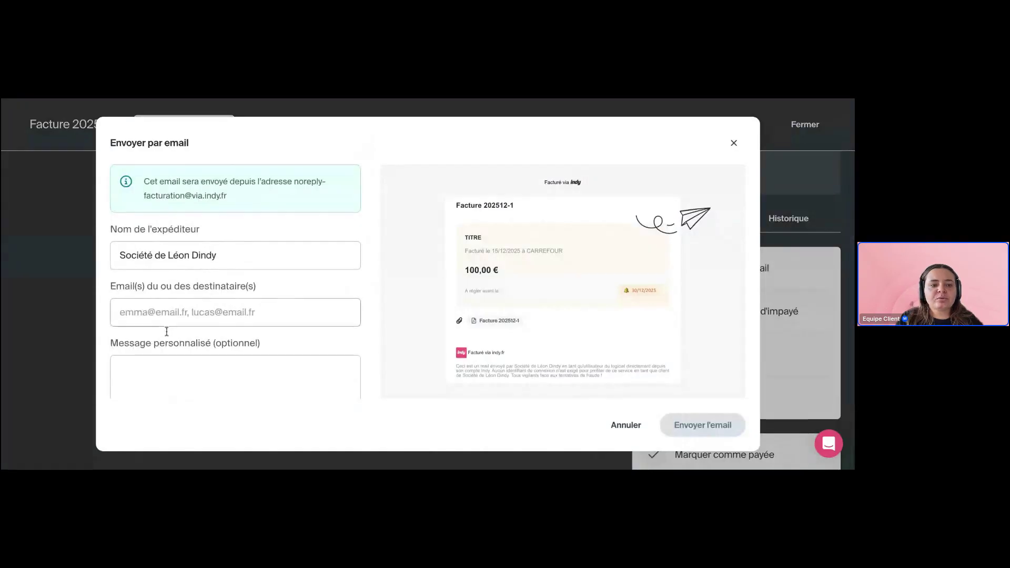
pyautogui.scroll(-2, 169, 332)
pyautogui.scroll(3, 166, 331)
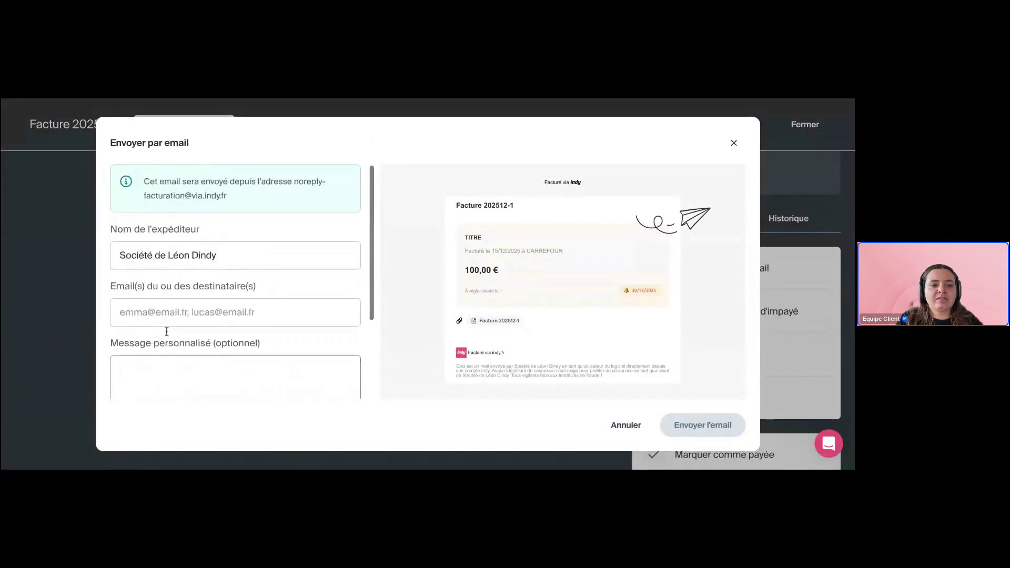
pyautogui.scroll(-4, 218, 320)
pyautogui.scroll(3, 218, 319)
pyautogui.scroll(-1, 218, 319)
pyautogui.click(231, 270)
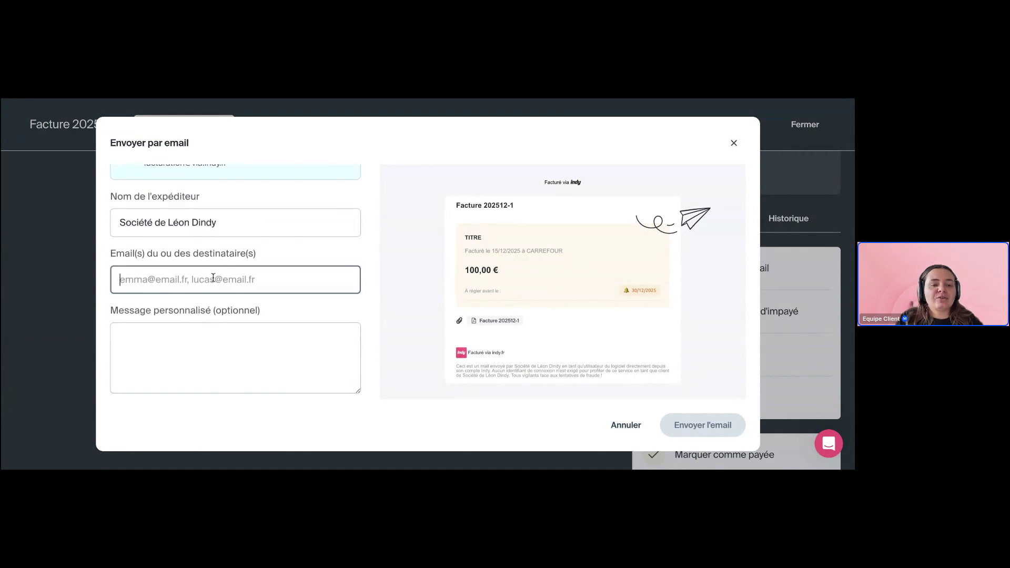
pyautogui.click(733, 143)
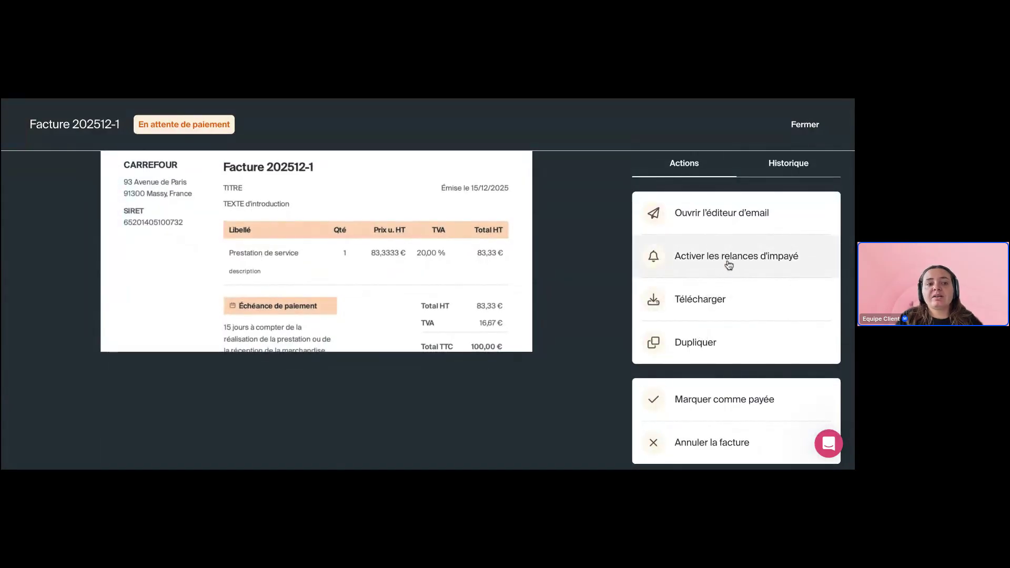
# Check the reminders setup and invoice history, then mark the invoice as paid
pyautogui.click(714, 263)
pyautogui.scroll(-2, 319, 289)
pyautogui.scroll(2, 318, 289)
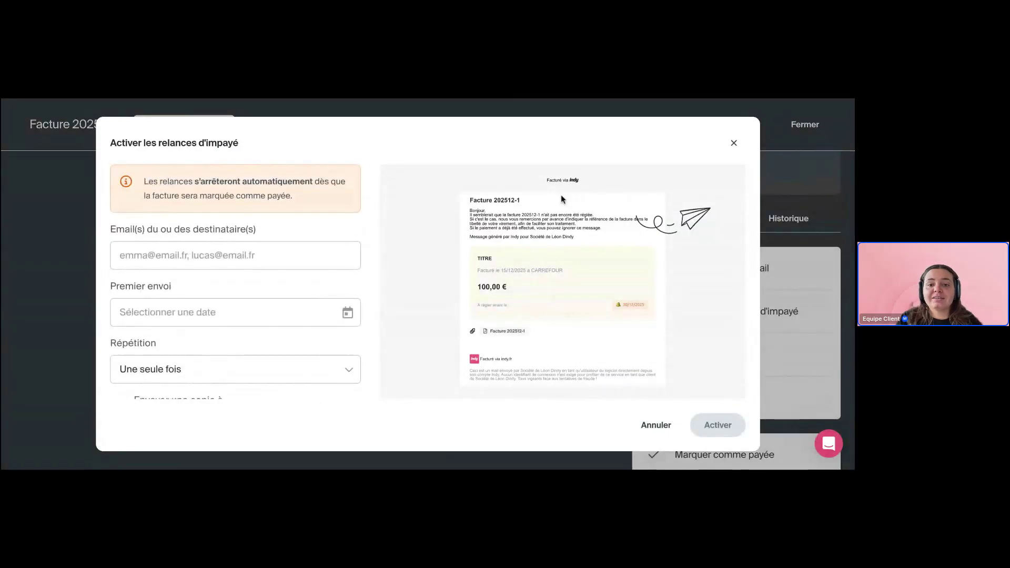
pyautogui.click(734, 144)
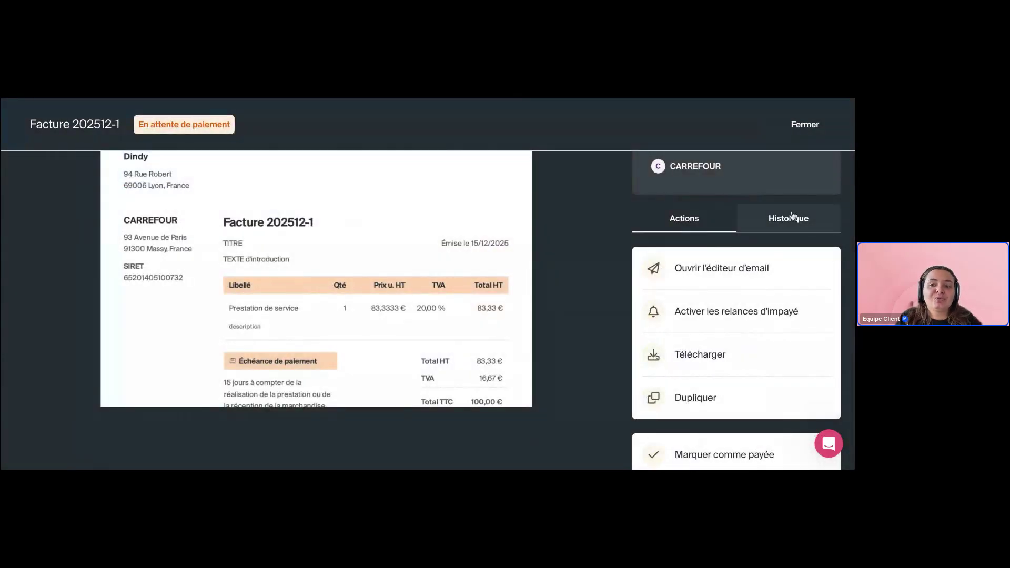
pyautogui.click(784, 219)
pyautogui.click(669, 287)
pyautogui.scroll(-3, 623, 287)
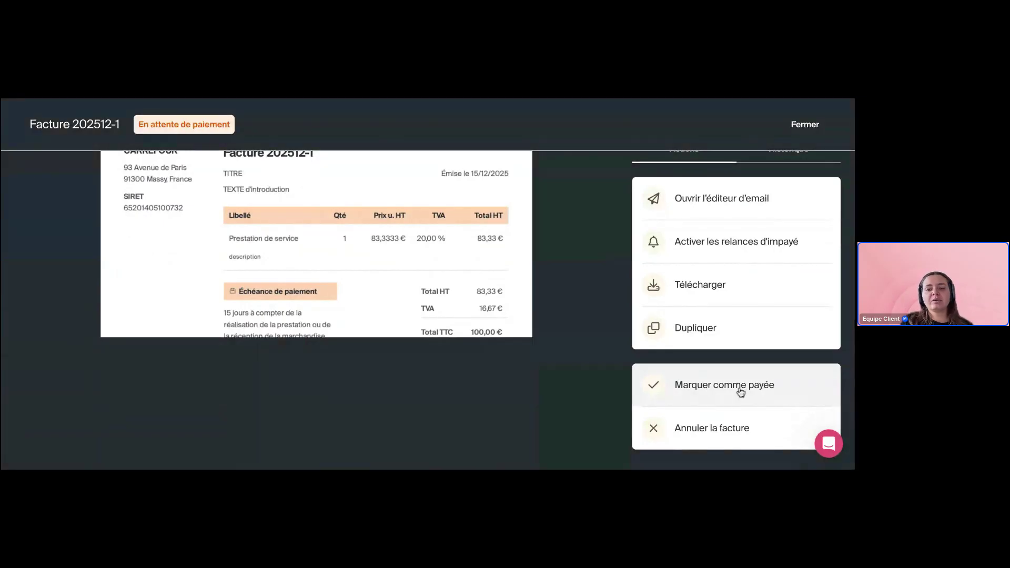
pyautogui.click(741, 392)
# Mark the paid Carrefour invoice as unpaid again from the Factures list
pyautogui.click(805, 124)
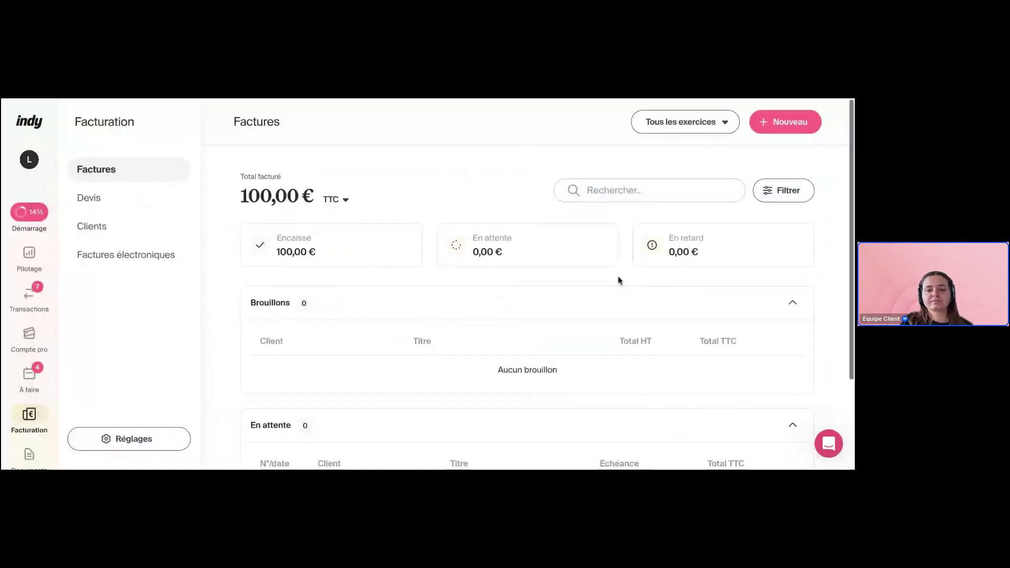
pyautogui.scroll(-2, 551, 332)
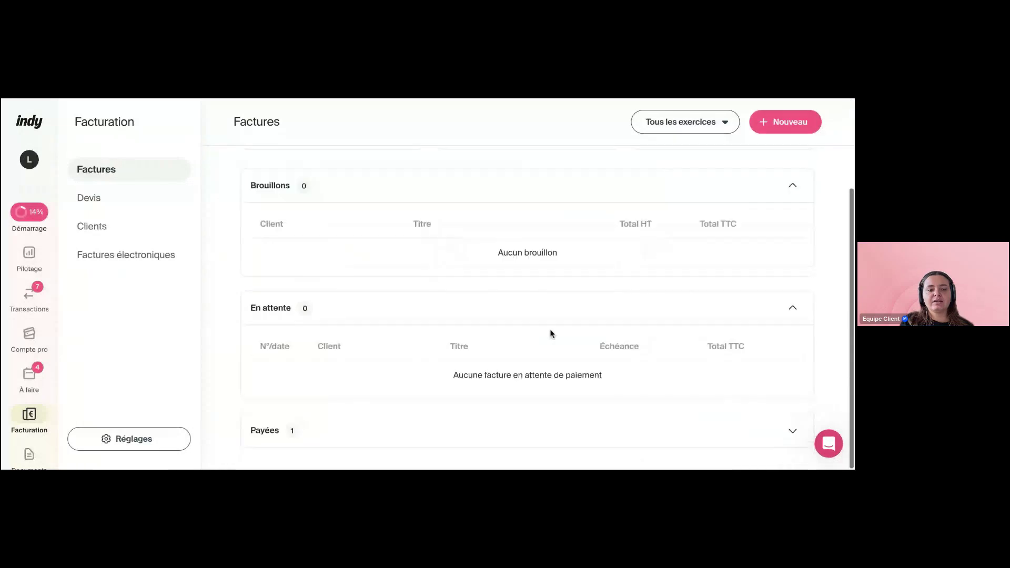
pyautogui.click(442, 436)
pyautogui.click(783, 414)
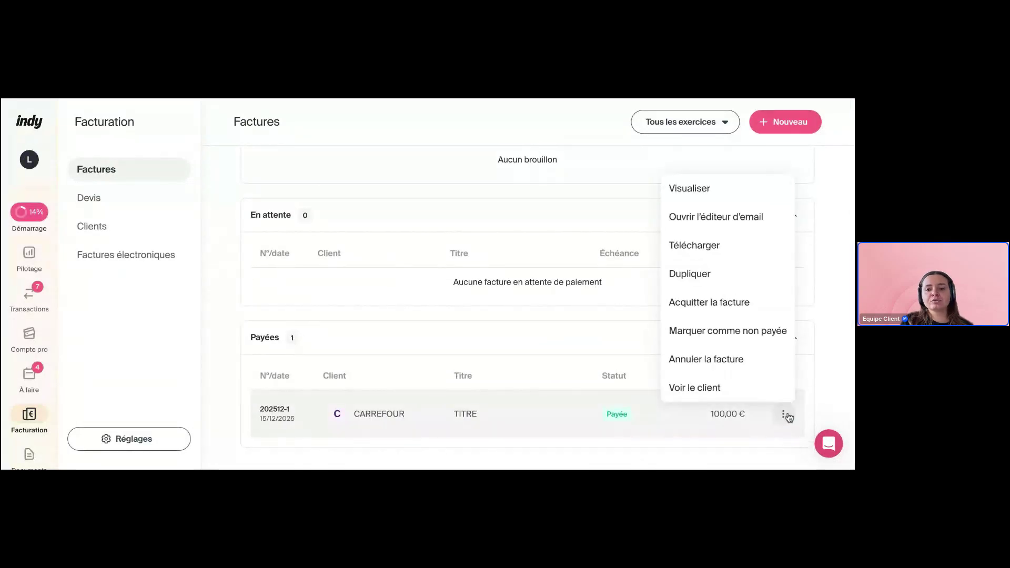
pyautogui.click(707, 335)
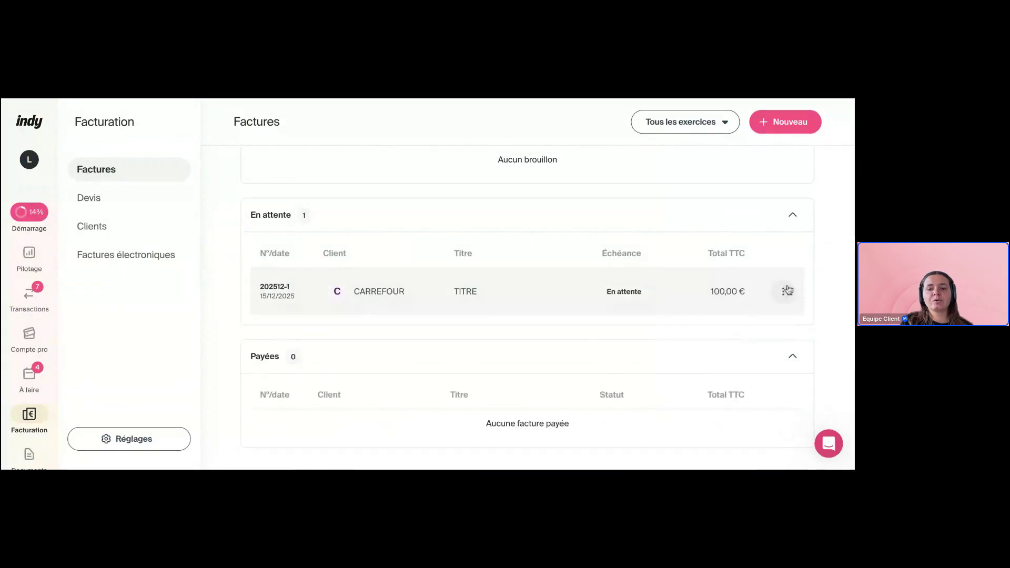
# From the Pilotage pending-invoices detail, mark the 100 € Carrefour invoice as paid
pyautogui.click(29, 255)
pyautogui.scroll(-5, 574, 356)
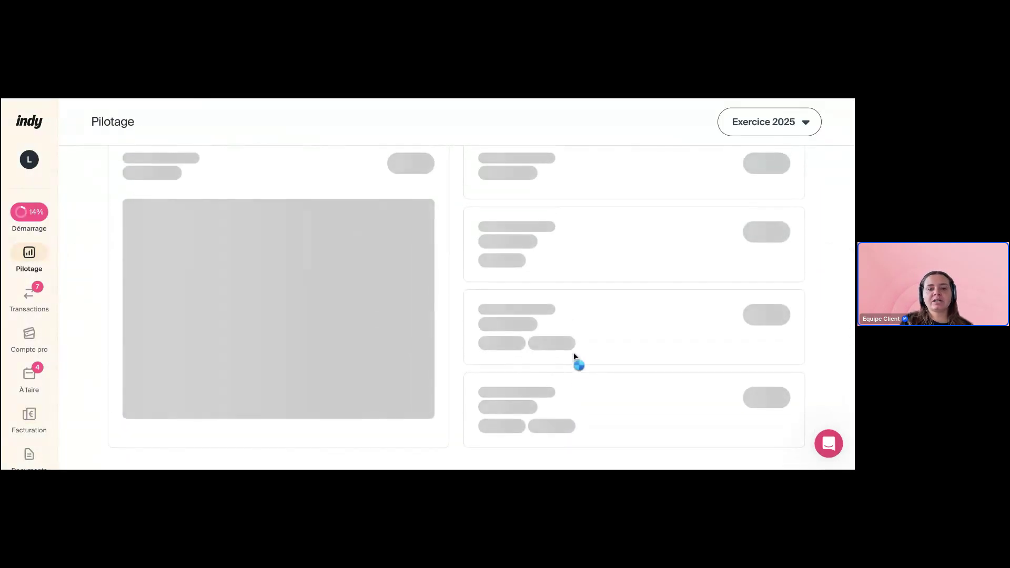
pyautogui.scroll(1, 541, 271)
pyautogui.moveTo(530, 230); pyautogui.dragTo(479, 212)
pyautogui.click(764, 216)
pyautogui.scroll(-3, 500, 311)
pyautogui.click(778, 367)
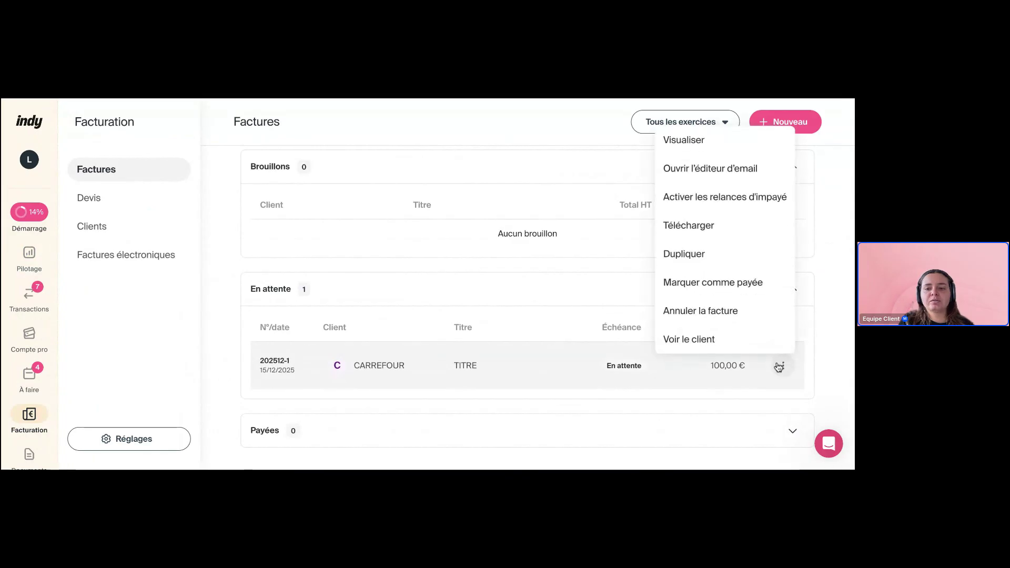
pyautogui.click(722, 285)
pyautogui.click(331, 434)
pyautogui.scroll(-2, 332, 435)
pyautogui.click(333, 353)
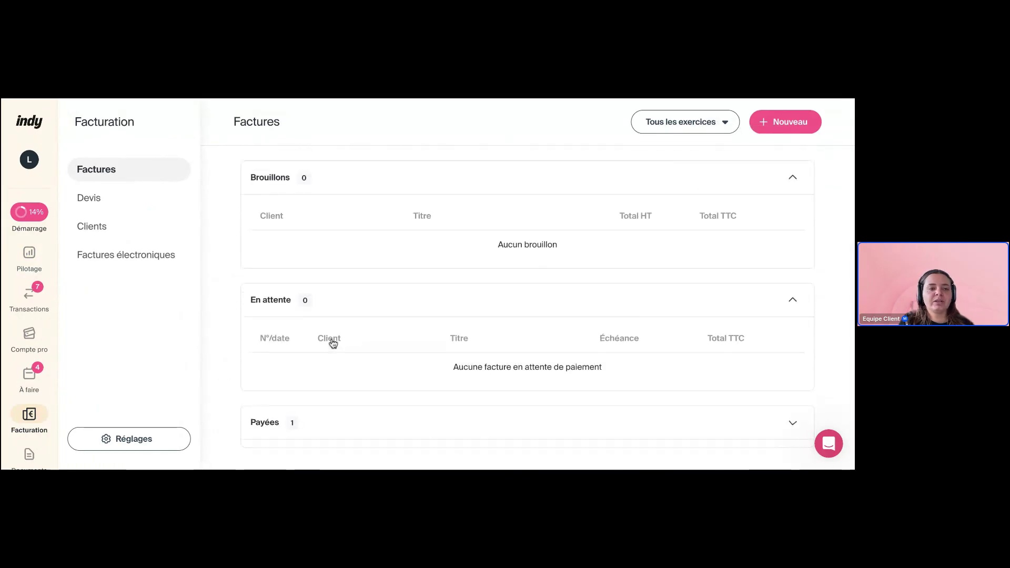
# Leave the Pilotage dashboard for the À faire list, where December 2025 TVA is overdue
pyautogui.click(29, 255)
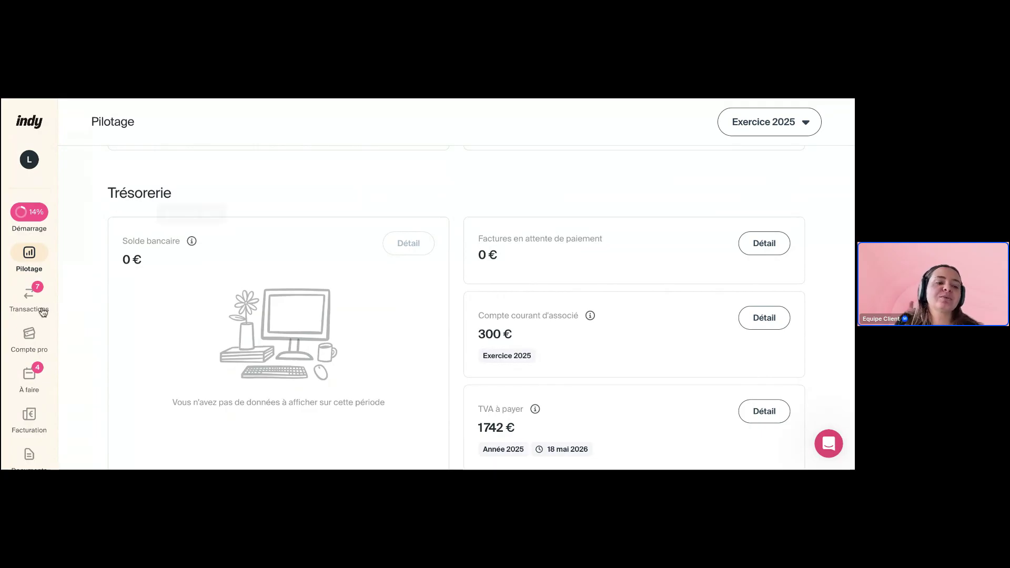
pyautogui.click(29, 372)
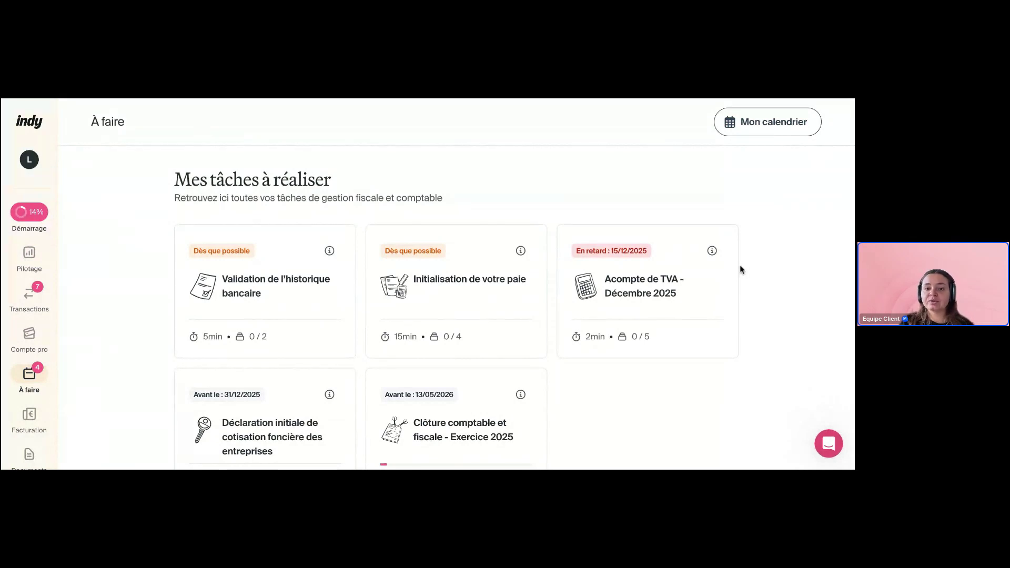
# Open Mon calendrier, switch it from 2025 to 2026 and browse the monthly deadlines
pyautogui.click(749, 135)
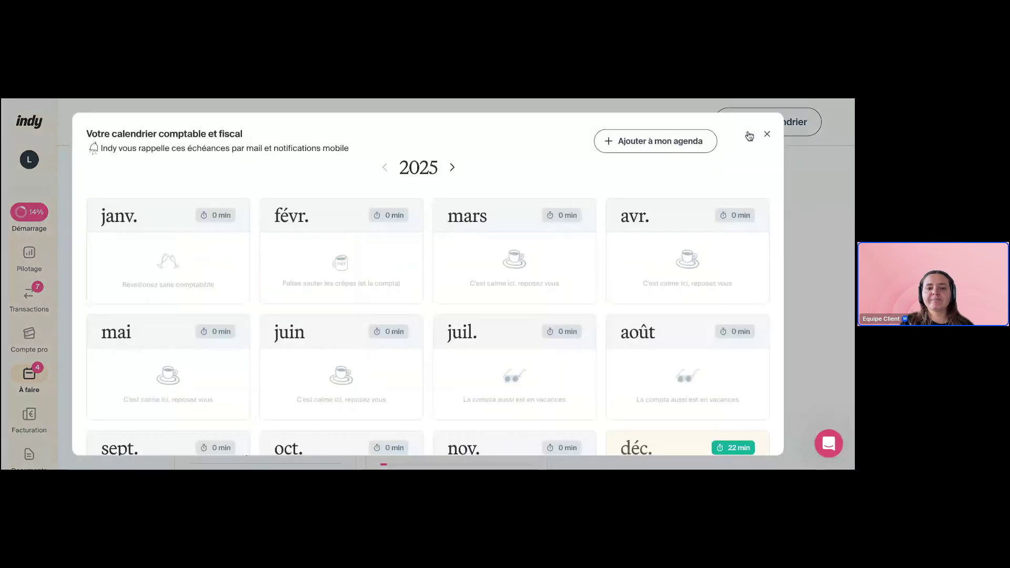
pyautogui.scroll(-2, 447, 267)
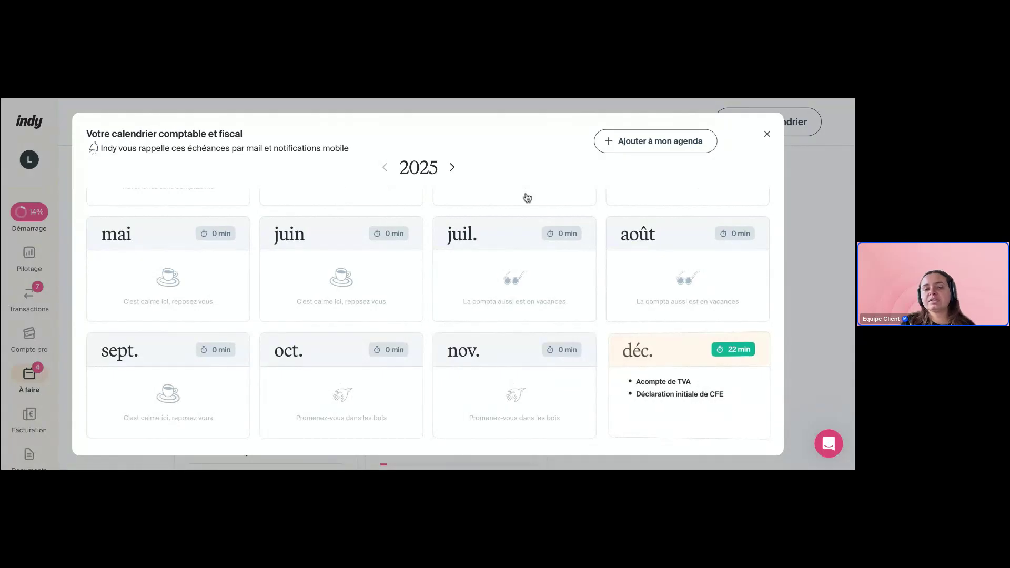
pyautogui.click(452, 168)
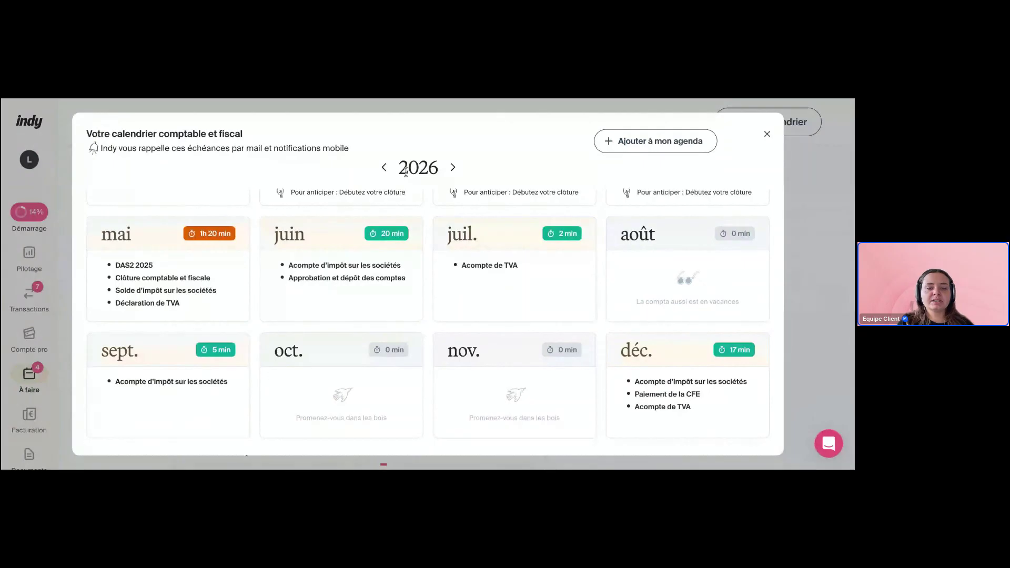
pyautogui.scroll(2, 440, 241)
pyautogui.scroll(-2, 314, 309)
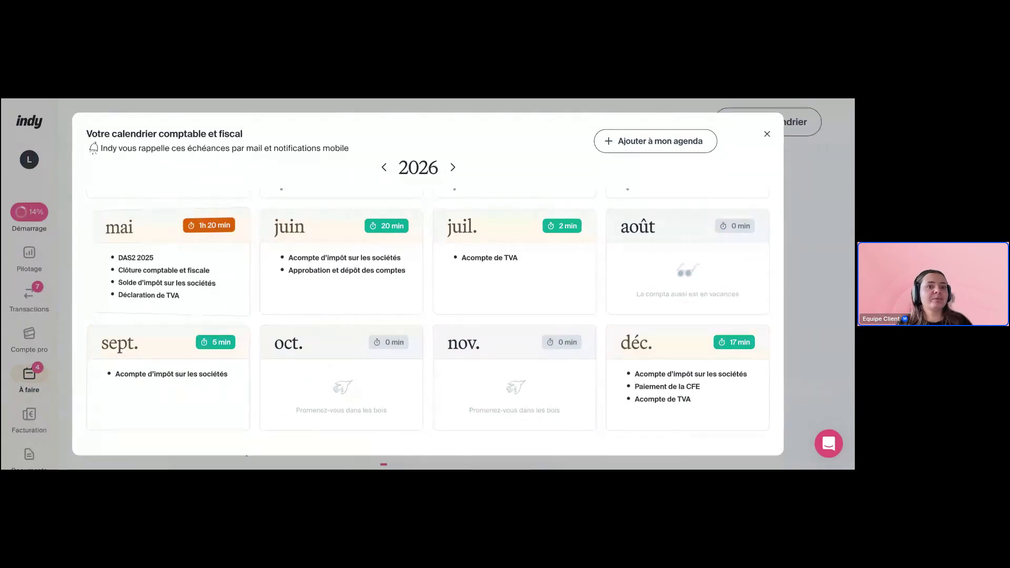
pyautogui.scroll(2, 427, 316)
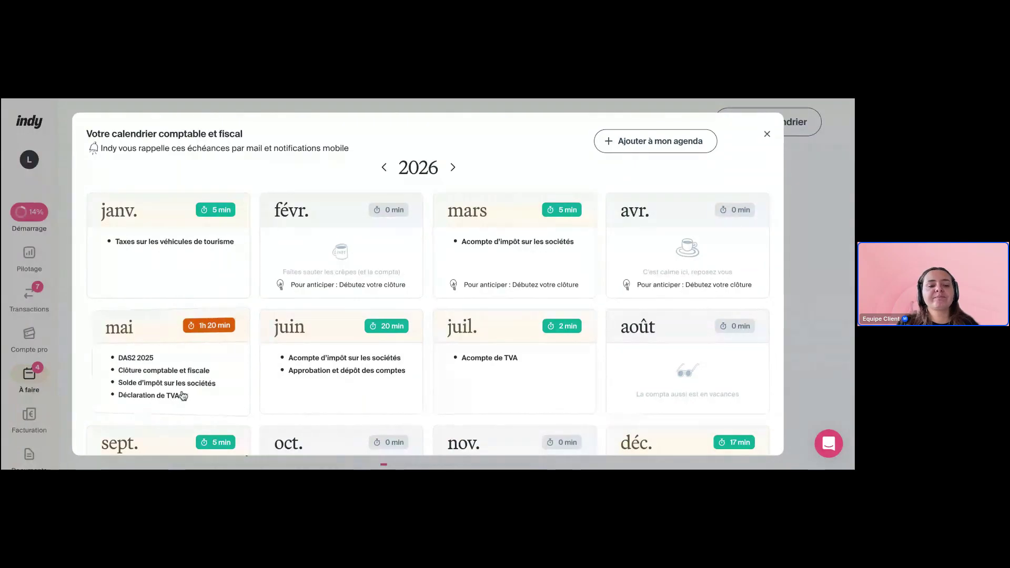
# Flip the May card to see its deadline date ranges, then back to its summary
pyautogui.click(184, 398)
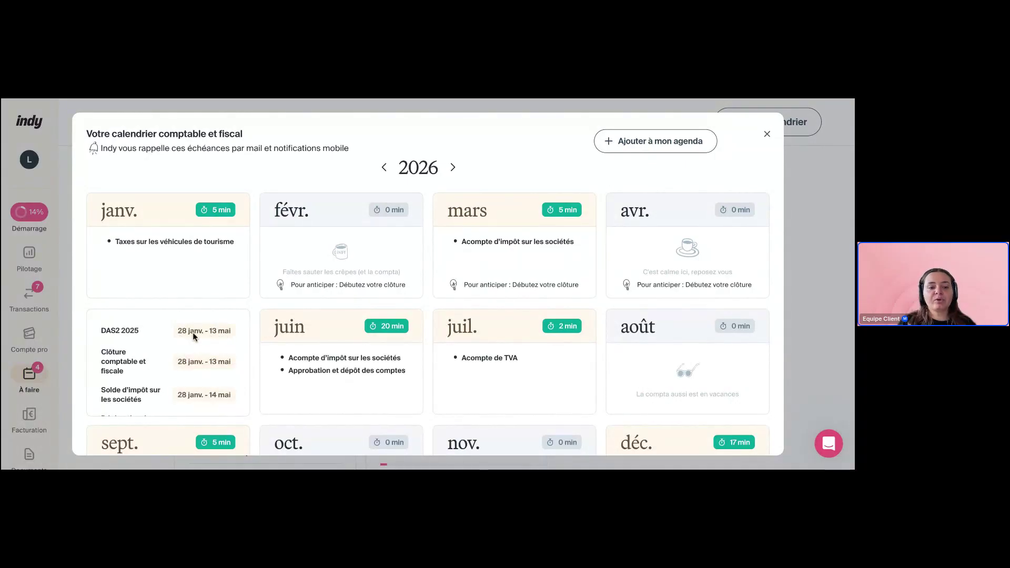
pyautogui.scroll(-1, 192, 332)
pyautogui.scroll(1, 192, 333)
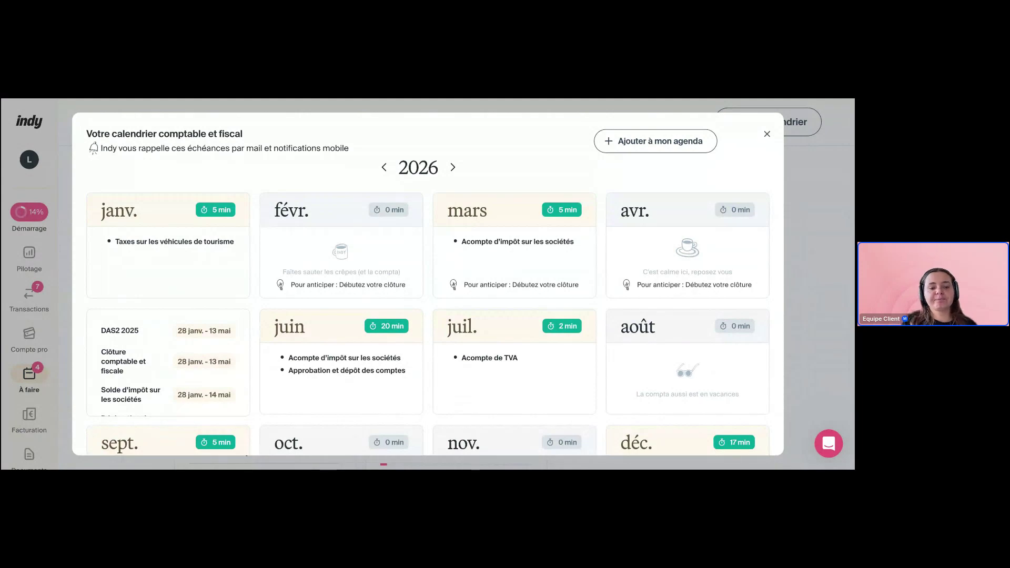
pyautogui.click(175, 367)
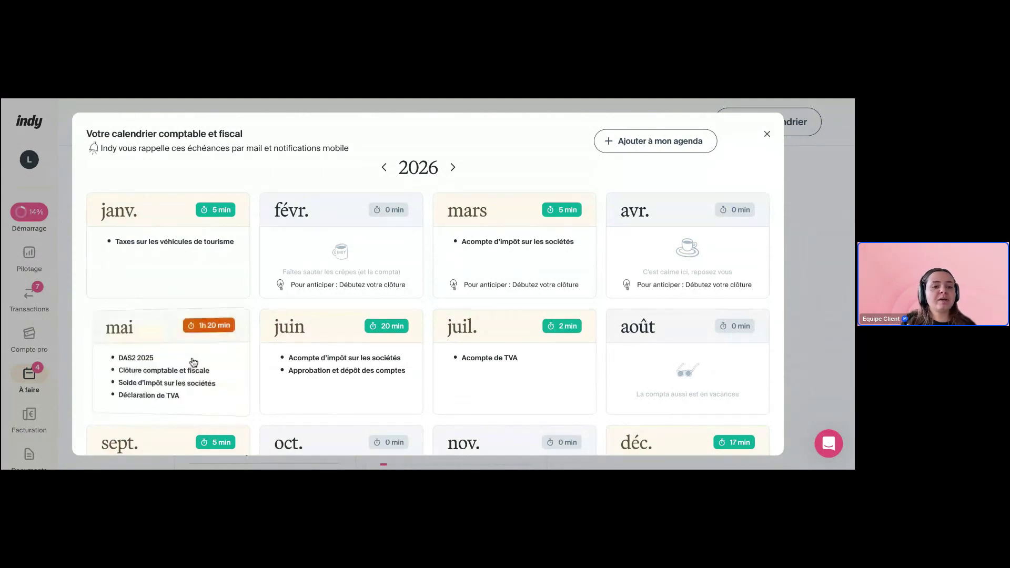
pyautogui.click(175, 368)
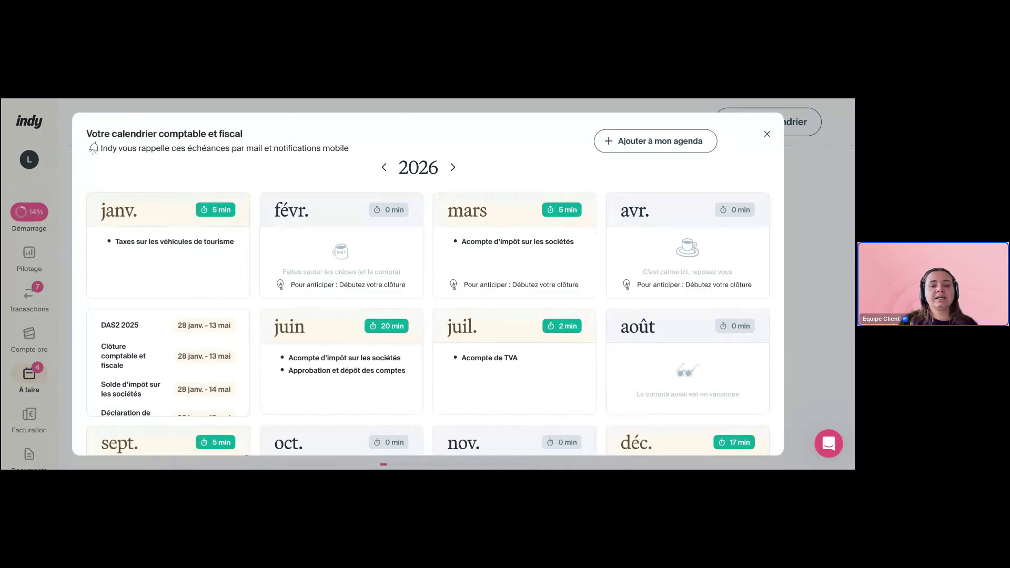
pyautogui.click(150, 366)
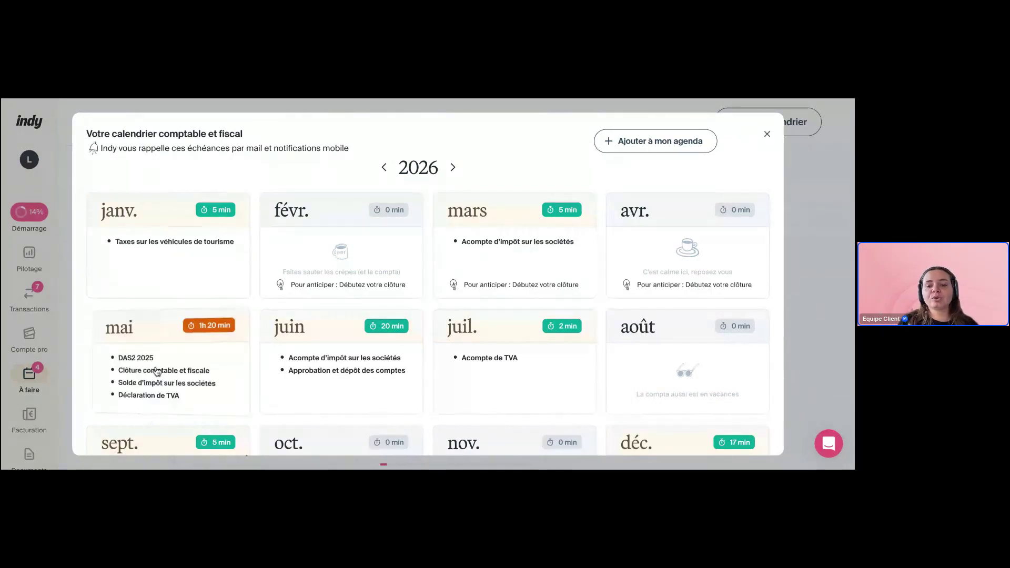
# View the 'Ajouter à mon agenda' options, then close the calendar to return to À faire
pyautogui.scroll(-1, 156, 371)
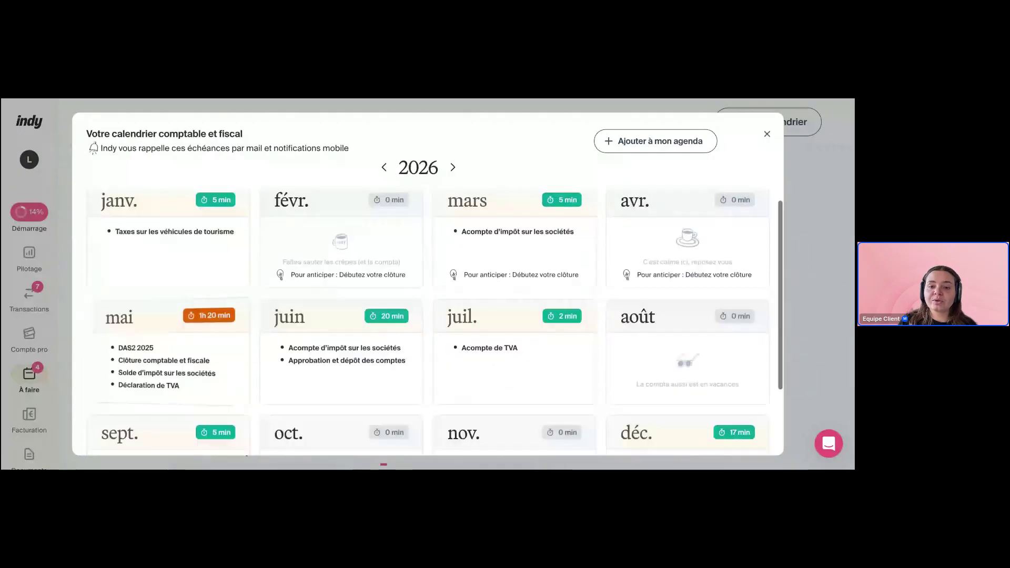
pyautogui.scroll(1, 758, 152)
pyautogui.click(685, 143)
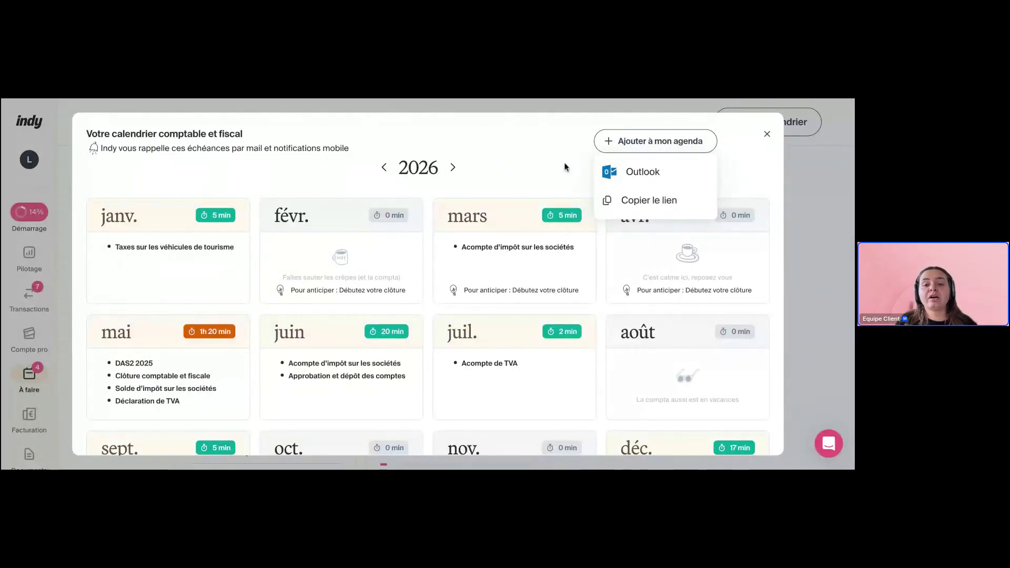
pyautogui.click(767, 134)
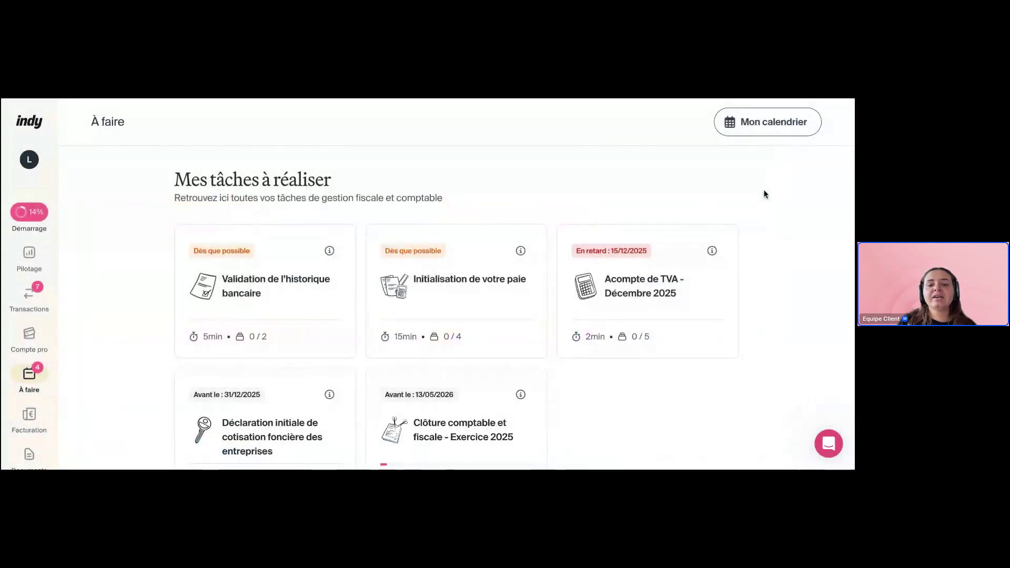
pyautogui.scroll(-1, 781, 257)
pyautogui.scroll(1, 783, 261)
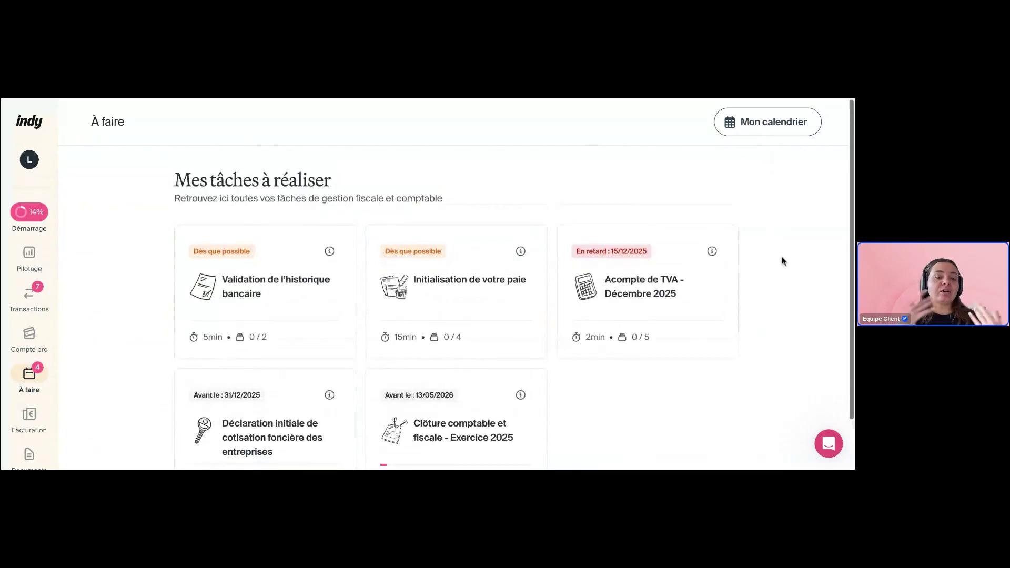
pyautogui.scroll(-3, 457, 311)
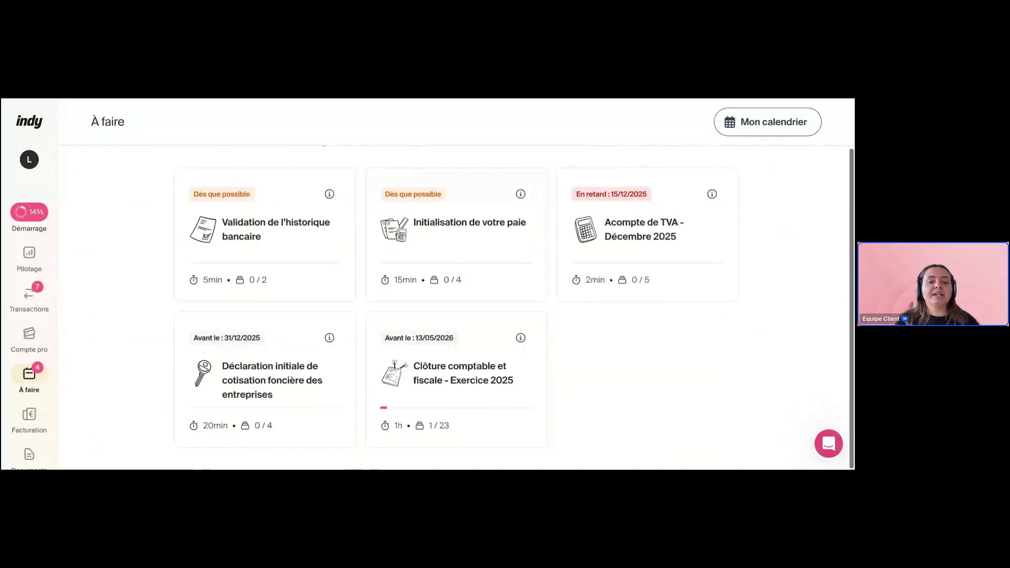
pyautogui.scroll(1, 513, 300)
pyautogui.scroll(-1, 514, 299)
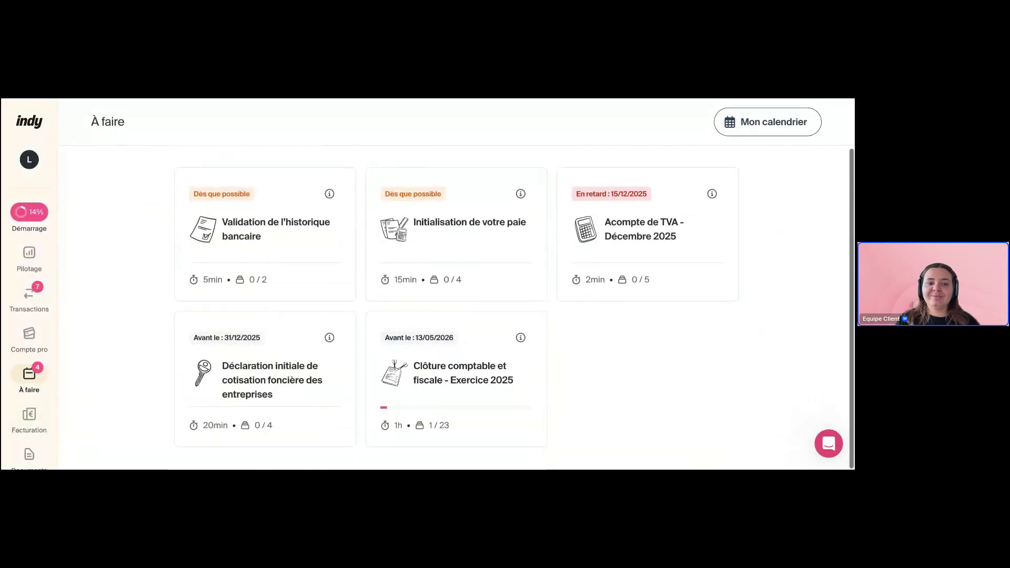
pyautogui.click(292, 229)
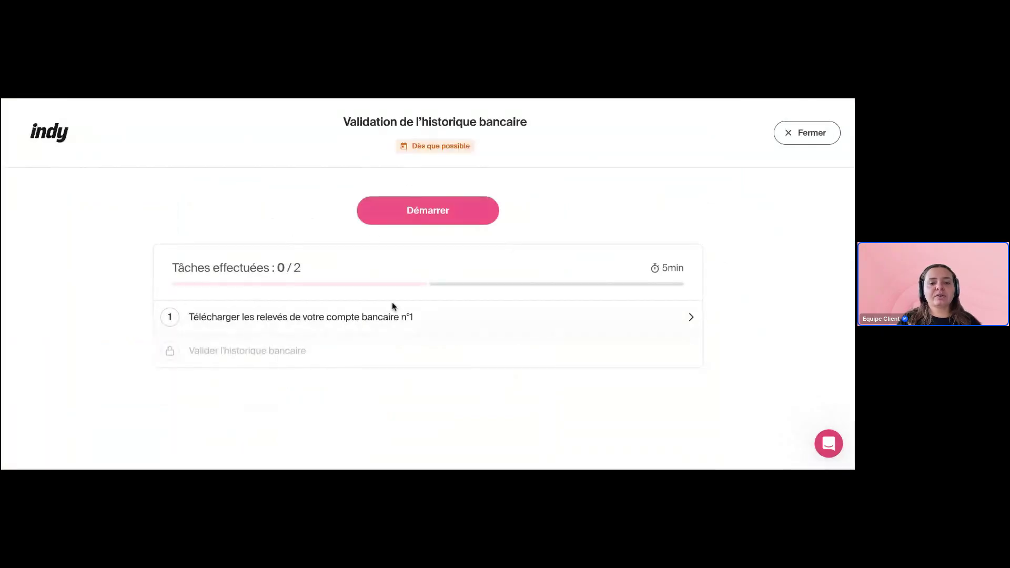
pyautogui.click(392, 305)
pyautogui.scroll(-5, 451, 328)
pyautogui.scroll(5, 451, 328)
pyautogui.click(797, 133)
pyautogui.click(440, 280)
pyautogui.scroll(-1, 442, 283)
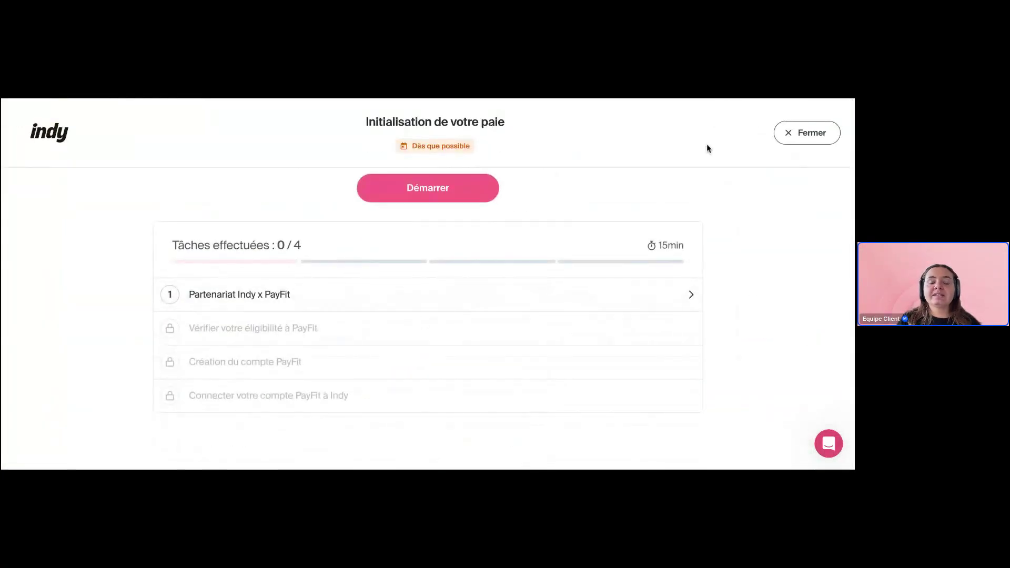
pyautogui.click(799, 133)
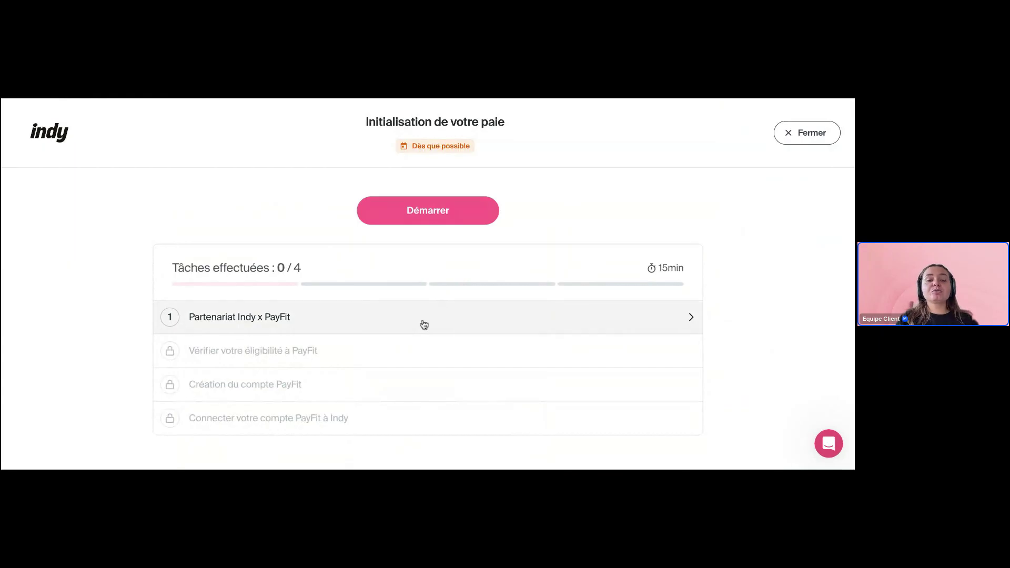
pyautogui.click(805, 140)
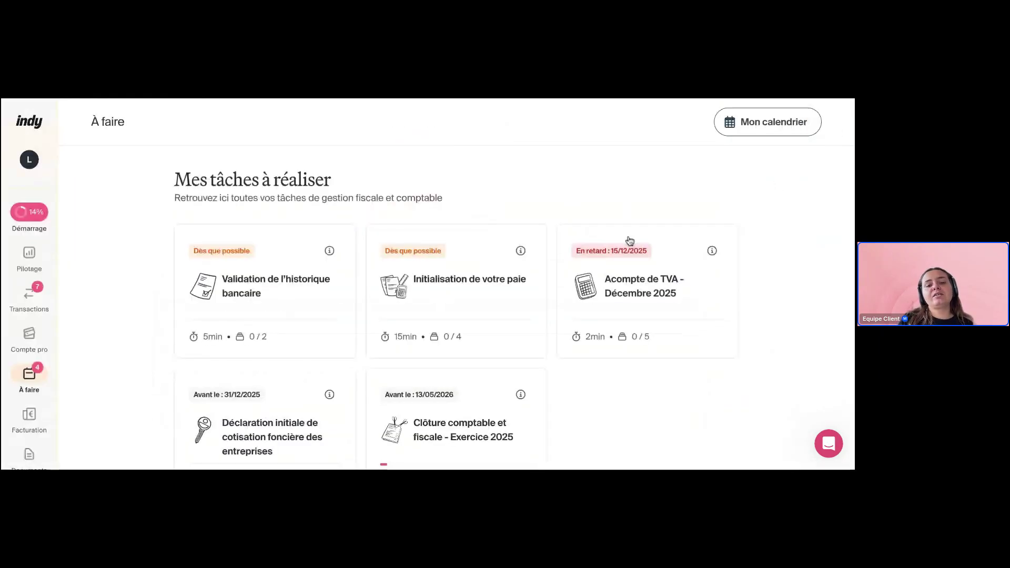
pyautogui.click(478, 272)
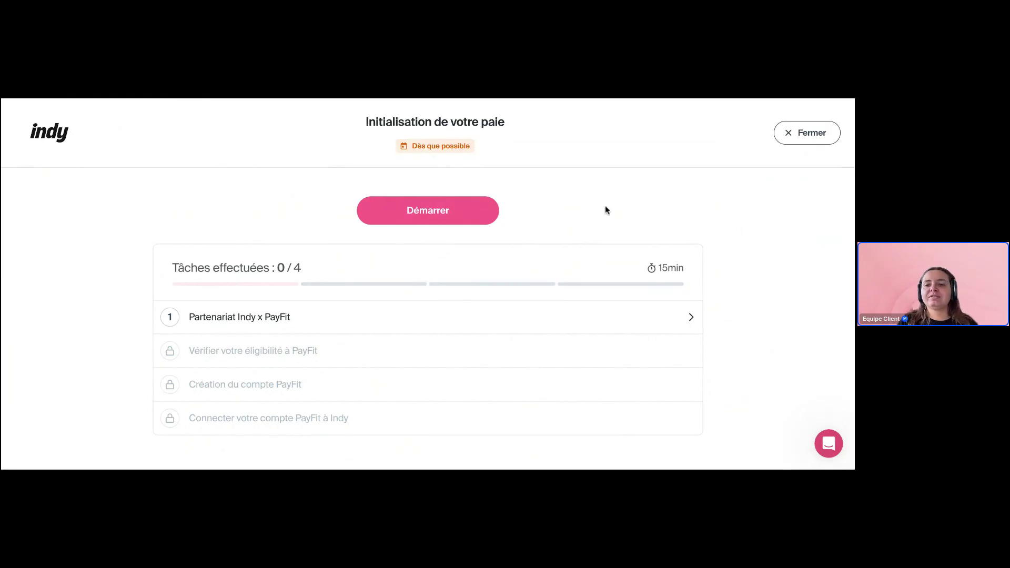
pyautogui.click(803, 138)
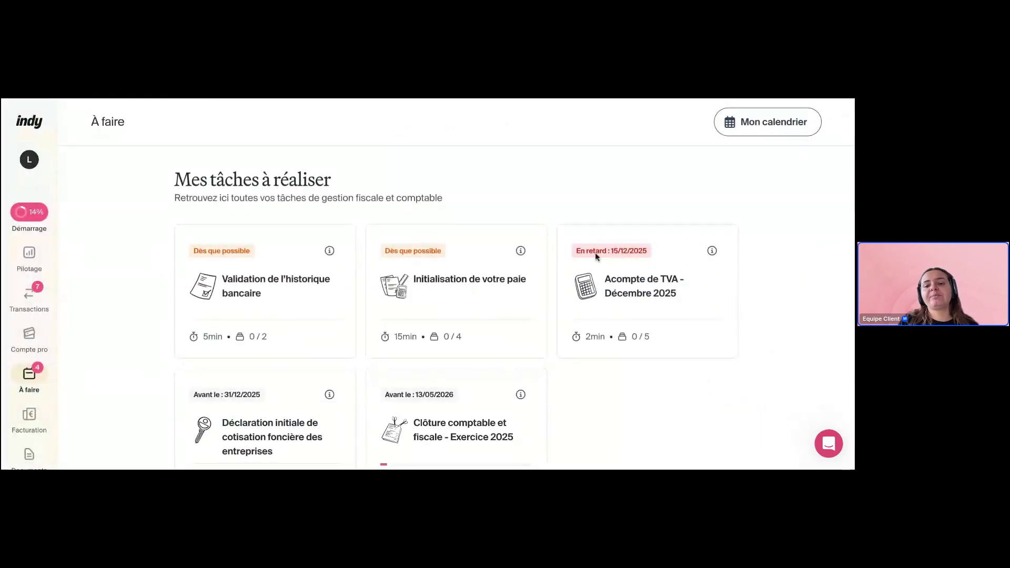
pyautogui.scroll(-1, 806, 282)
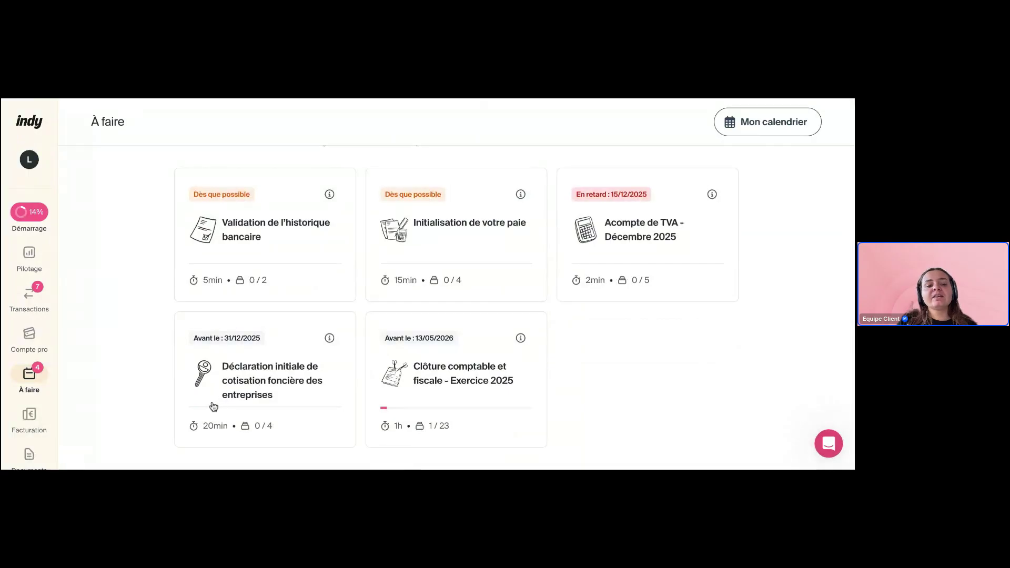
# Open the initial cotisation foncière declaration and view its personal and company information steps
pyautogui.click(285, 395)
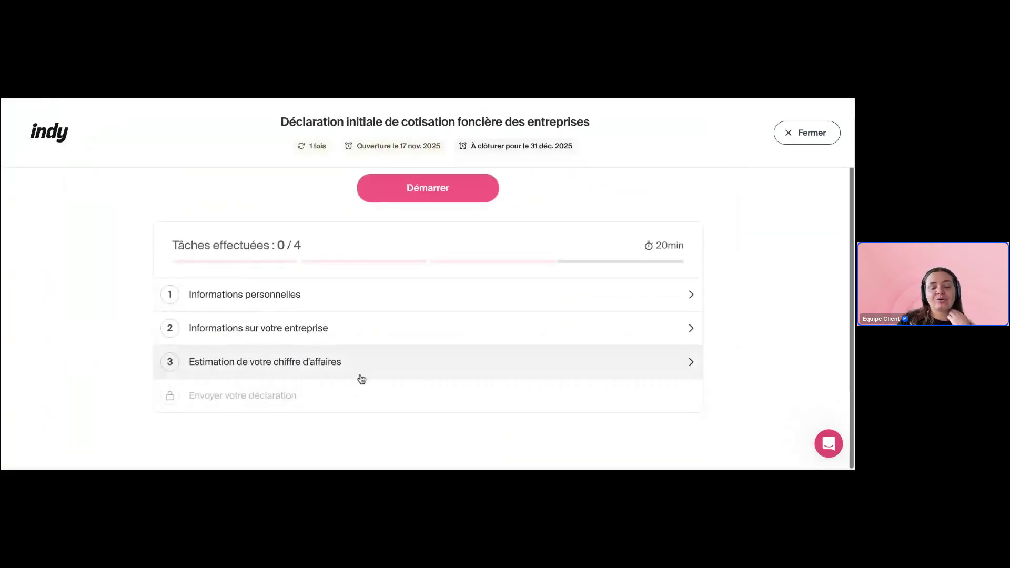
pyautogui.scroll(-1, 361, 378)
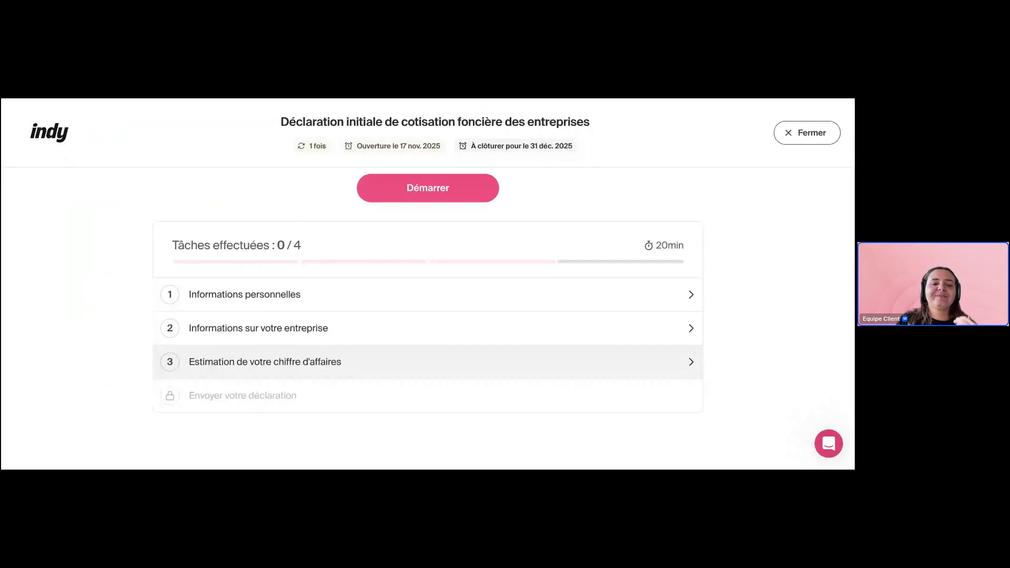
pyautogui.click(341, 303)
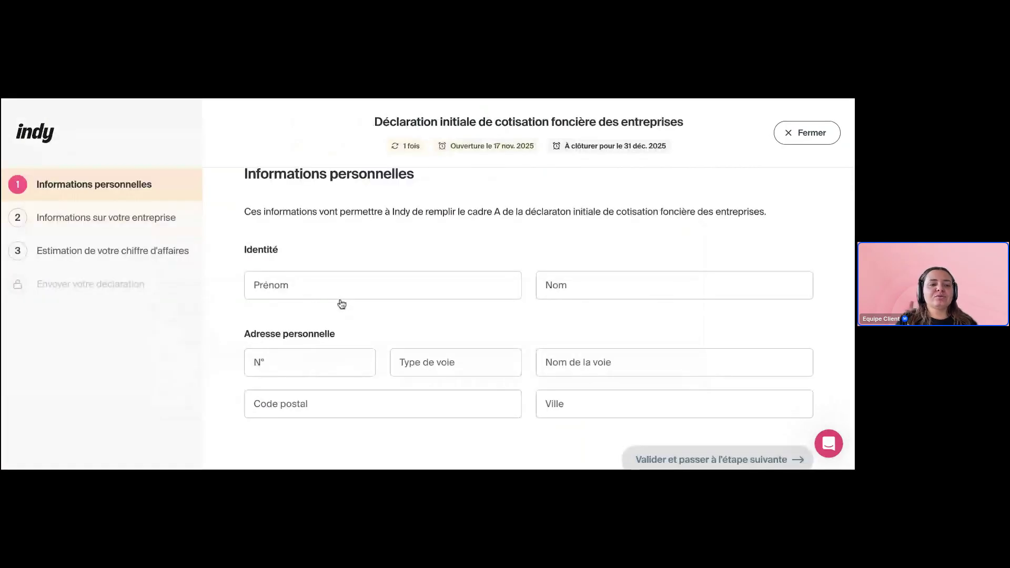
pyautogui.click(105, 219)
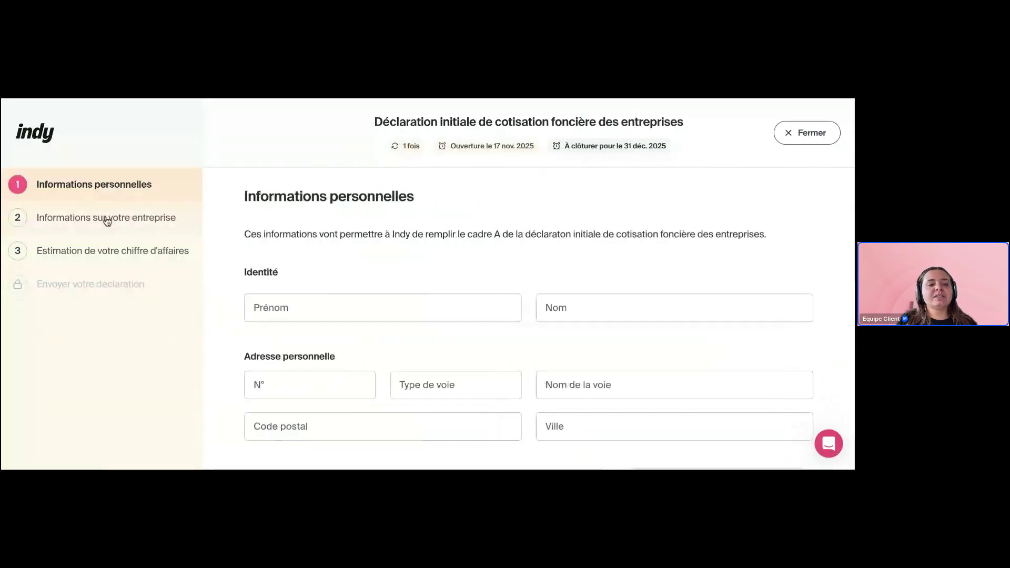
pyautogui.scroll(-1, 507, 273)
pyautogui.scroll(1, 507, 273)
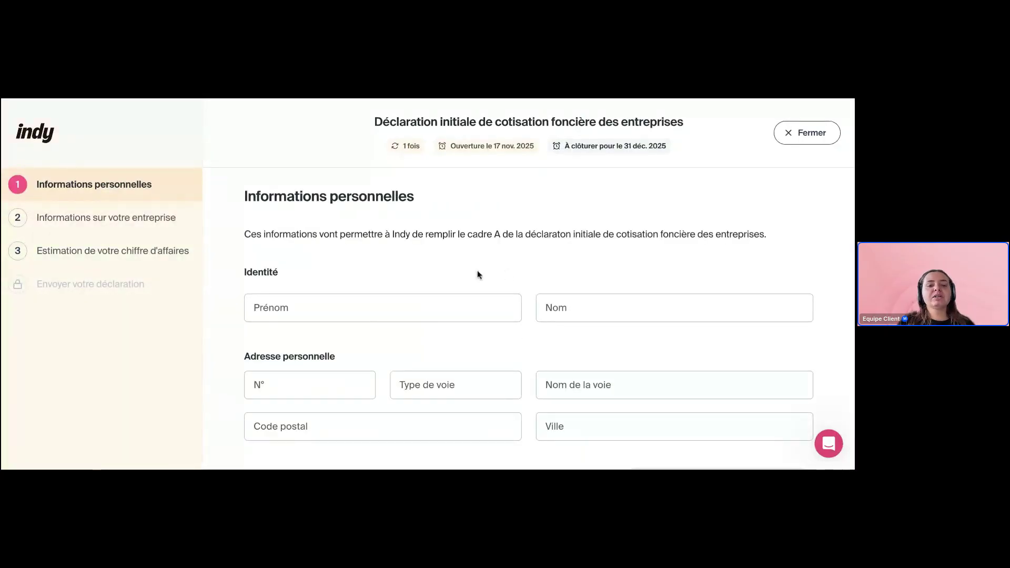
# Browse the company information and turnover estimate steps, then close the CFE declaration
pyautogui.click(124, 209)
pyautogui.click(132, 249)
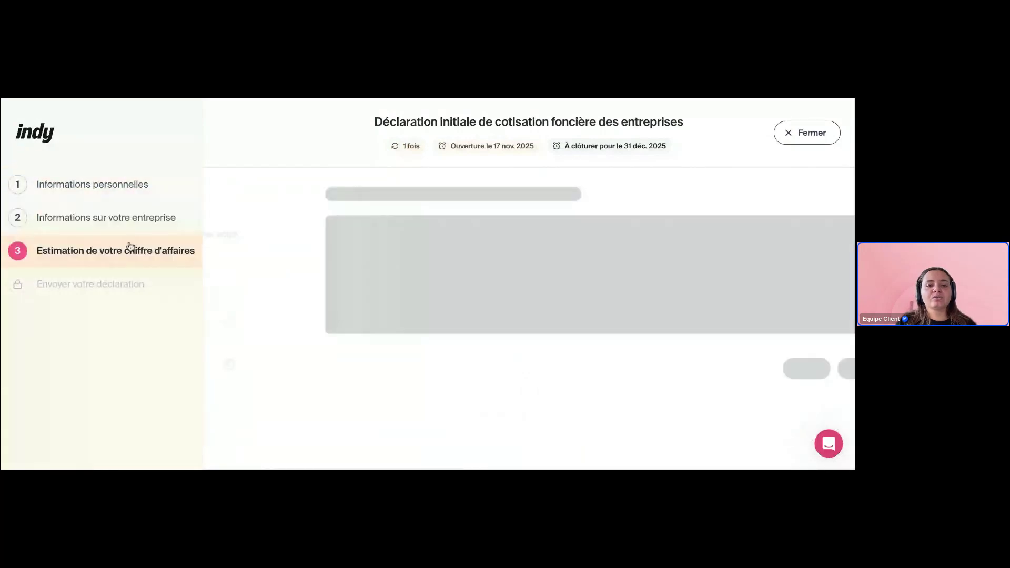
pyautogui.click(134, 217)
pyautogui.click(127, 189)
pyautogui.click(799, 138)
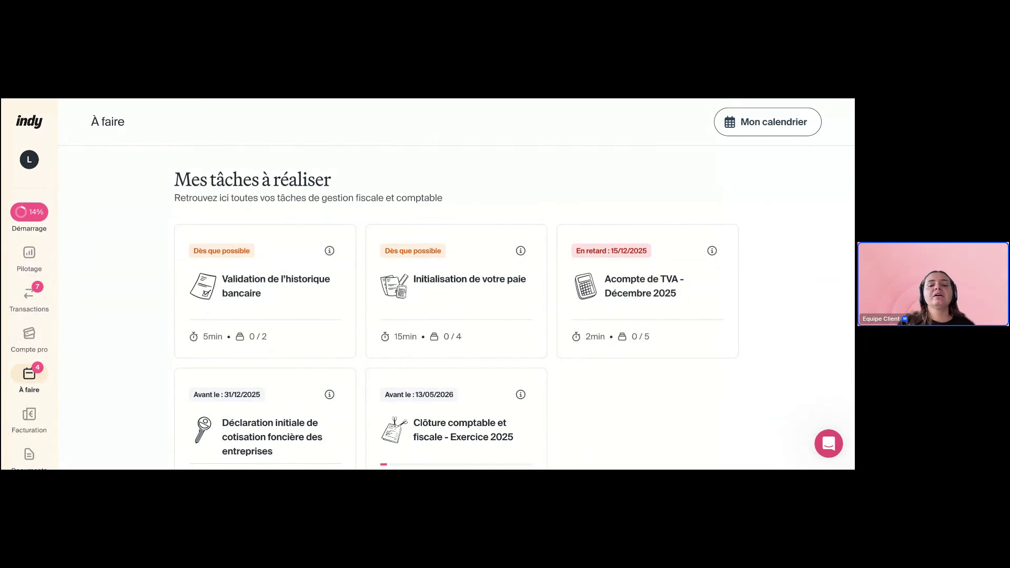
pyautogui.scroll(-1, 455, 308)
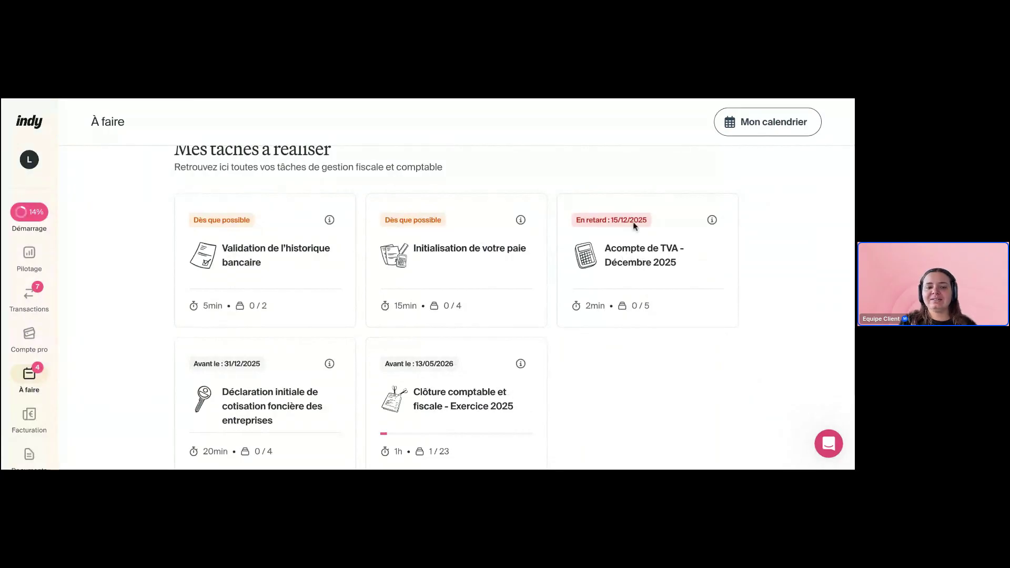
# Open the Acompte de TVA - Décembre 2025 task and review its five steps at 0/5
pyautogui.click(633, 266)
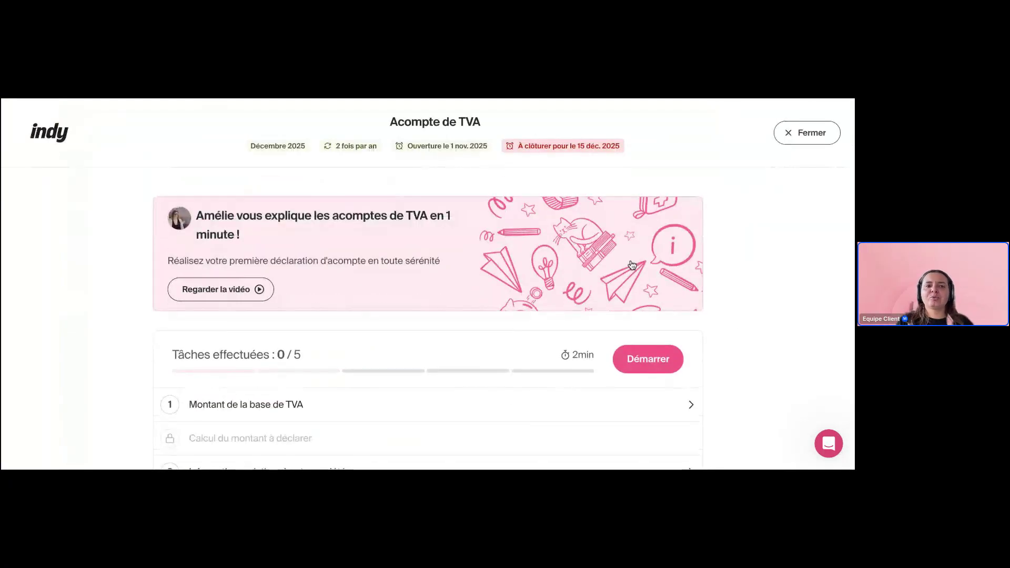
pyautogui.scroll(-1, 86, 304)
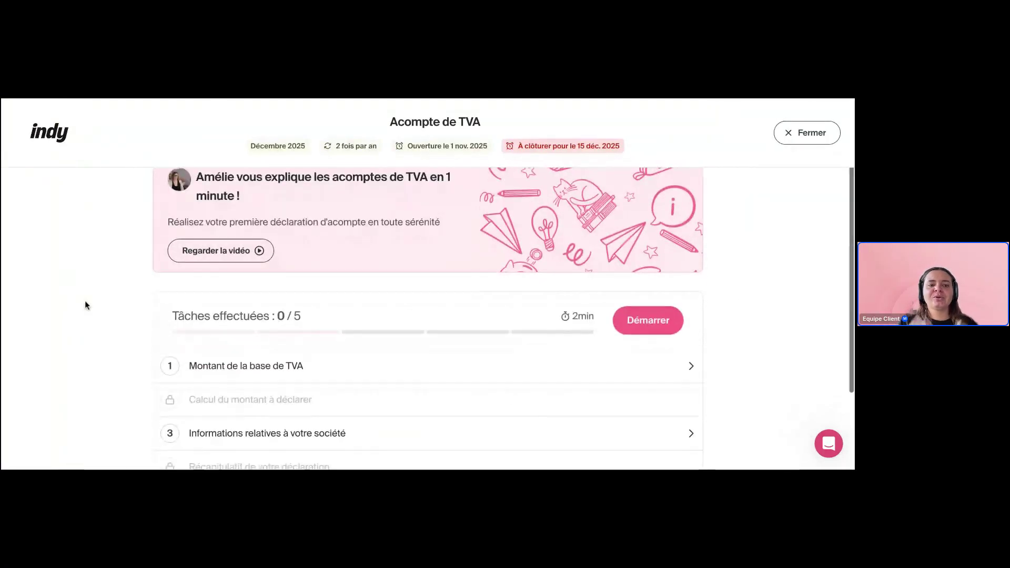
pyautogui.scroll(-1, 86, 305)
pyautogui.scroll(3, 85, 306)
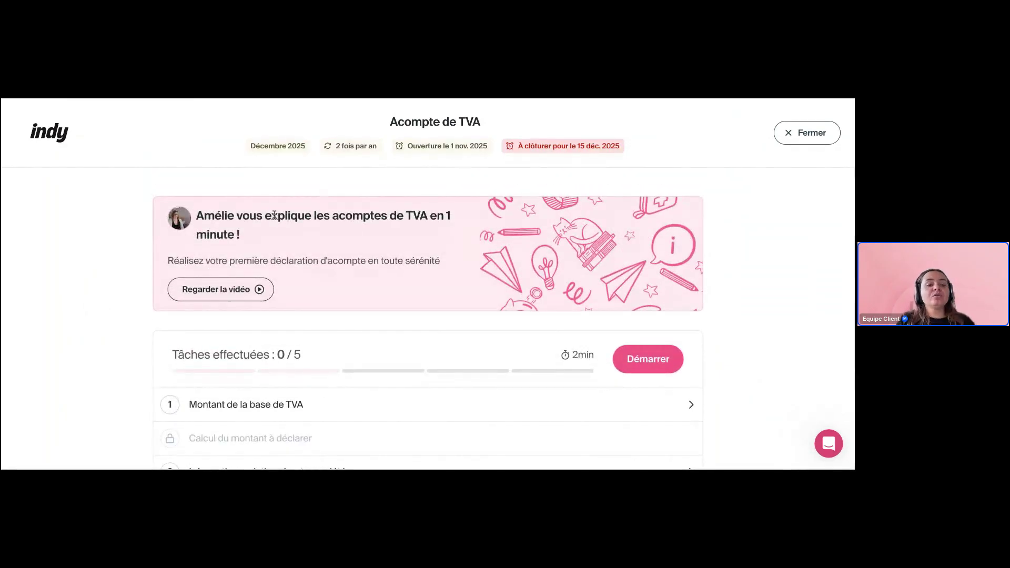
pyautogui.moveTo(272, 216); pyautogui.dragTo(443, 243)
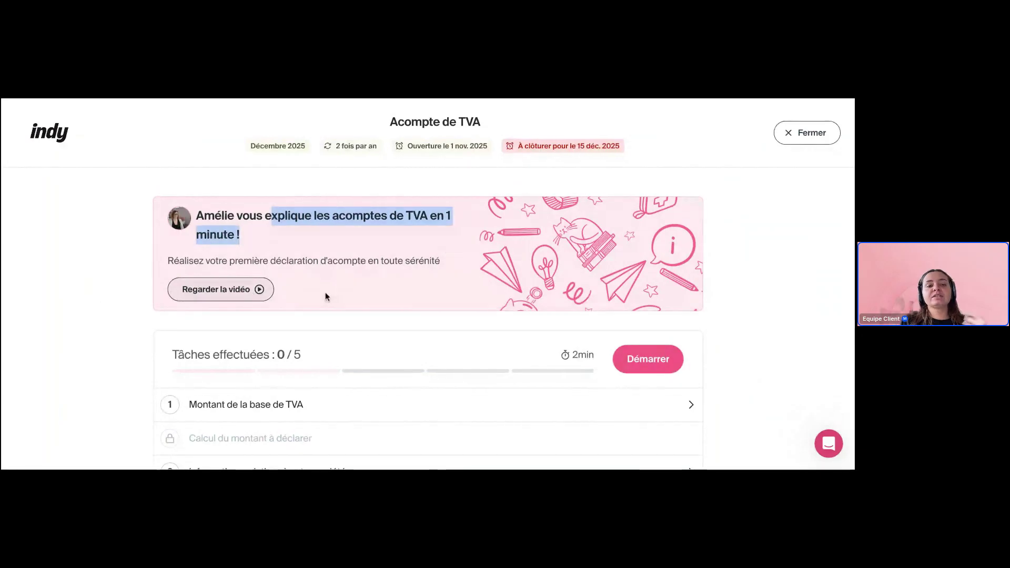
pyautogui.click(411, 282)
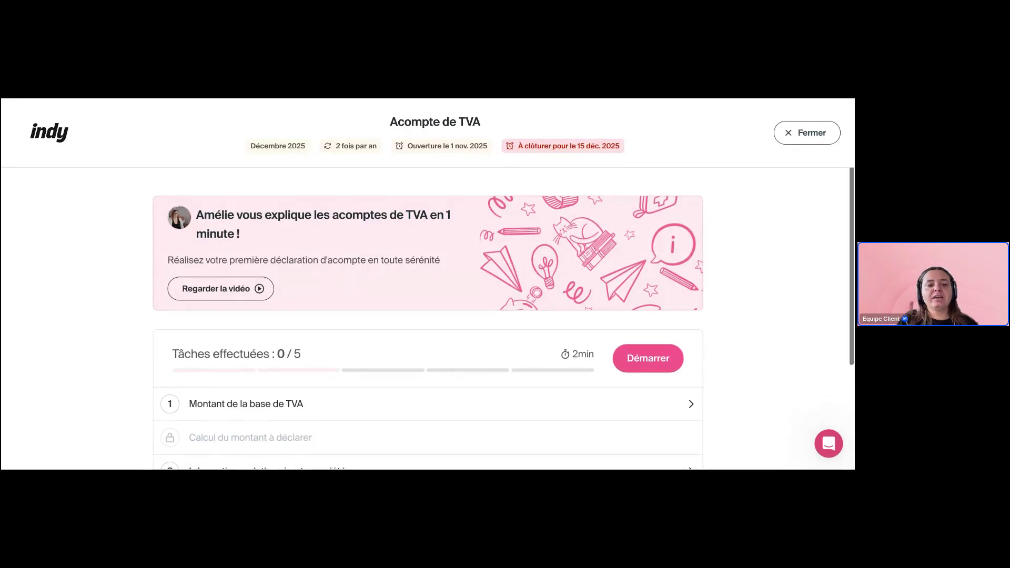
pyautogui.scroll(-3, 235, 246)
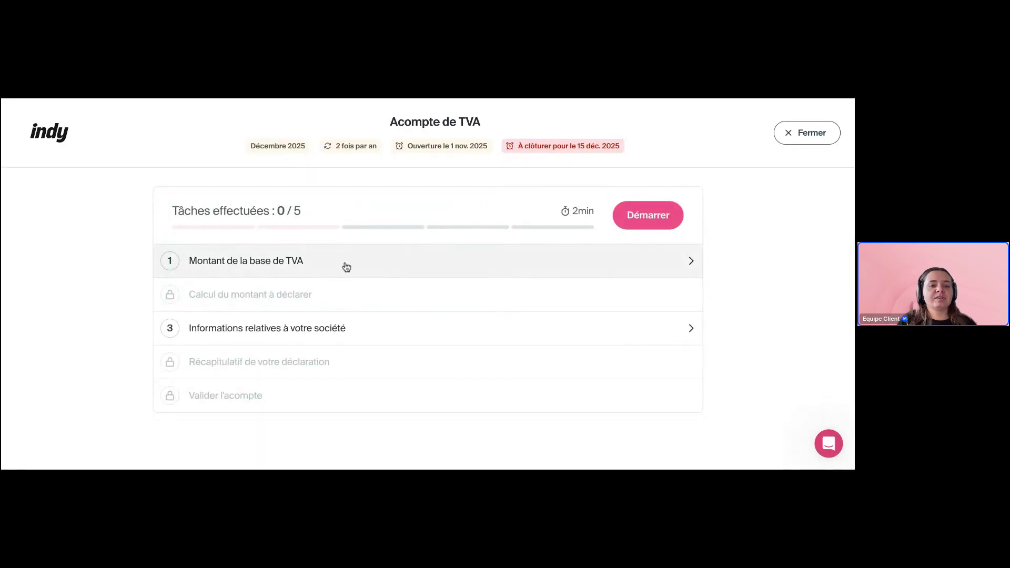
# Open the Montant de la base de TVA step and review its period and amount fields
pyautogui.click(345, 266)
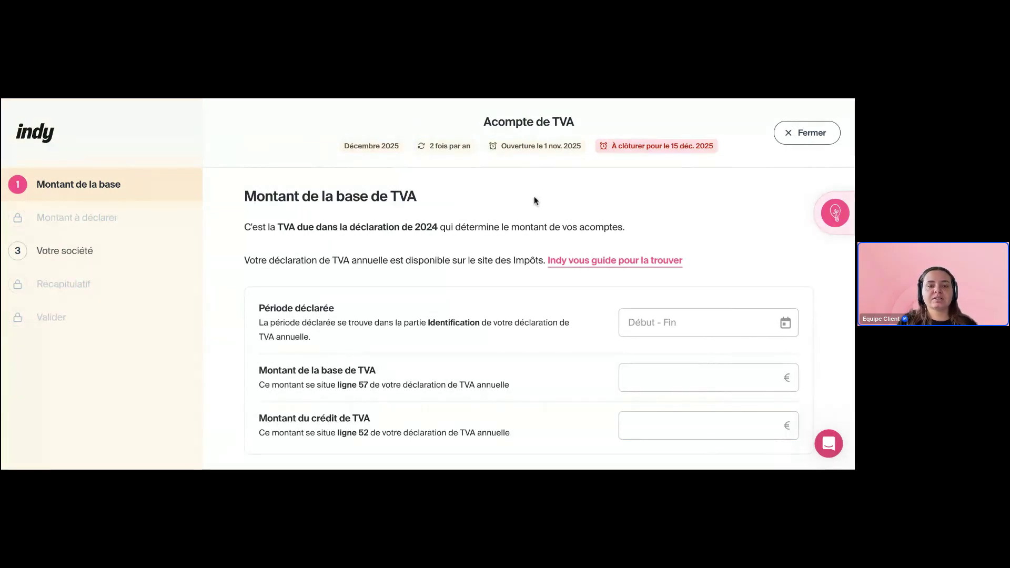
pyautogui.scroll(-1, 505, 215)
pyautogui.scroll(1, 500, 273)
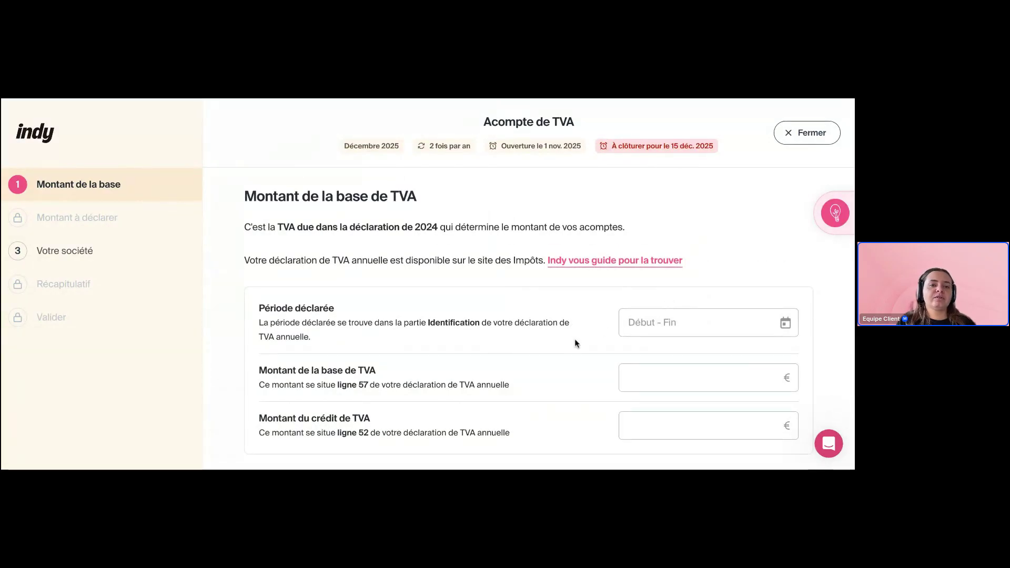
pyautogui.scroll(-1, 579, 342)
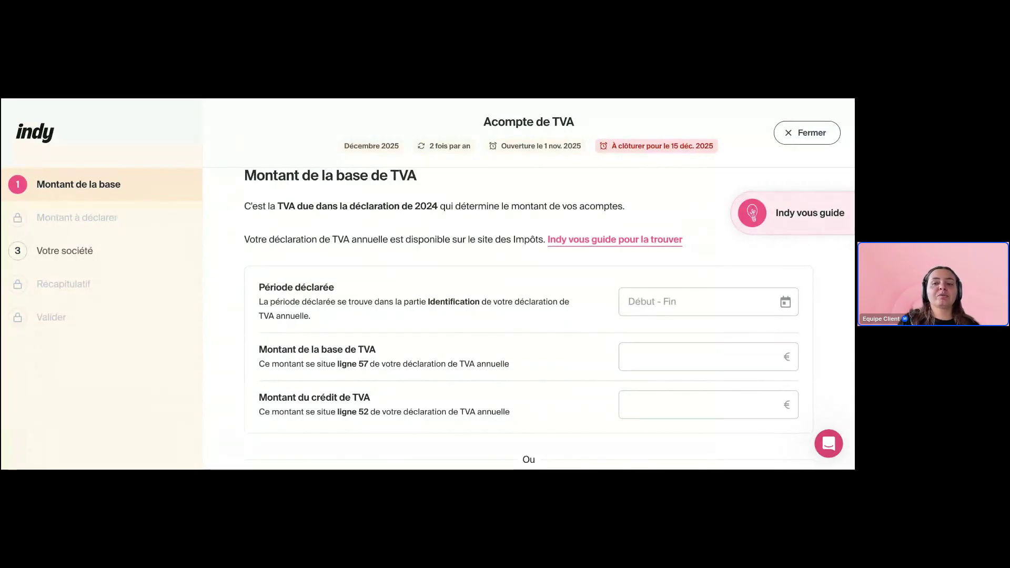
# Read the Indy vous guide panel on finding the line 57 and line 52 figures
pyautogui.click(758, 212)
pyautogui.scroll(-2, 754, 255)
pyautogui.scroll(2, 754, 256)
pyautogui.scroll(-2, 753, 255)
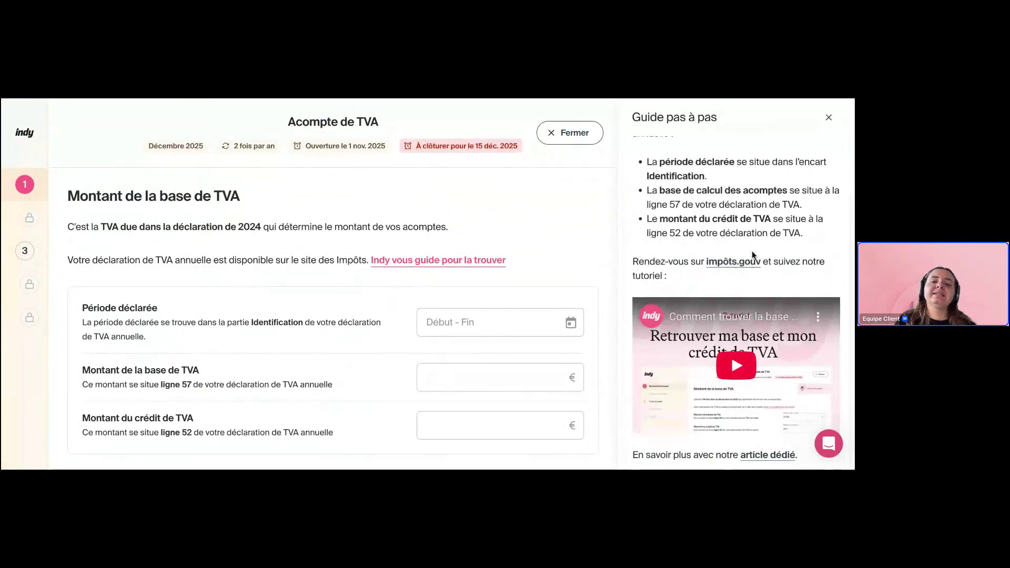
pyautogui.scroll(2, 753, 256)
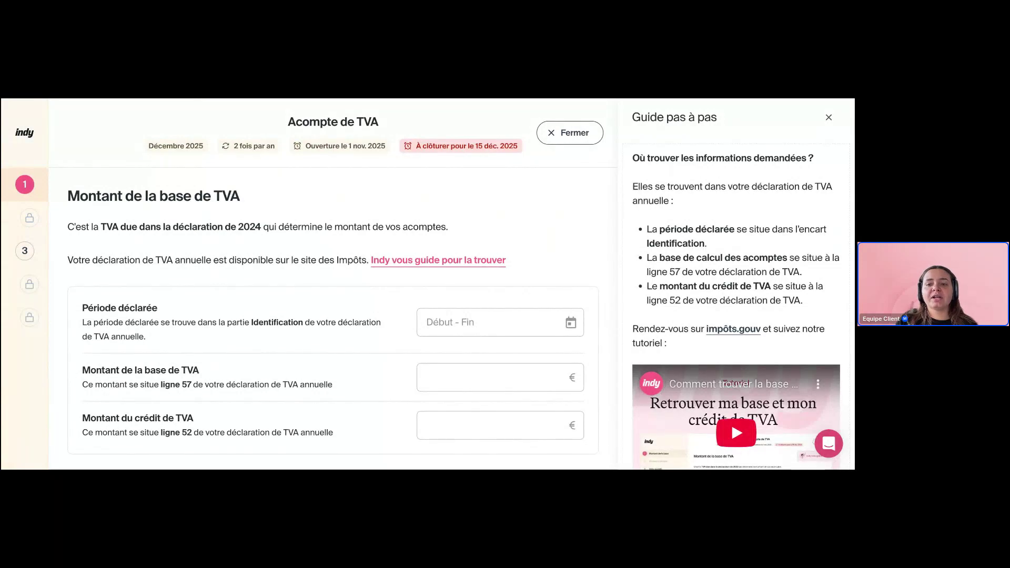
pyautogui.click(828, 117)
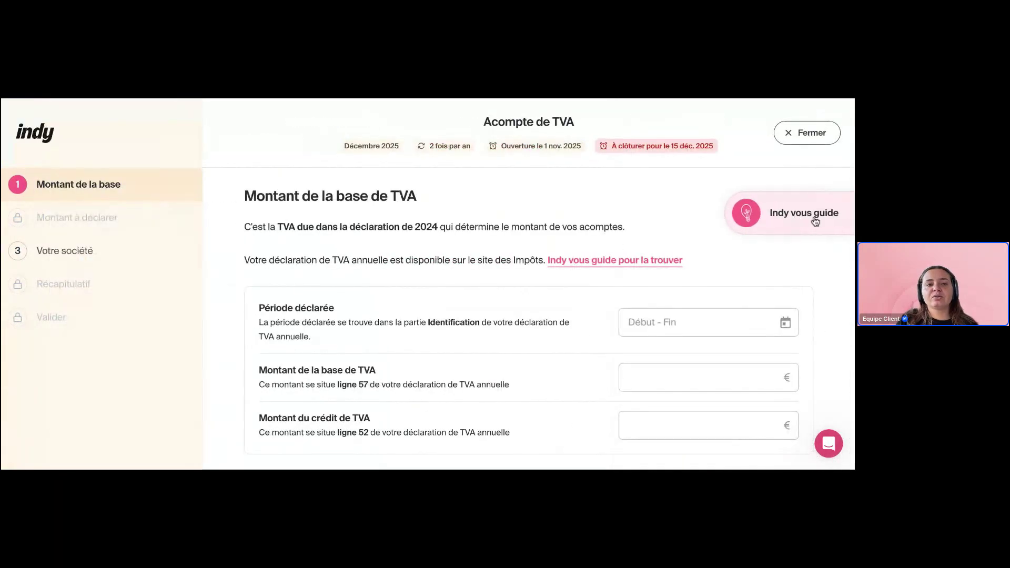
pyautogui.click(805, 216)
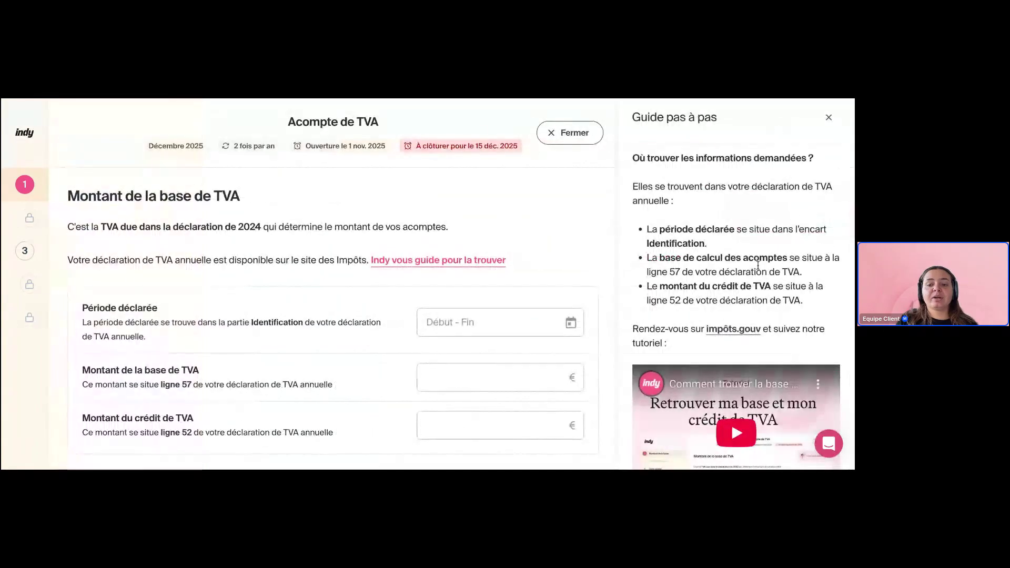
pyautogui.scroll(-3, 753, 280)
pyautogui.scroll(3, 752, 280)
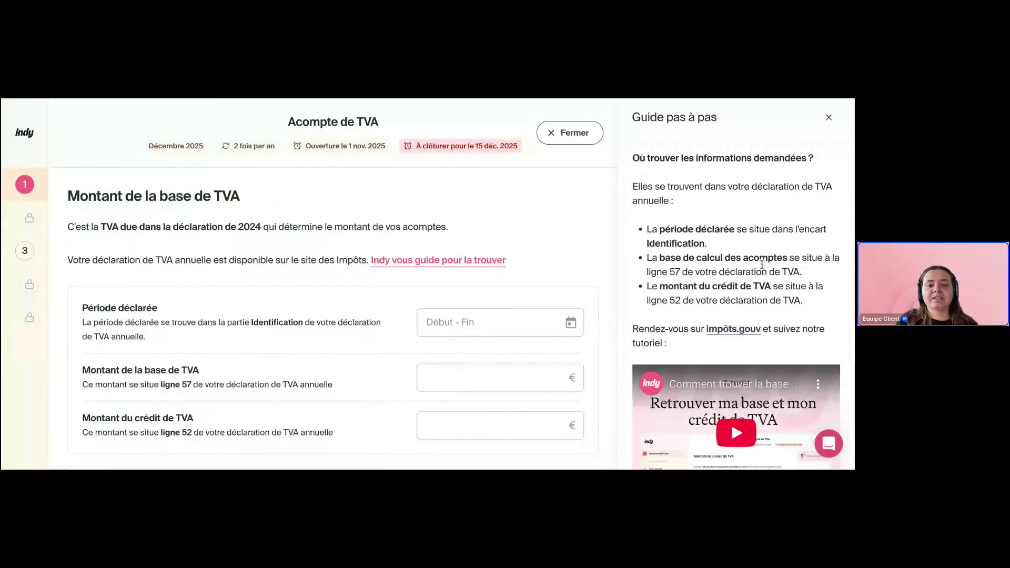
pyautogui.click(828, 117)
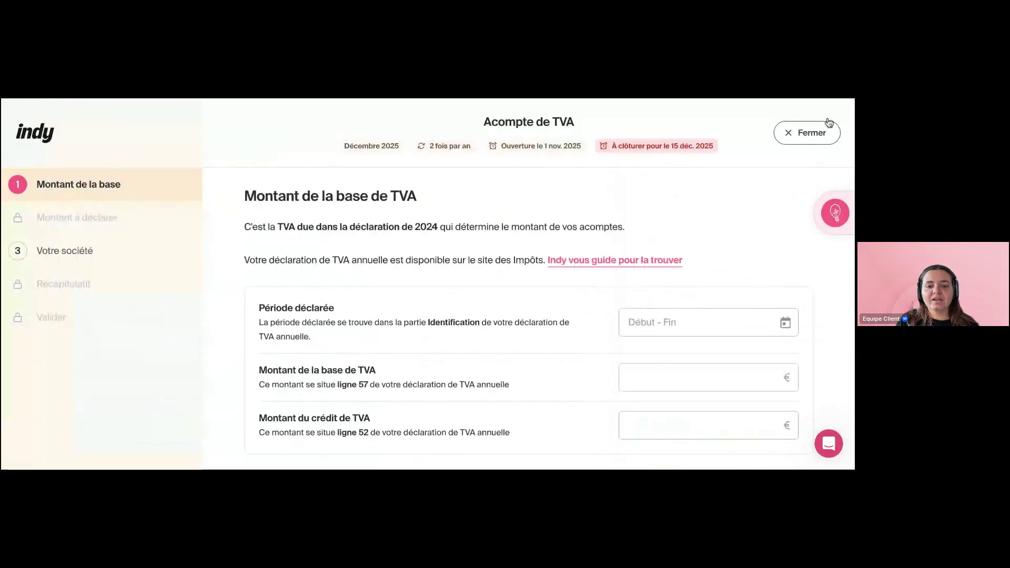
pyautogui.scroll(-3, 550, 396)
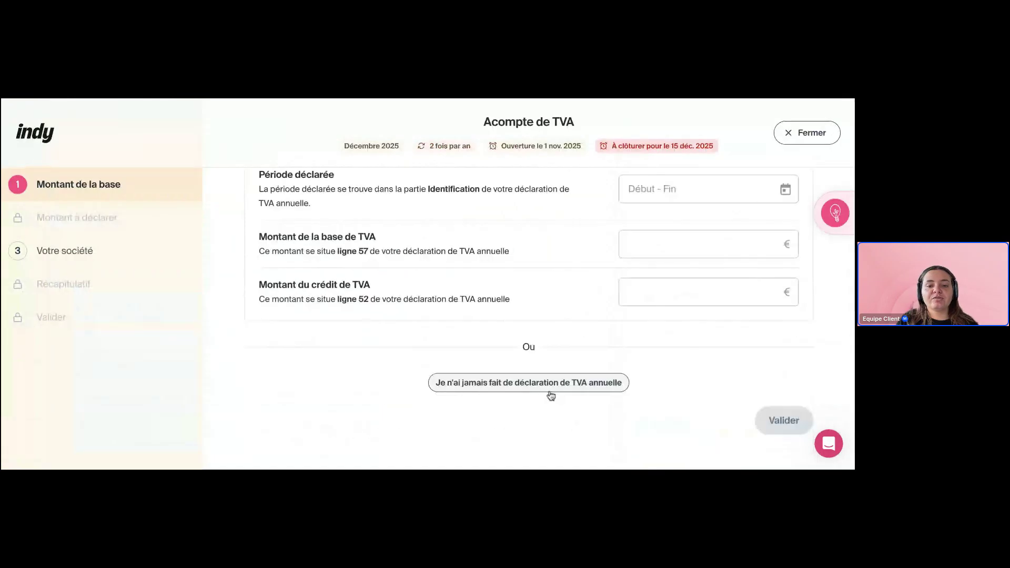
# Declare no prior annual VAT return and categorise the PayPal transaction as Frais de déplacement
pyautogui.click(514, 389)
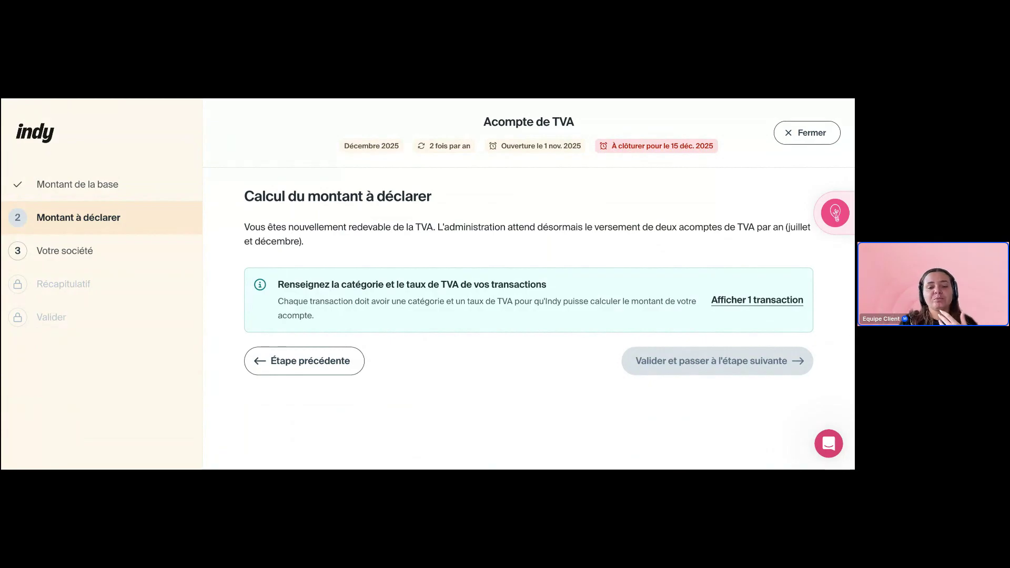
pyautogui.click(722, 301)
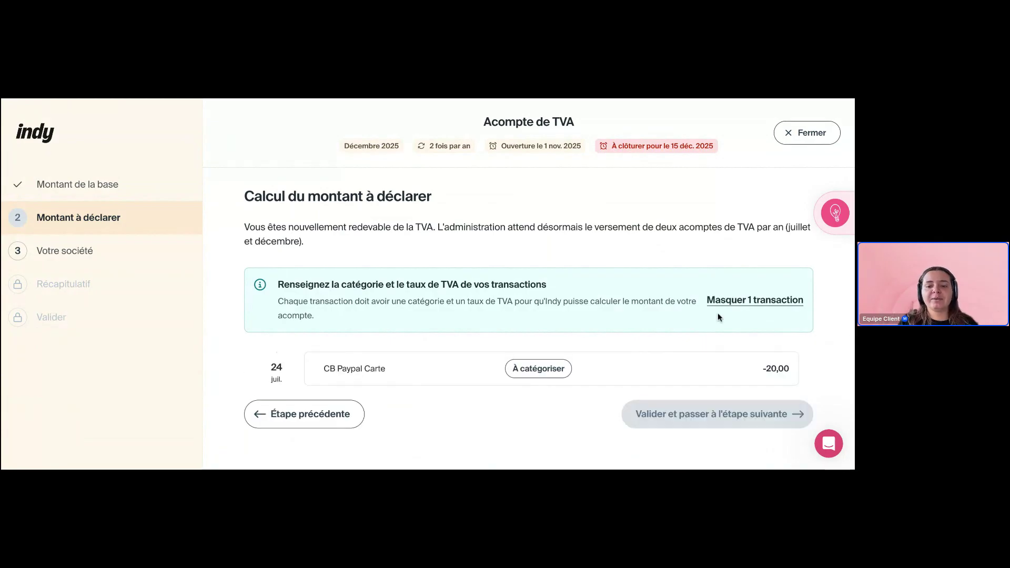
pyautogui.click(537, 371)
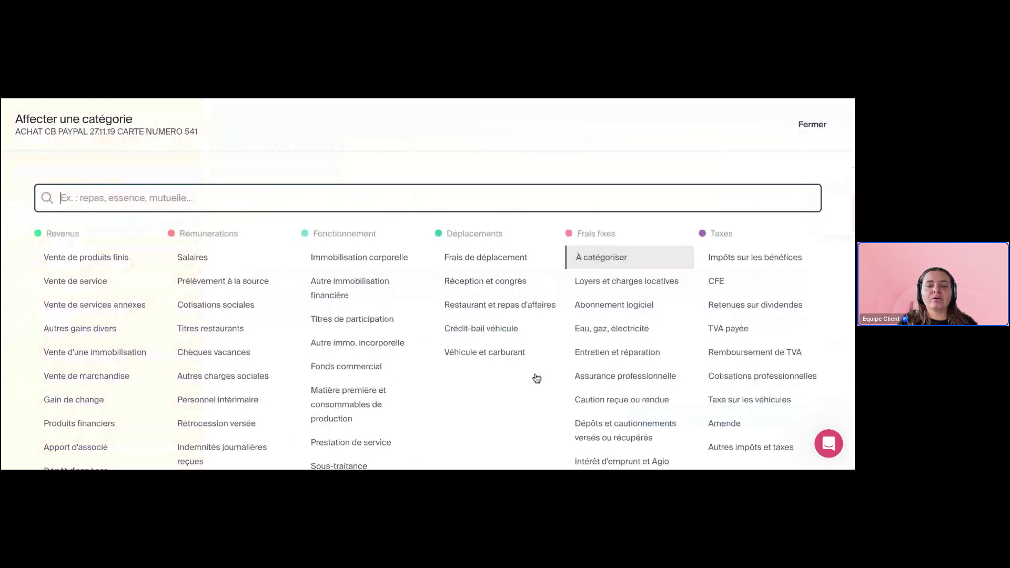
pyautogui.click(479, 260)
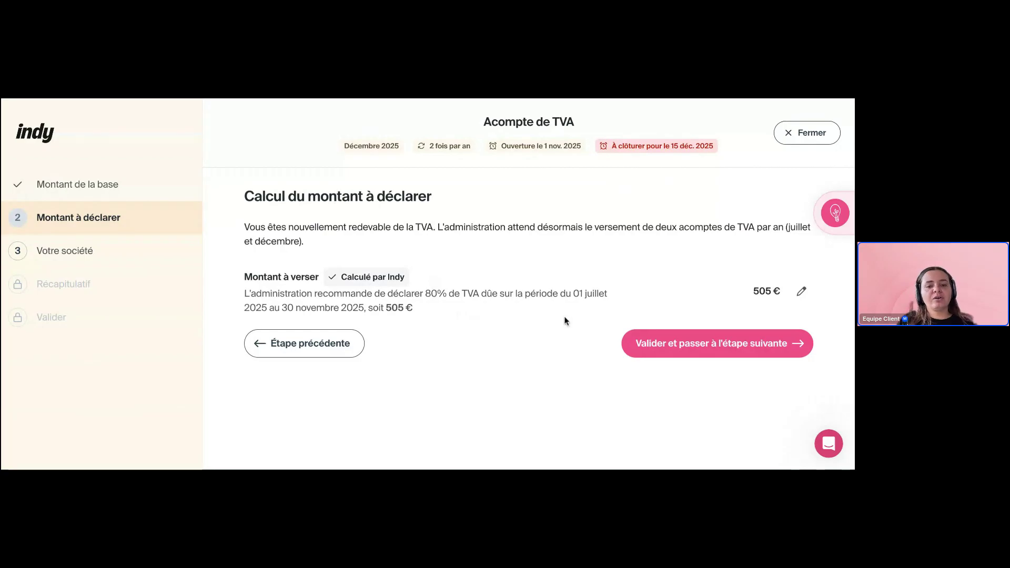
# Validate the 505 € deposit and view the profile page for the head office address
pyautogui.click(684, 338)
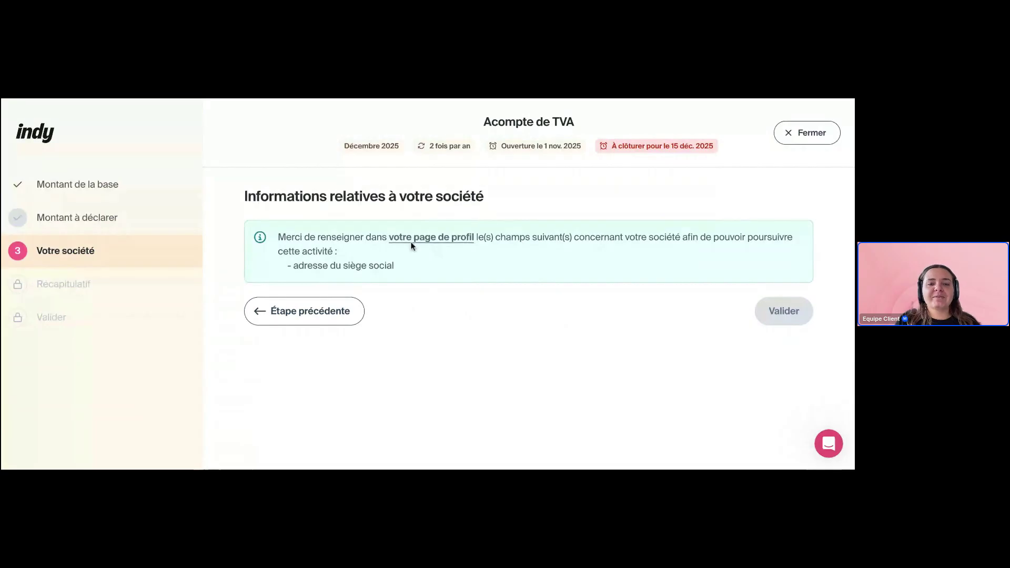
pyautogui.click(425, 238)
pyautogui.scroll(-4, 343, 301)
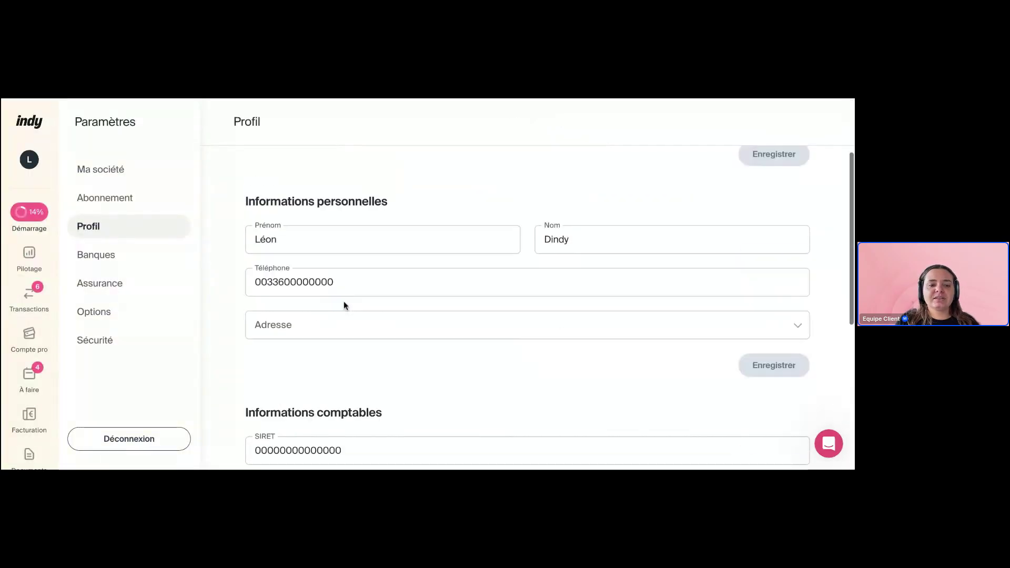
pyautogui.scroll(-3, 365, 284)
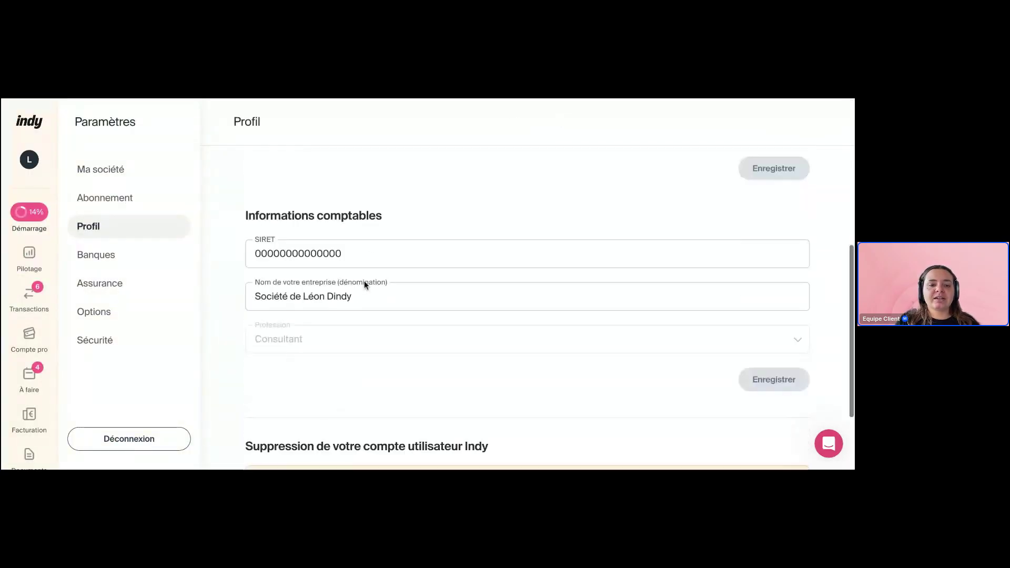
pyautogui.scroll(2, 375, 298)
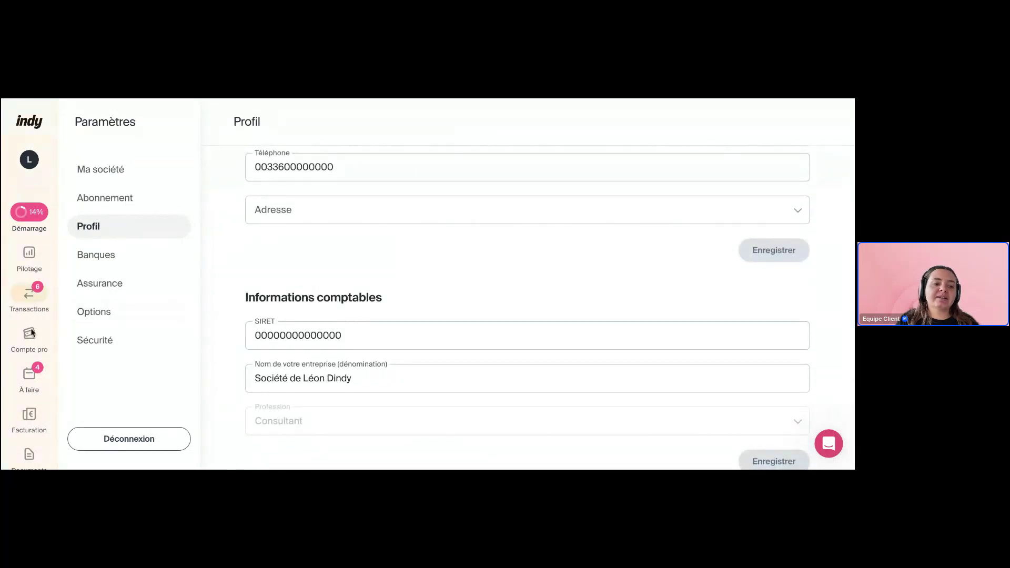
# Reopen the Acompte de TVA task, view its company information step, then close it at 2/5
pyautogui.click(30, 381)
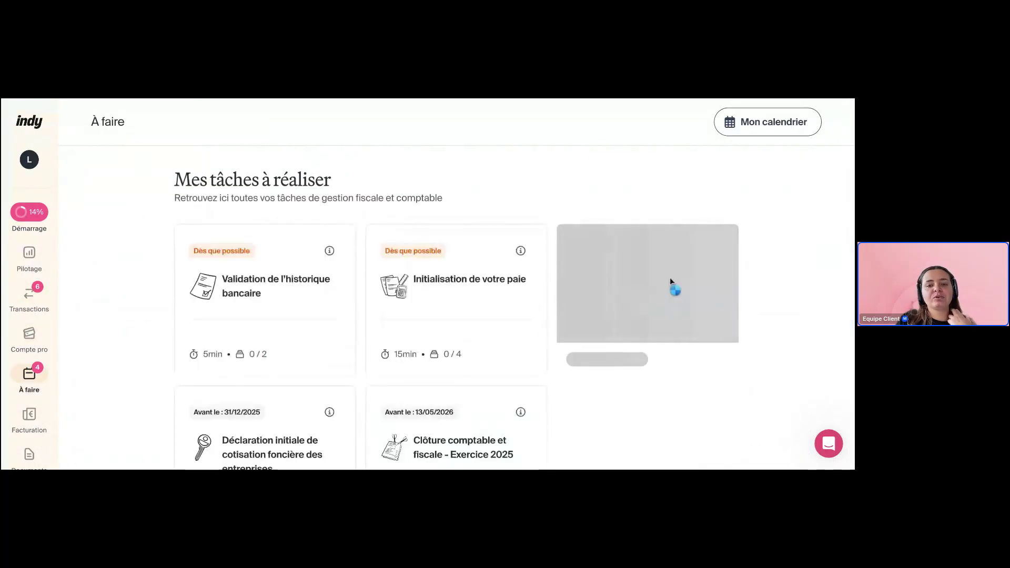
pyautogui.click(674, 283)
pyautogui.scroll(-3, 440, 386)
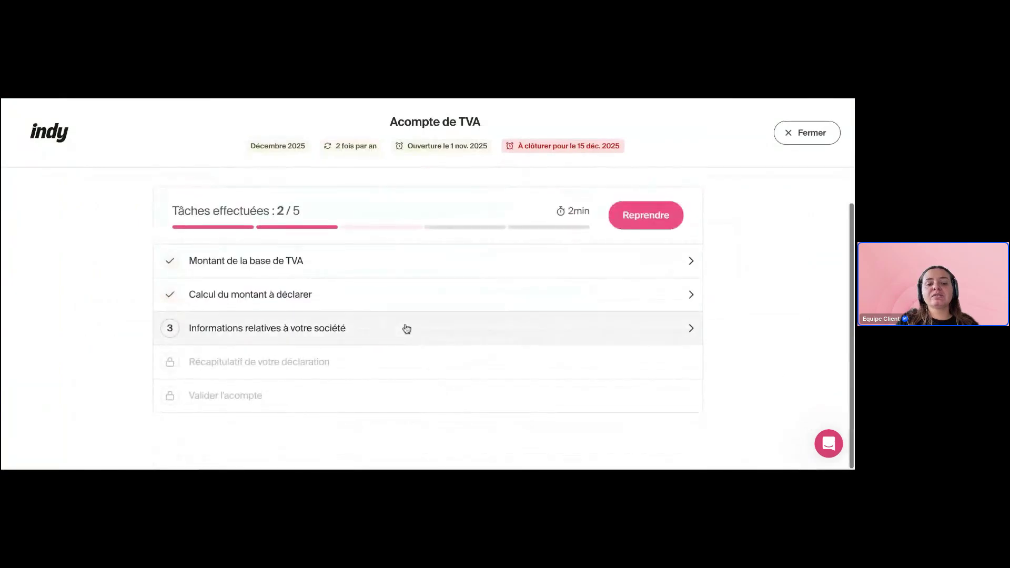
pyautogui.click(406, 329)
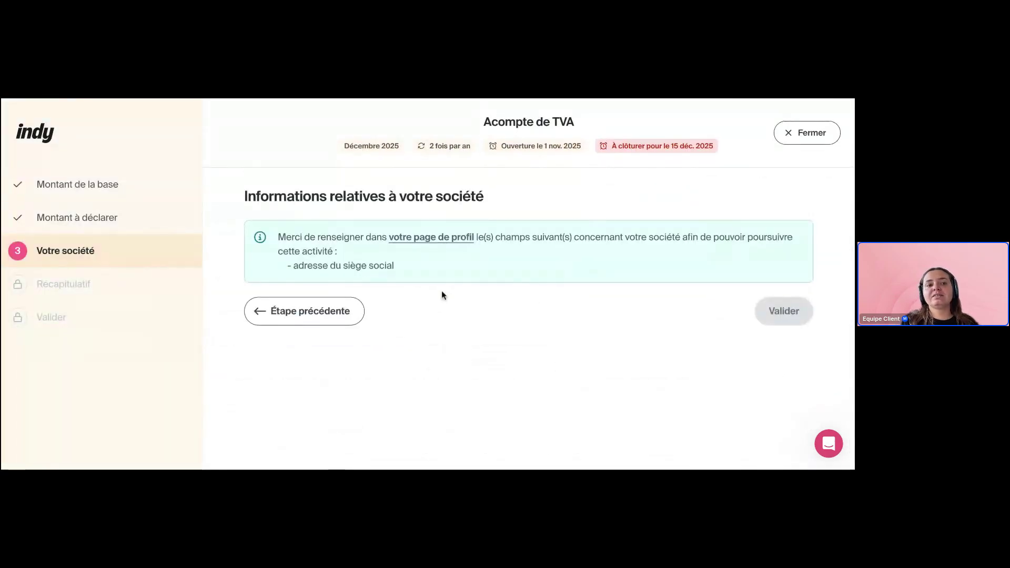
pyautogui.click(798, 134)
pyautogui.scroll(-2, 661, 282)
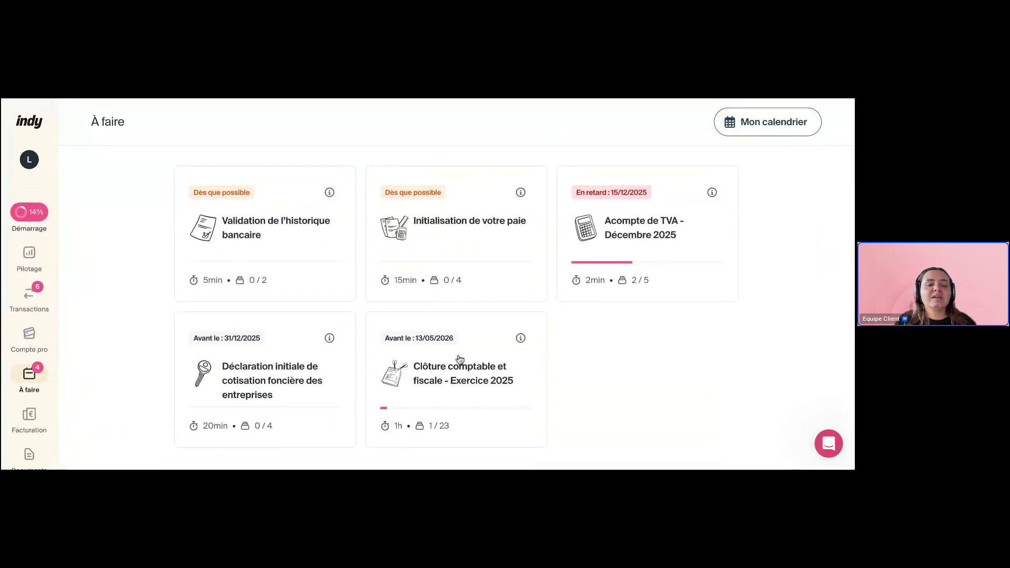
pyautogui.click(444, 361)
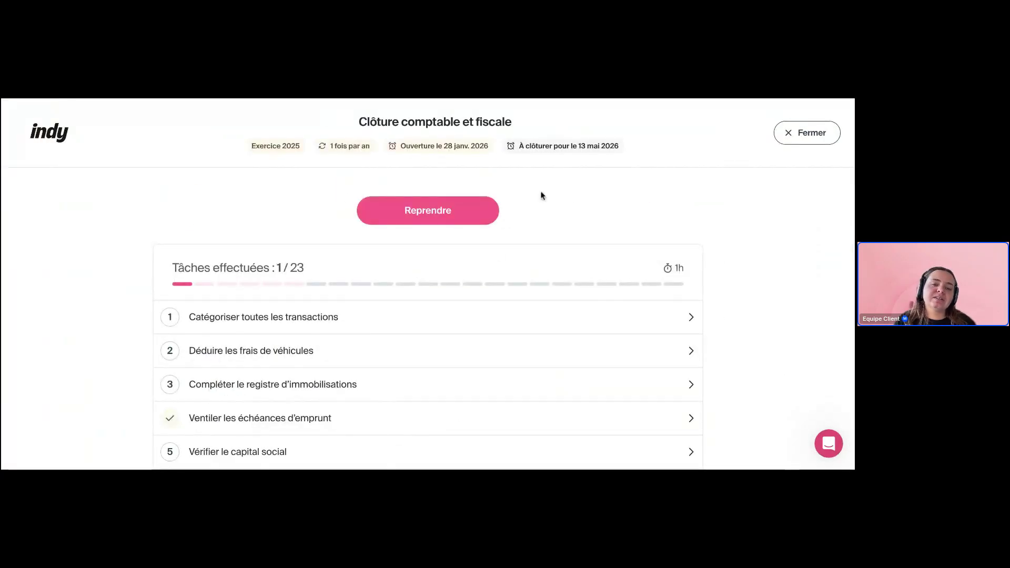
pyautogui.moveTo(365, 117); pyautogui.dragTo(562, 125)
pyautogui.click(593, 202)
pyautogui.moveTo(407, 146); pyautogui.dragTo(498, 145)
pyautogui.click(527, 176)
pyautogui.scroll(-1, 528, 339)
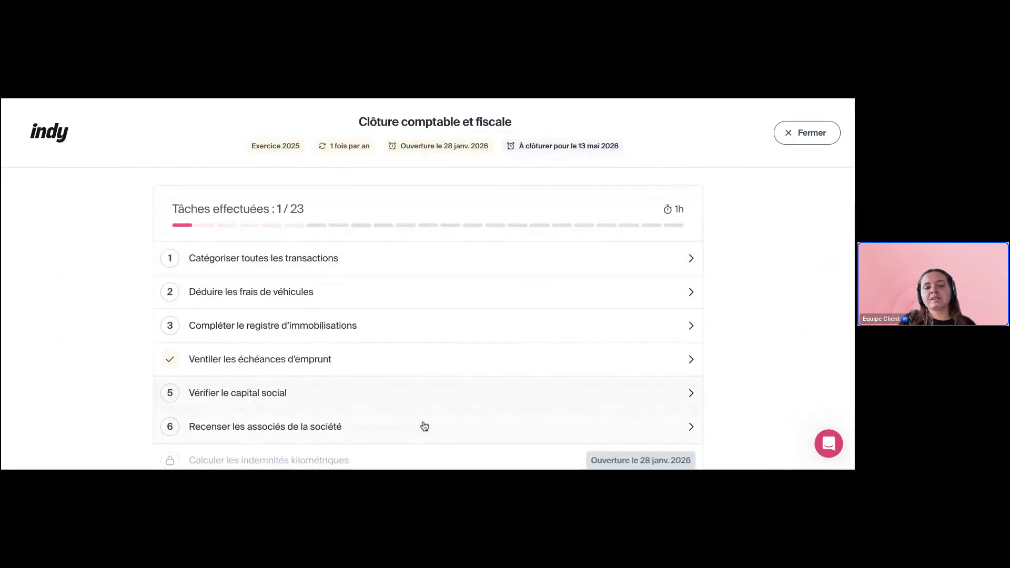
pyautogui.click(380, 266)
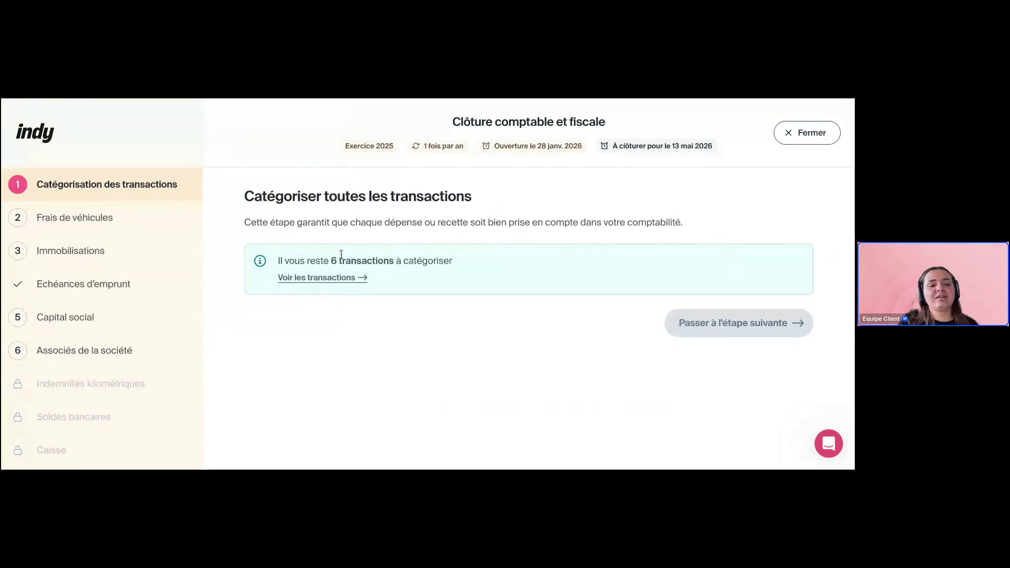
pyautogui.click(129, 225)
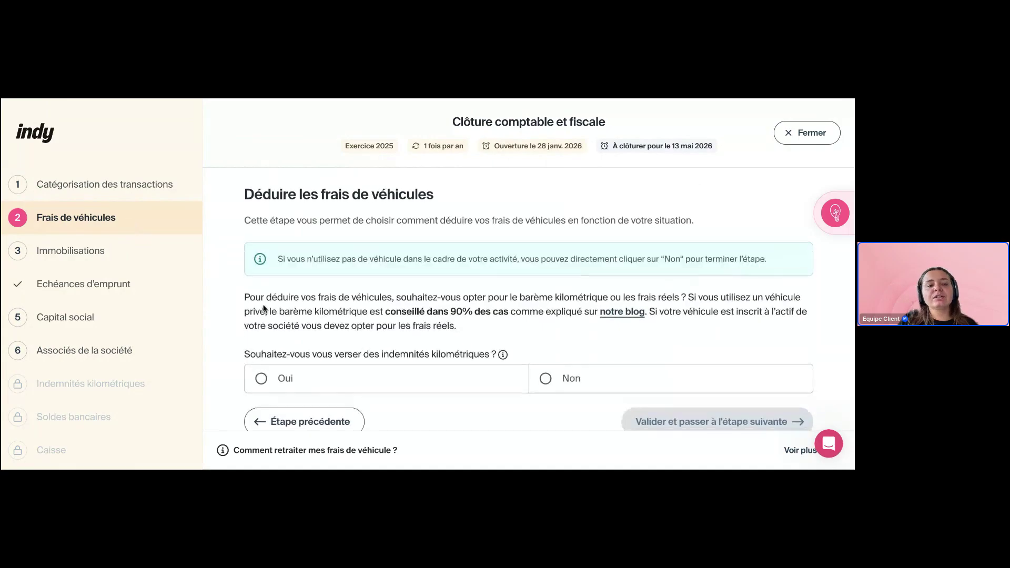
pyautogui.click(115, 247)
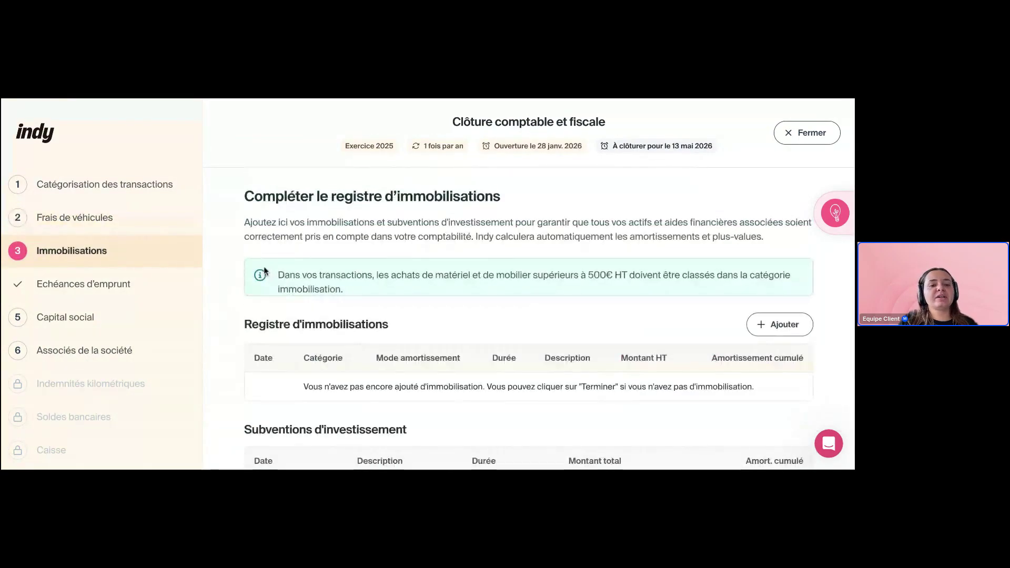
pyautogui.scroll(-1, 382, 311)
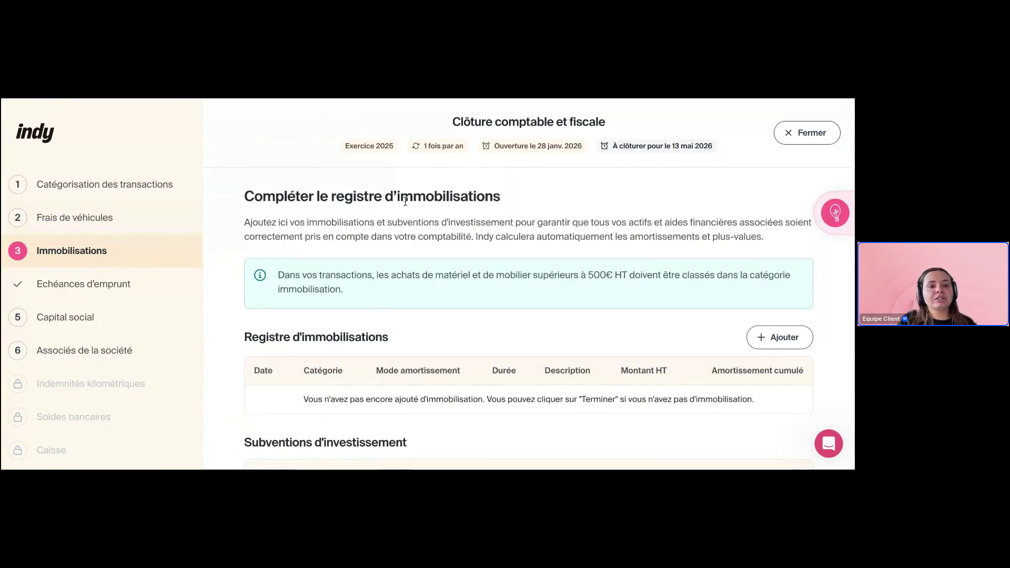
pyautogui.scroll(-3, 488, 304)
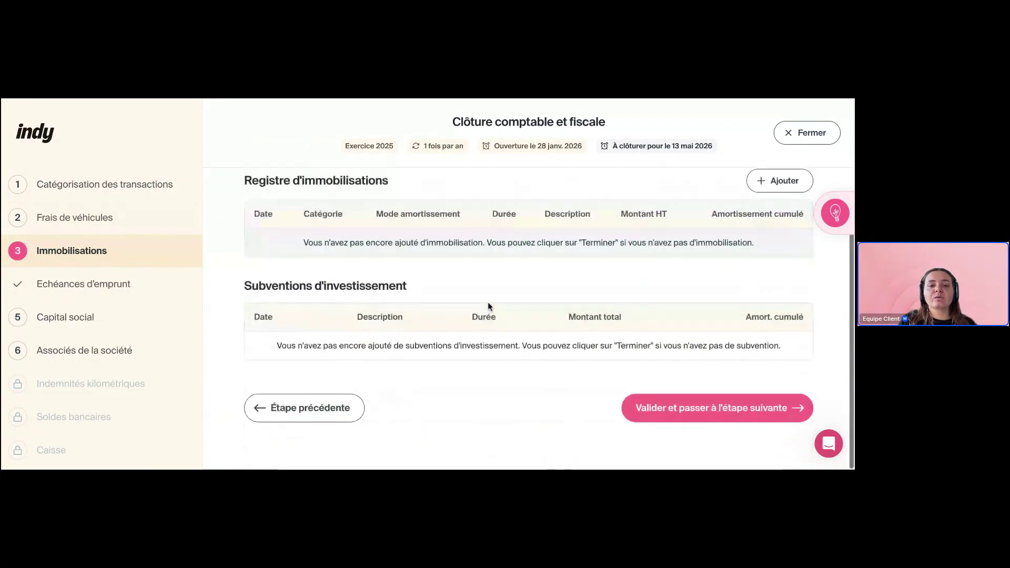
pyautogui.scroll(3, 488, 304)
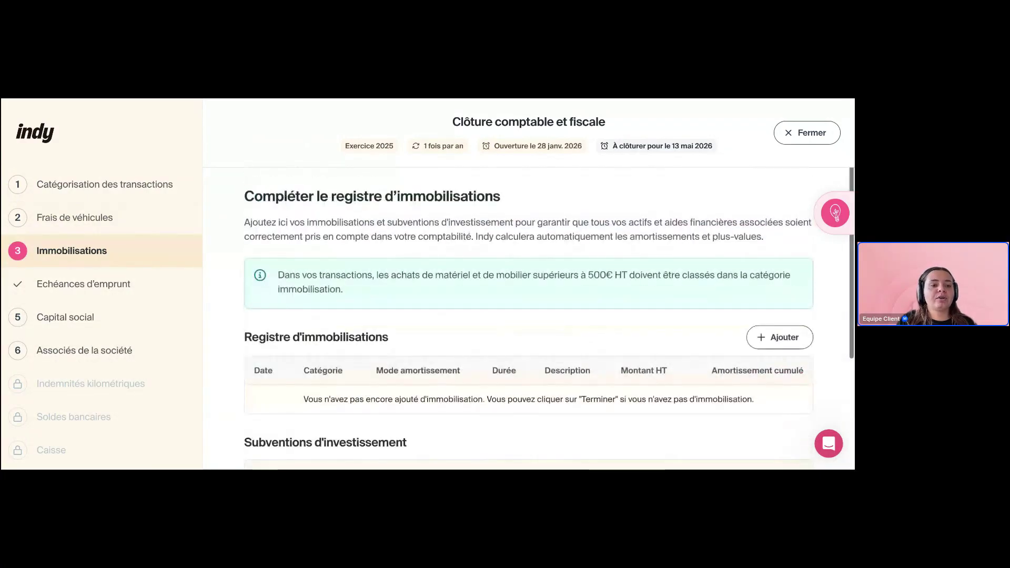
pyautogui.click(820, 223)
pyautogui.scroll(-5, 664, 330)
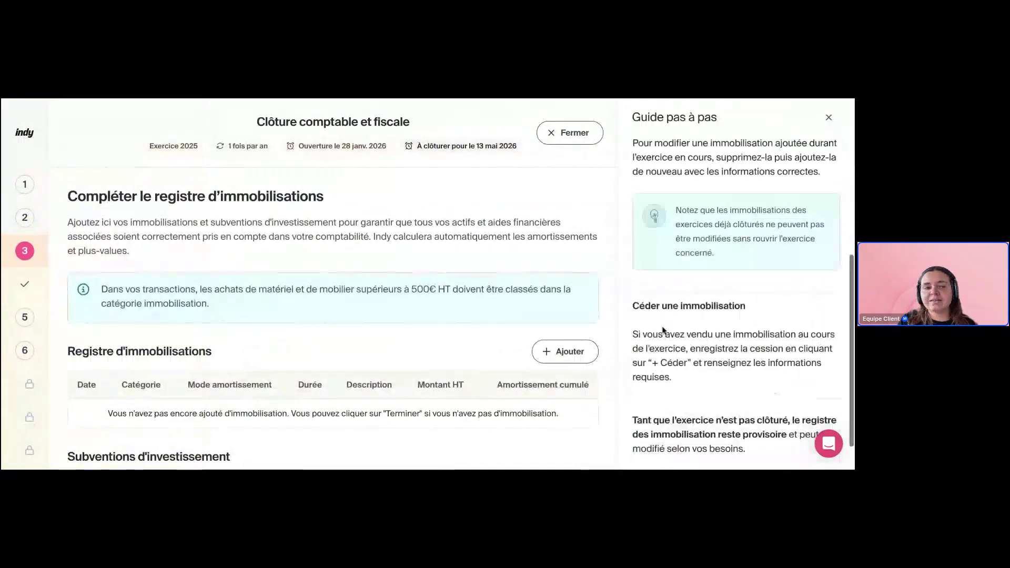
pyautogui.scroll(5, 664, 330)
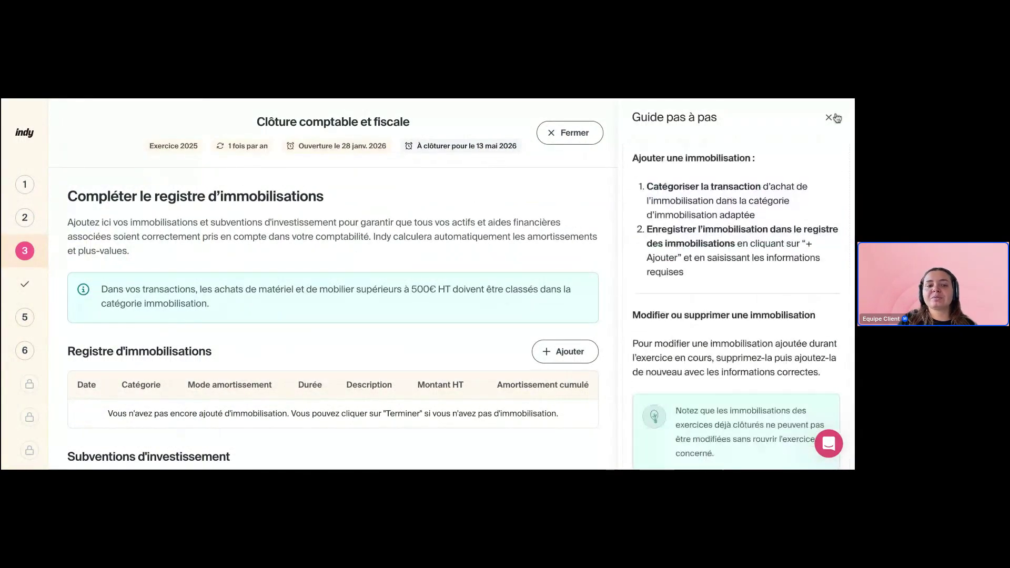
pyautogui.click(829, 117)
pyautogui.click(105, 288)
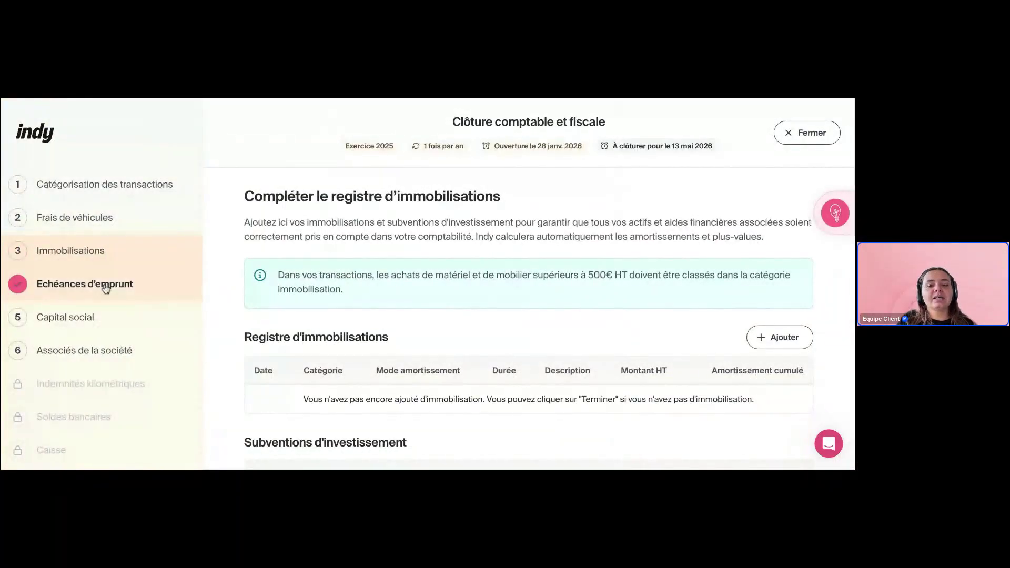
pyautogui.click(103, 322)
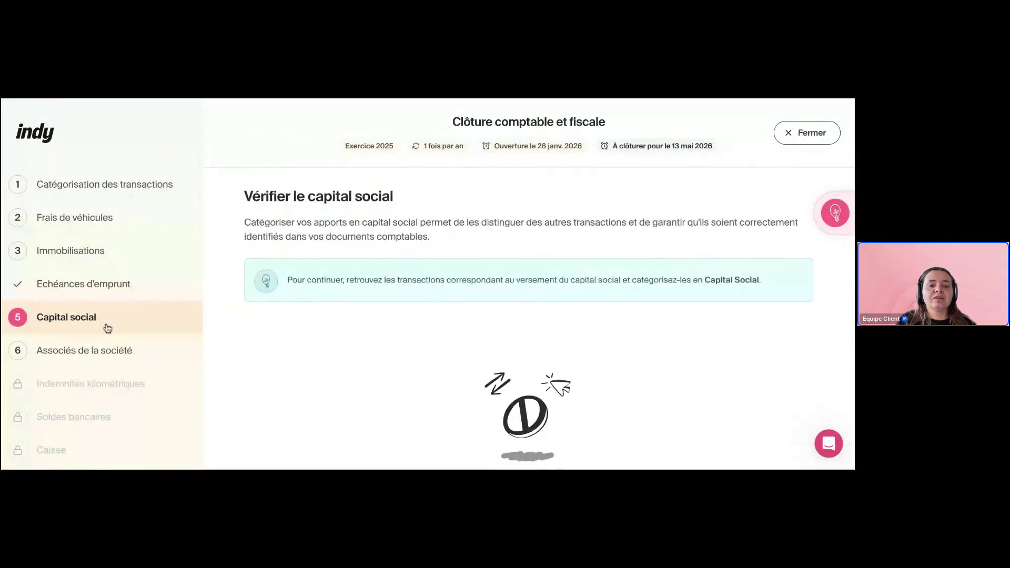
pyautogui.click(111, 350)
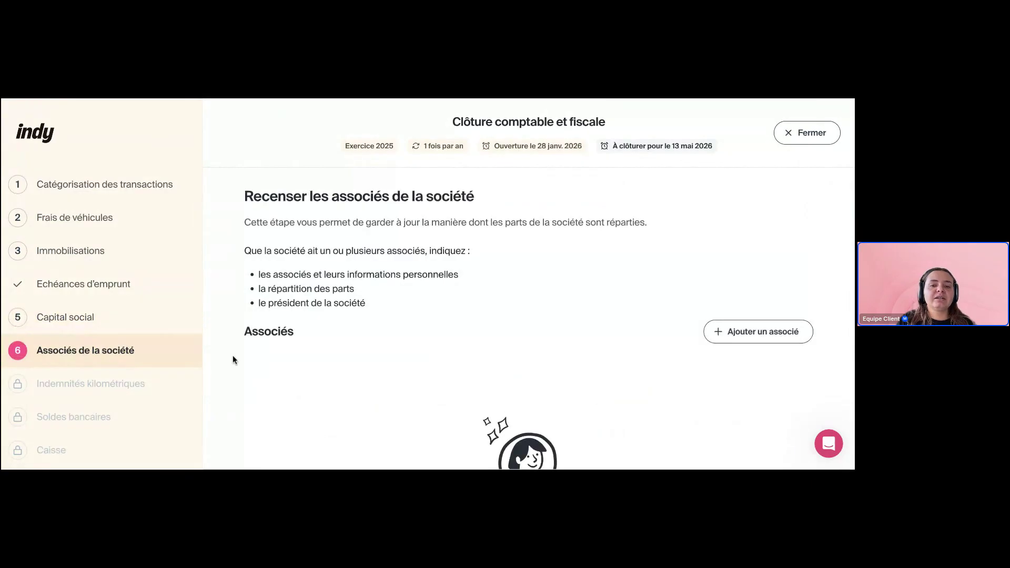
pyautogui.scroll(-5, 304, 342)
pyautogui.scroll(5, 305, 342)
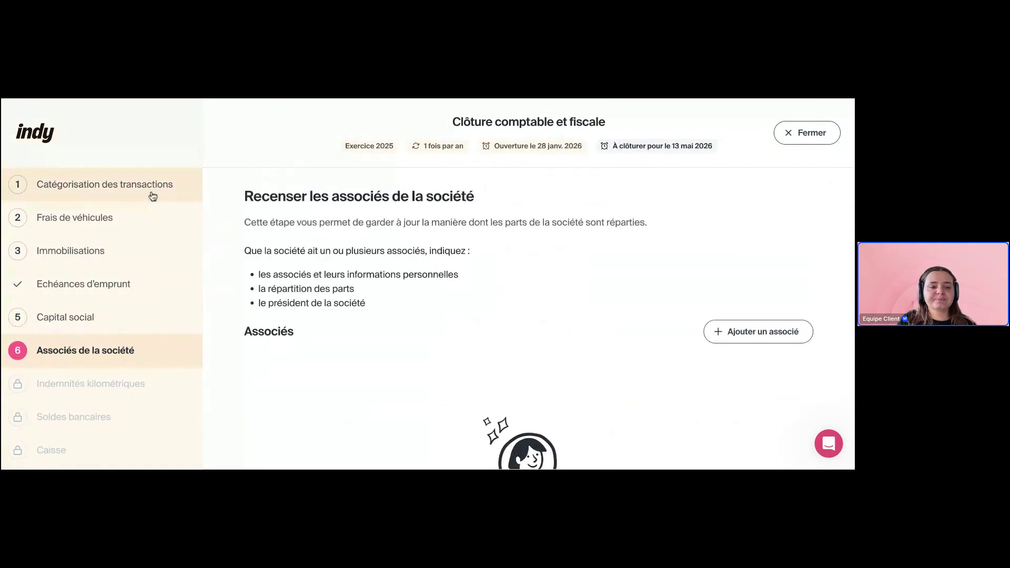
pyautogui.scroll(-2, 153, 196)
pyautogui.click(808, 138)
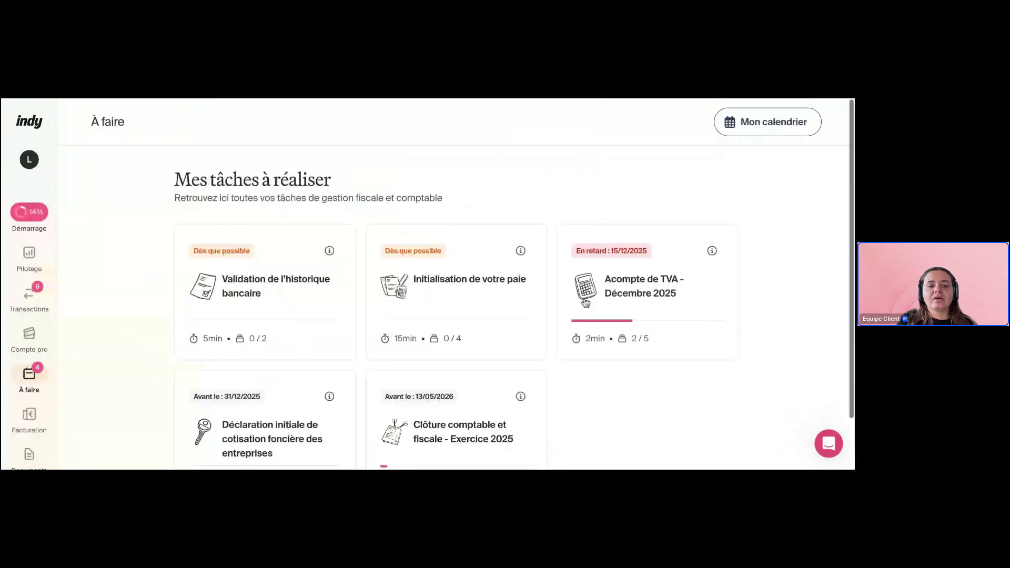
pyautogui.click(445, 420)
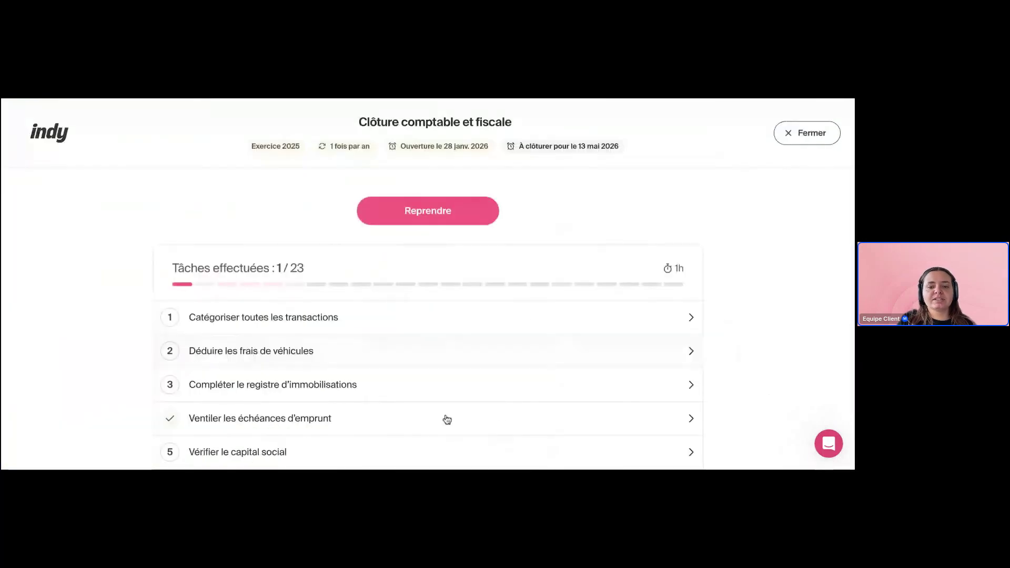
pyautogui.scroll(-5, 493, 355)
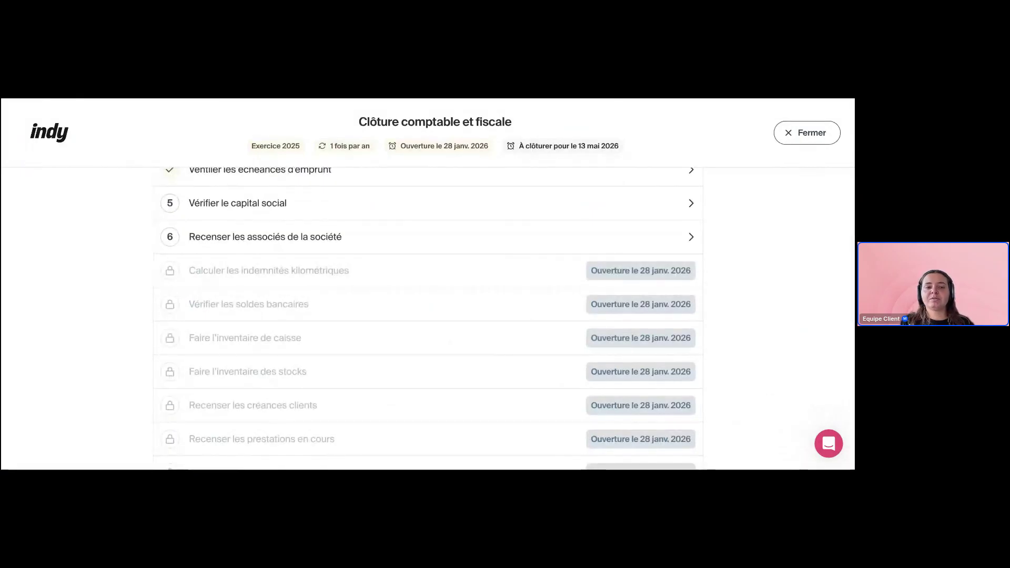
pyautogui.scroll(-5, 474, 286)
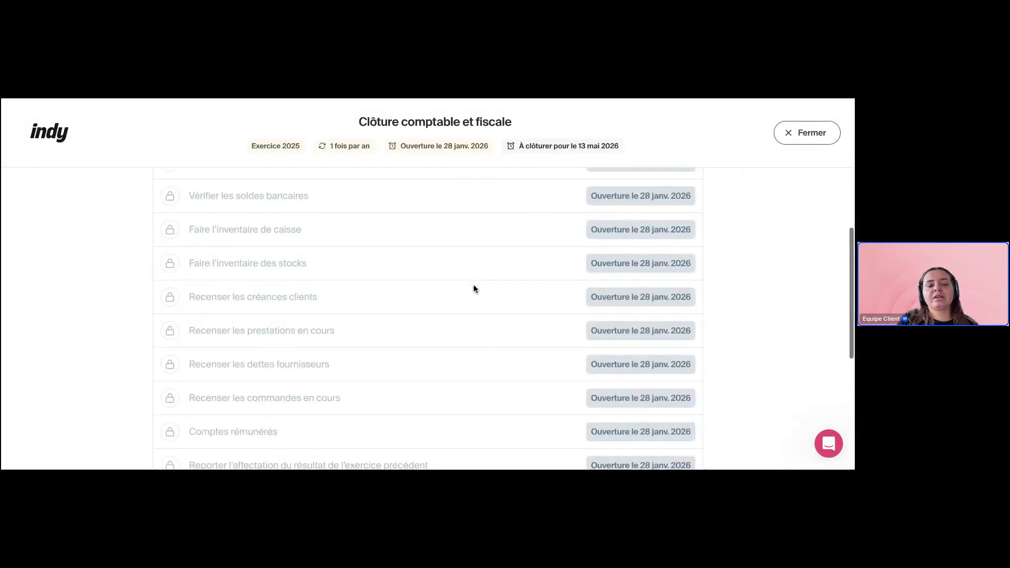
pyautogui.scroll(-3, 473, 287)
pyautogui.scroll(10, 474, 287)
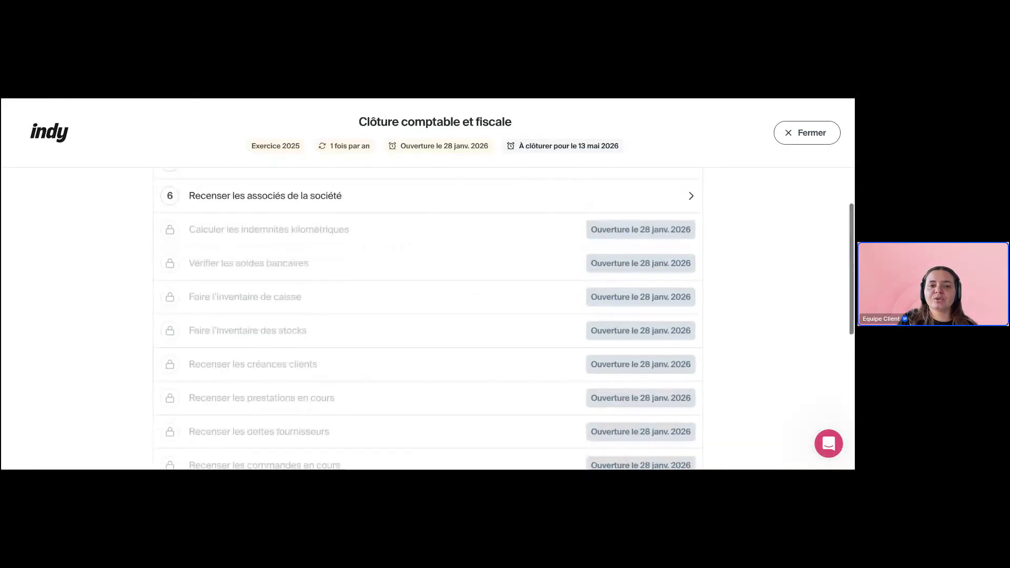
pyautogui.scroll(3, 334, 269)
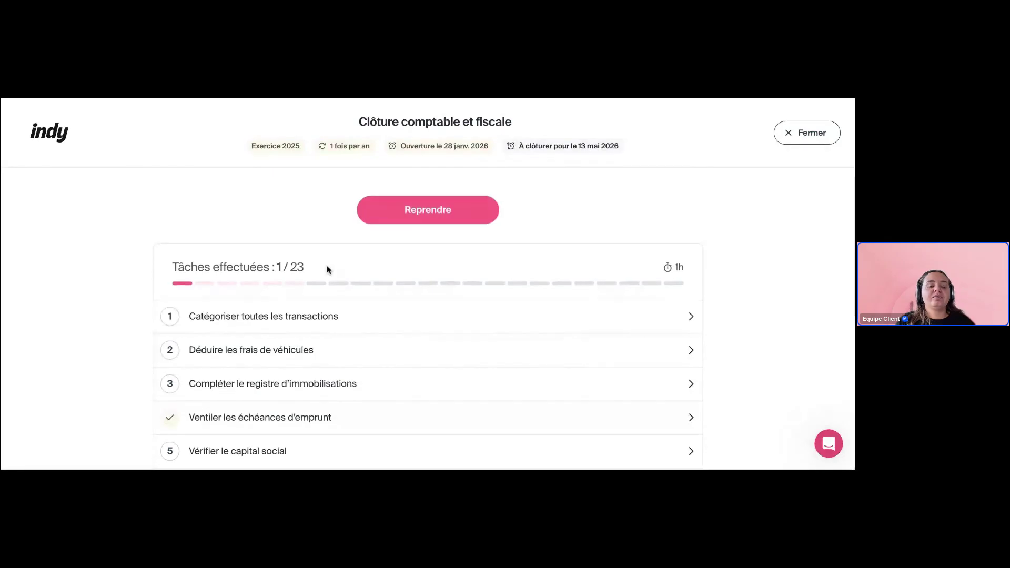
pyautogui.scroll(-10, 327, 270)
pyautogui.scroll(10, 326, 270)
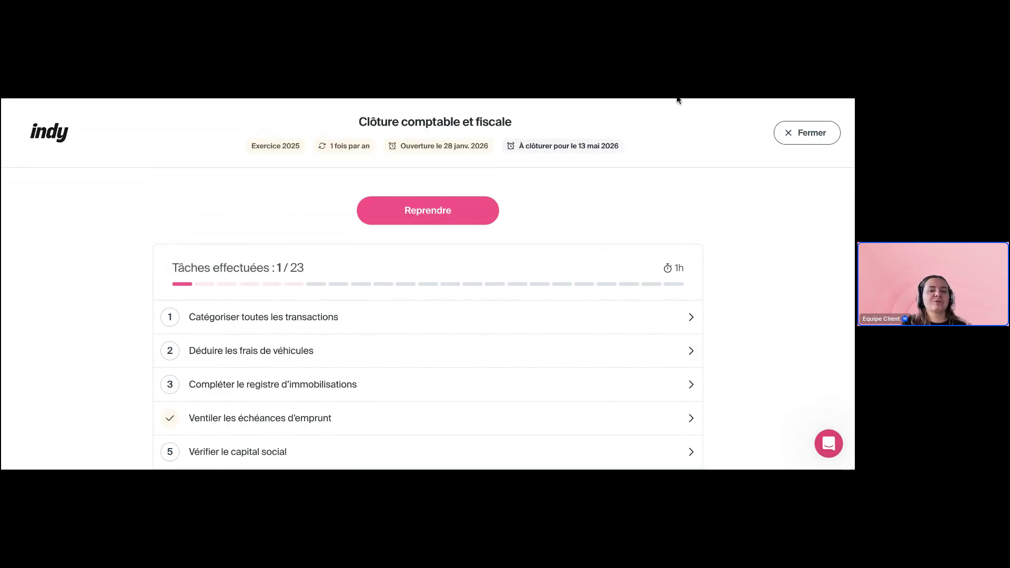
pyautogui.click(807, 133)
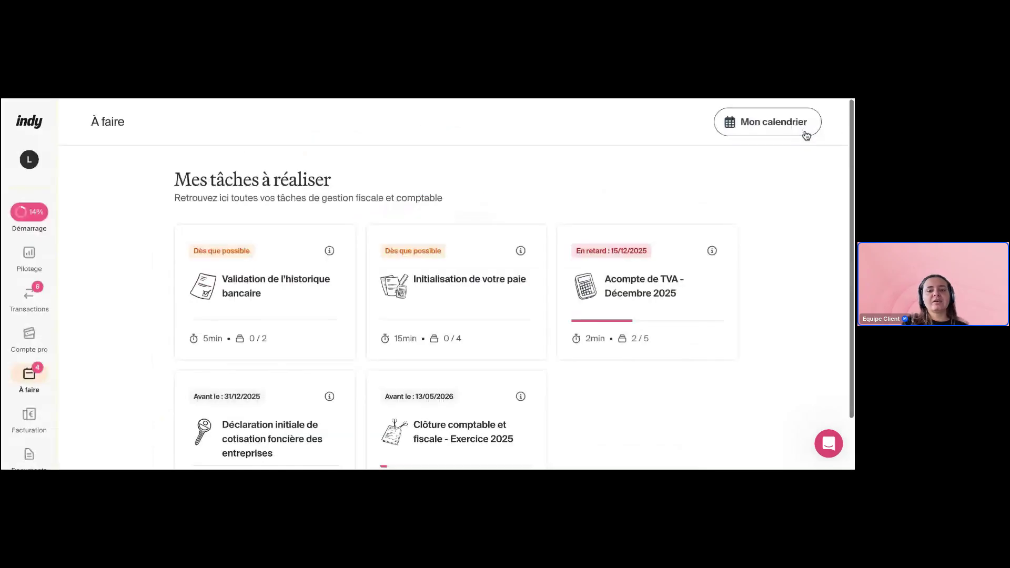
pyautogui.scroll(-1, 463, 176)
pyautogui.scroll(1, 463, 177)
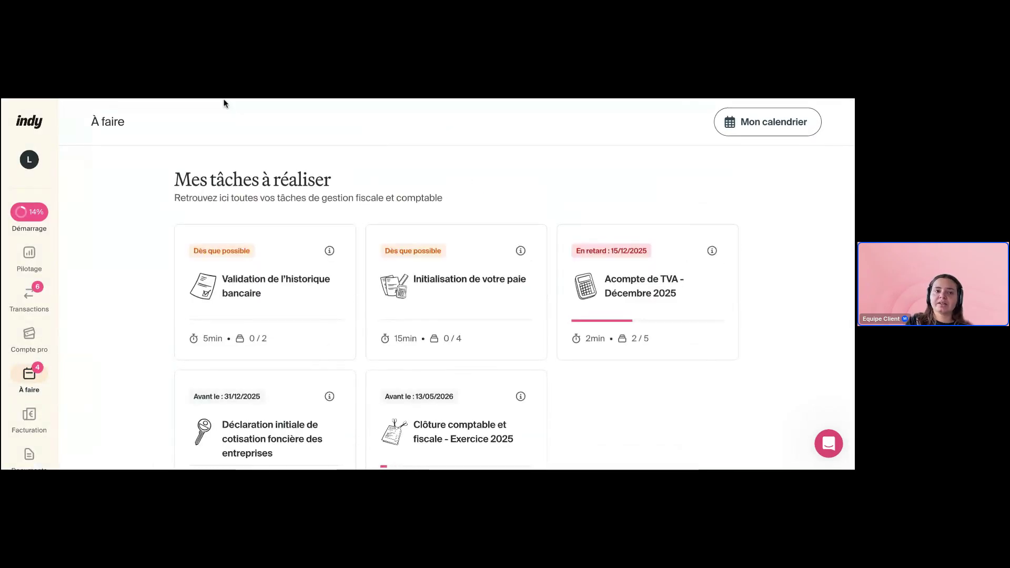
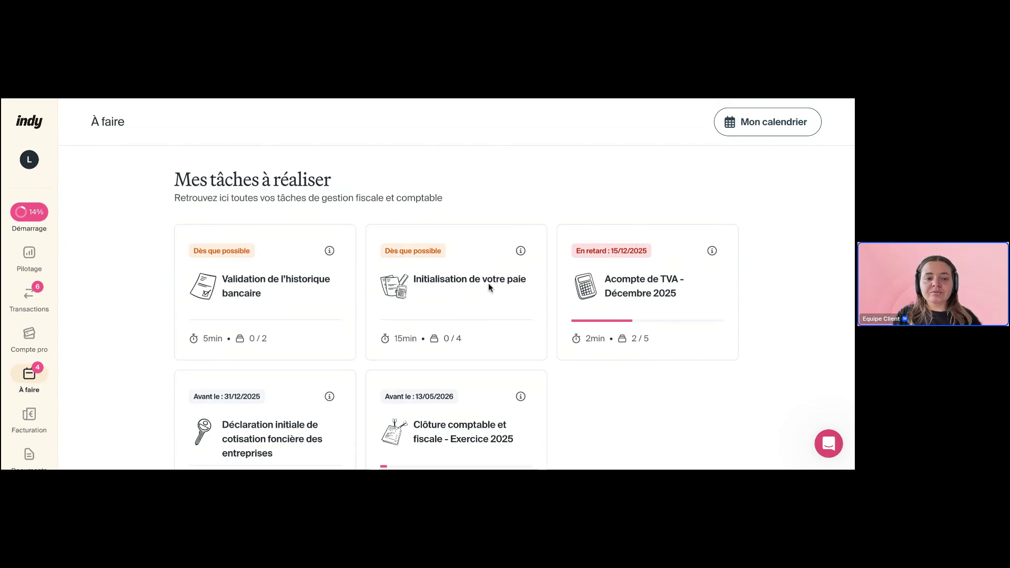
# Open Documents and browse the Exercice 2025 Comptabilité list, from Bilan down to Export comptable
pyautogui.scroll(-1, 488, 283)
pyautogui.scroll(-1, 29, 342)
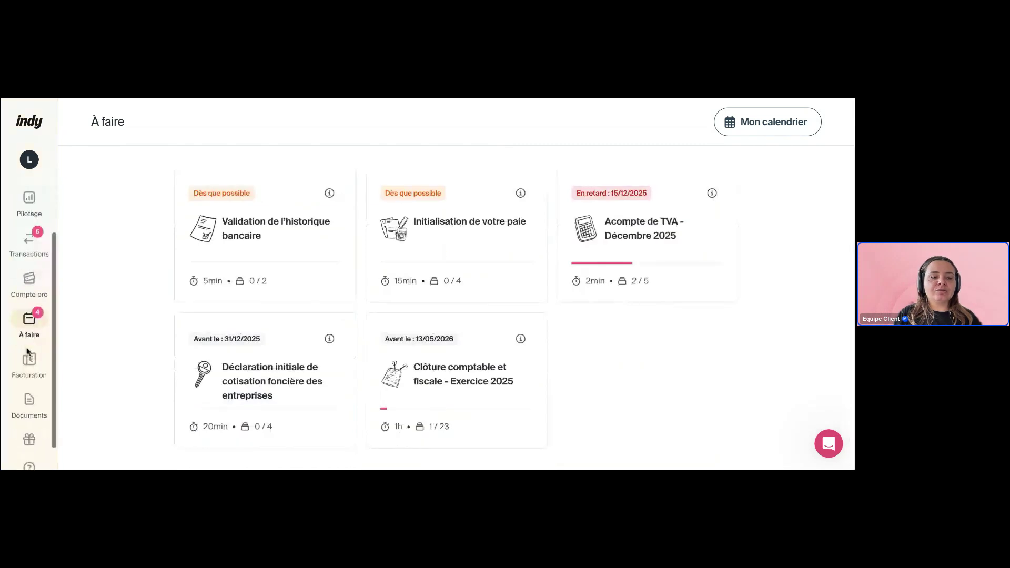
pyautogui.click(29, 403)
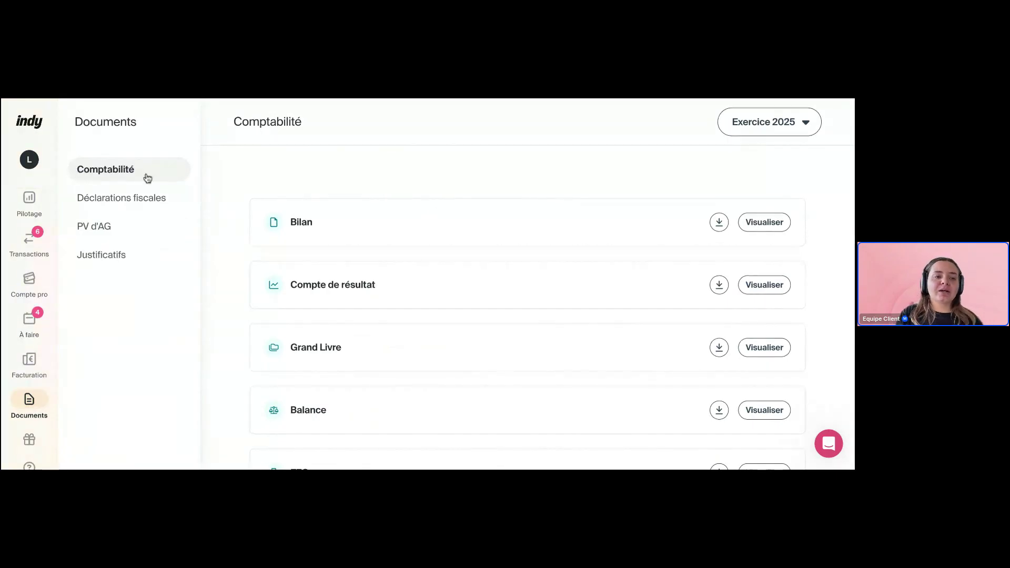
pyautogui.scroll(-2, 591, 283)
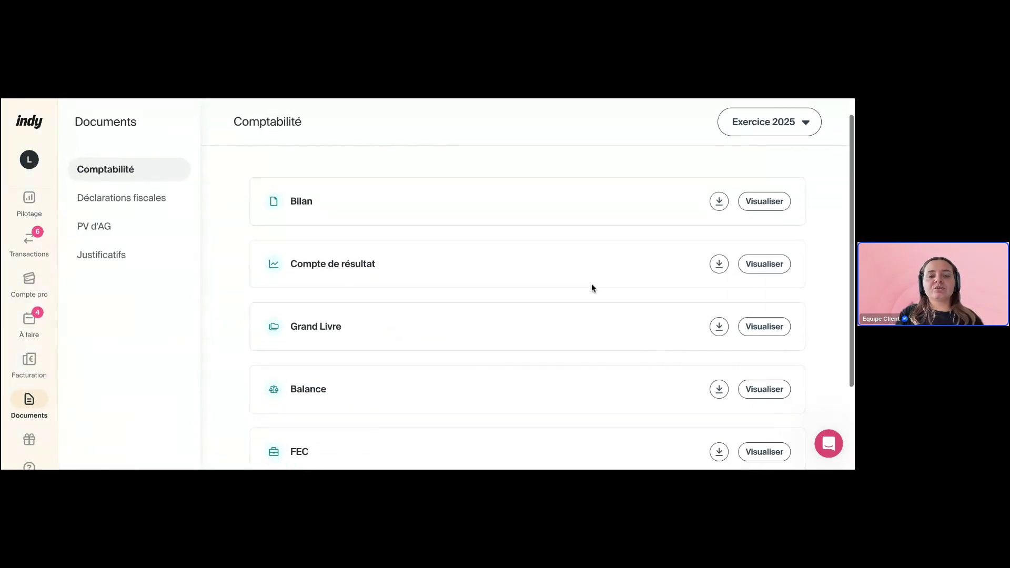
pyautogui.scroll(-2, 413, 348)
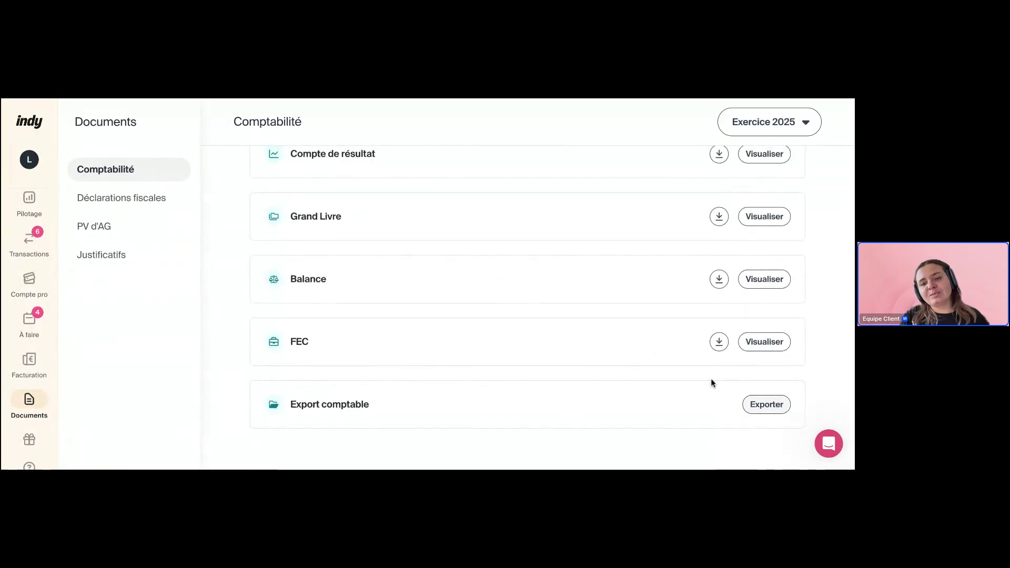
pyautogui.scroll(3, 684, 363)
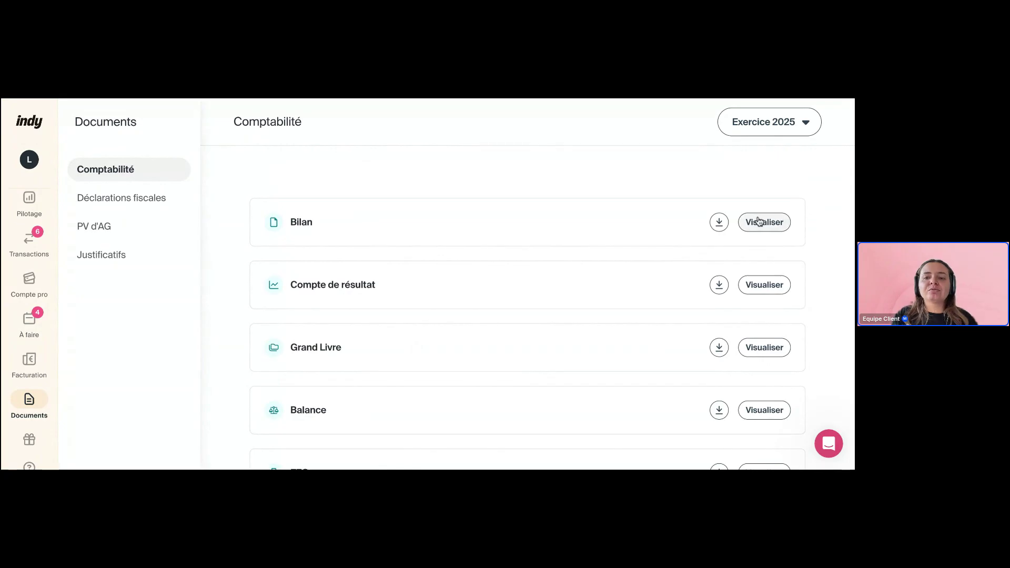
# View the provisional 2025 Bilan, highlighting its 'balance not closed' warning and scrolling its tables
pyautogui.click(760, 221)
pyautogui.moveTo(393, 185); pyautogui.dragTo(579, 190)
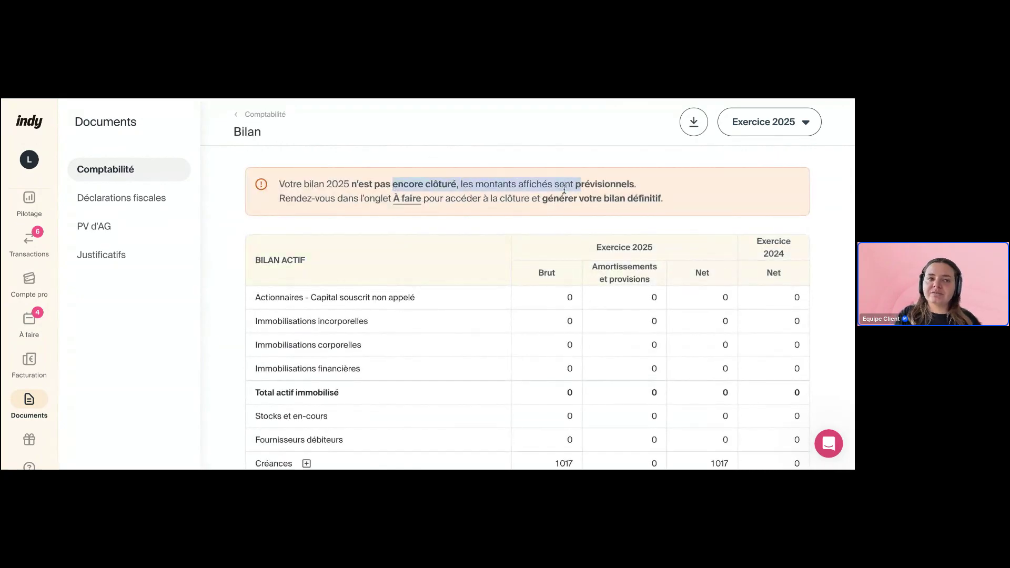
pyautogui.click(386, 173)
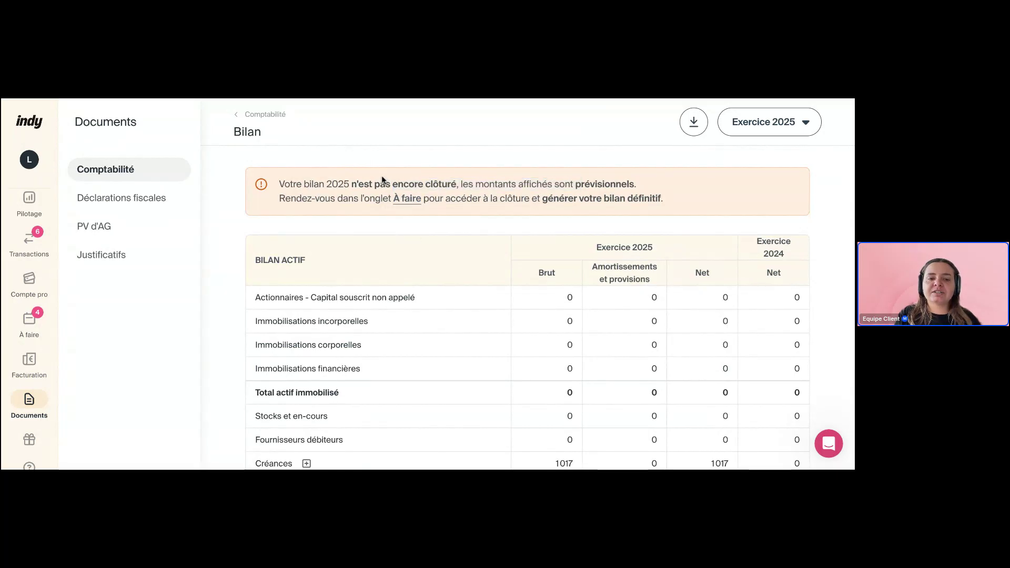
pyautogui.scroll(-10, 476, 297)
pyautogui.scroll(10, 475, 303)
# Browse the Déclarations fiscales cards (TVA, Liasse Fiscale, DAS2, IS, CFE, vehicle tax), then show PV d'AG
pyautogui.click(132, 204)
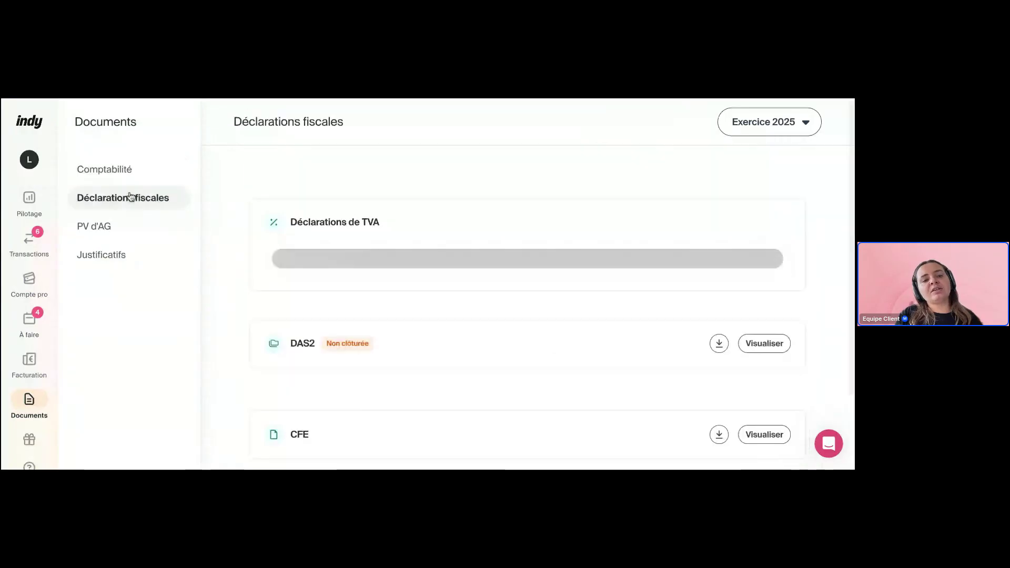
pyautogui.scroll(-3, 478, 277)
pyautogui.scroll(2, 478, 277)
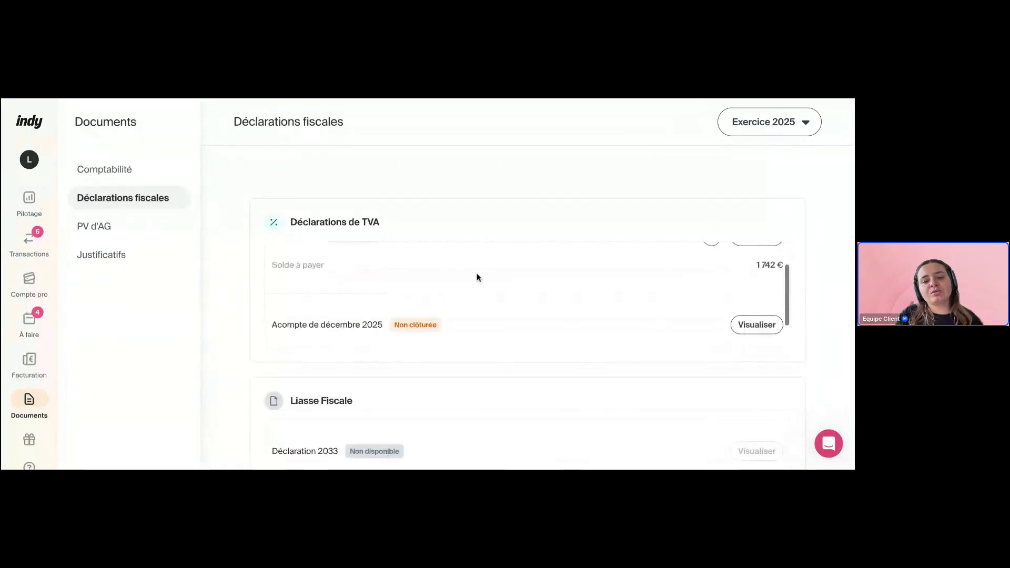
pyautogui.scroll(-5, 477, 275)
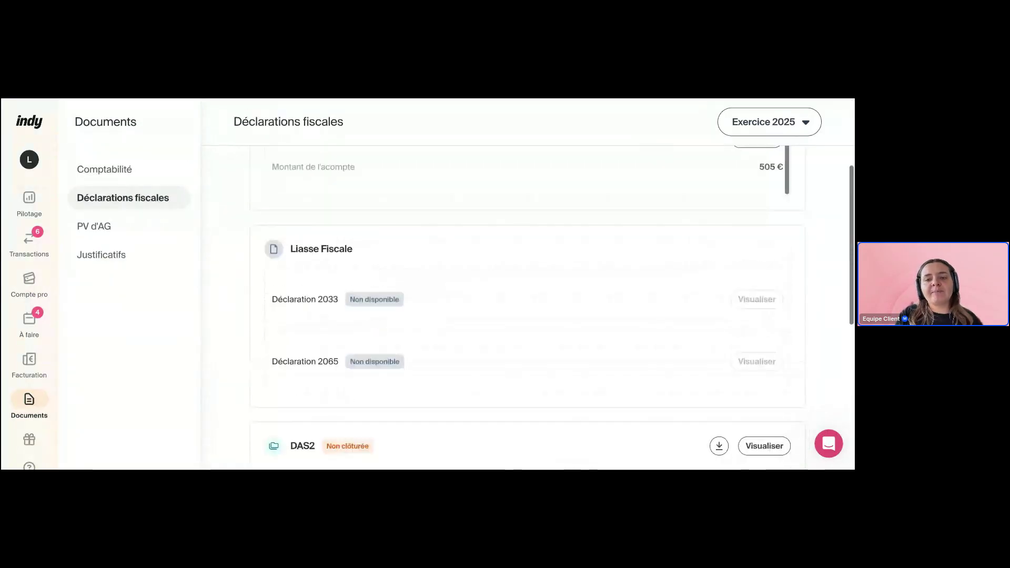
pyautogui.scroll(-1, 311, 232)
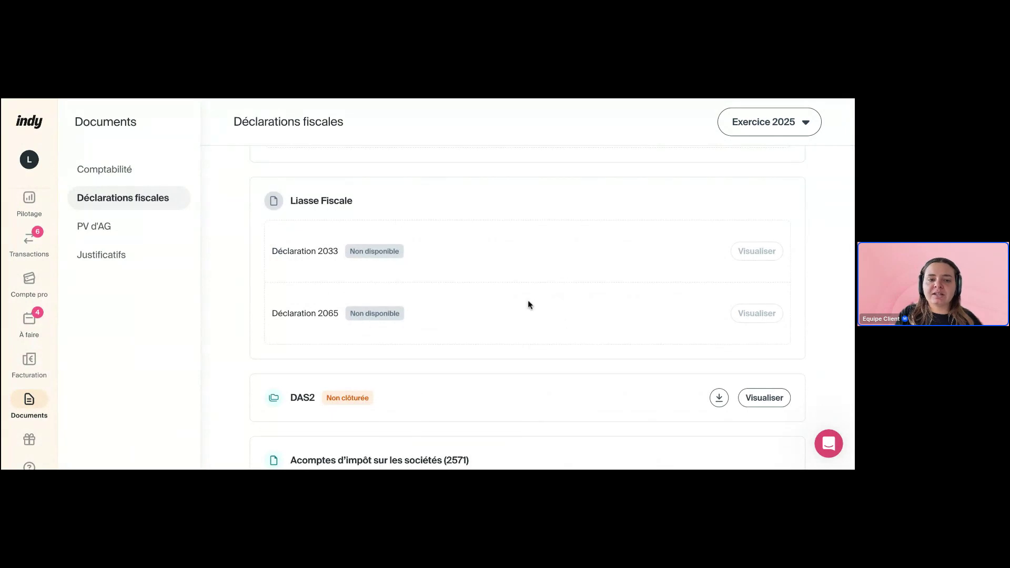
pyautogui.scroll(-3, 529, 300)
pyautogui.scroll(-2, 487, 300)
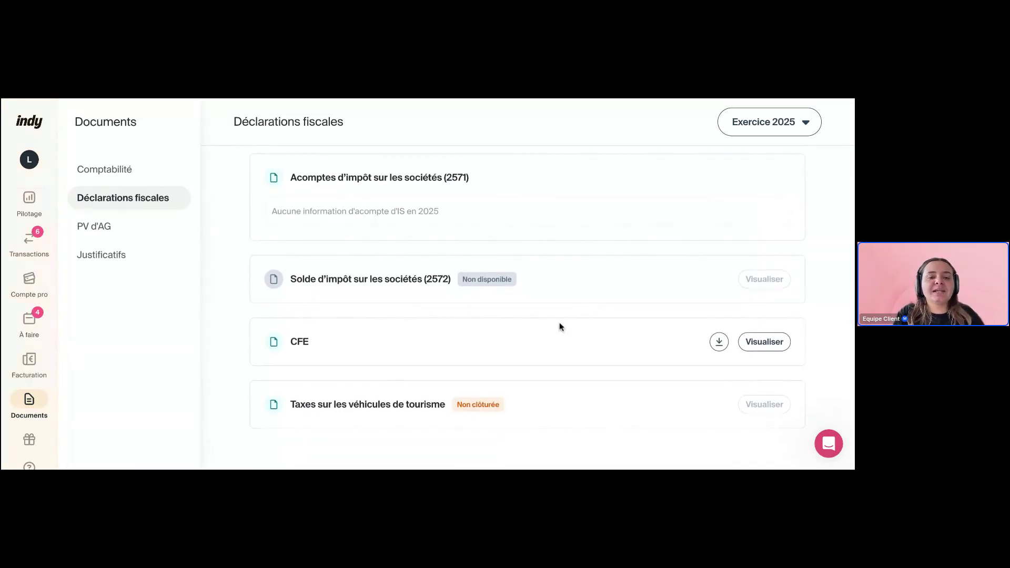
pyautogui.moveTo(336, 408); pyautogui.dragTo(495, 407)
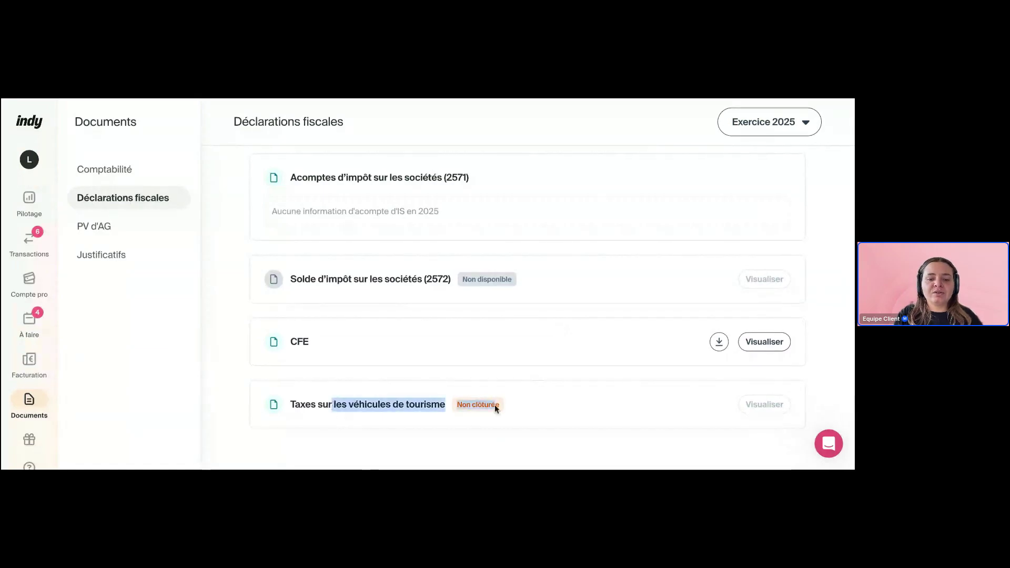
pyautogui.click(536, 405)
pyautogui.scroll(1, 536, 405)
pyautogui.click(136, 234)
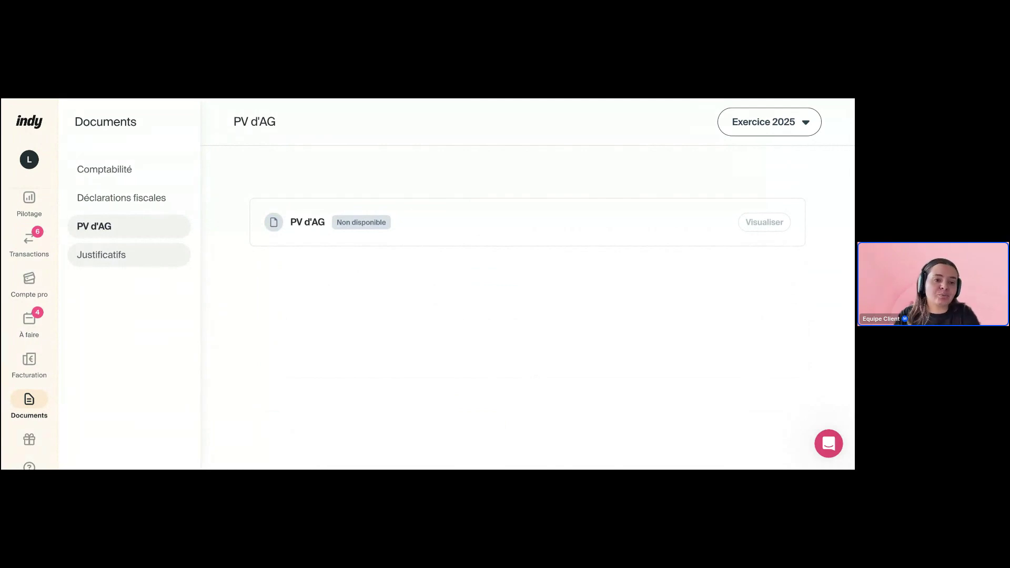
# Show the Justificatifs page with the pending 70,80 € INDY receipt from 15/12/2025
pyautogui.click(144, 262)
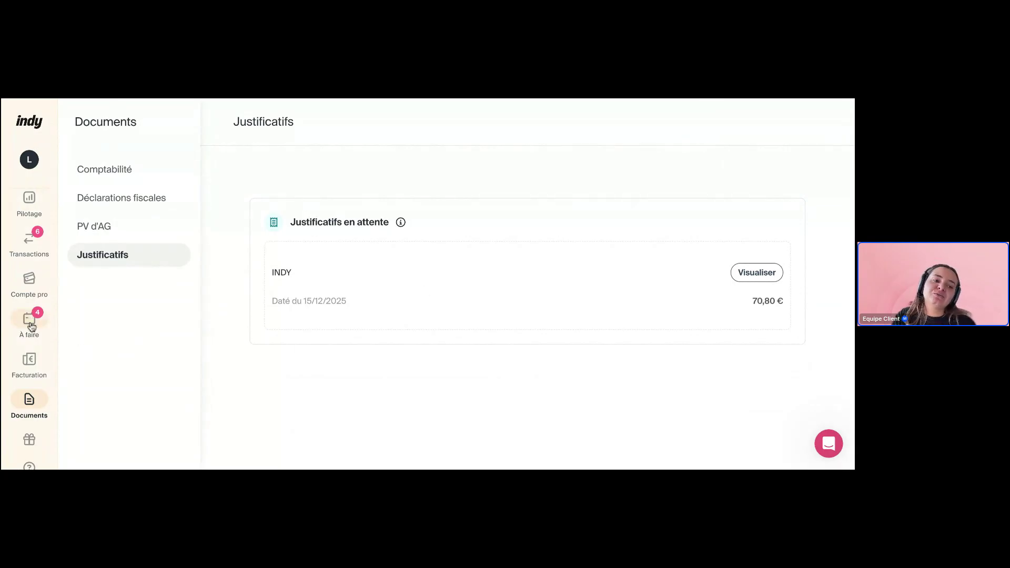
# Review the free Compte pro offer, highlighting the note that cheque and cash deposits aren't available
pyautogui.click(32, 284)
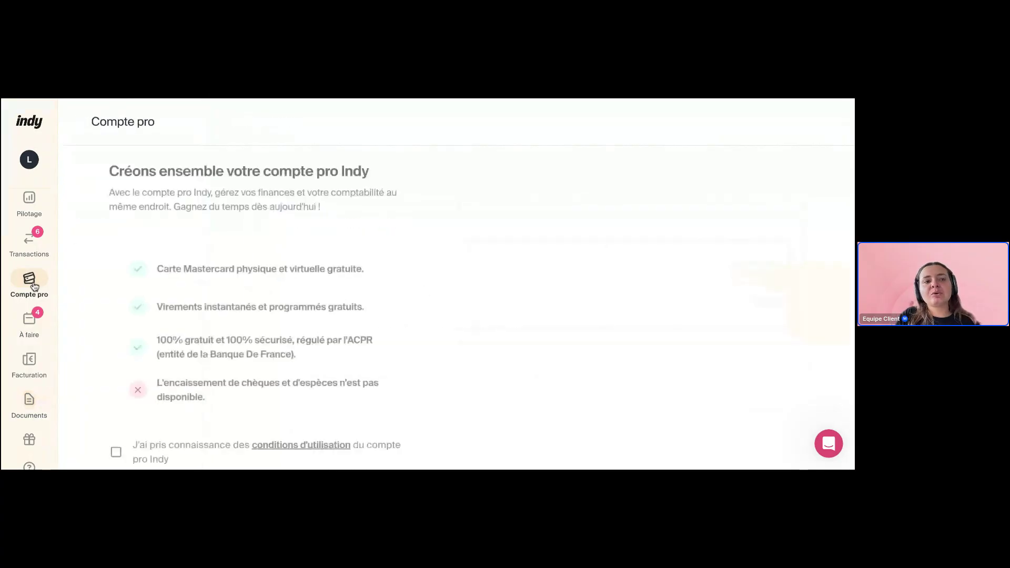
pyautogui.scroll(1, 390, 242)
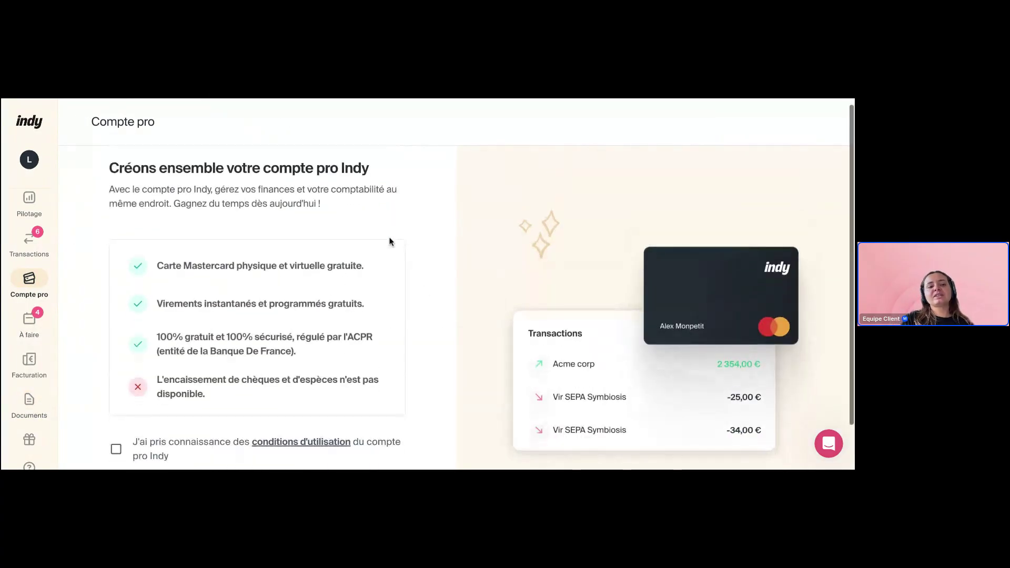
pyautogui.scroll(1, 390, 241)
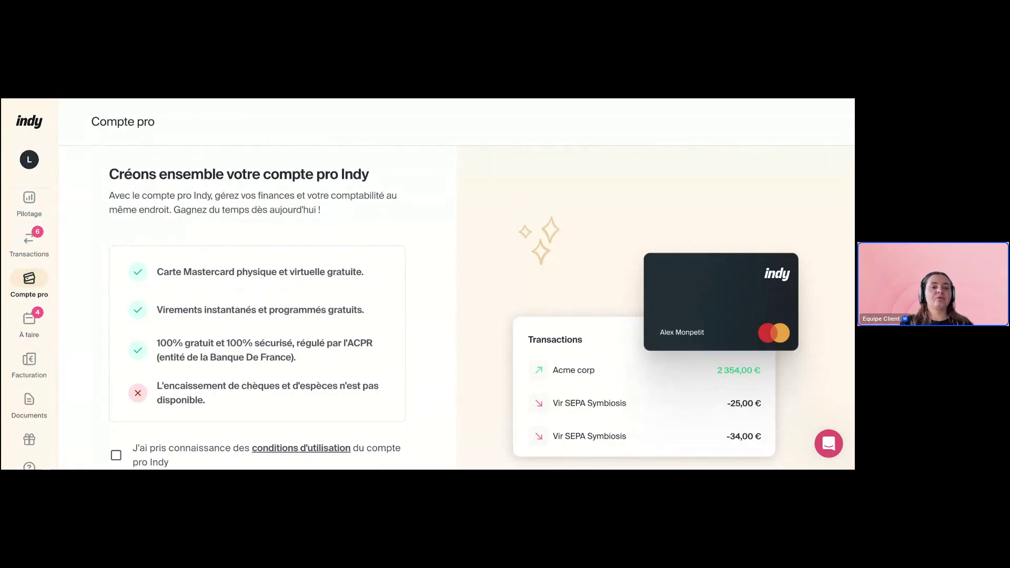
pyautogui.scroll(-1, 169, 236)
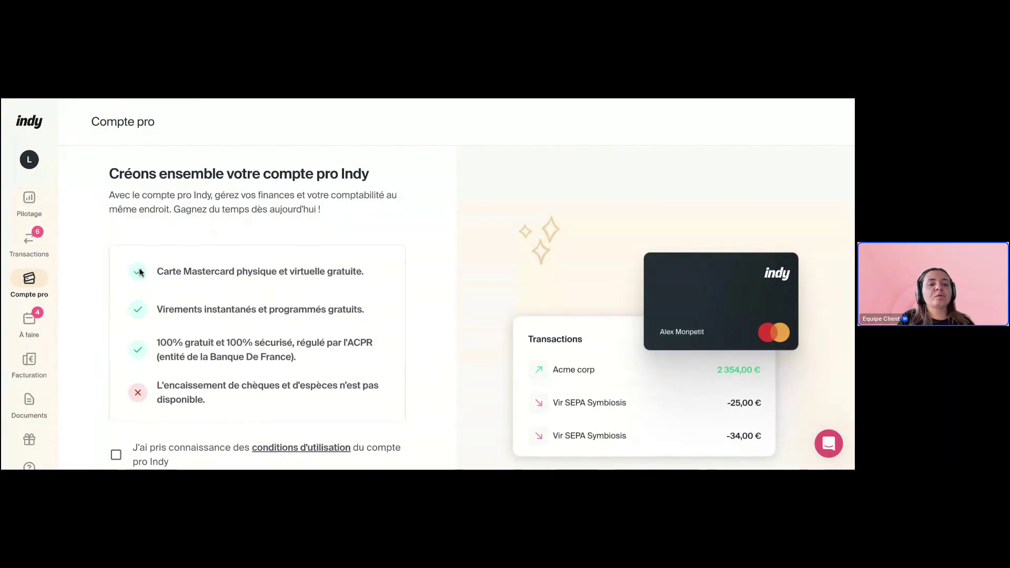
pyautogui.scroll(-1, 216, 295)
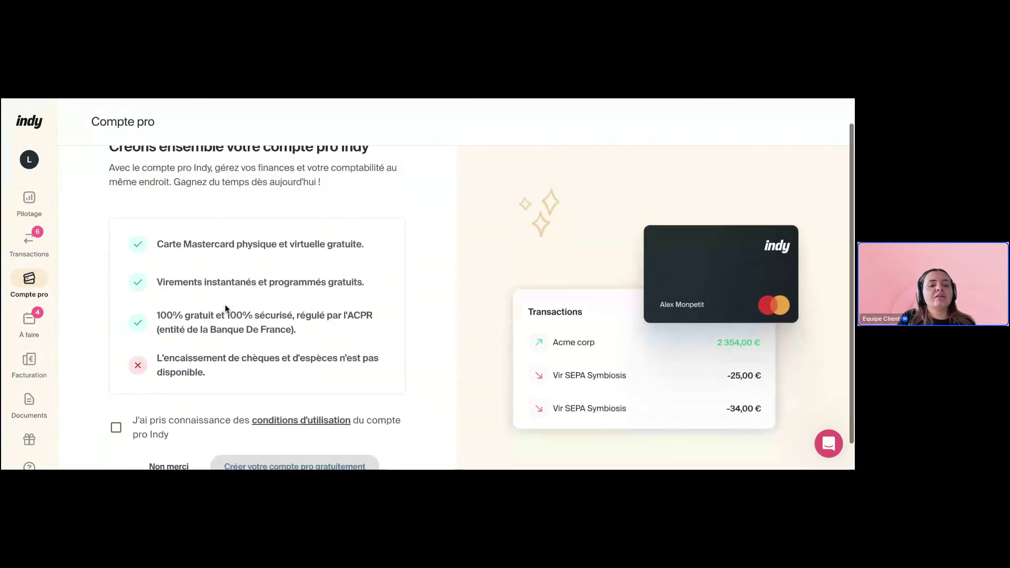
pyautogui.moveTo(157, 328); pyautogui.dragTo(225, 353)
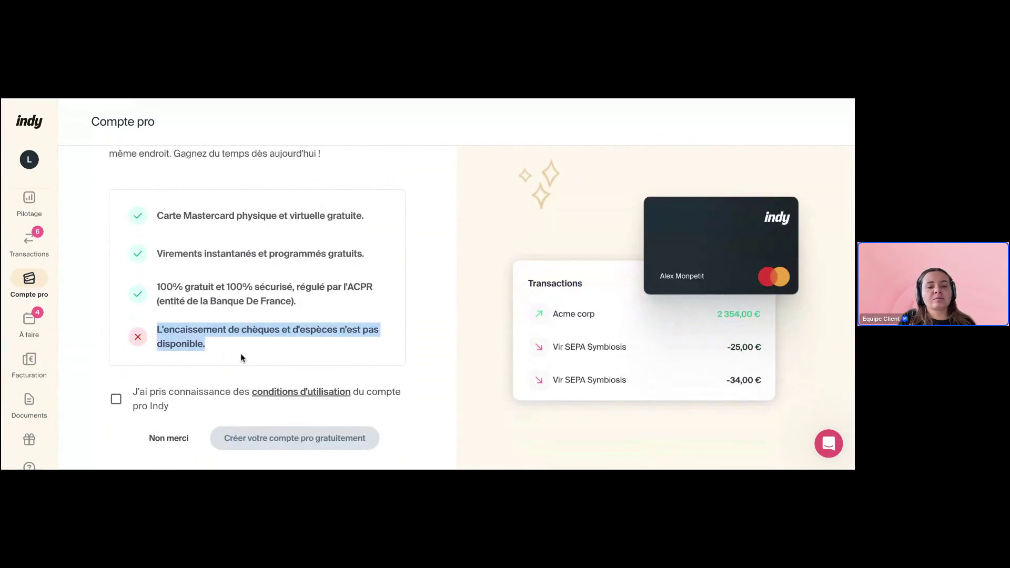
pyautogui.click(241, 352)
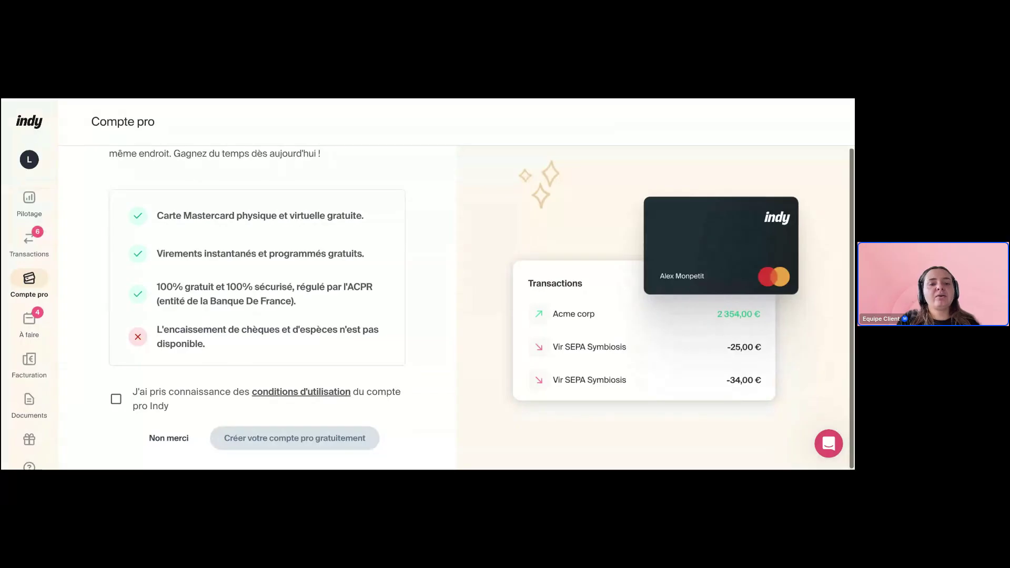
pyautogui.scroll(1, 455, 308)
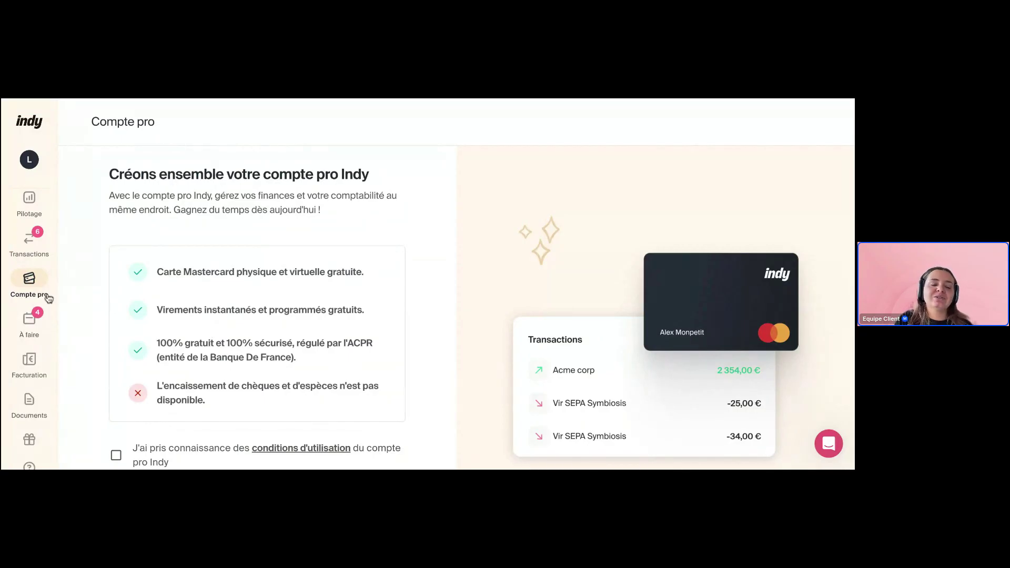
# Open the Démarrer sur Indy guide at 14% and scroll through its step list
pyautogui.click(47, 216)
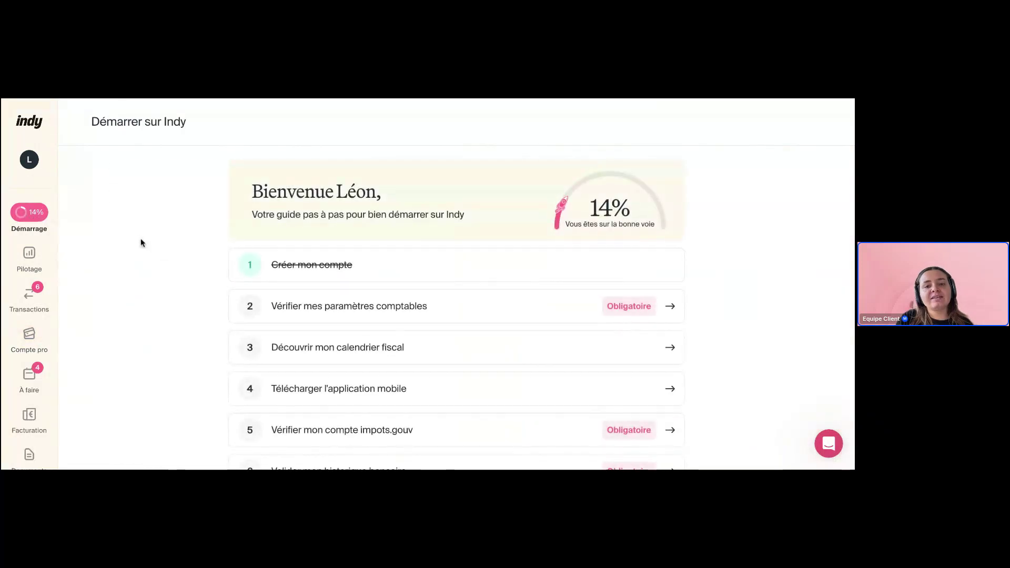
pyautogui.scroll(-1, 141, 243)
pyautogui.scroll(-5, 140, 243)
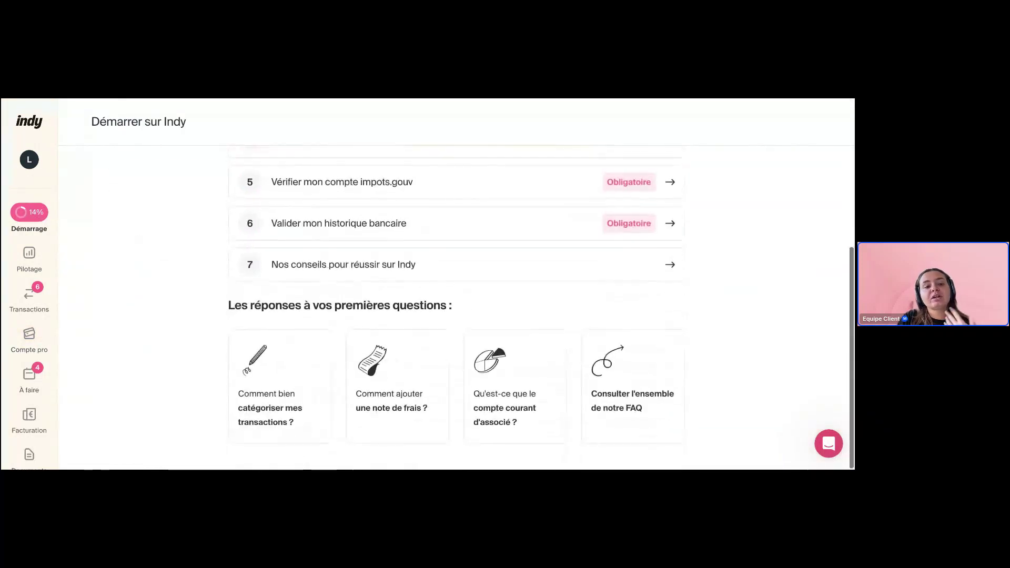
pyautogui.scroll(5, 152, 289)
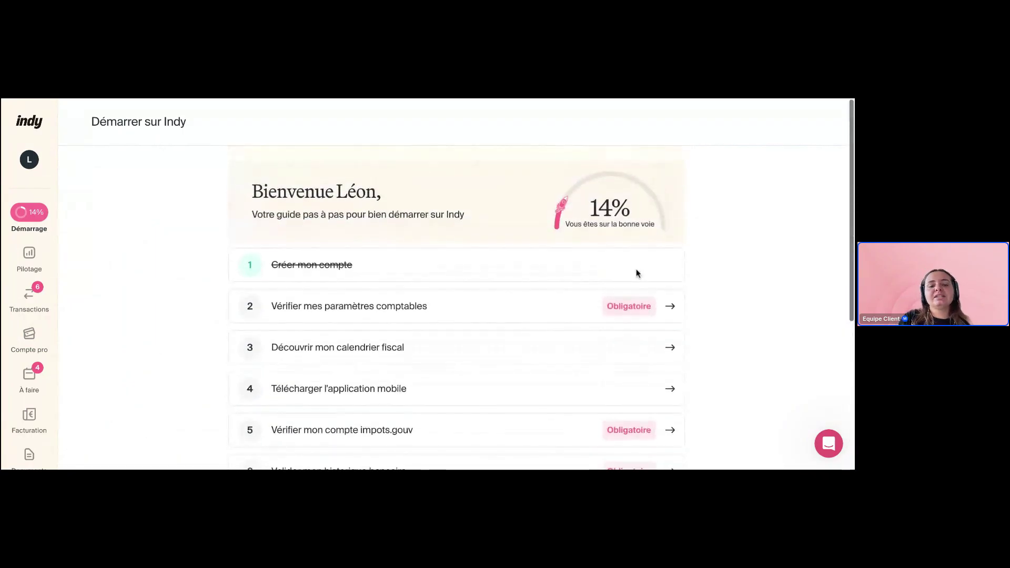
pyautogui.scroll(-2, 765, 284)
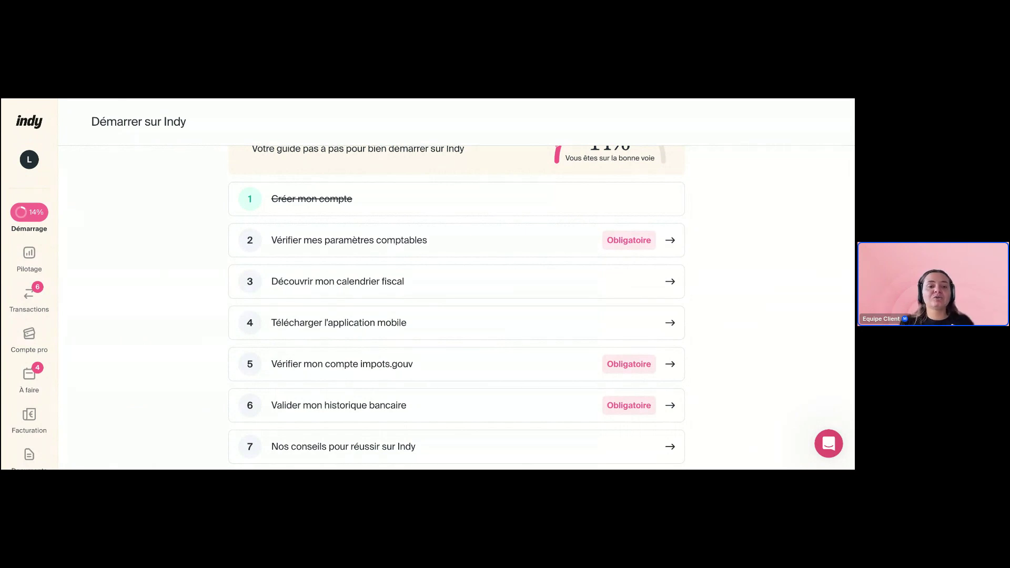
# Open the Vérifier mes paramètres comptables details, then close them to return to the guide
pyautogui.click(563, 253)
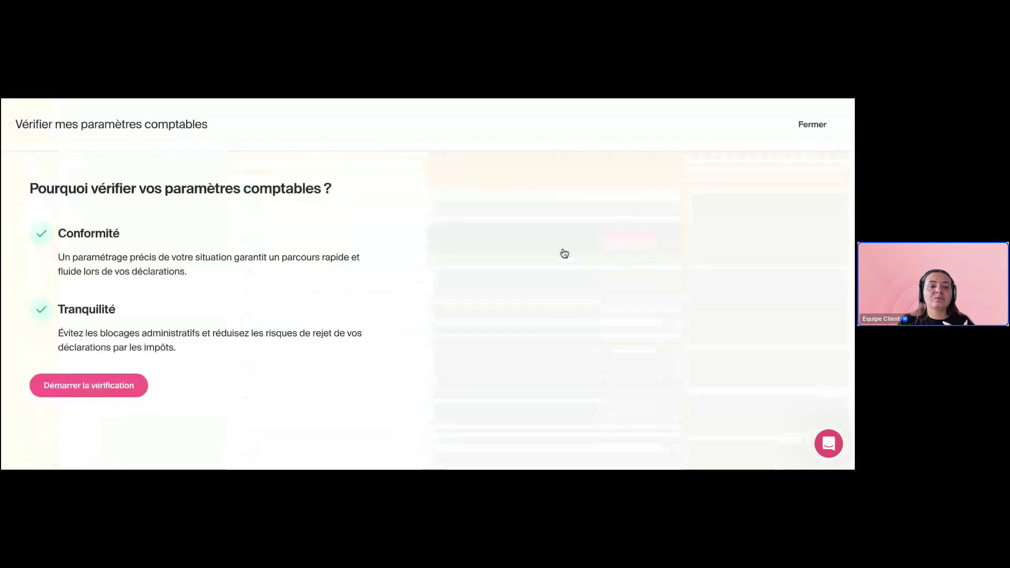
pyautogui.click(806, 129)
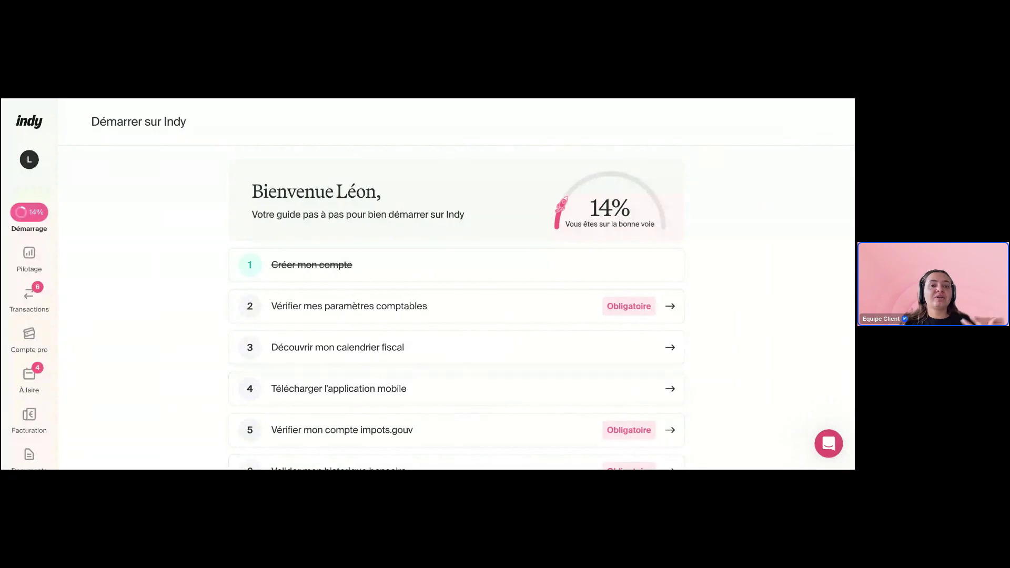
pyautogui.scroll(-3, 456, 305)
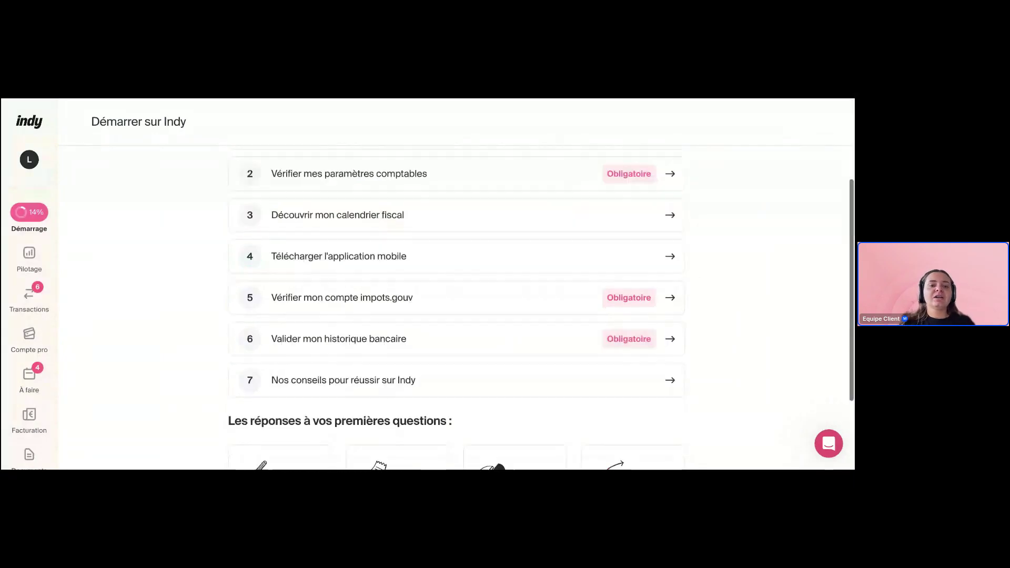
pyautogui.scroll(-1, 455, 305)
pyautogui.scroll(-1, 456, 306)
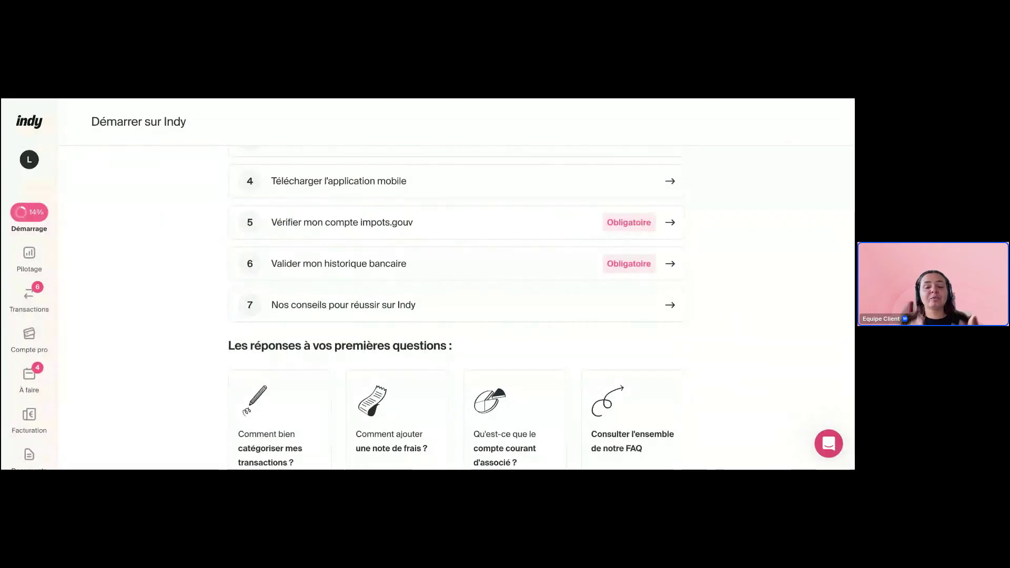
pyautogui.scroll(-1, 238, 337)
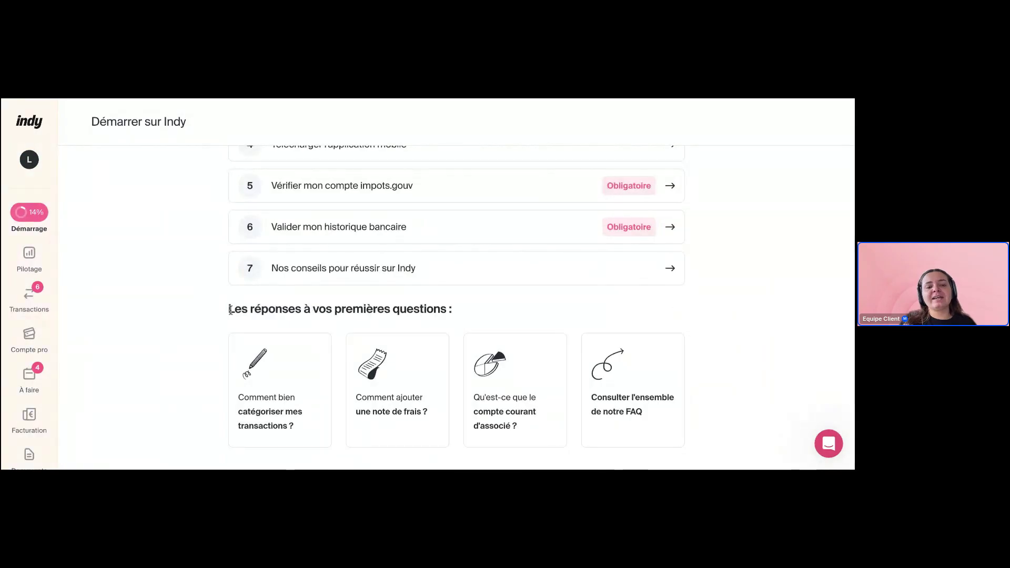
pyautogui.moveTo(228, 310); pyautogui.dragTo(441, 311)
pyautogui.click(181, 361)
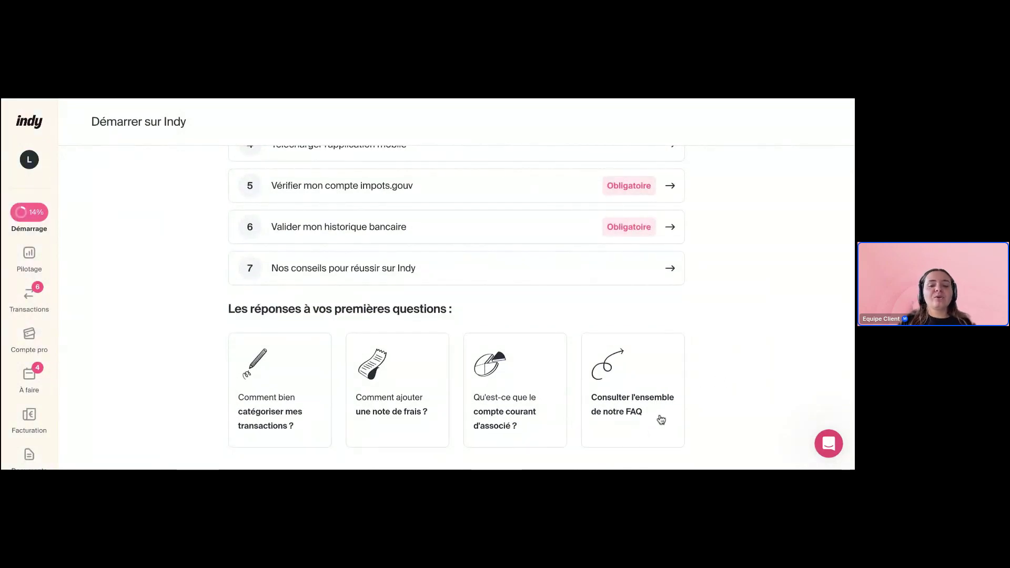
pyautogui.scroll(-2, 32, 416)
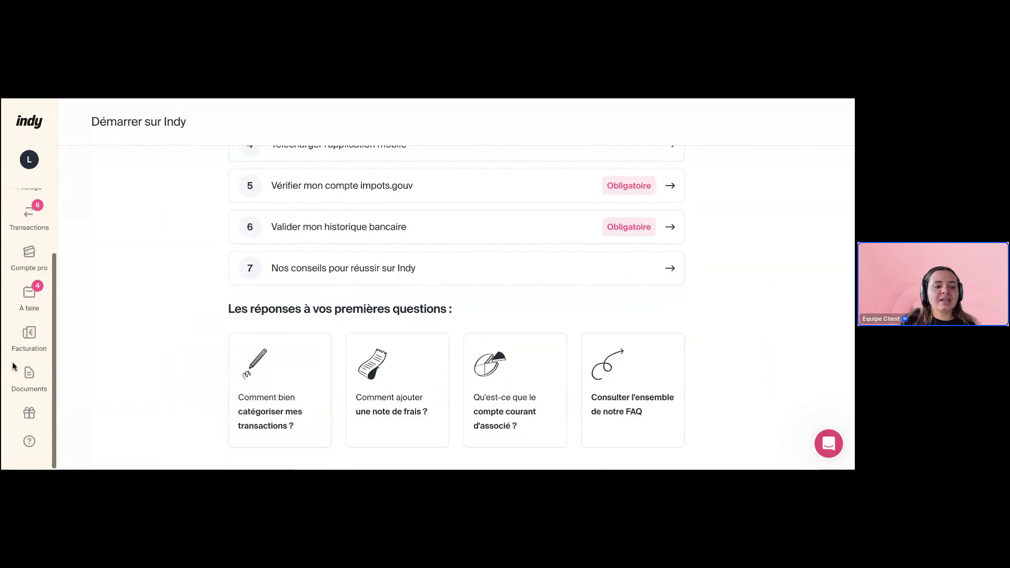
# Open the Accompagnement help page with its Premiers pas sur Indy question cards
pyautogui.click(29, 443)
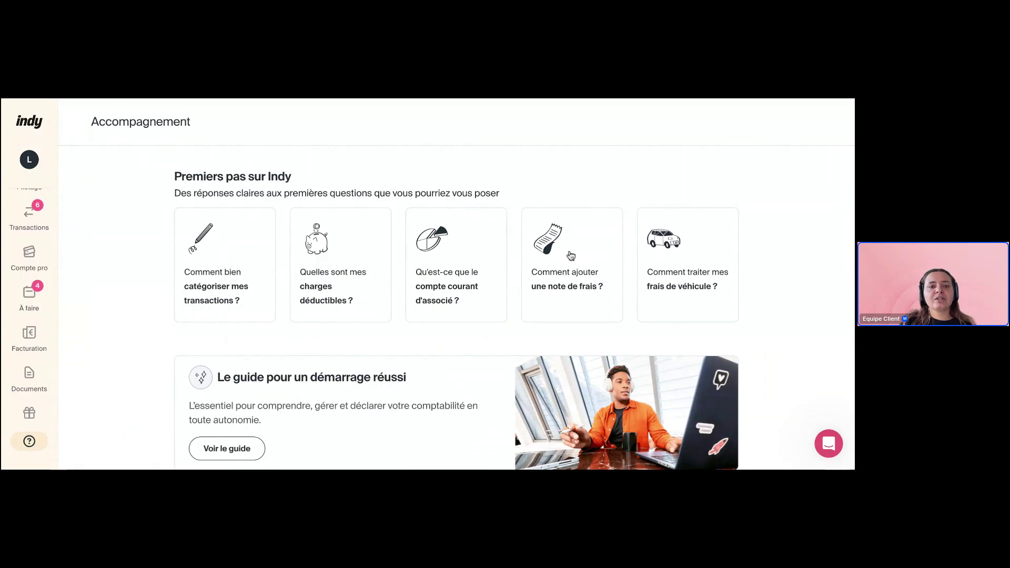
# Read through the 'Comment ajouter une note de frais ?' article on adding and reimbursing expense notes
pyautogui.click(571, 256)
pyautogui.scroll(-5, 334, 282)
pyautogui.scroll(-10, 335, 283)
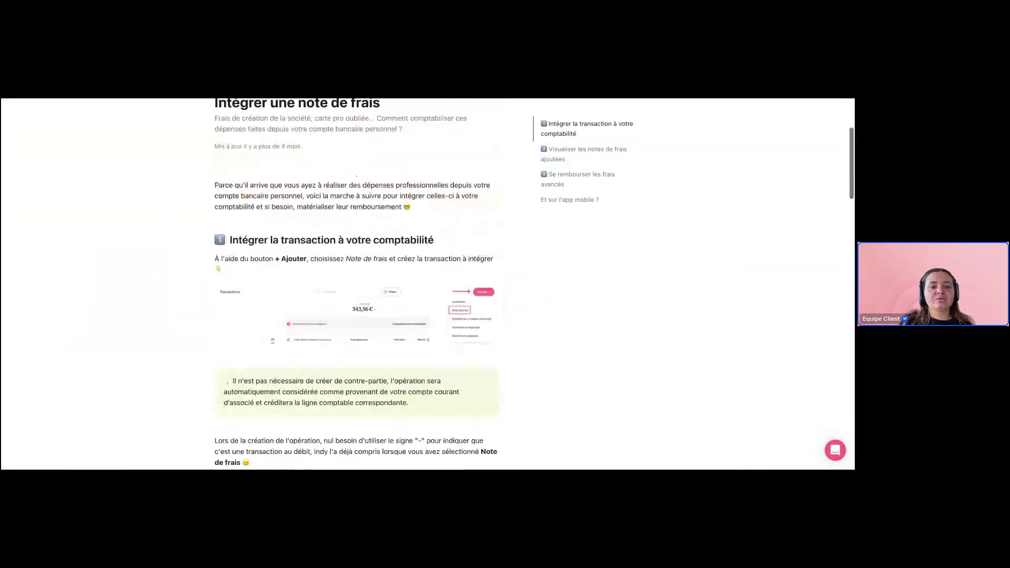
pyautogui.scroll(-9, 342, 329)
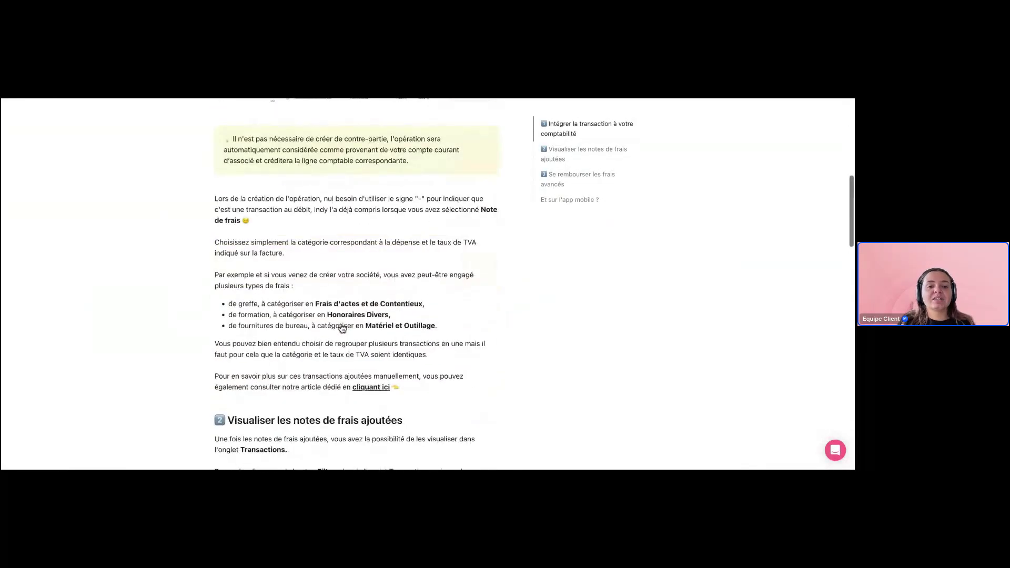
pyautogui.scroll(-6, 342, 329)
pyautogui.scroll(-2, 469, 284)
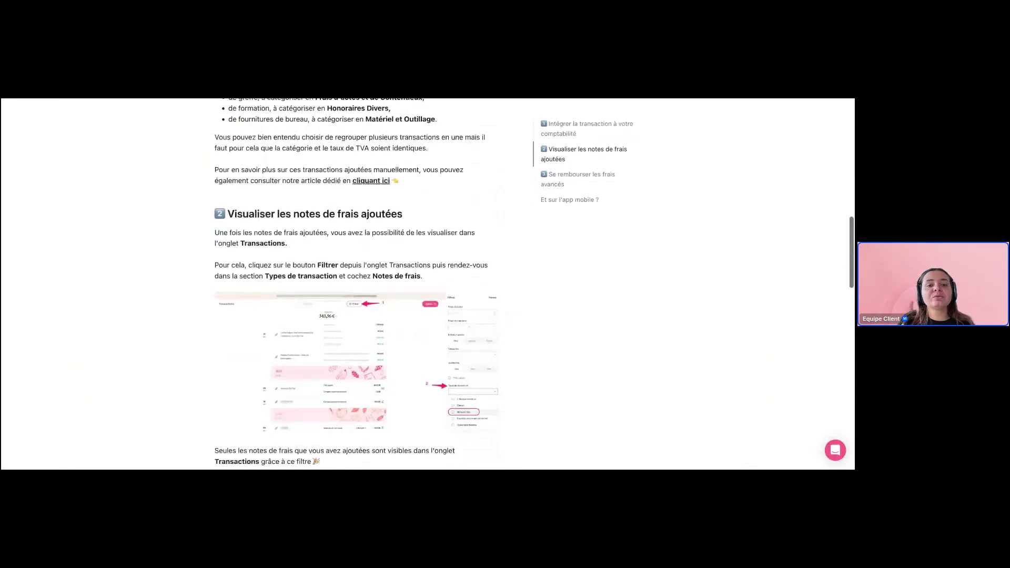
pyautogui.scroll(10, 358, 284)
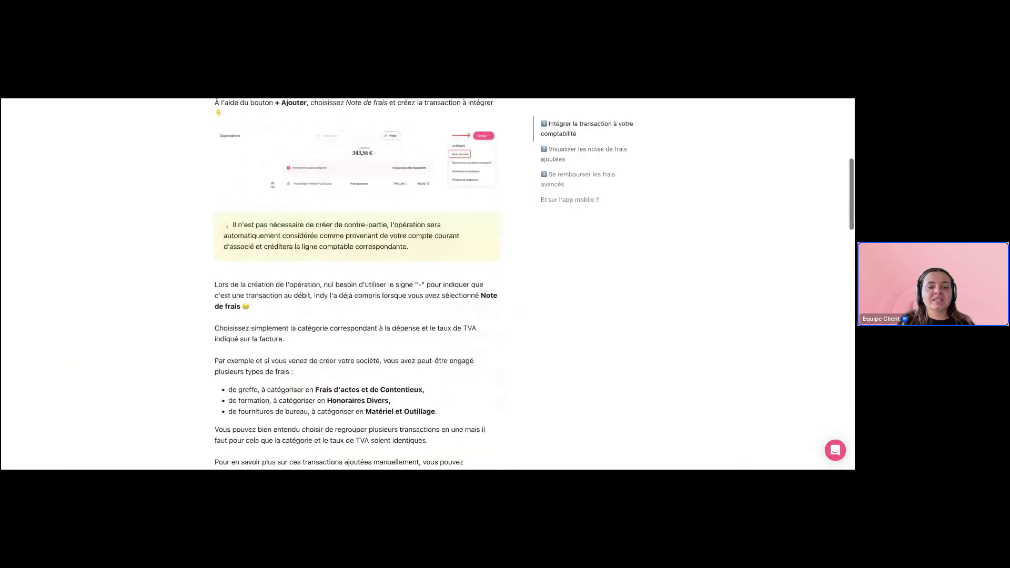
pyautogui.scroll(-10, 358, 284)
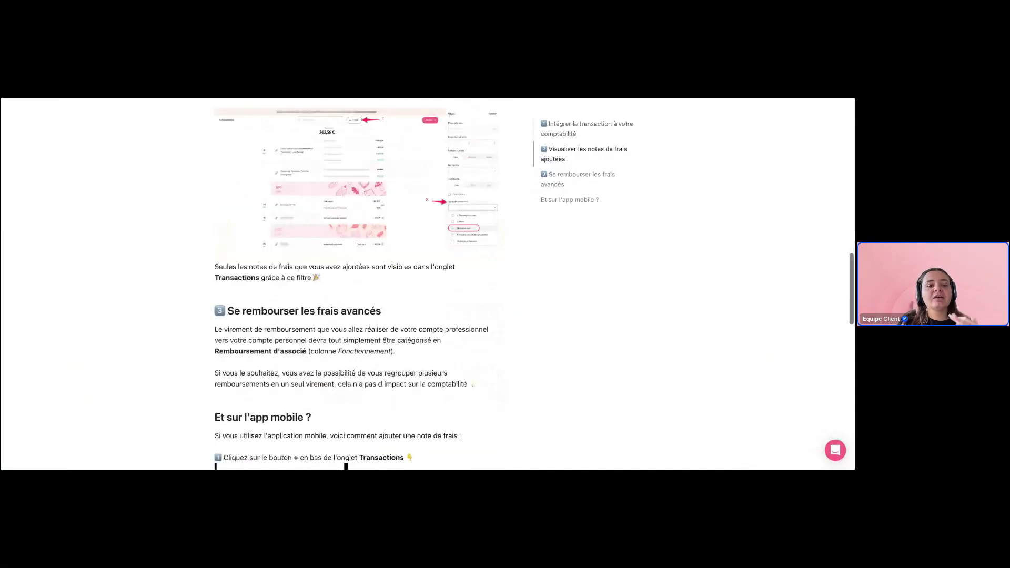
pyautogui.scroll(-4, 358, 284)
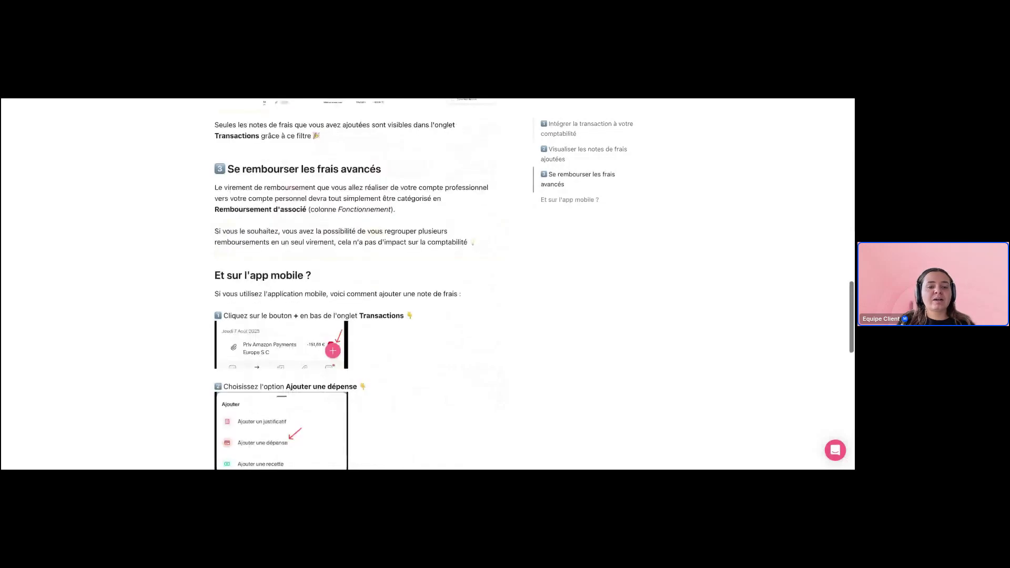
pyautogui.scroll(-4, 357, 214)
pyautogui.scroll(-4, 392, 304)
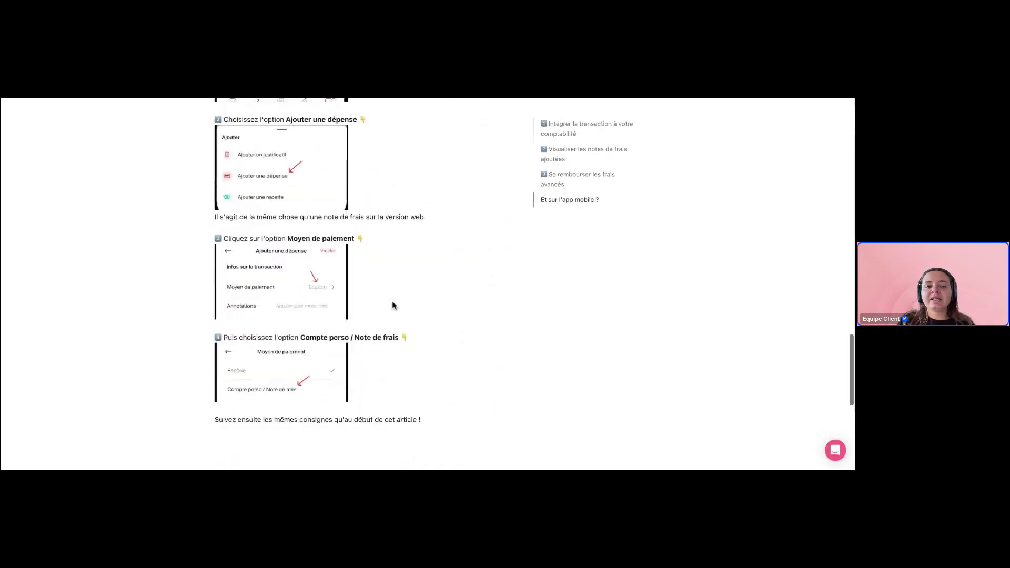
pyautogui.scroll(-4, 393, 305)
pyautogui.scroll(20, 392, 305)
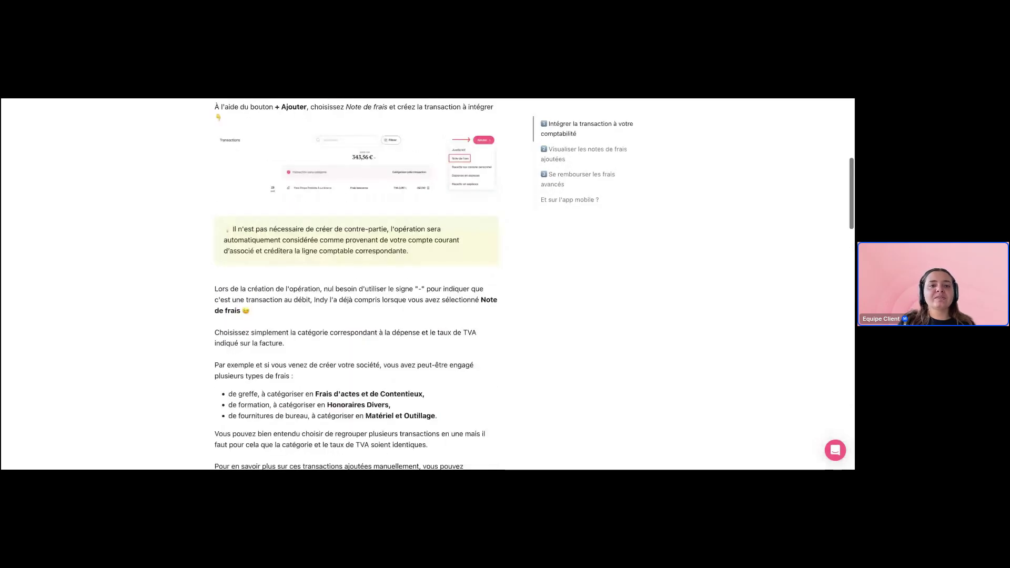
# Close the article with Ctrl+W and scroll Accompagnement down to the Explorer nos ressources cards
pyautogui.hotkey('ctrl', 'w')
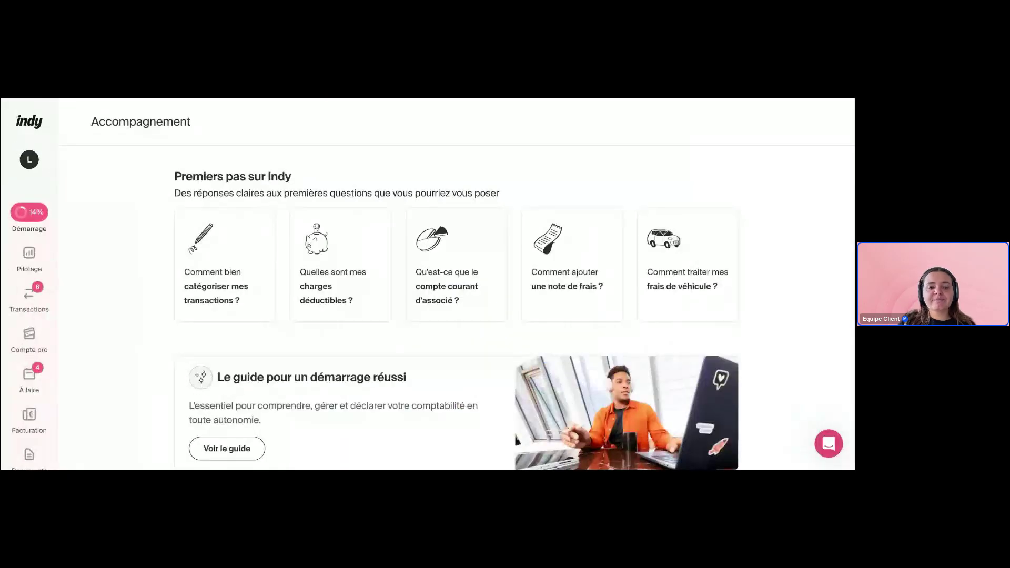
pyautogui.scroll(-4, 133, 273)
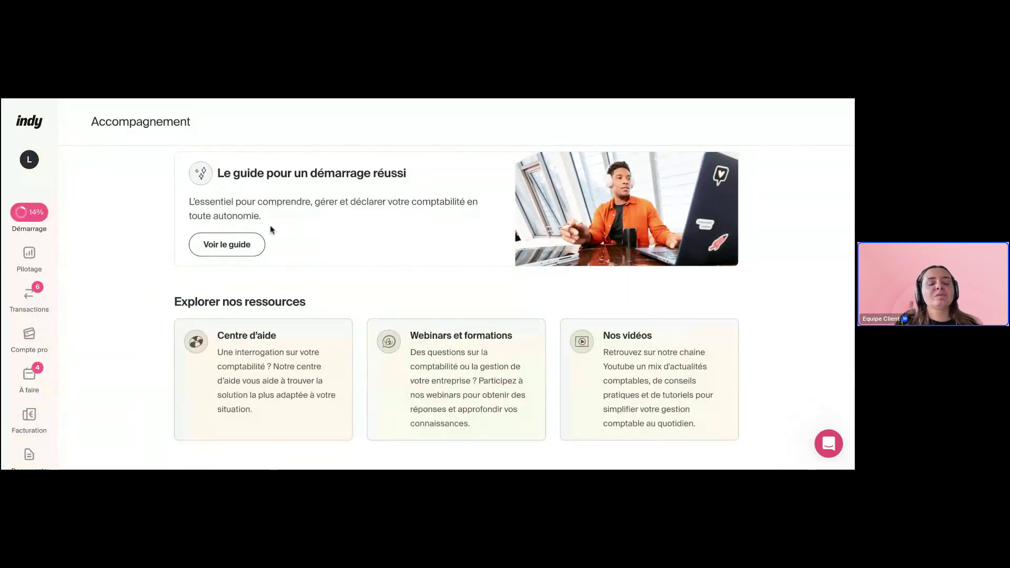
pyautogui.scroll(-1, 127, 280)
pyautogui.scroll(5, 128, 280)
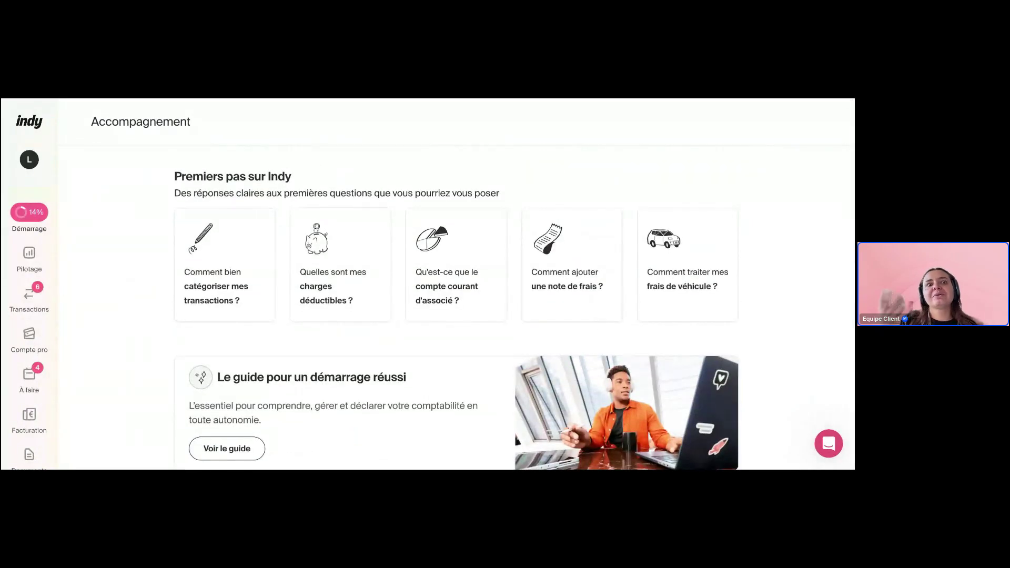
pyautogui.scroll(-4, 456, 316)
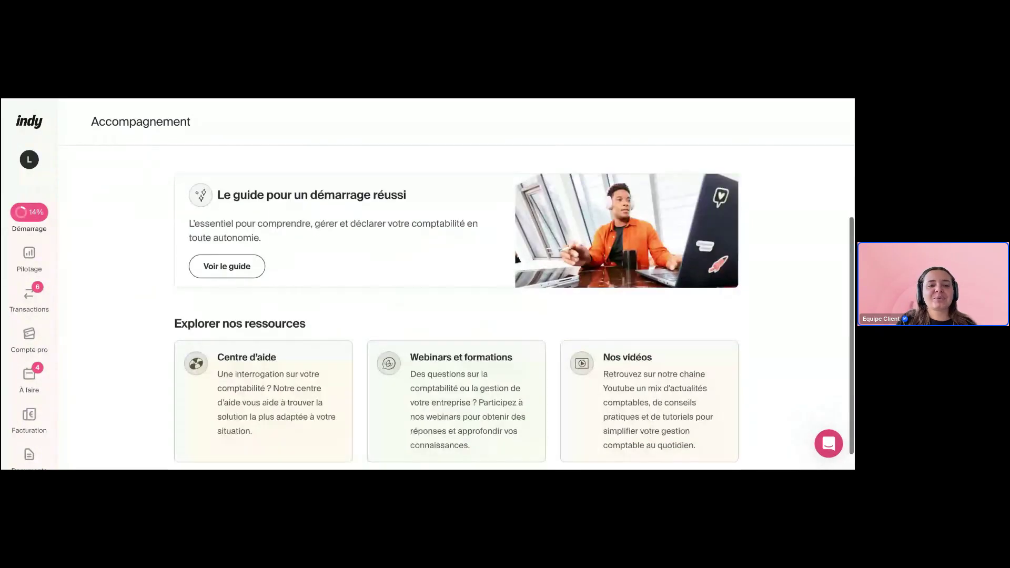
pyautogui.scroll(-1, 450, 306)
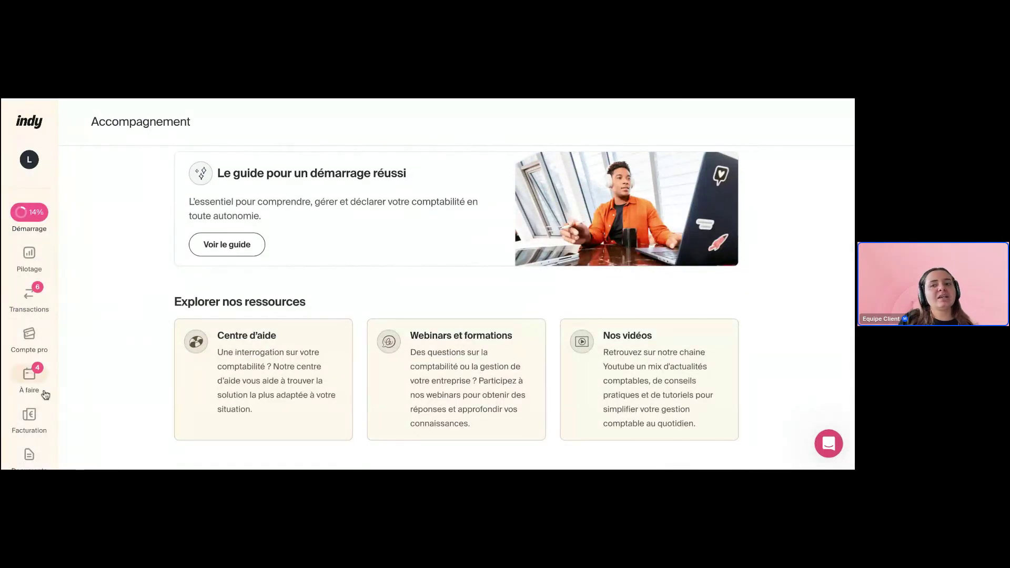
pyautogui.scroll(-3, 45, 395)
# Open the Parrainage page and select the invite e-mail field to look over the referral offer
pyautogui.click(29, 413)
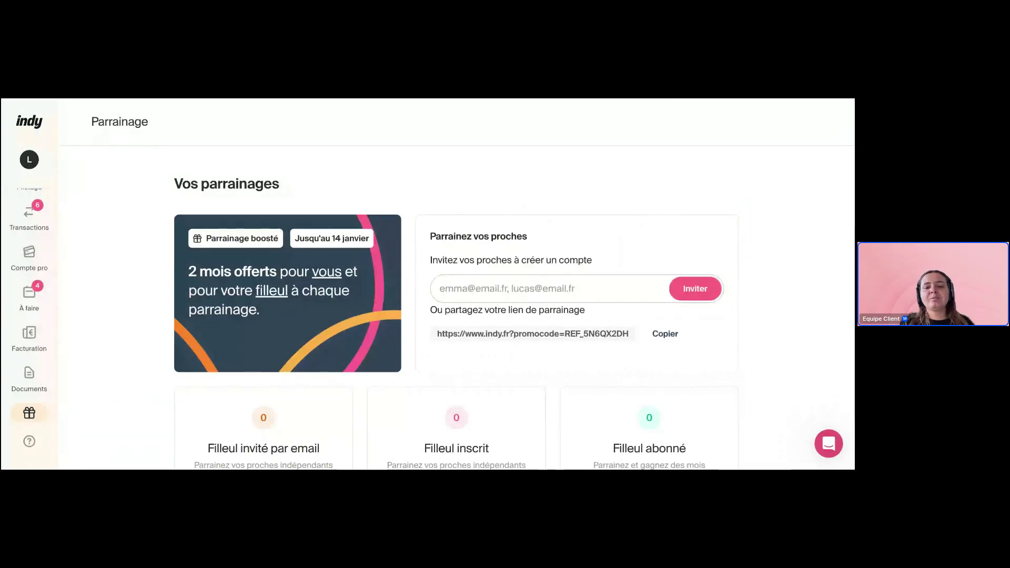
pyautogui.click(508, 291)
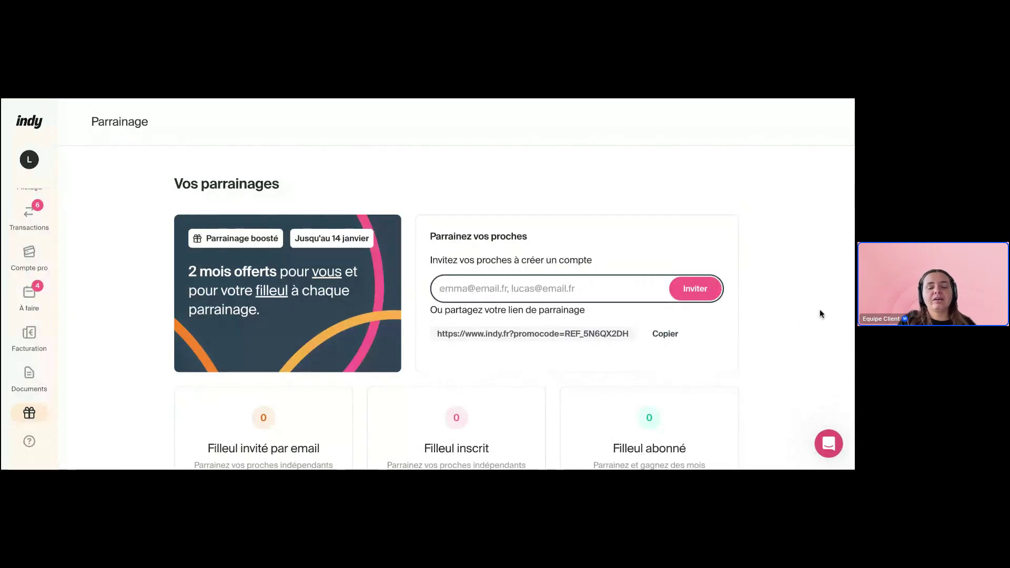
pyautogui.scroll(-3, 819, 310)
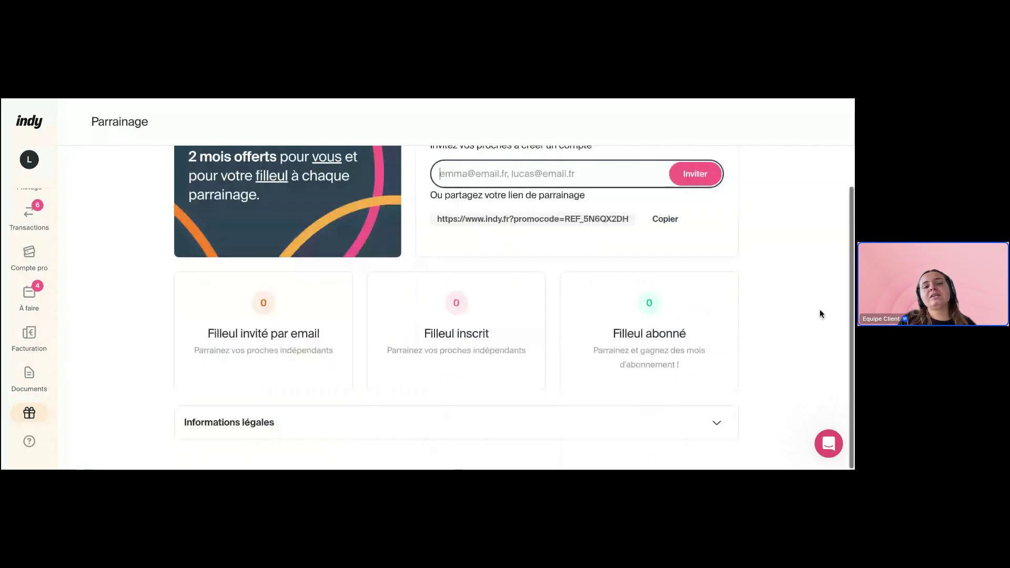
pyautogui.scroll(2, 820, 314)
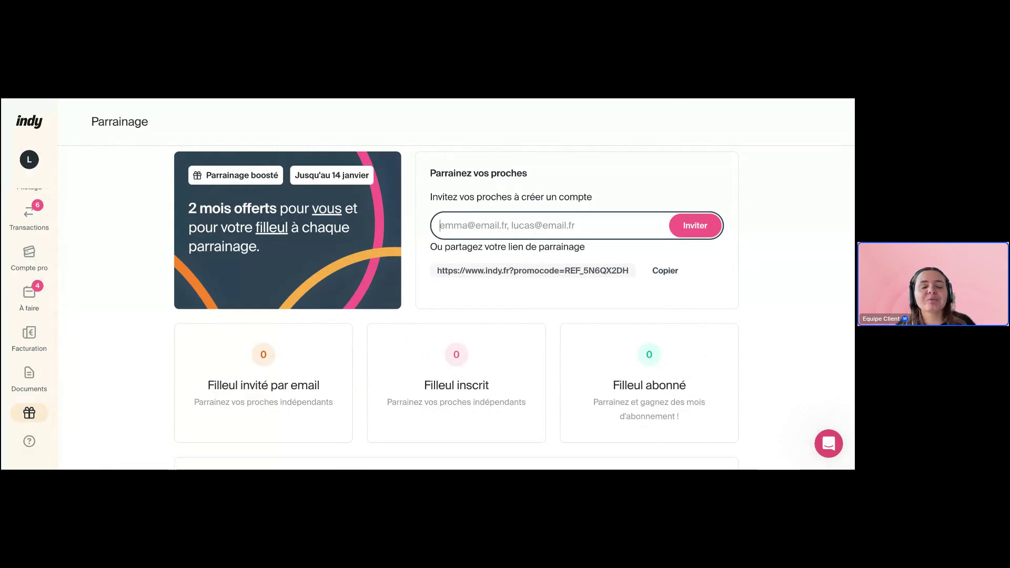
# Leave the invite field and scroll through the referral page, returning to the top
pyautogui.click(126, 250)
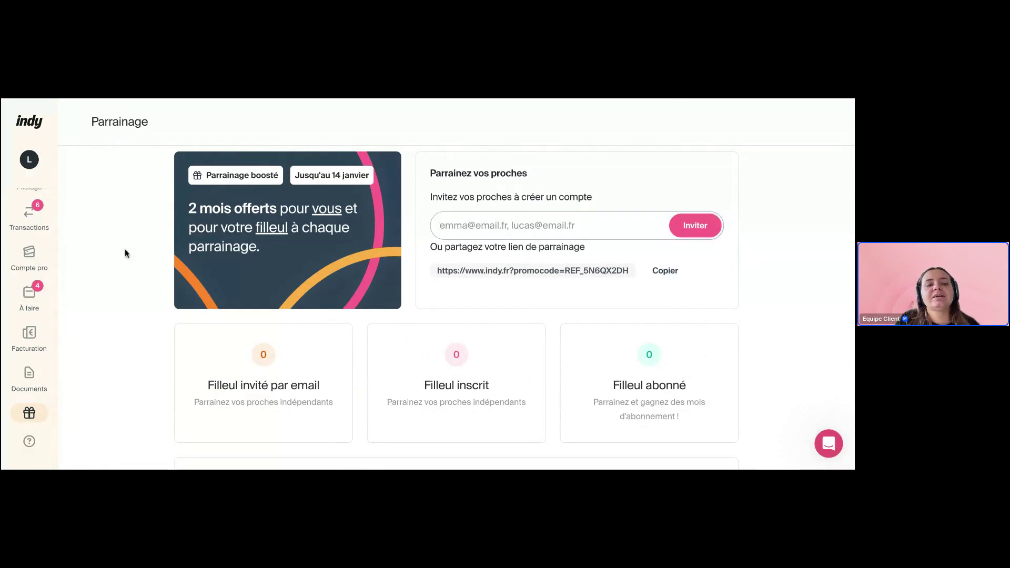
pyautogui.scroll(-1, 23, 322)
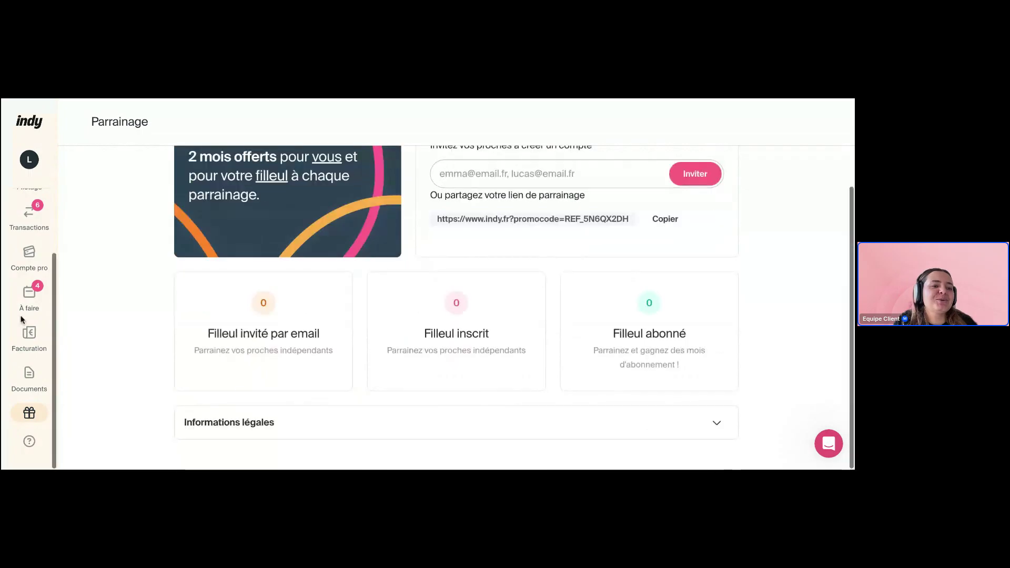
pyautogui.scroll(1, 22, 320)
pyautogui.scroll(-1, 22, 320)
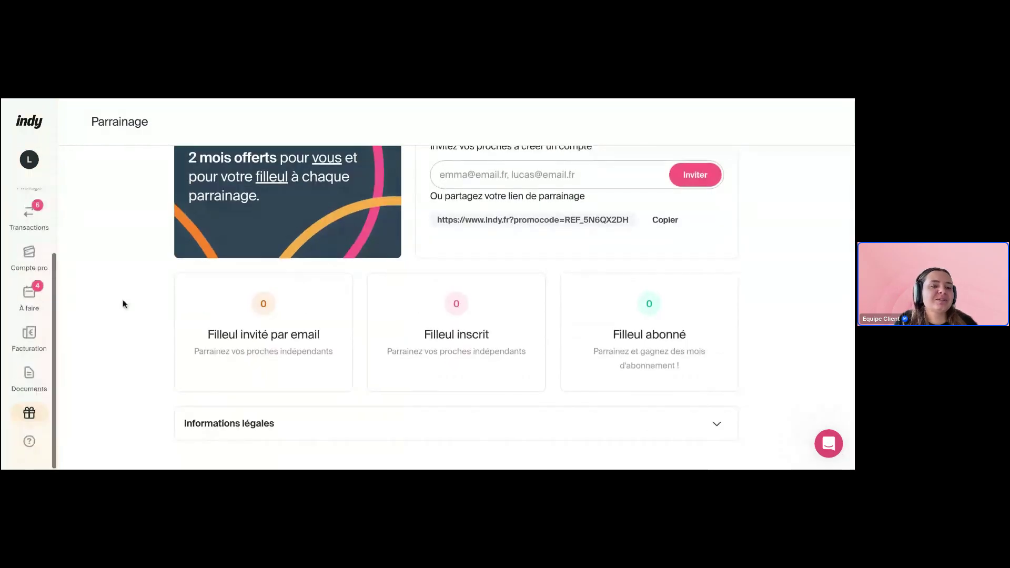
pyautogui.scroll(3, 122, 299)
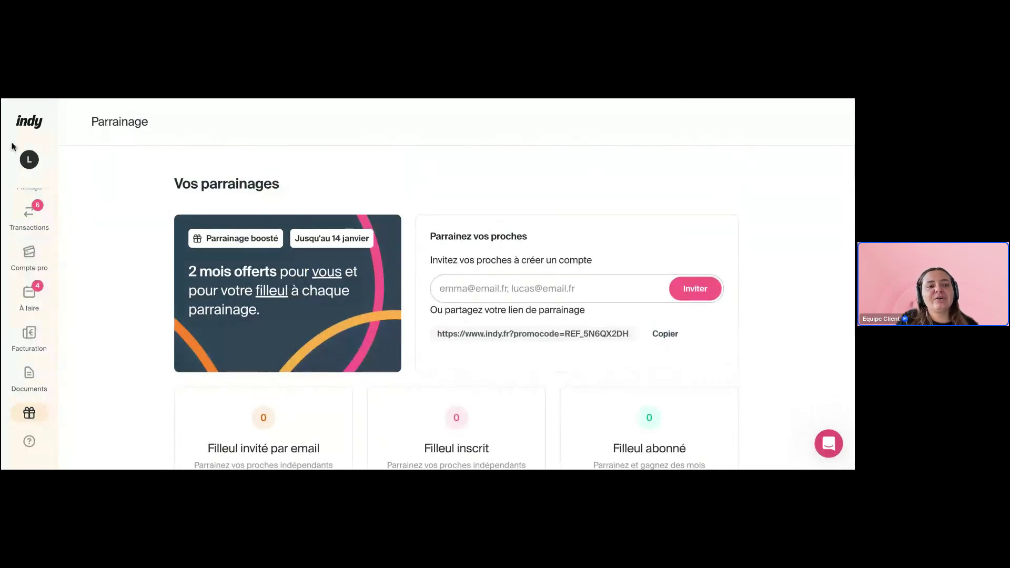
# Open Paramètres on Ma société and review the SASU/SAS, IS, Réel simplifié and annual VAT details
pyautogui.click(30, 161)
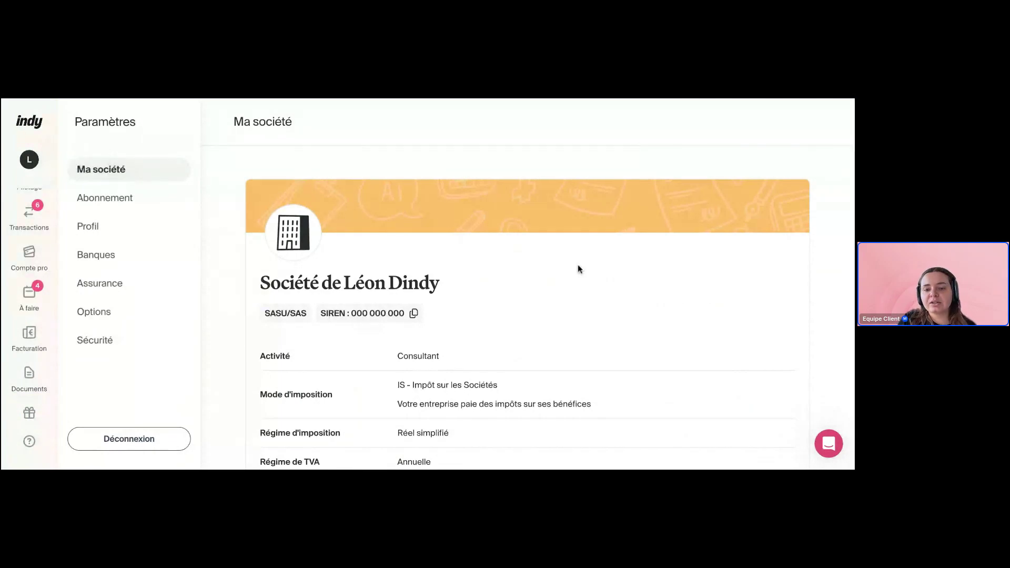
pyautogui.scroll(-3, 577, 264)
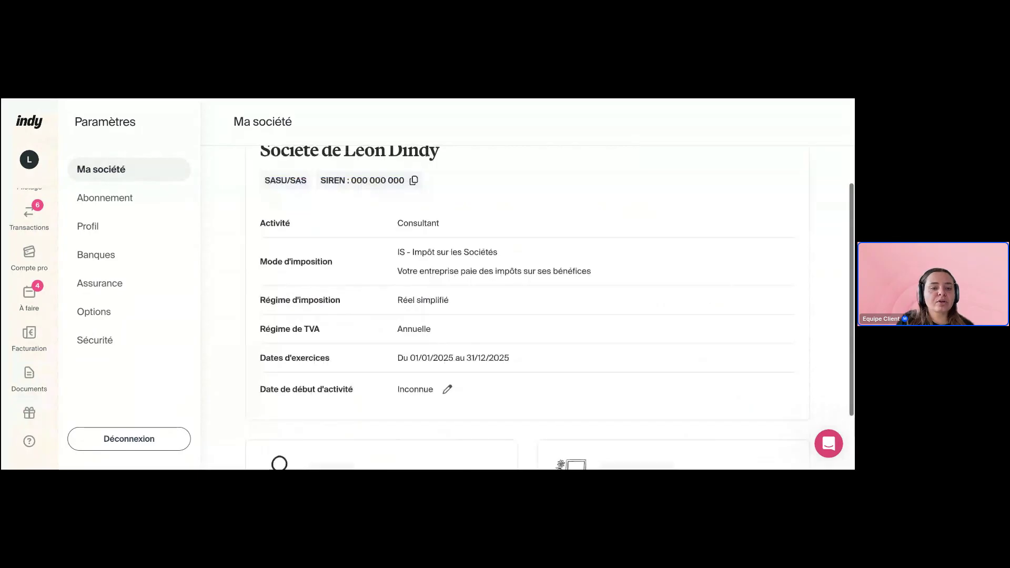
pyautogui.scroll(-2, 547, 295)
pyautogui.scroll(5, 548, 294)
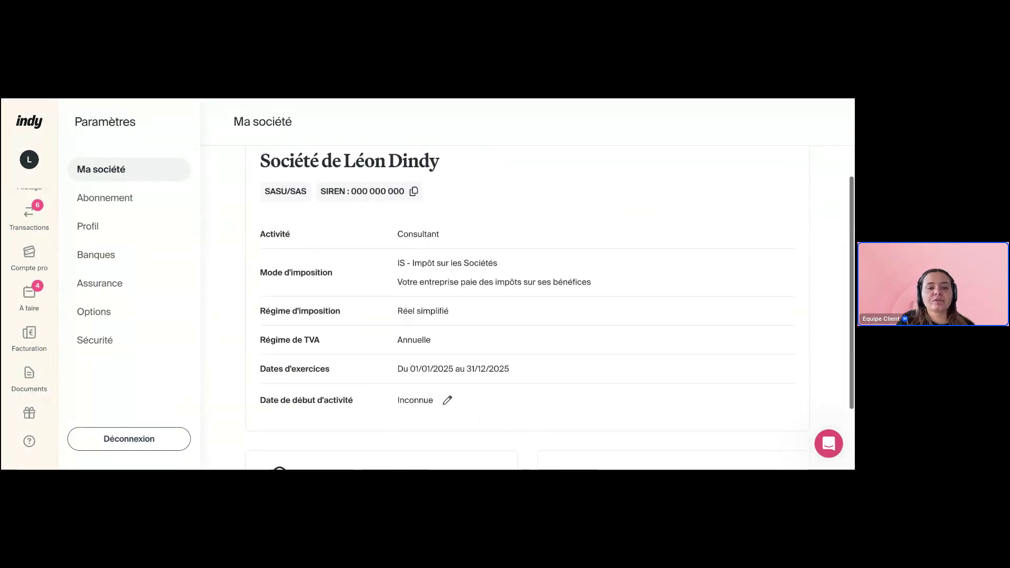
pyautogui.scroll(-2, 120, 199)
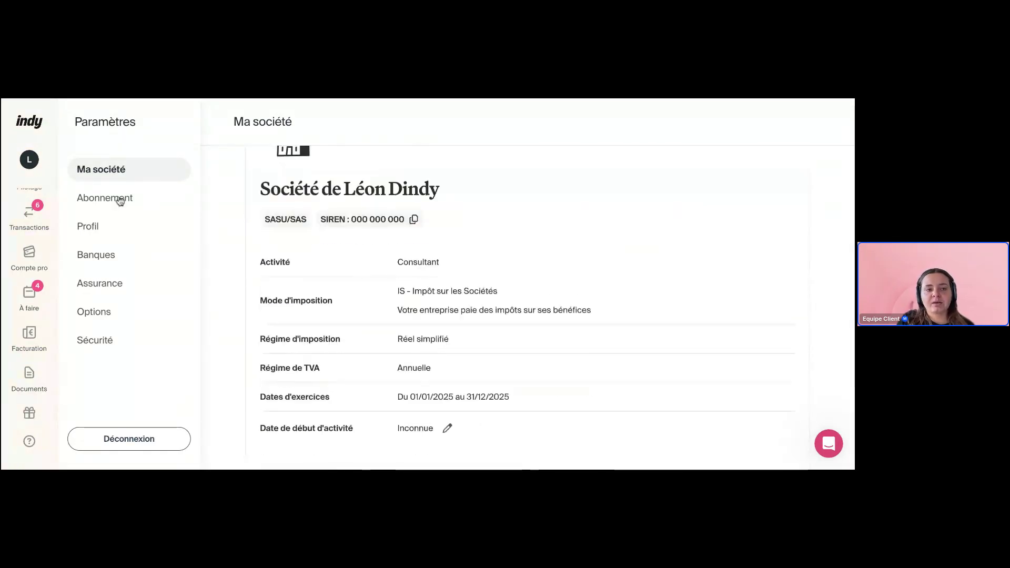
# Browse the Abonnement and Profil settings, ending on Banques with one Compte Courant at 343,56 €
pyautogui.click(113, 200)
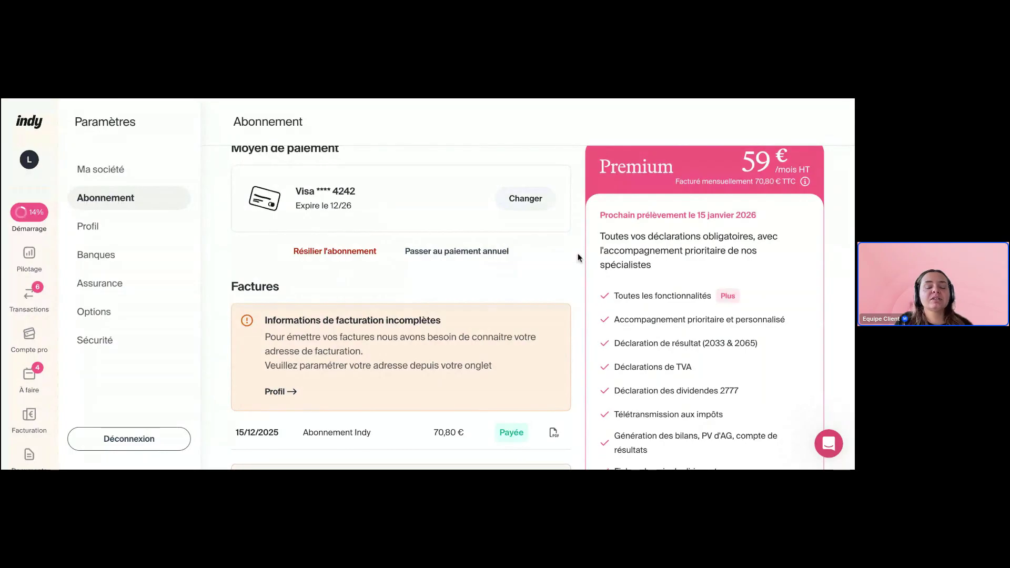
pyautogui.scroll(-2, 562, 324)
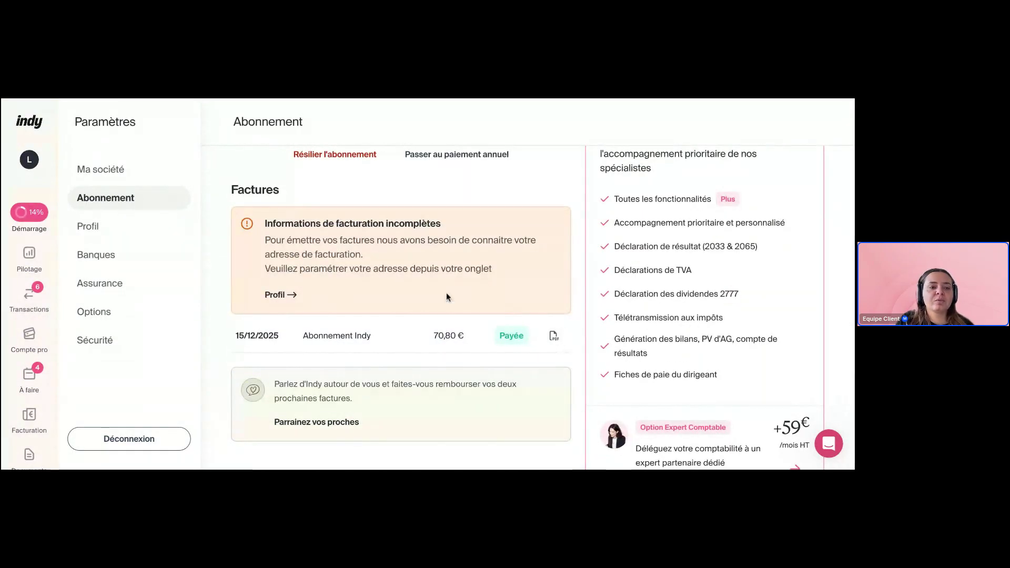
pyautogui.click(131, 226)
pyautogui.scroll(-5, 453, 265)
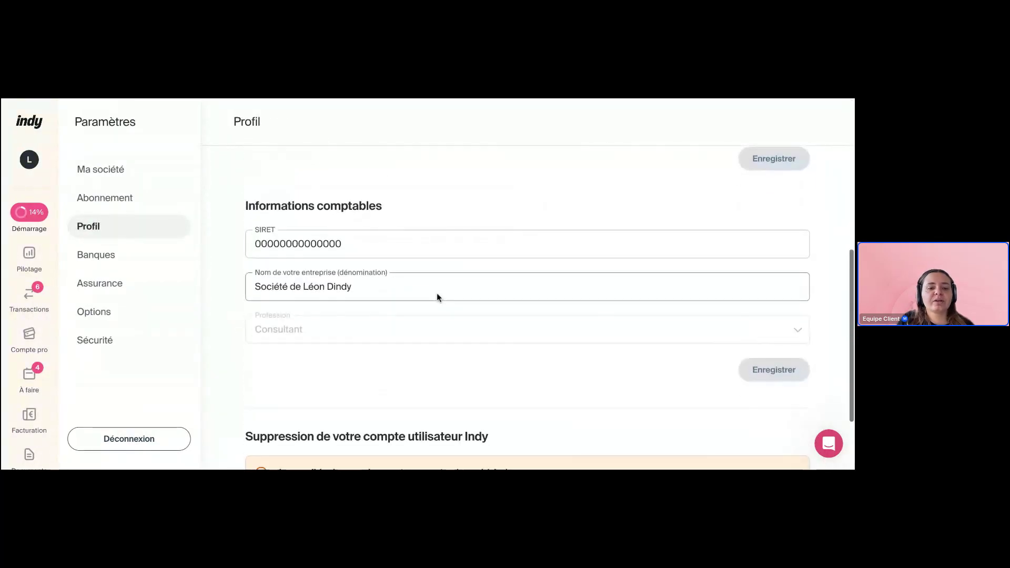
pyautogui.scroll(-2, 437, 294)
pyautogui.click(158, 252)
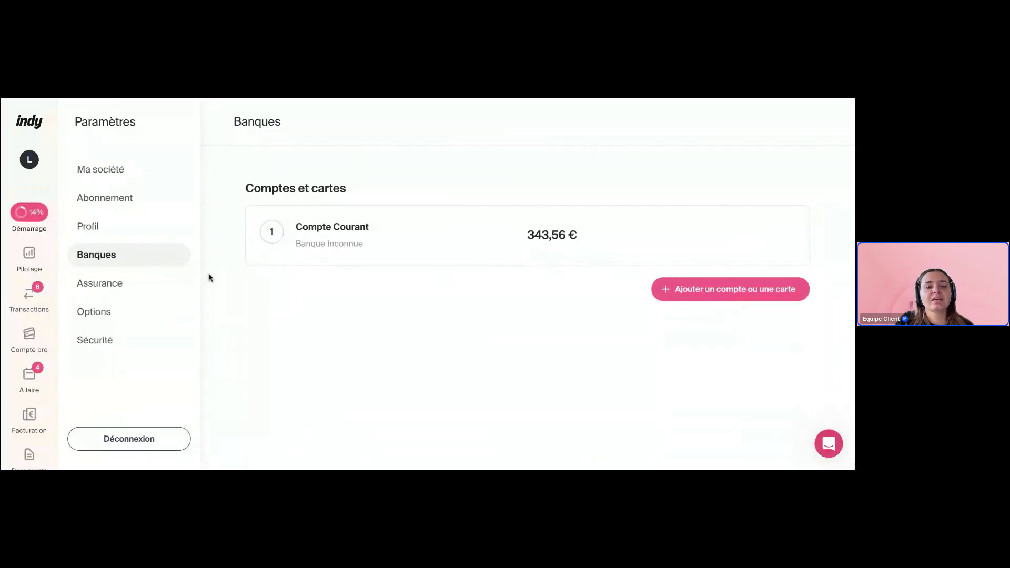
# Open Assurance settings and review the Orus RC Pro, mutuelle and office insurance offers
pyautogui.click(132, 279)
pyautogui.scroll(-2, 317, 251)
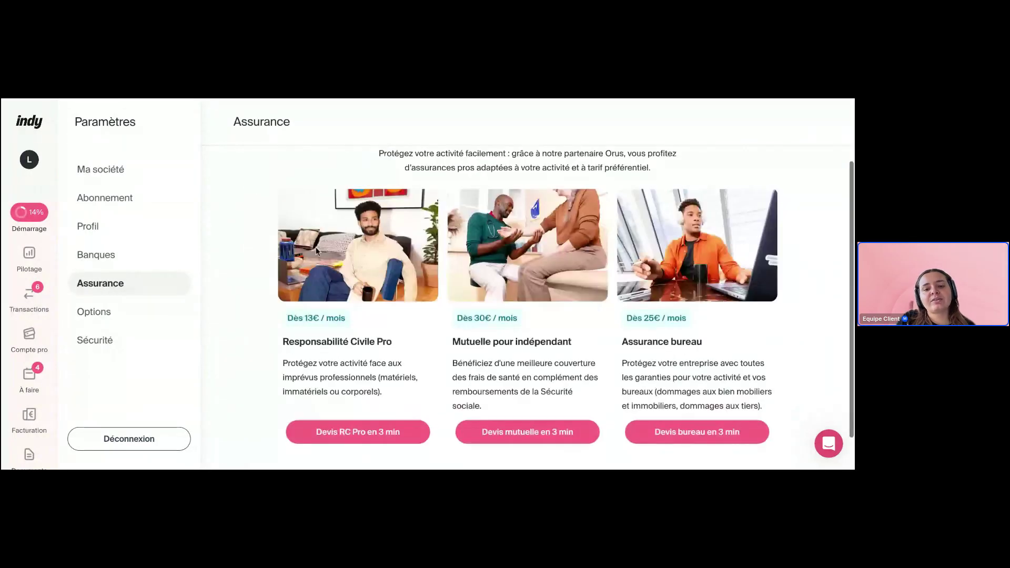
pyautogui.scroll(-1, 316, 251)
pyautogui.scroll(3, 311, 248)
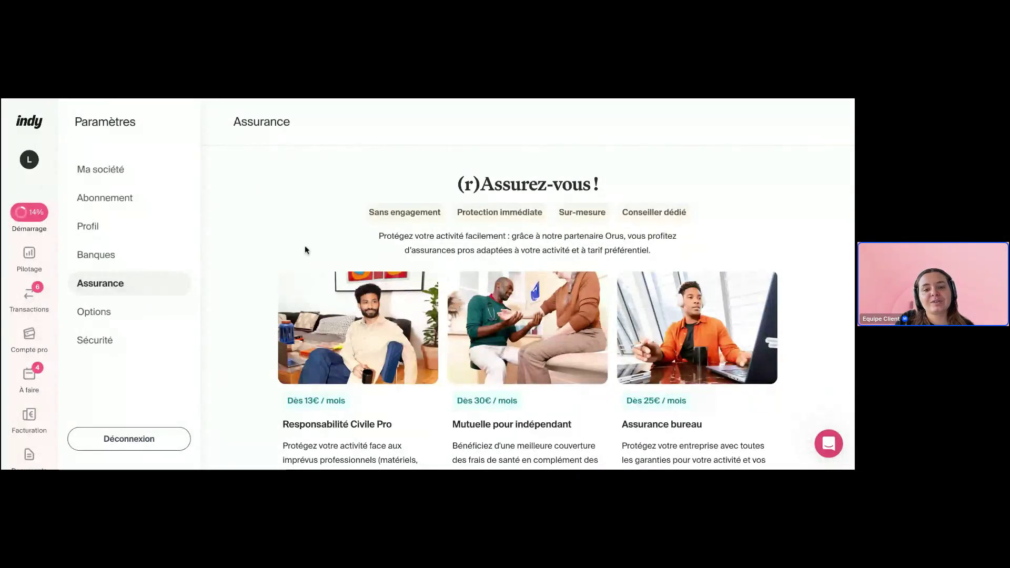
pyautogui.scroll(-1, 248, 252)
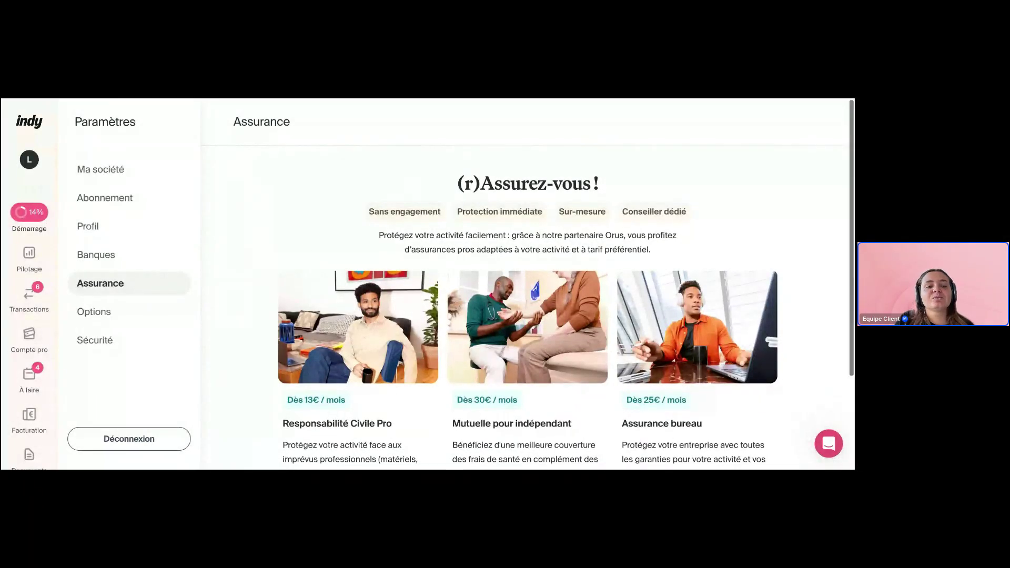
pyautogui.scroll(-3, 133, 299)
pyautogui.scroll(-1, 133, 300)
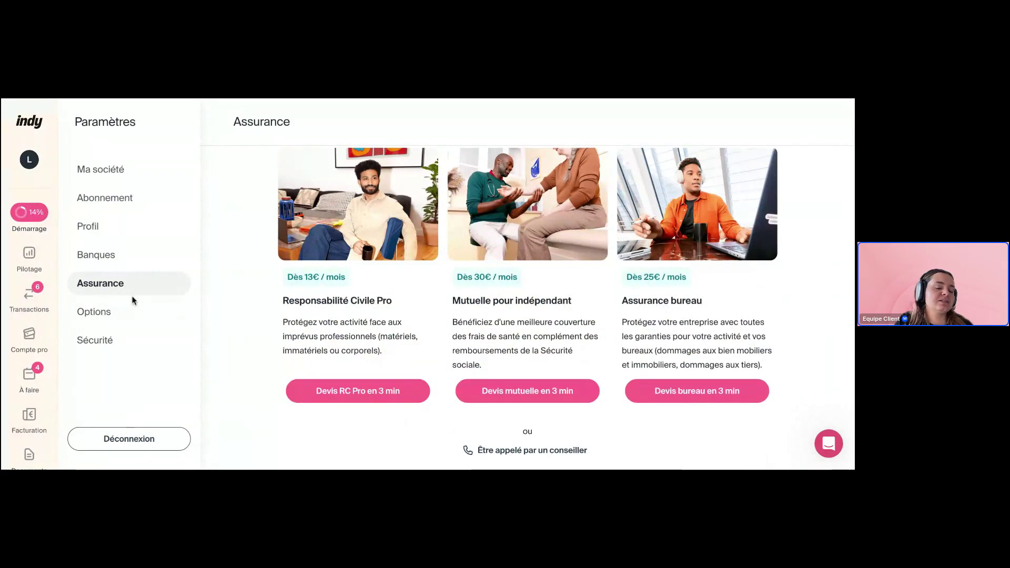
# In Options, set the invoicing module to Module désactivé and decline PayFit, then view Sécurité
pyautogui.click(111, 311)
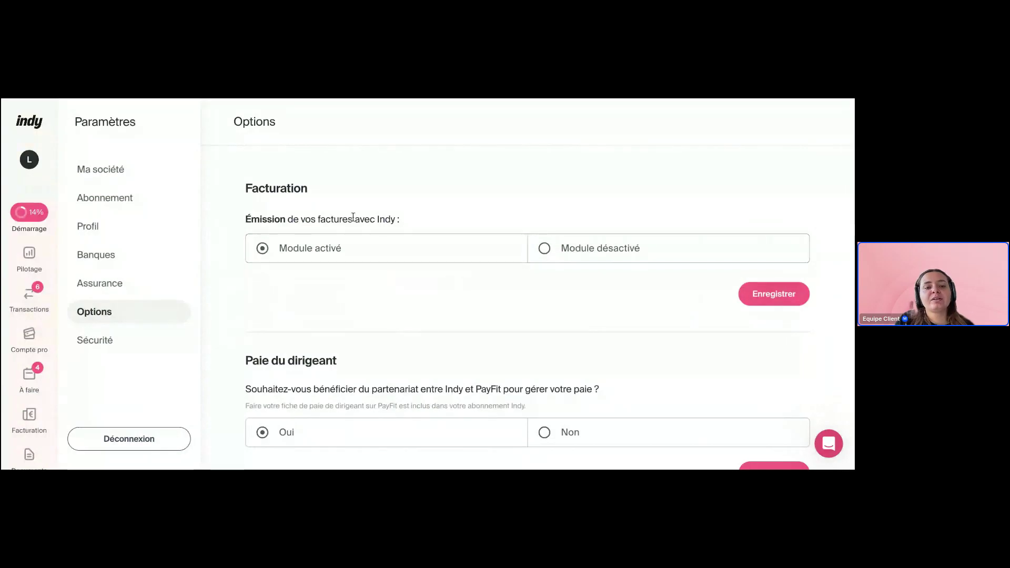
pyautogui.click(597, 254)
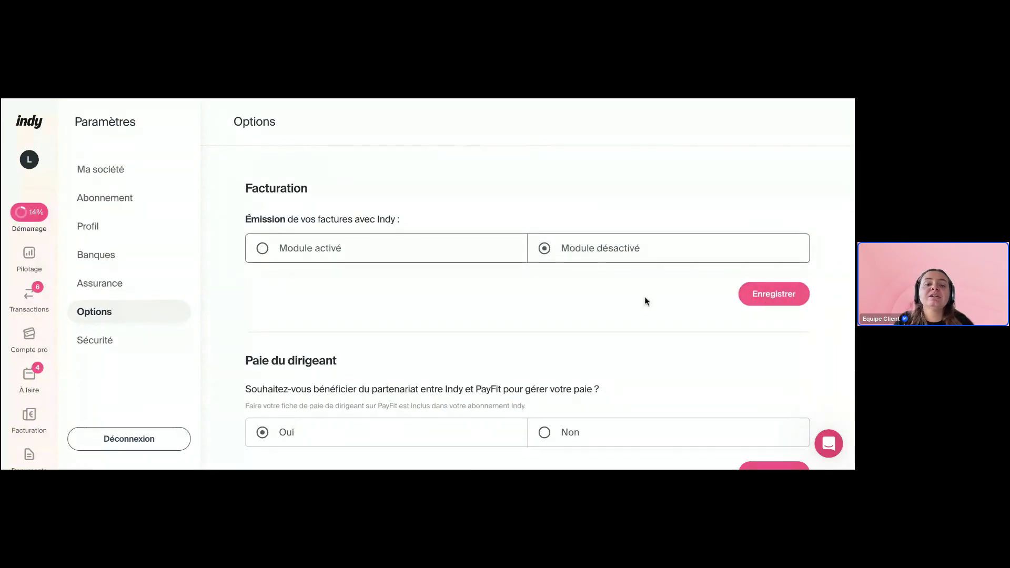
pyautogui.scroll(-3, 431, 288)
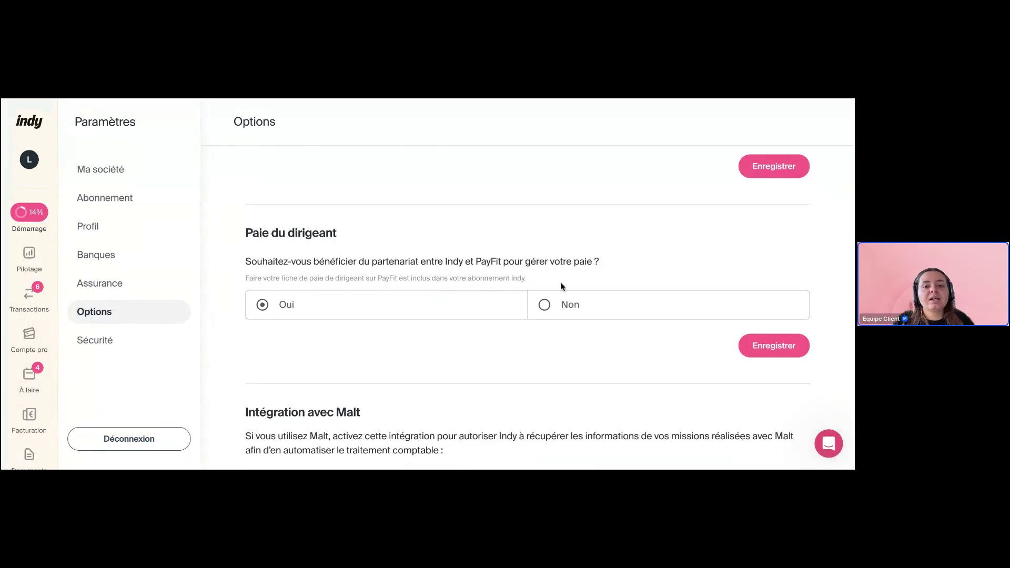
pyautogui.click(591, 306)
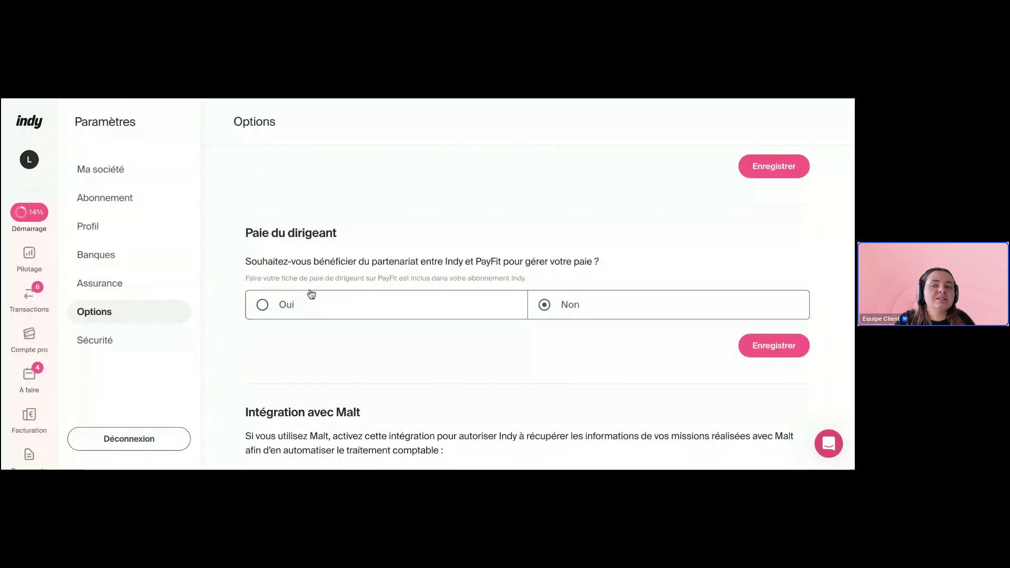
pyautogui.scroll(-7, 416, 308)
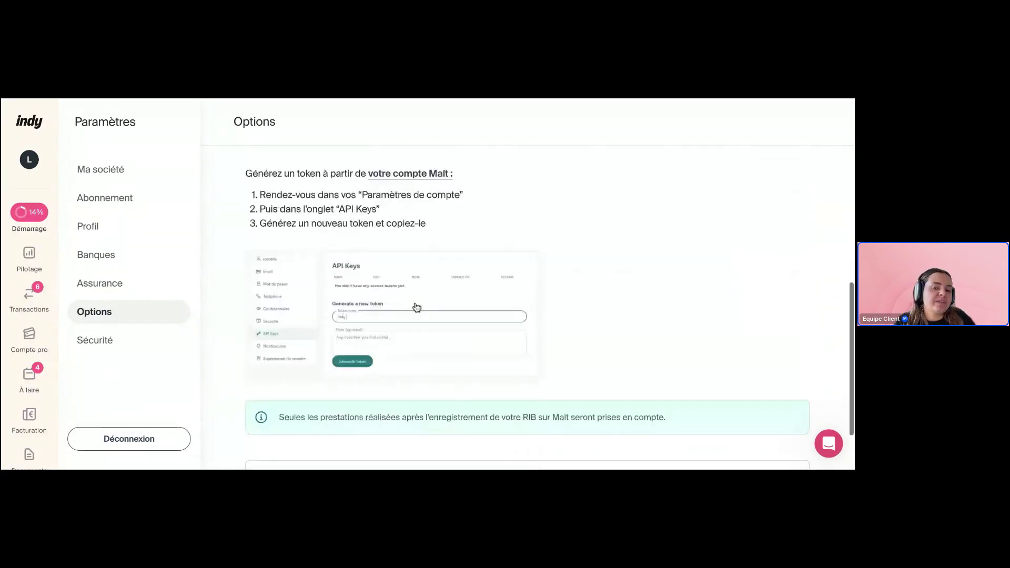
pyautogui.click(158, 338)
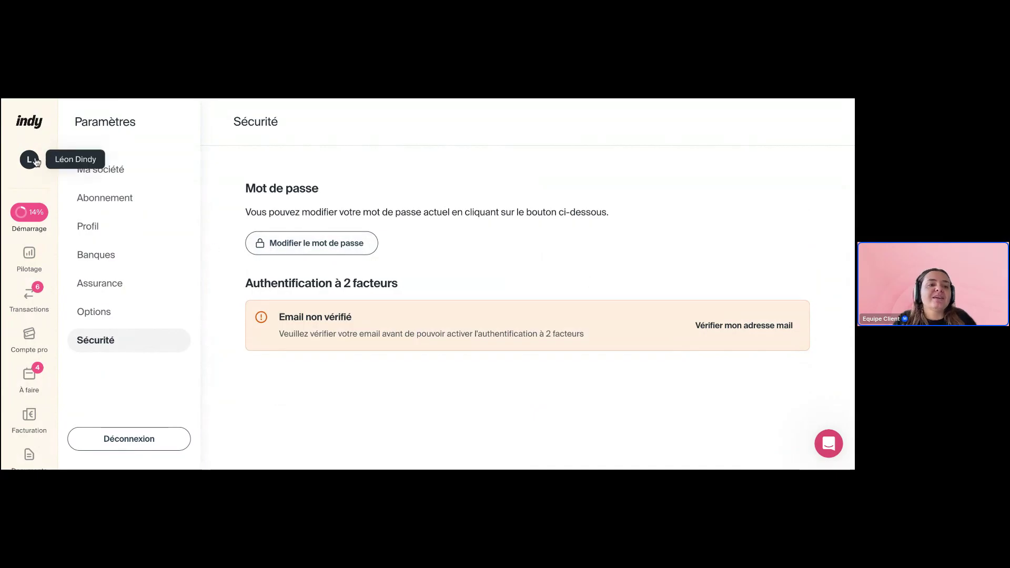
# Open the Transactions list and clear its active filter chips
pyautogui.click(32, 296)
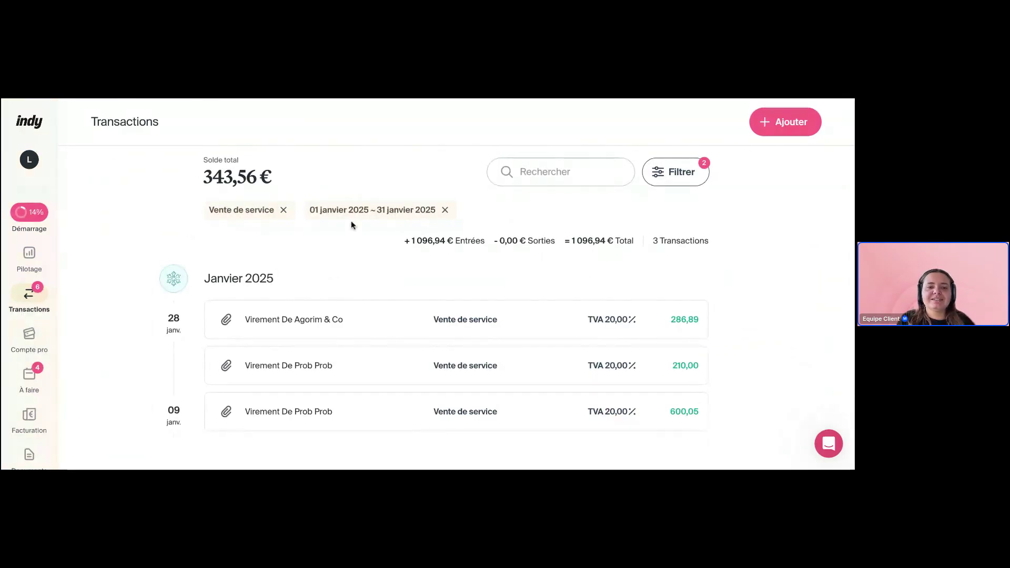
pyautogui.click(315, 212)
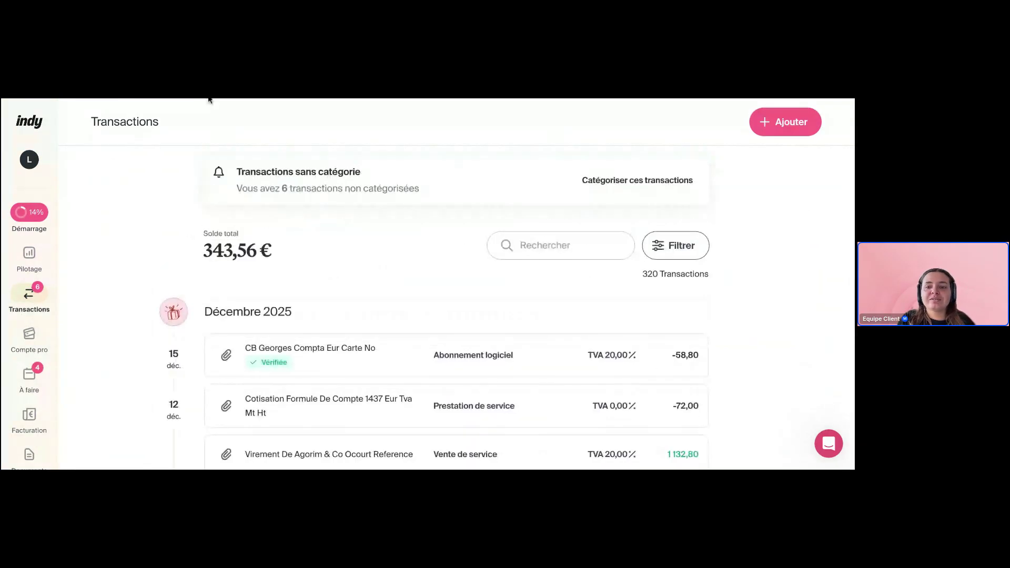